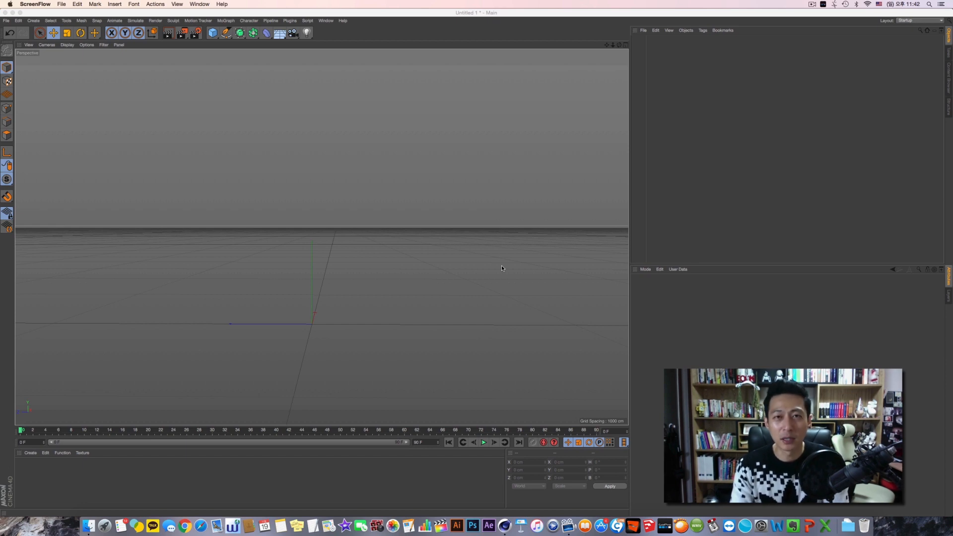
pyautogui.click(368, 82)
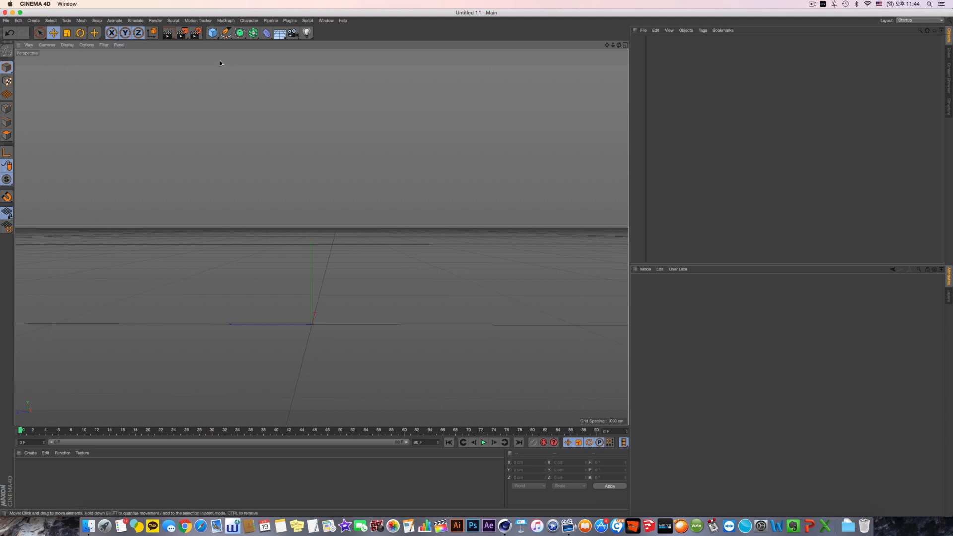
pyautogui.click(212, 33)
pyautogui.keyDown('alt'); pyautogui.moveTo(358, 177); pyautogui.dragTo(301, 251); pyautogui.keyUp('alt')
pyautogui.scroll(5, 345, 217)
pyautogui.scroll(-4, 323, 236)
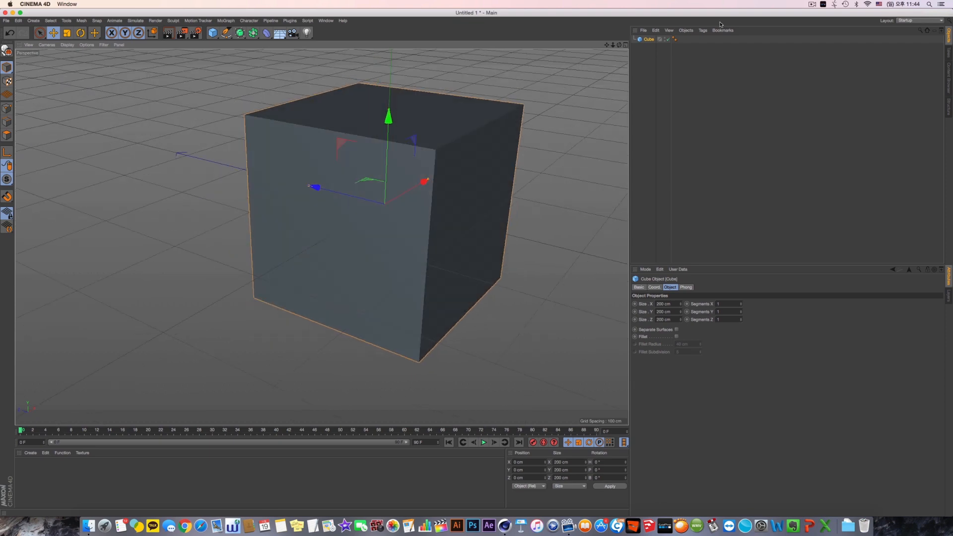
pyautogui.rightClick(644, 43)
pyautogui.moveTo(720, 46)
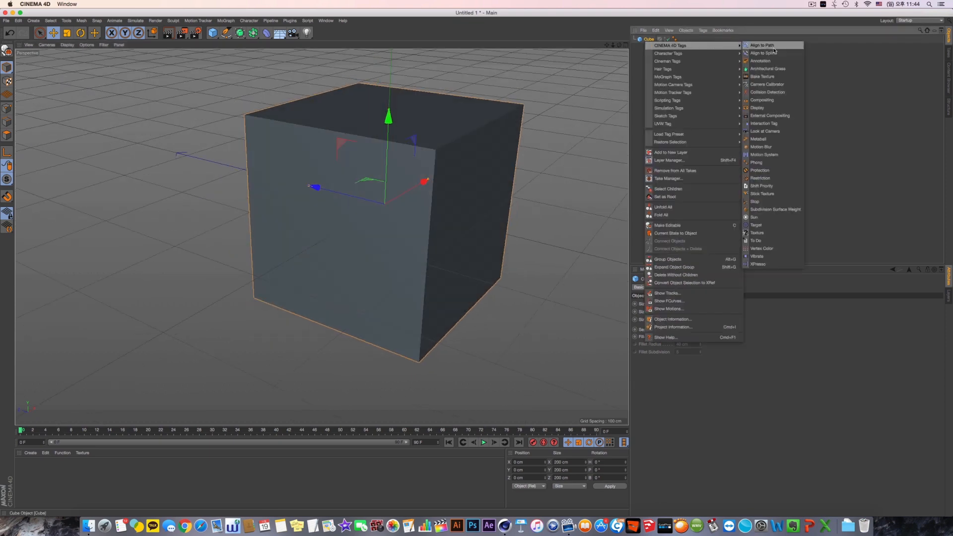
pyautogui.click(780, 195)
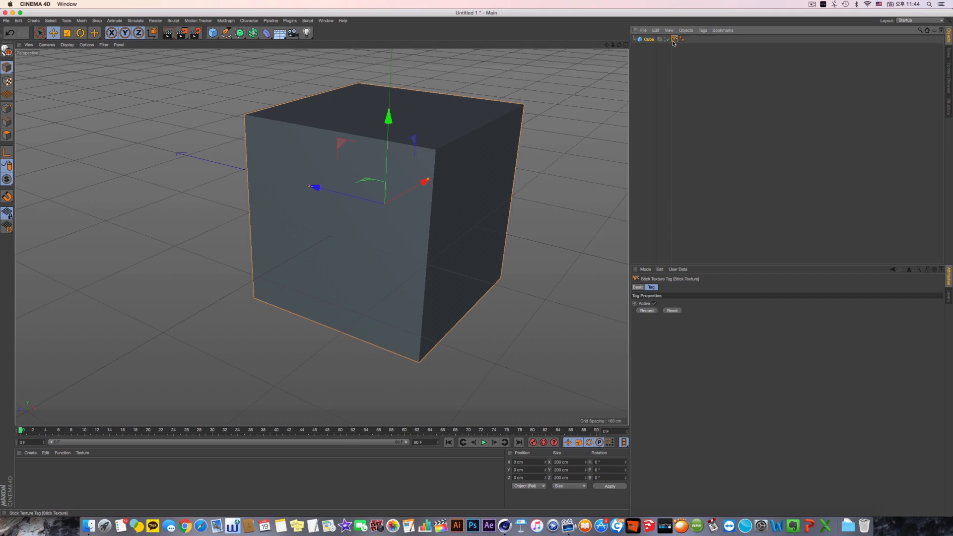
pyautogui.press('Delete')
pyautogui.click(648, 39)
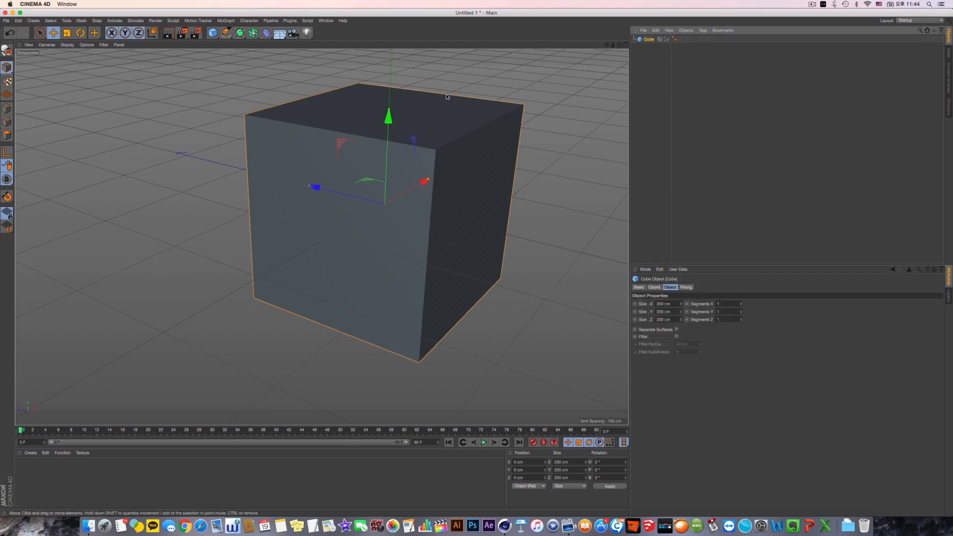
pyautogui.keyDown('alt'); pyautogui.moveTo(400, 148); pyautogui.dragTo(419, 149); pyautogui.keyUp('alt')
pyautogui.press('Delete')
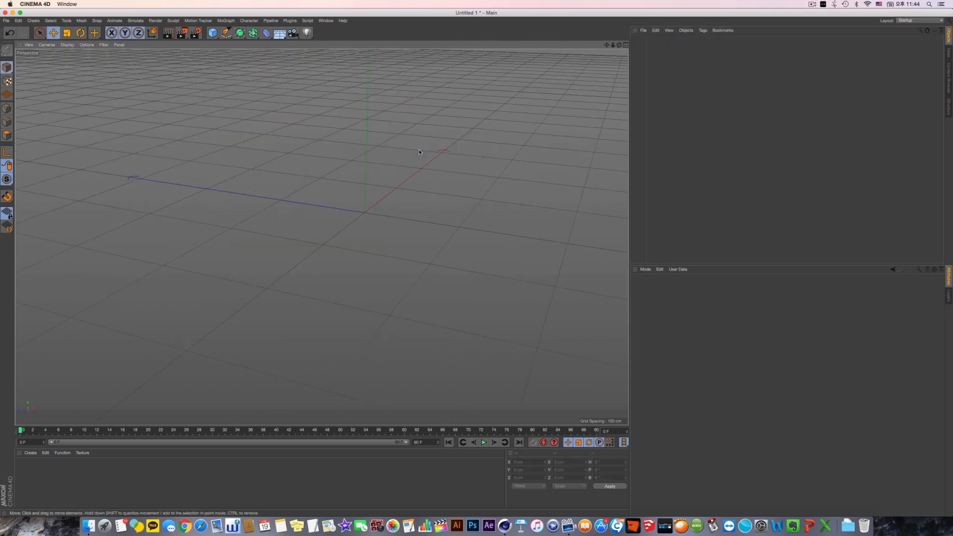
# Add a Plane object to the empty scene.
pyautogui.click(214, 34)
pyautogui.click(282, 56)
pyautogui.moveTo(373, 210)
pyautogui.keyDown('alt'); pyautogui.mouseDown()
pyautogui.moveTo(385, 198)
pyautogui.moveTo(385, 232)
pyautogui.moveTo(380, 213)
pyautogui.mouseUp(); pyautogui.keyUp('alt')
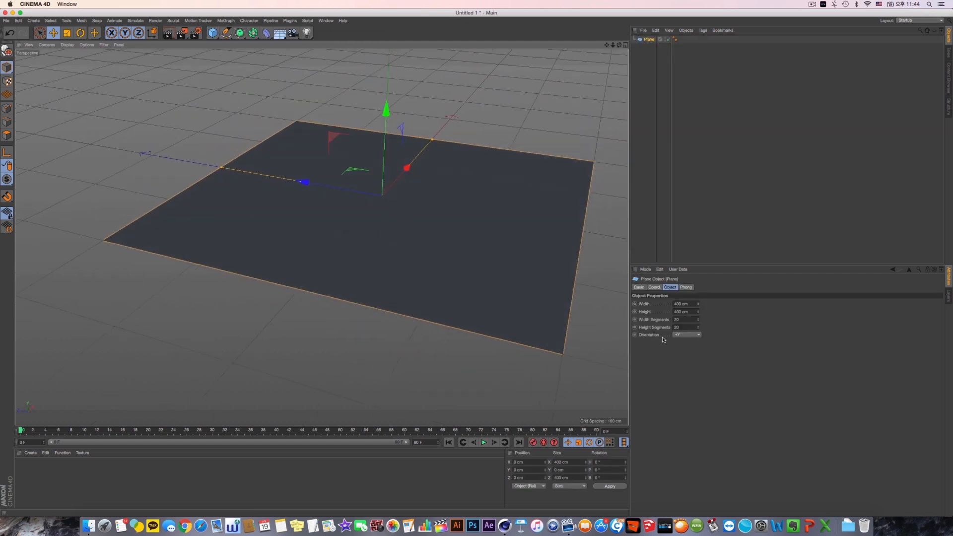
# Set the plane's orientation to +X so that it stands upright.
pyautogui.click(686, 334)
pyautogui.click(689, 352)
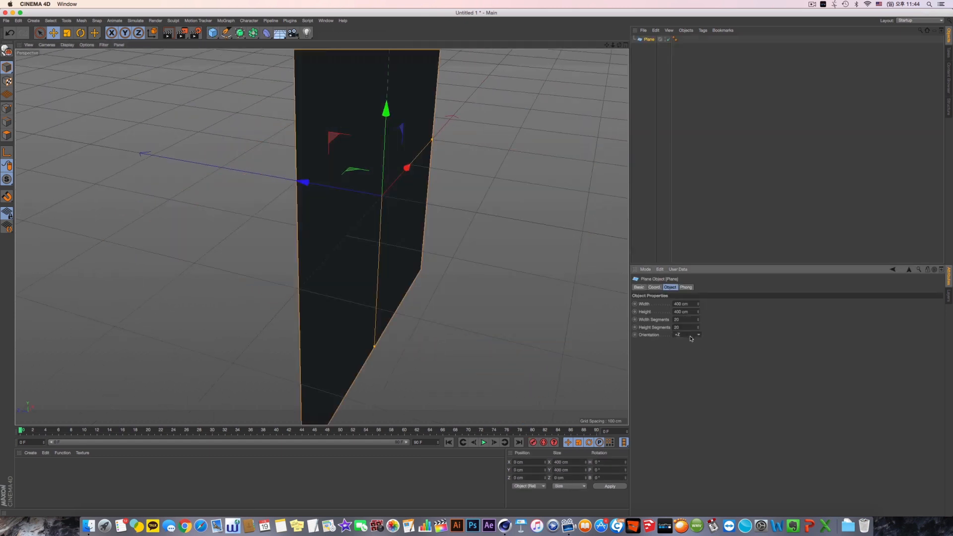
pyautogui.scroll(-1, 691, 338)
pyautogui.scroll(5, 690, 338)
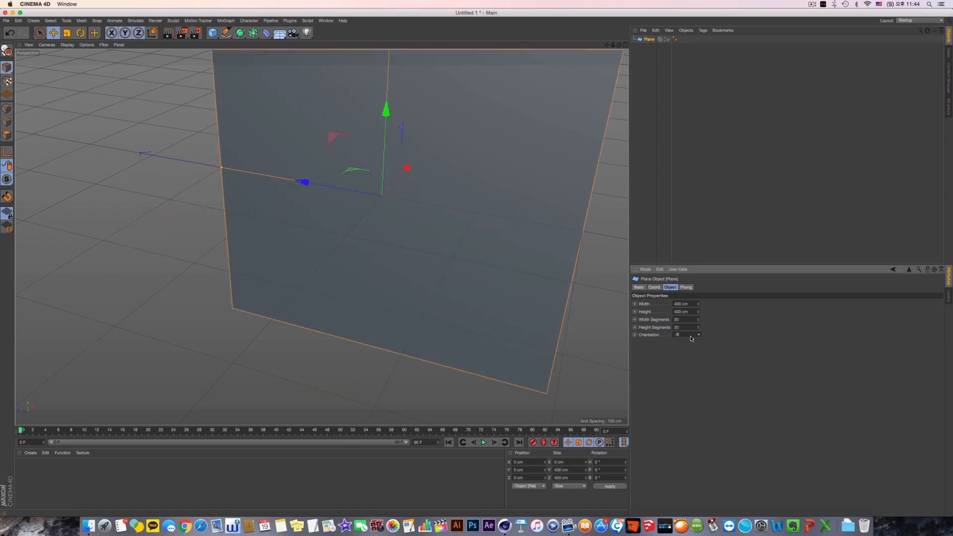
pyautogui.keyDown('alt'); pyautogui.moveTo(539, 289); pyautogui.dragTo(447, 260); pyautogui.keyUp('alt')
pyautogui.scroll(-4, 447, 260)
pyautogui.keyDown('alt'); pyautogui.moveTo(447, 259); pyautogui.dragTo(312, 292, button='middle'); pyautogui.keyUp('alt')
pyautogui.keyDown('alt'); pyautogui.moveTo(313, 292); pyautogui.dragTo(383, 272); pyautogui.keyUp('alt')
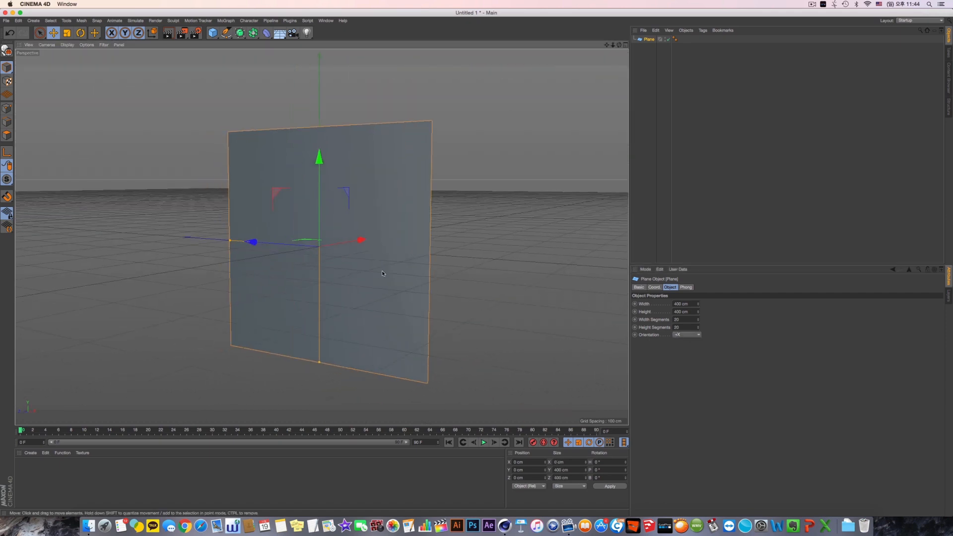
# Set the plane's width and height to 670 cm each.
pyautogui.click(196, 32)
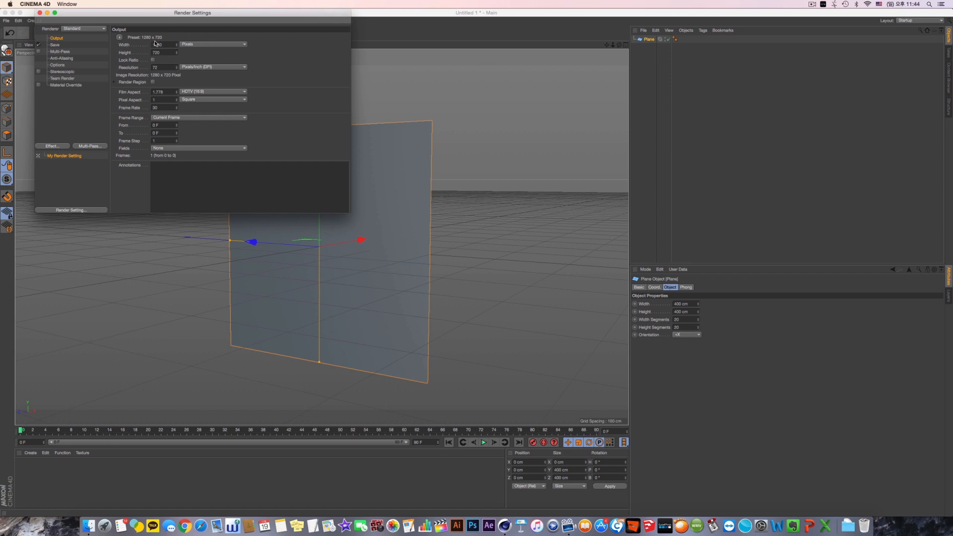
pyautogui.click(809, 94)
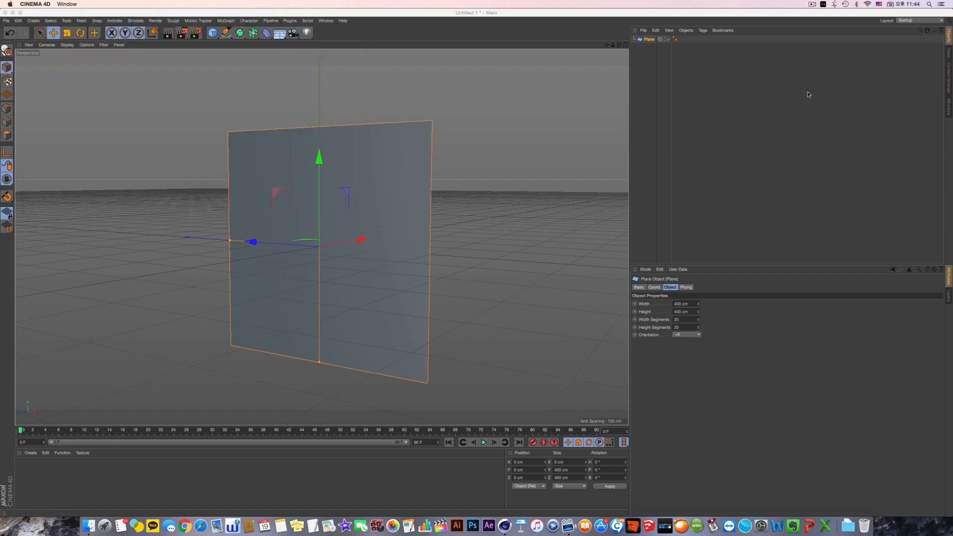
pyautogui.doubleClick(688, 302)
pyautogui.write('670')
pyautogui.press('Tab')
pyautogui.write('6')
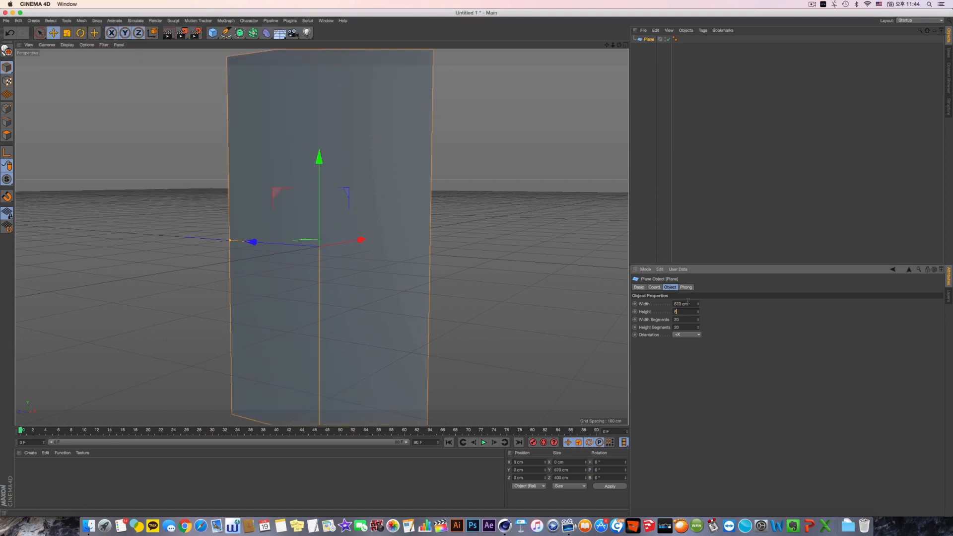
pyautogui.keyDown('alt'); pyautogui.moveTo(521, 263); pyautogui.dragTo(396, 261, button='right'); pyautogui.keyUp('alt')
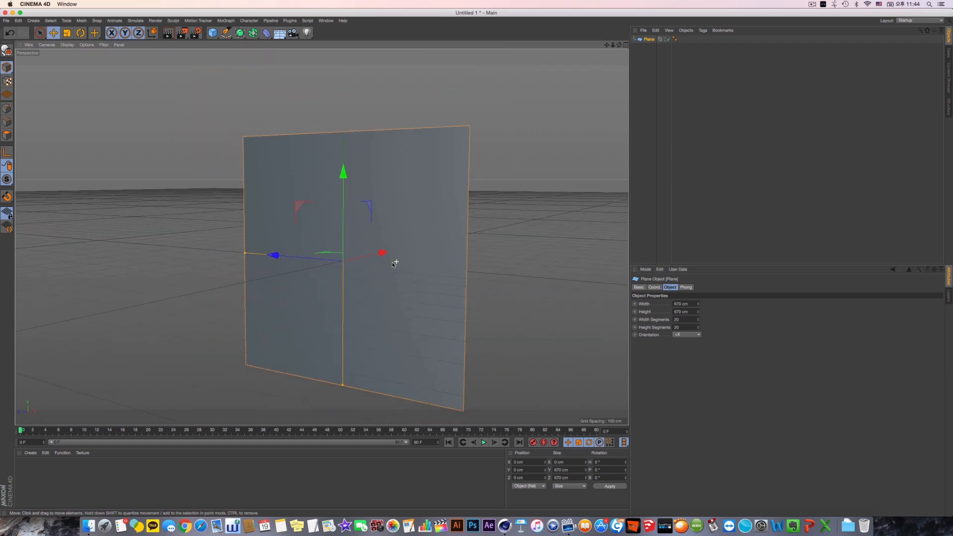
pyautogui.keyDown('alt'); pyautogui.moveTo(375, 309); pyautogui.dragTo(385, 293, button='middle'); pyautogui.keyUp('alt')
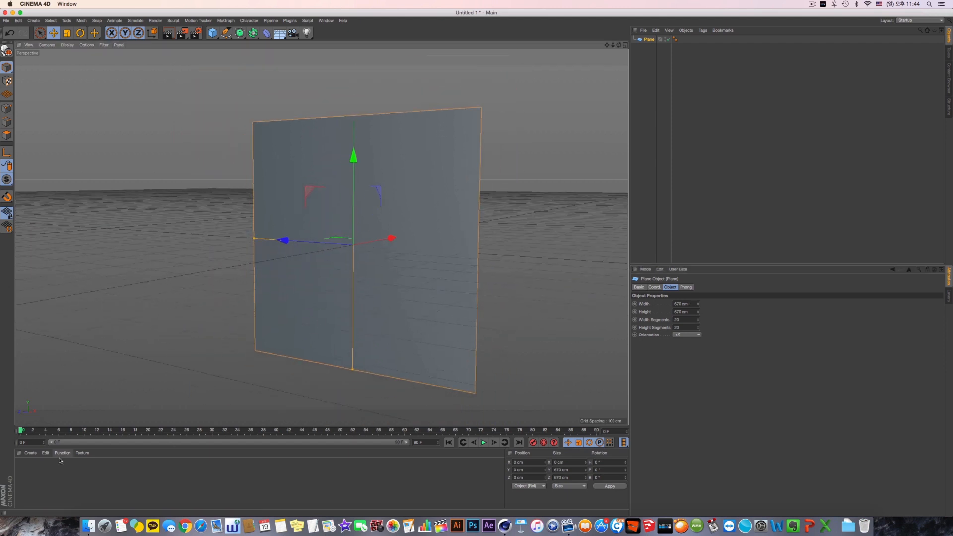
# Create a new material and load ironman.jpg from the desktop as its color texture, without copying it to the project location.
pyautogui.doubleClick(48, 469)
pyautogui.doubleClick(24, 469)
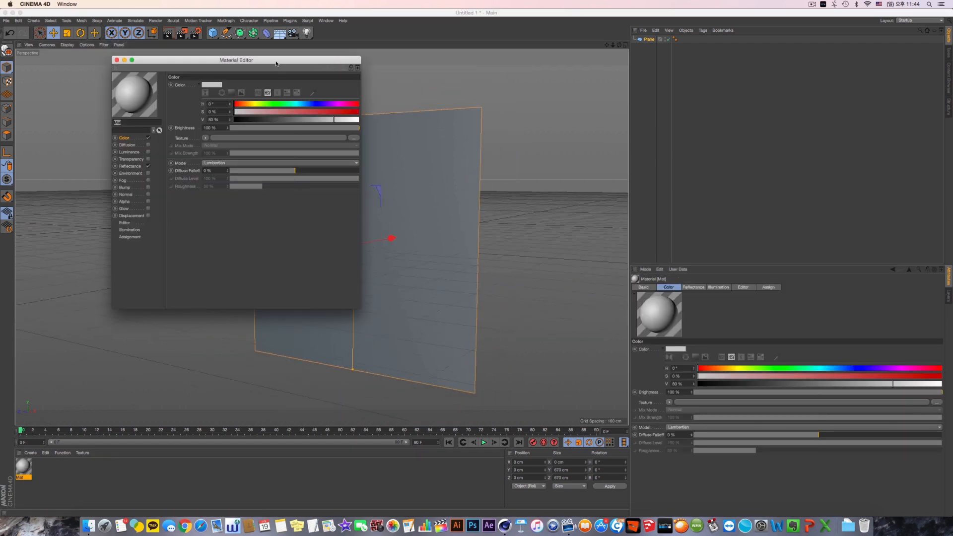
pyautogui.moveTo(276, 63); pyautogui.dragTo(668, 147)
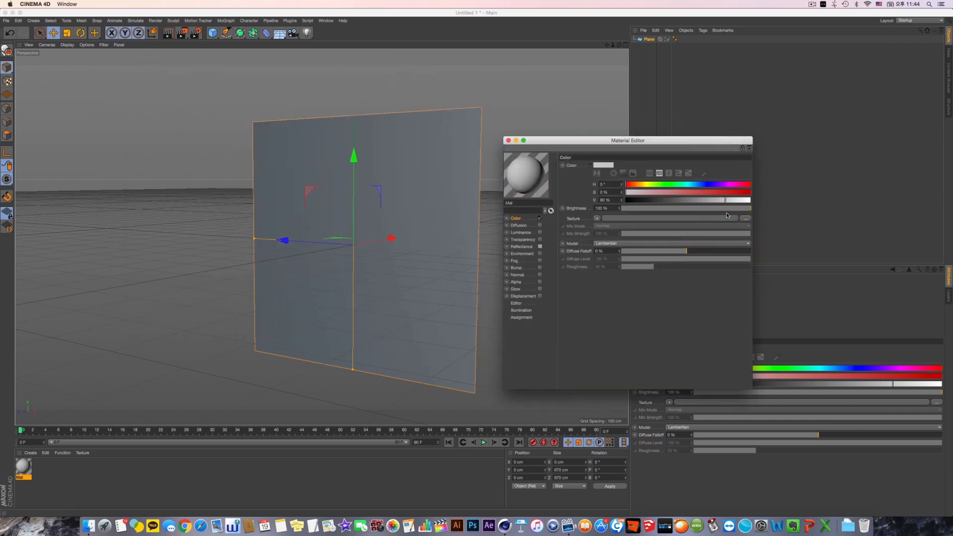
pyautogui.click(745, 218)
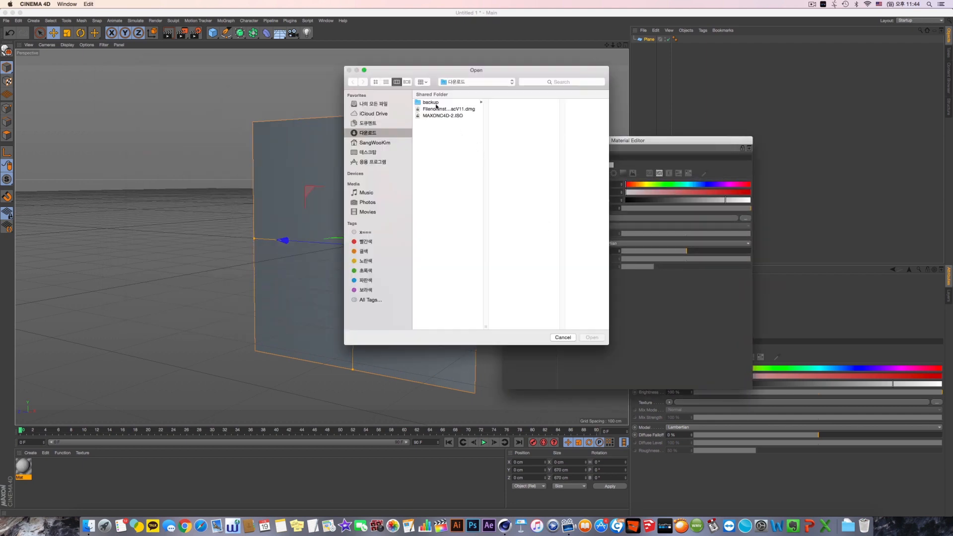
pyautogui.click(370, 152)
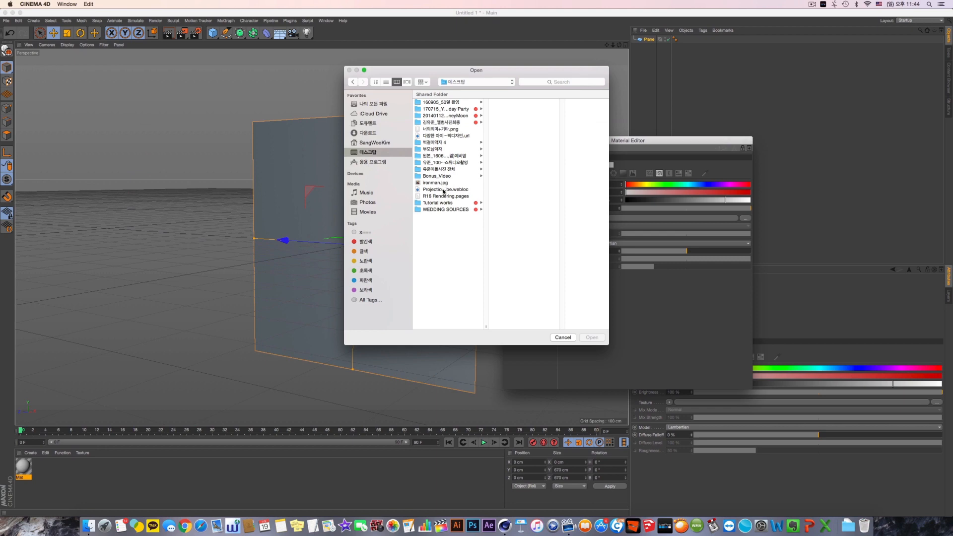
pyautogui.doubleClick(441, 182)
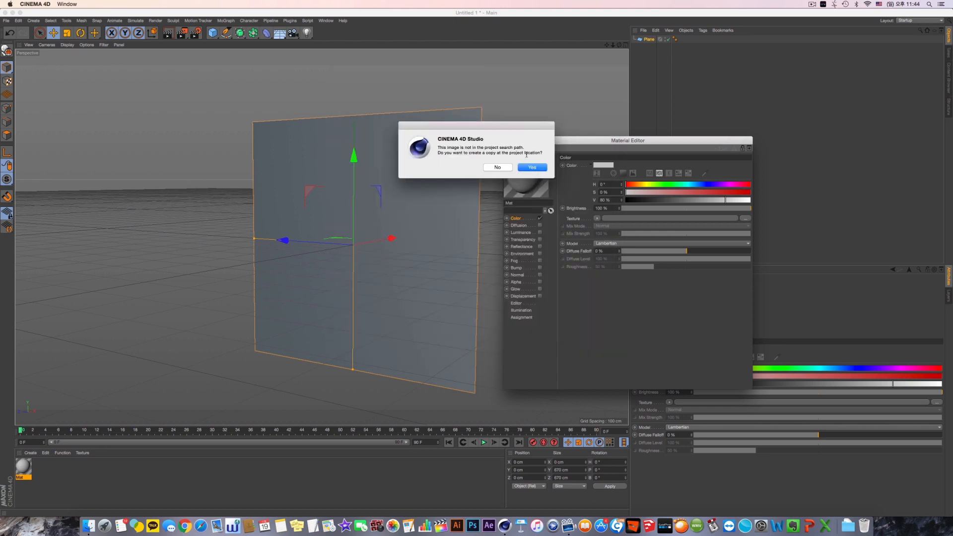
pyautogui.click(497, 167)
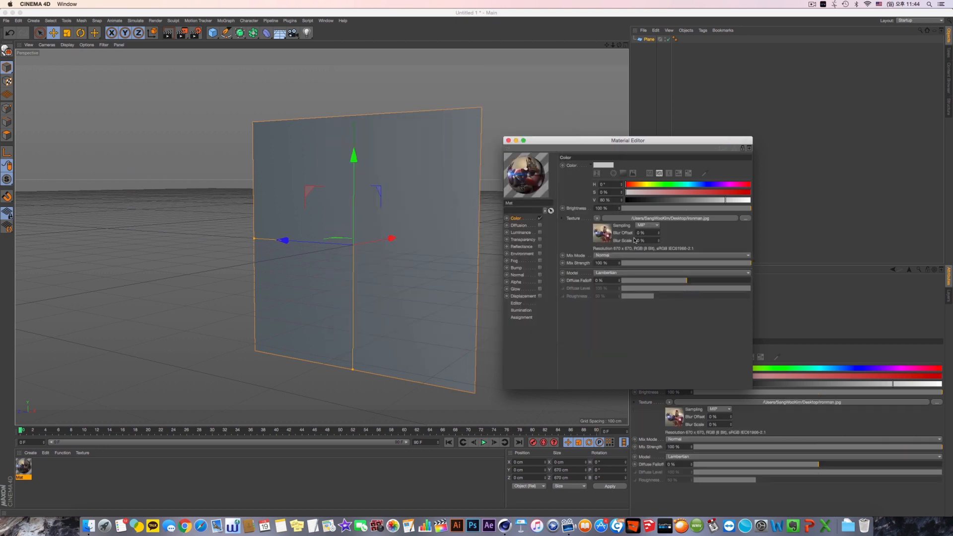
# Set the plane's width segments and height segments to 1.
pyautogui.click(644, 116)
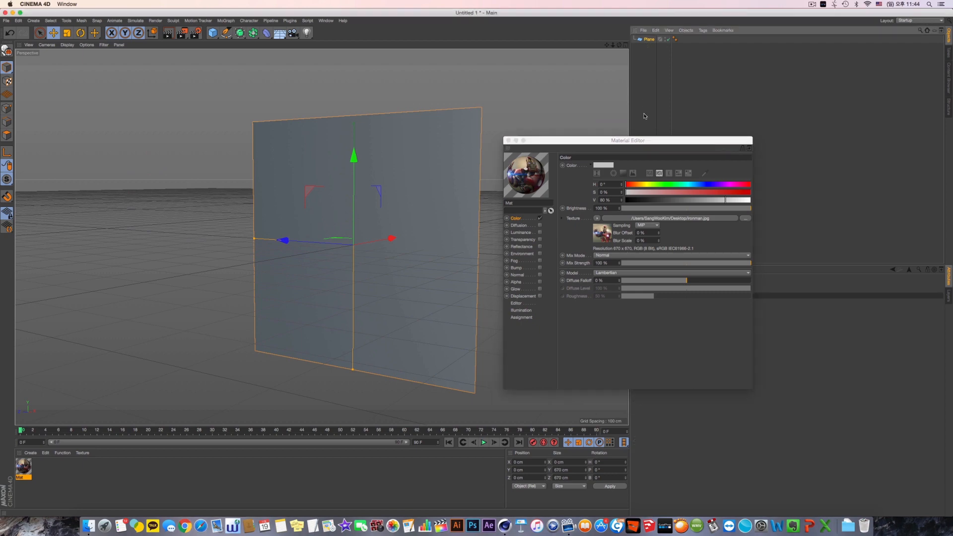
pyautogui.moveTo(647, 145); pyautogui.dragTo(485, 141)
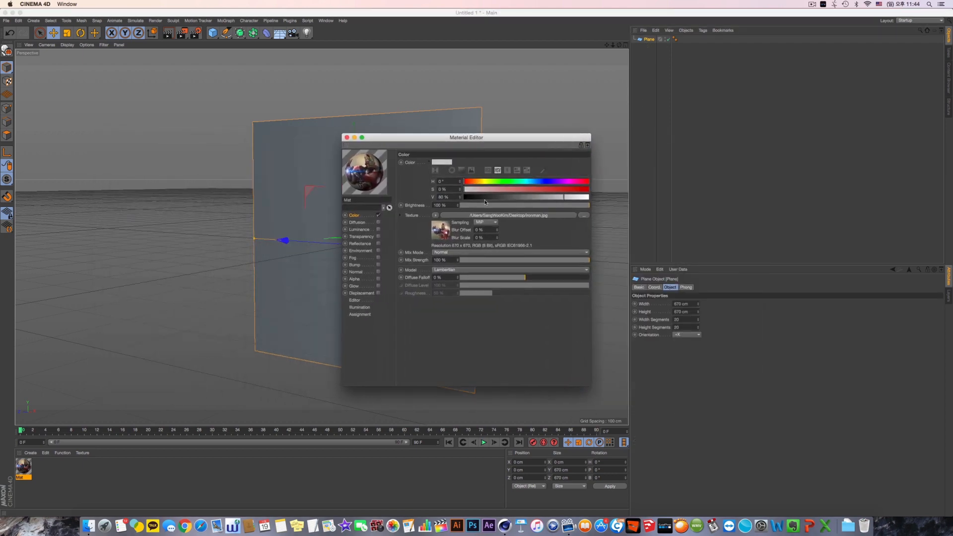
pyautogui.moveTo(683, 320); pyautogui.dragTo(625, 323)
pyautogui.write('1')
pyautogui.press('Tab')
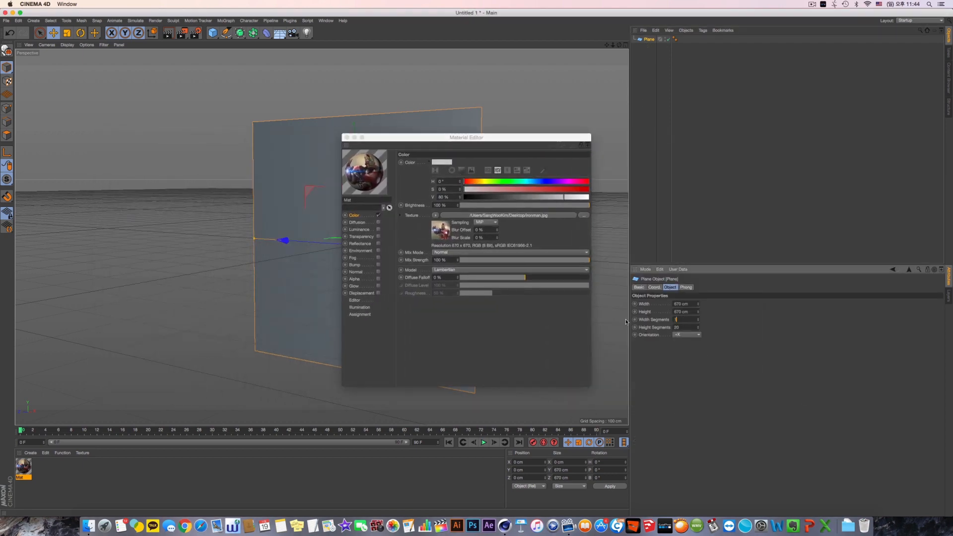
pyautogui.write('1')
pyautogui.press('Return')
# Apply the Iron Man material to the plane and close the material editor.
pyautogui.moveTo(347, 141); pyautogui.dragTo(386, 172)
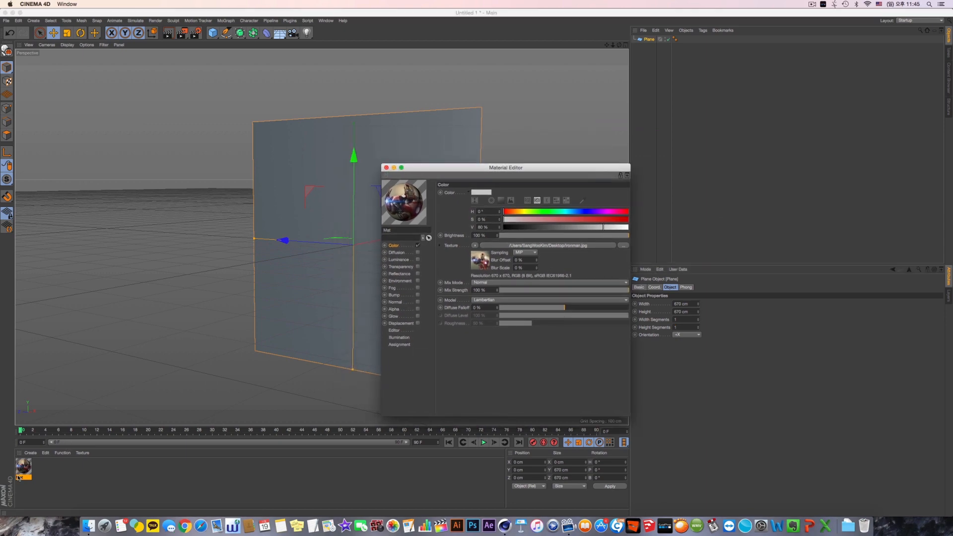
pyautogui.click(697, 21)
pyautogui.moveTo(697, 22); pyautogui.dragTo(648, 39)
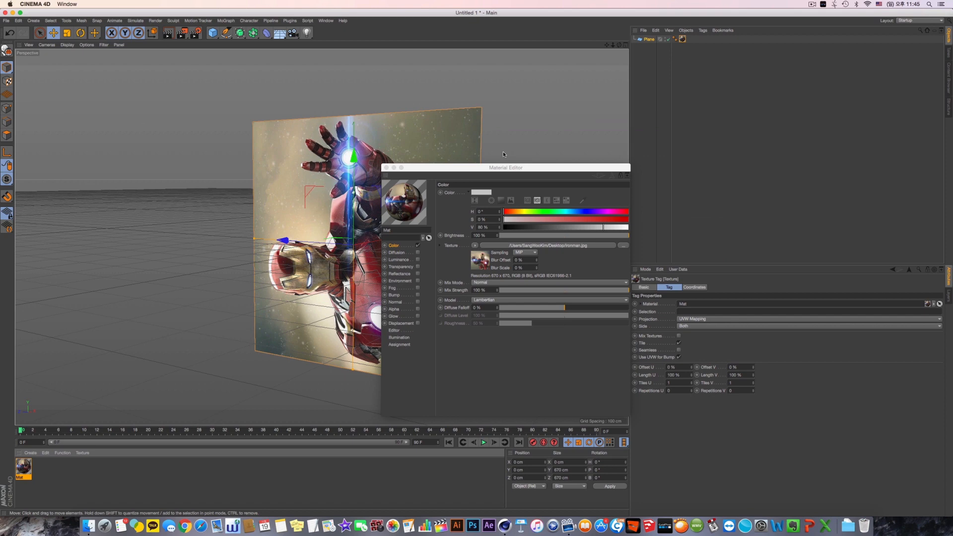
pyautogui.click(386, 168)
pyautogui.keyDown('alt'); pyautogui.moveTo(387, 171); pyautogui.dragTo(330, 176); pyautogui.keyUp('alt')
# Set the plane's pitch rotation (R.P) to 90° so that the Iron Man picture stands upright.
pyautogui.click(695, 287)
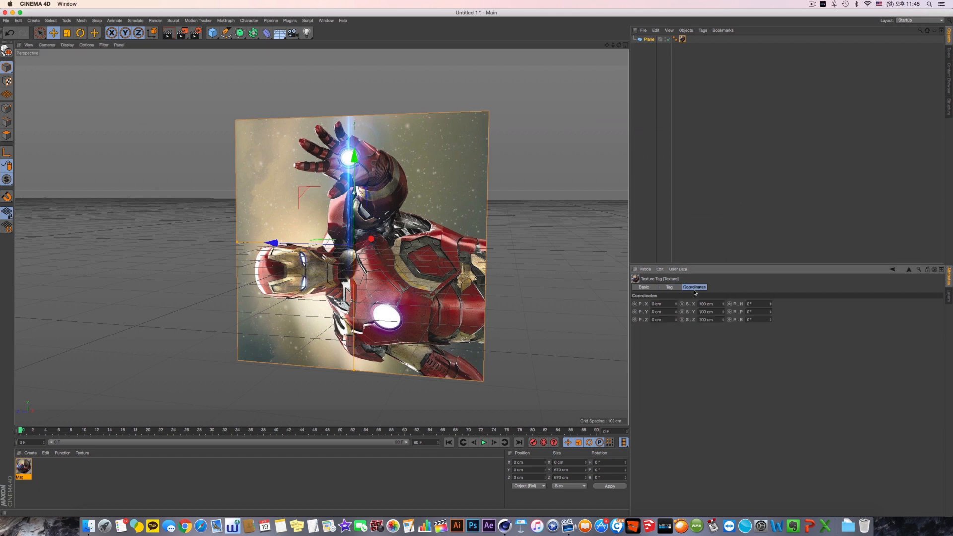
pyautogui.click(649, 39)
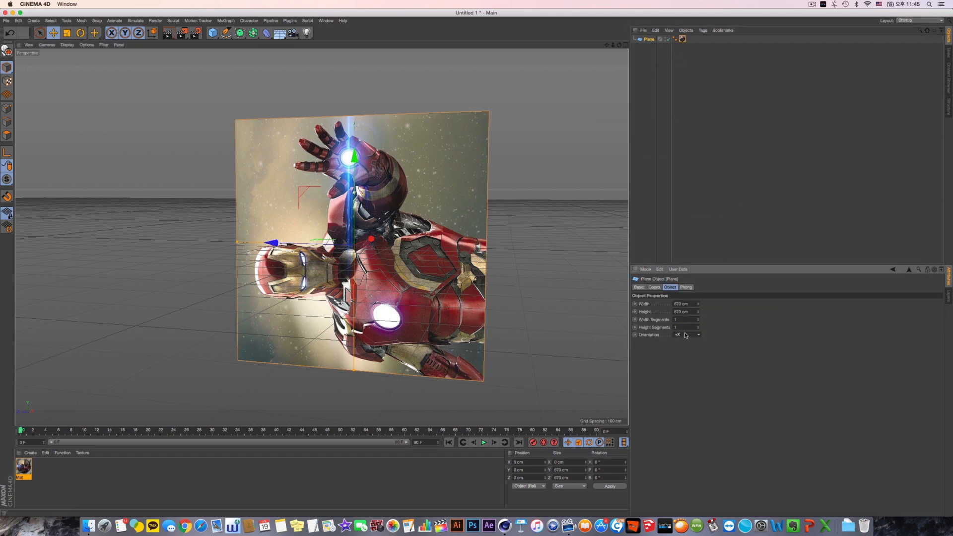
pyautogui.scroll(-2, 685, 335)
pyautogui.scroll(2, 686, 335)
pyautogui.click(654, 287)
pyautogui.moveTo(770, 321); pyautogui.dragTo(772, 313)
pyautogui.press('super+z')
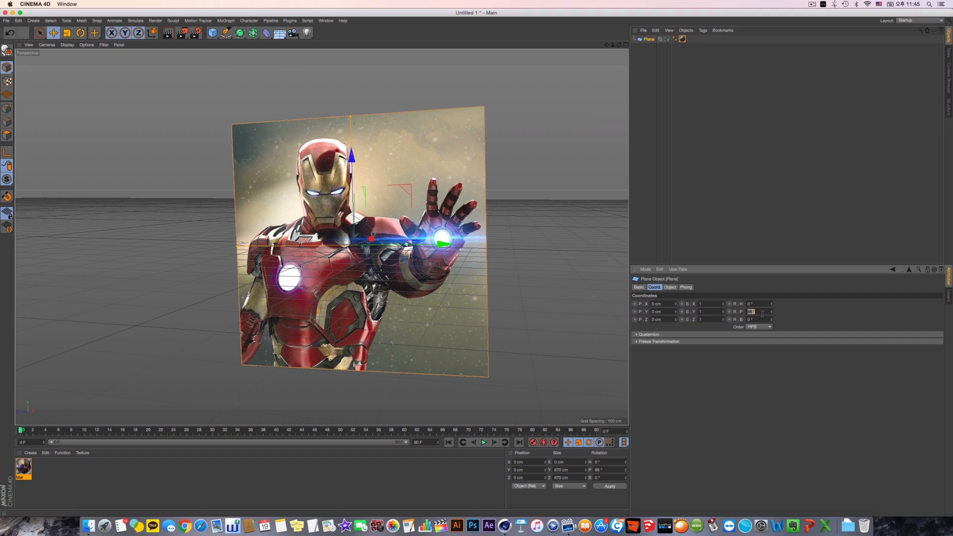
pyautogui.write('90')
pyautogui.press('Return')
pyautogui.scroll(-2, 257, 243)
pyautogui.scroll(2, 257, 242)
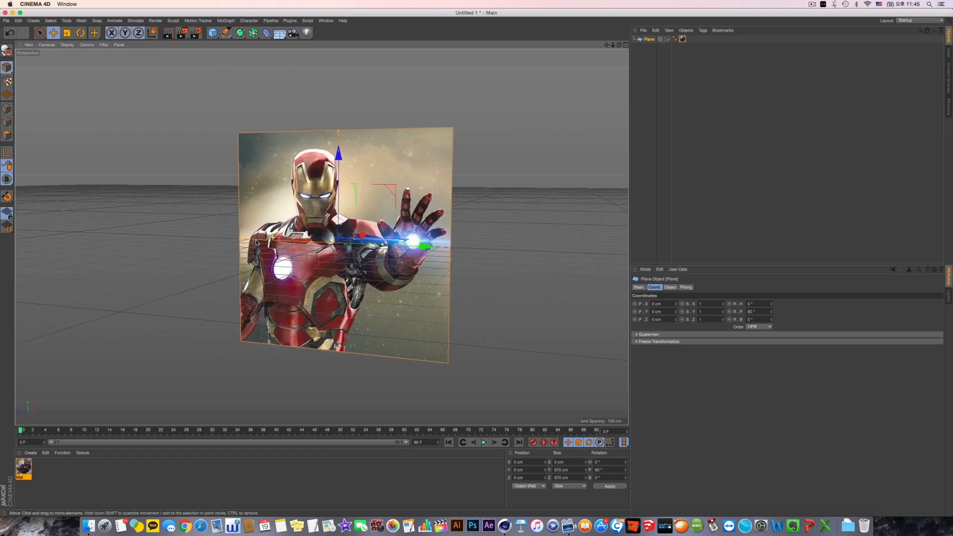
pyautogui.keyDown('alt'); pyautogui.moveTo(256, 242); pyautogui.dragTo(323, 238); pyautogui.keyUp('alt')
pyautogui.scroll(3, 323, 239)
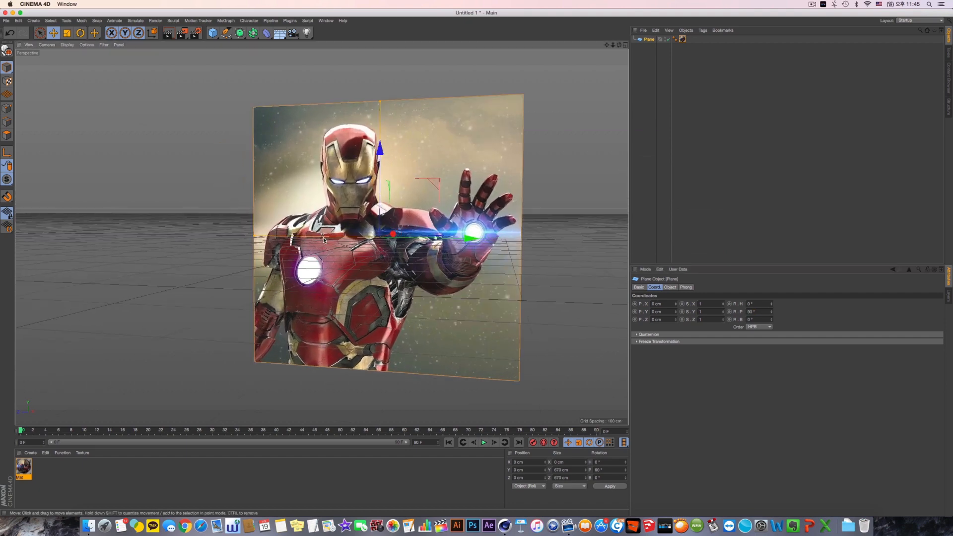
pyautogui.scroll(1, 324, 238)
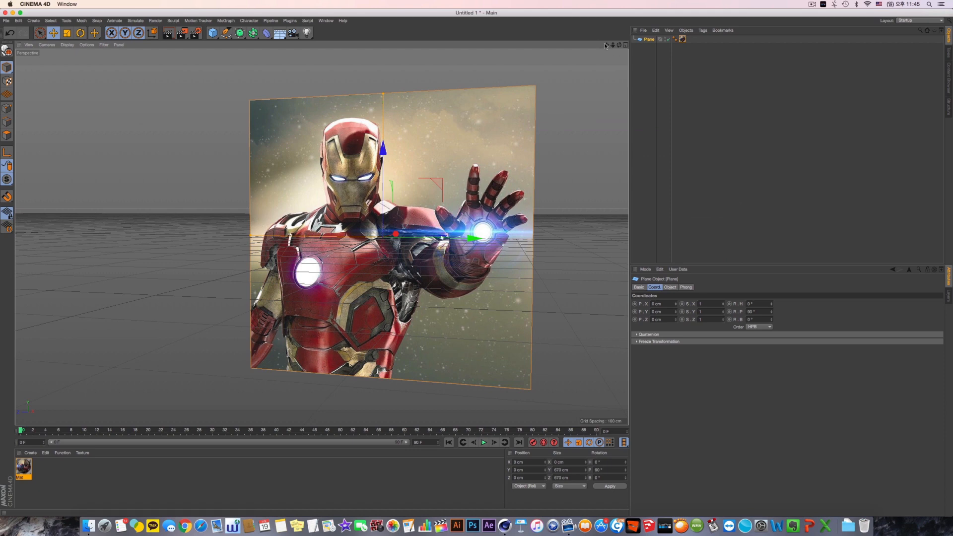
pyautogui.moveTo(605, 45); pyautogui.dragTo(601, 53)
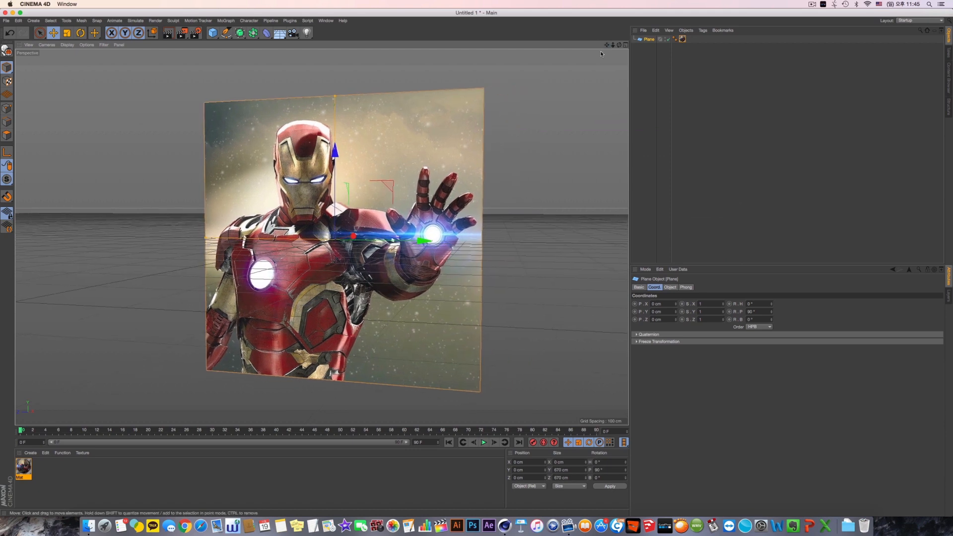
pyautogui.keyDown('alt'); pyautogui.click(240, 33); pyautogui.keyUp('alt')
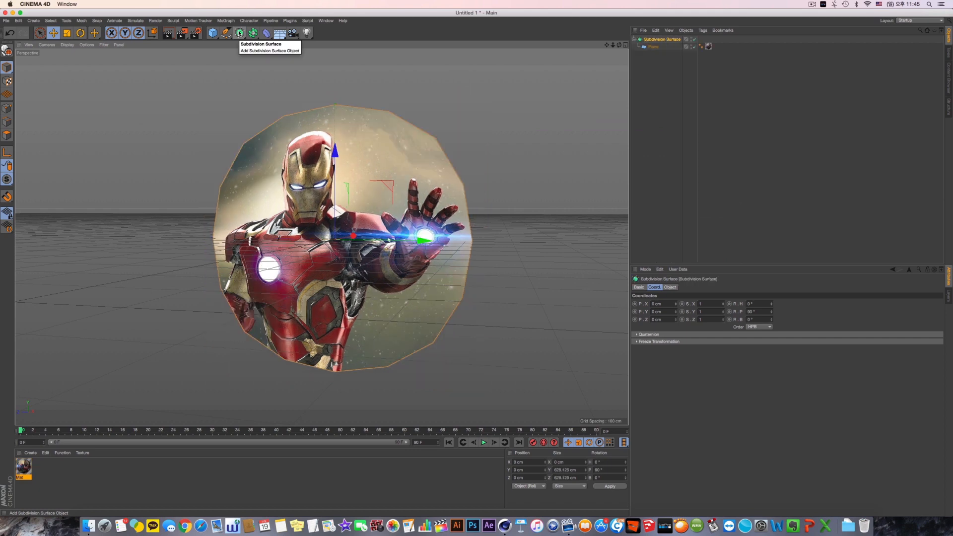
pyautogui.press('super+z')
pyautogui.keyDown('alt'); pyautogui.moveTo(318, 104); pyautogui.dragTo(249, 99, button='middle'); pyautogui.keyUp('alt')
pyautogui.scroll(-3, 248, 95)
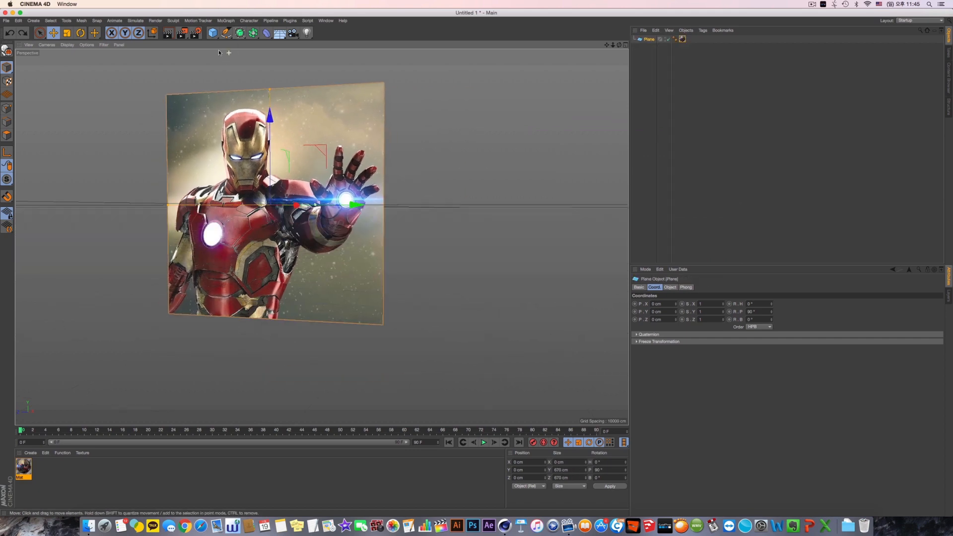
pyautogui.click(212, 33)
pyautogui.keyDown('alt'); pyautogui.moveTo(325, 200); pyautogui.dragTo(283, 217, button='middle'); pyautogui.keyUp('alt')
pyautogui.moveTo(282, 217); pyautogui.dragTo(580, 244)
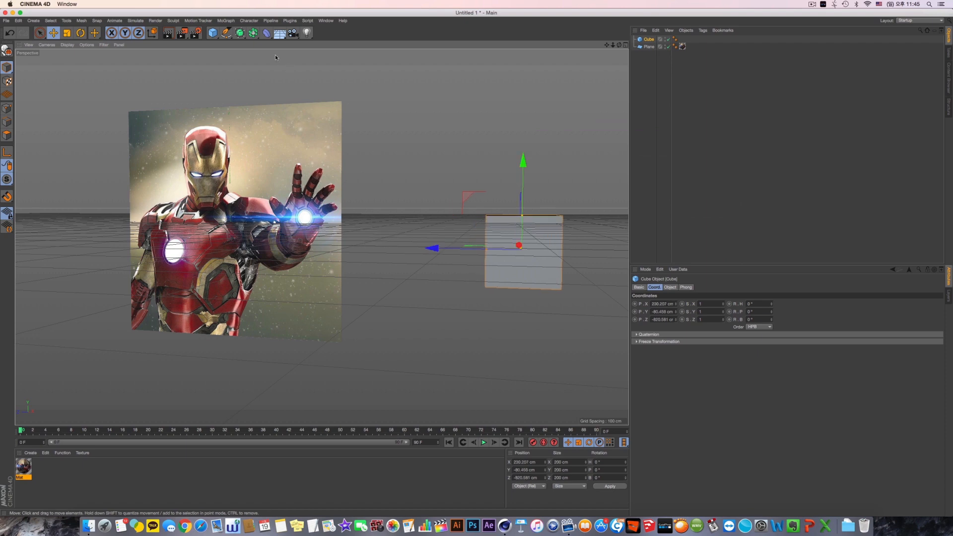
pyautogui.keyDown('alt'); pyautogui.click(240, 33); pyautogui.keyUp('alt')
pyautogui.keyDown('alt'); pyautogui.moveTo(443, 188); pyautogui.dragTo(517, 228); pyautogui.keyUp('alt')
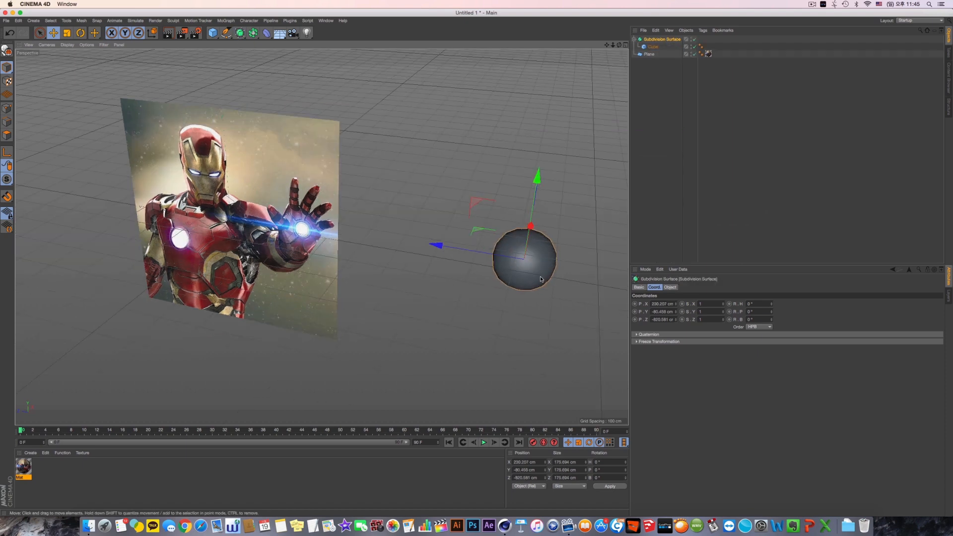
pyautogui.press('Delete')
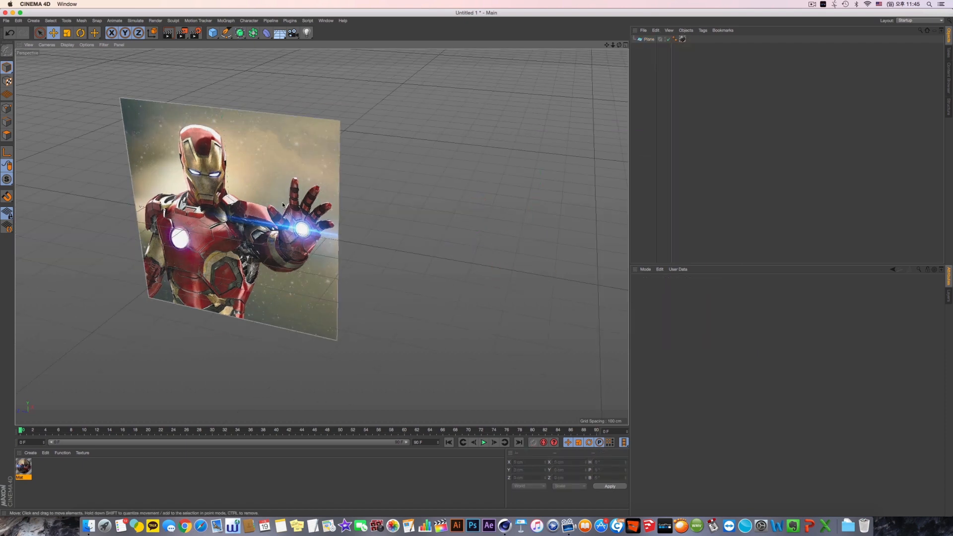
# Apply a Subdivision Surface to the upright Iron Man plane as its parent object.
pyautogui.keyDown('alt'); pyautogui.moveTo(317, 244); pyautogui.dragTo(295, 201); pyautogui.keyUp('alt')
pyautogui.keyDown('alt'); pyautogui.moveTo(296, 201); pyautogui.dragTo(385, 192, button='middle'); pyautogui.keyUp('alt')
pyautogui.click(386, 192)
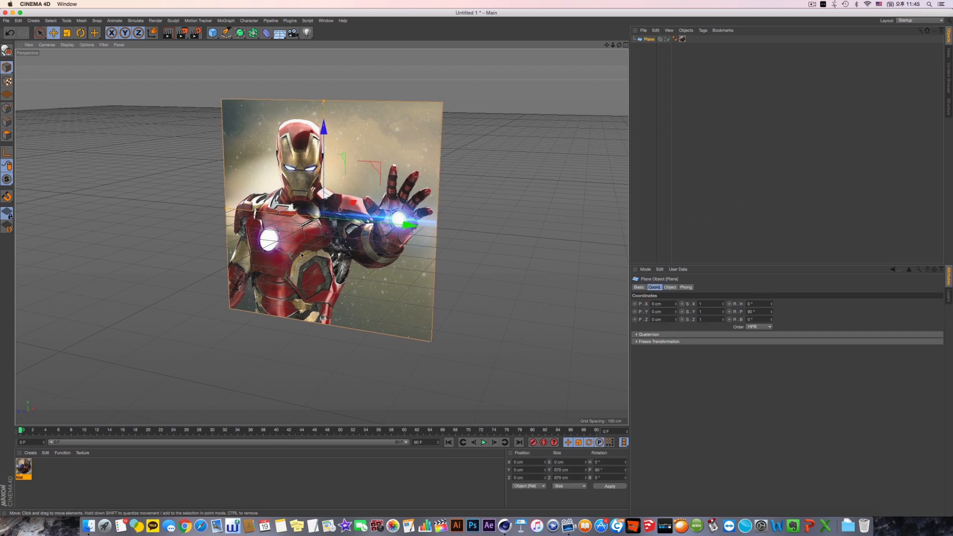
pyautogui.scroll(3, 301, 254)
pyautogui.keyDown('alt'); pyautogui.moveTo(301, 254); pyautogui.dragTo(300, 234); pyautogui.keyUp('alt')
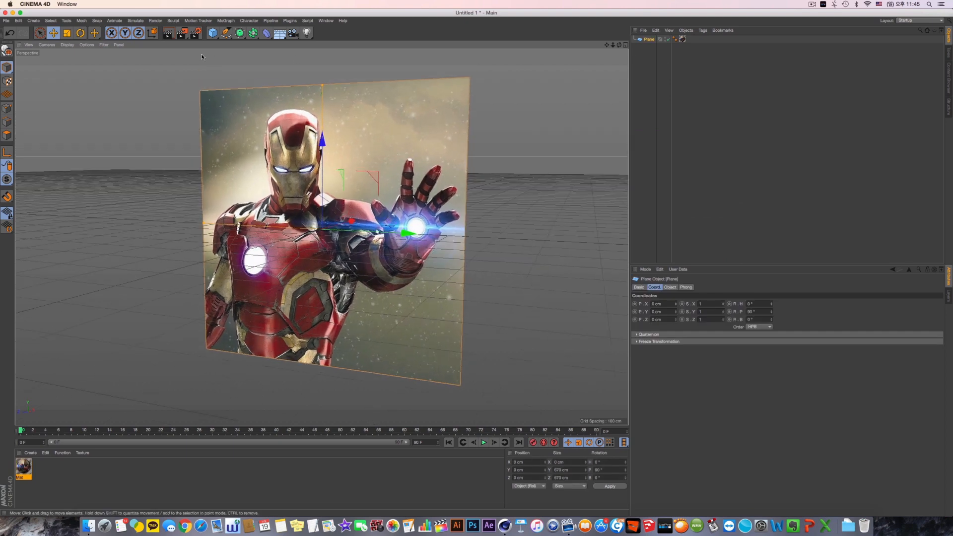
pyautogui.keyDown('alt'); pyautogui.click(239, 32); pyautogui.keyUp('alt')
pyautogui.scroll(2, 374, 150)
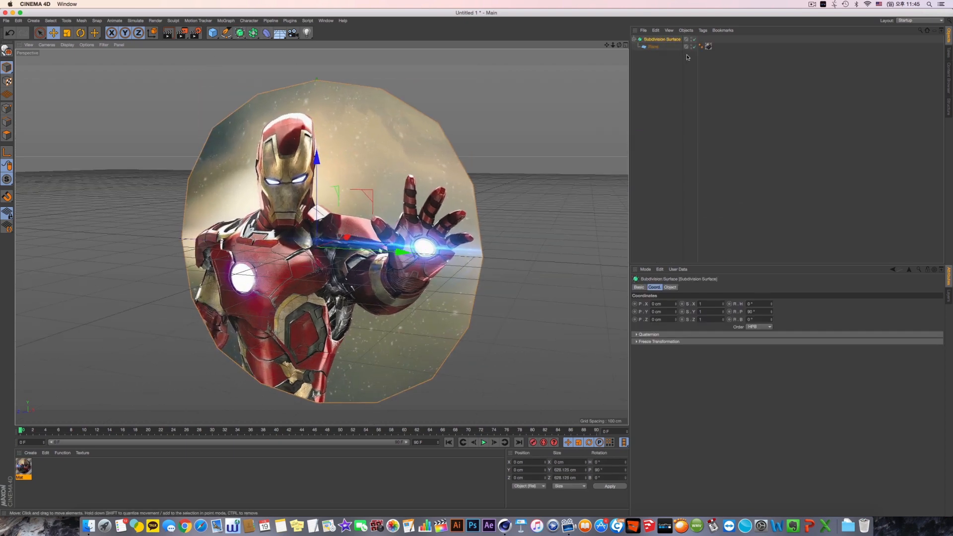
# Toggle the Subdivision Surface off and on to compare the plane with and without smoothing in the perspective view.
pyautogui.click(694, 39)
pyautogui.click(694, 39)
pyautogui.click(694, 39)
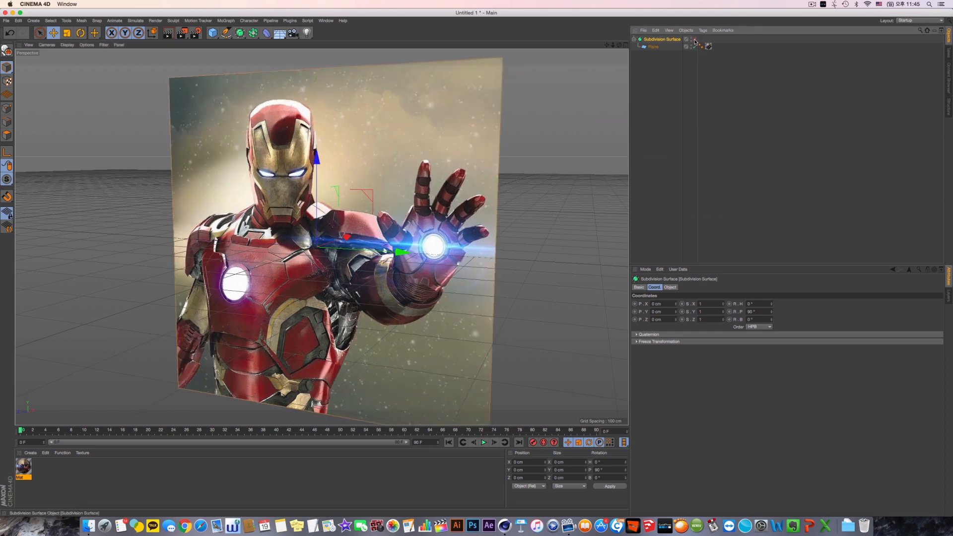
pyautogui.click(694, 39)
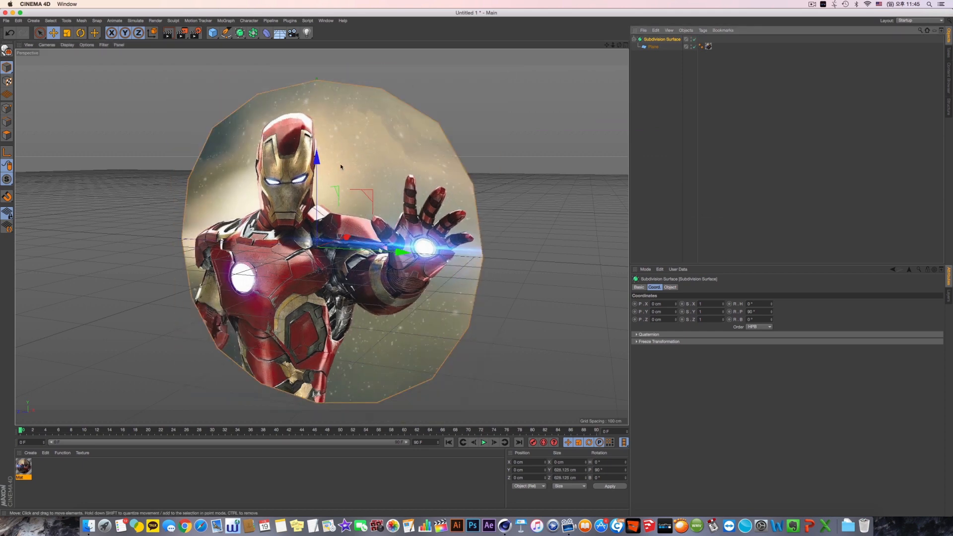
pyautogui.keyDown('alt'); pyautogui.moveTo(340, 165); pyautogui.dragTo(370, 161); pyautogui.keyUp('alt')
pyautogui.keyDown('alt'); pyautogui.moveTo(309, 131); pyautogui.dragTo(316, 128, button='middle'); pyautogui.keyUp('alt')
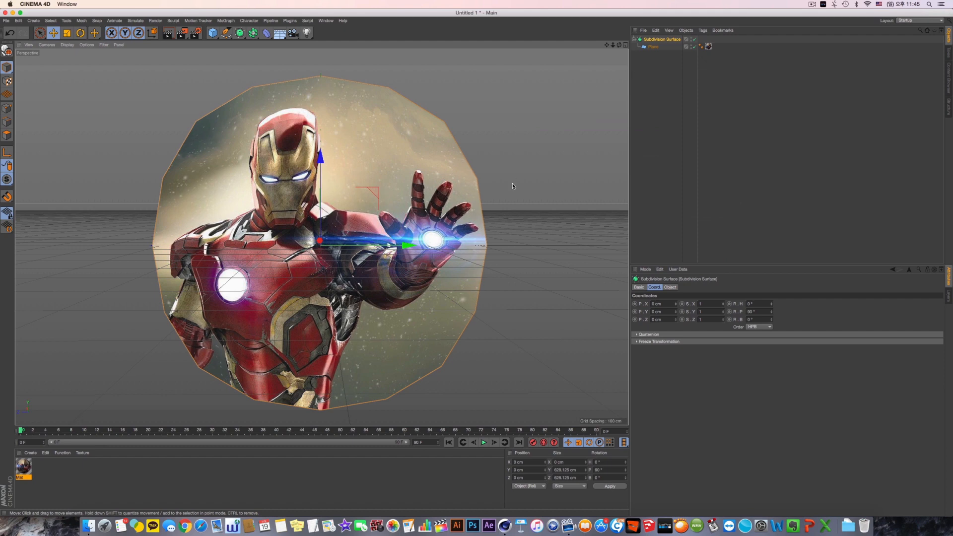
# Show the Right view at full size with Gouraud Shading, framing the textured plane in it.
pyautogui.press('F4')
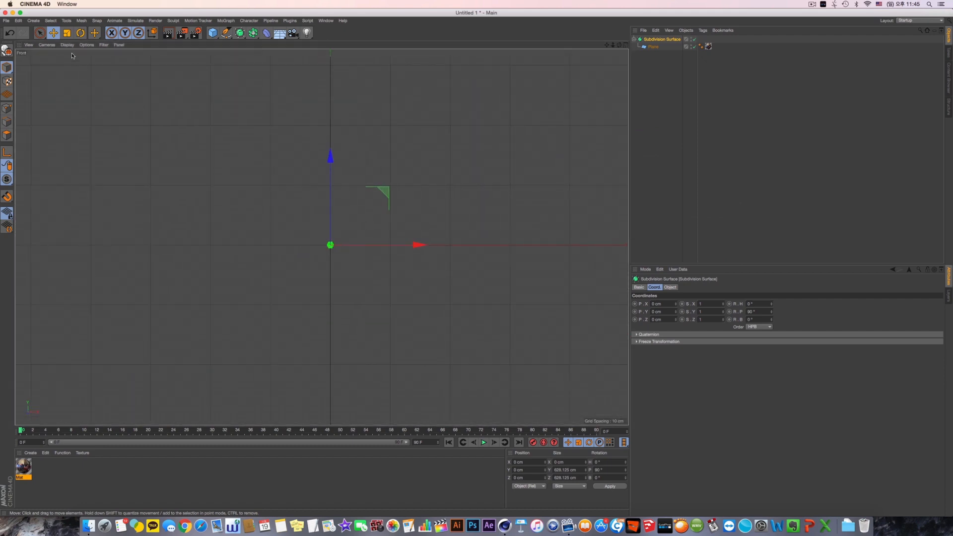
pyautogui.click(71, 53)
pyautogui.click(68, 45)
pyautogui.middleClick(166, 217)
pyautogui.middleClick(211, 309)
pyautogui.middleClick(214, 312)
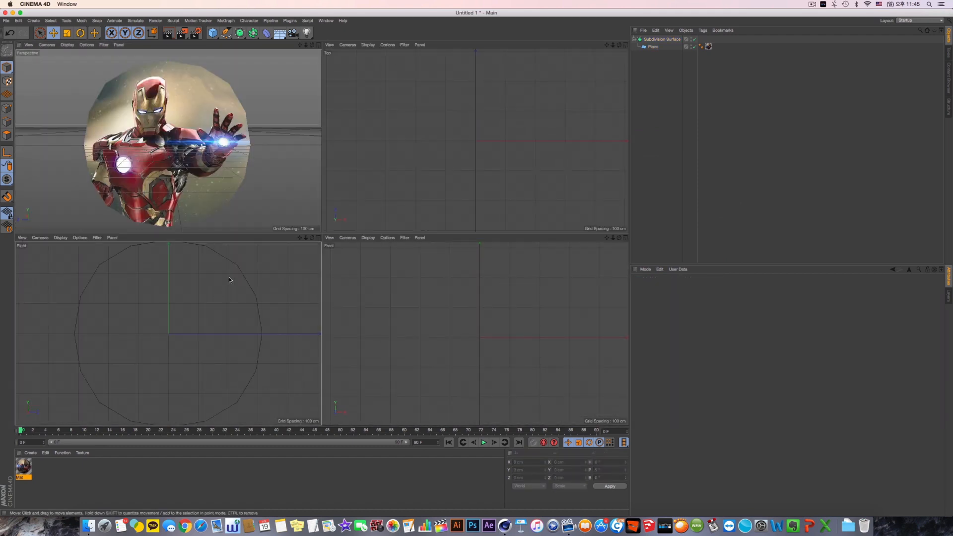
pyautogui.middleClick(229, 279)
pyautogui.click(65, 45)
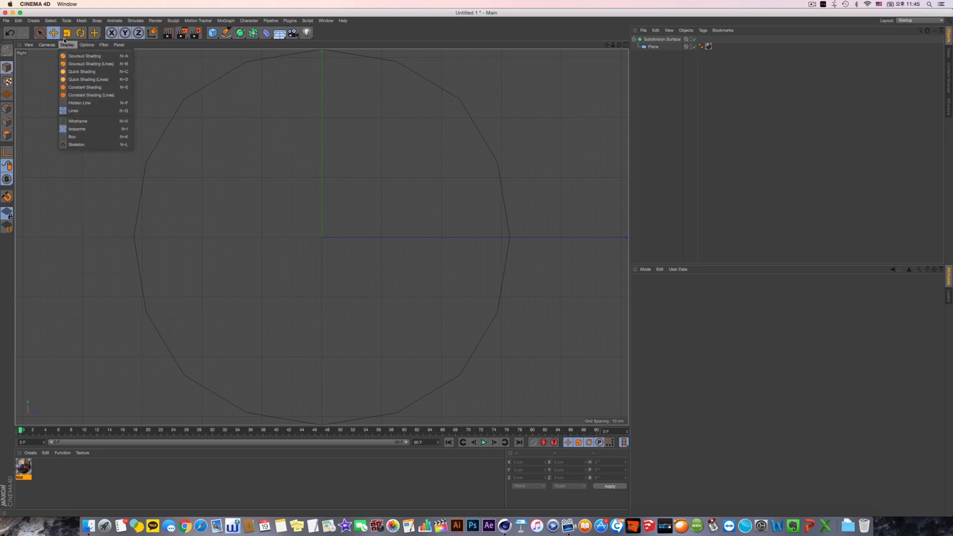
pyautogui.click(84, 56)
pyautogui.scroll(-5, 328, 179)
pyautogui.scroll(4, 341, 188)
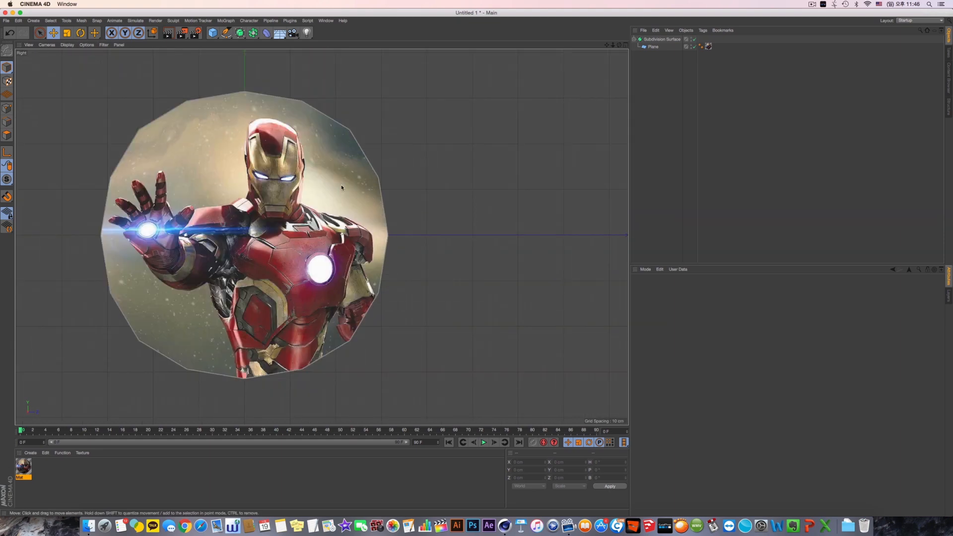
pyautogui.keyDown('alt'); pyautogui.moveTo(342, 188); pyautogui.dragTo(427, 191, button='middle'); pyautogui.keyUp('alt')
pyautogui.scroll(4, 421, 190)
pyautogui.scroll(-4, 422, 189)
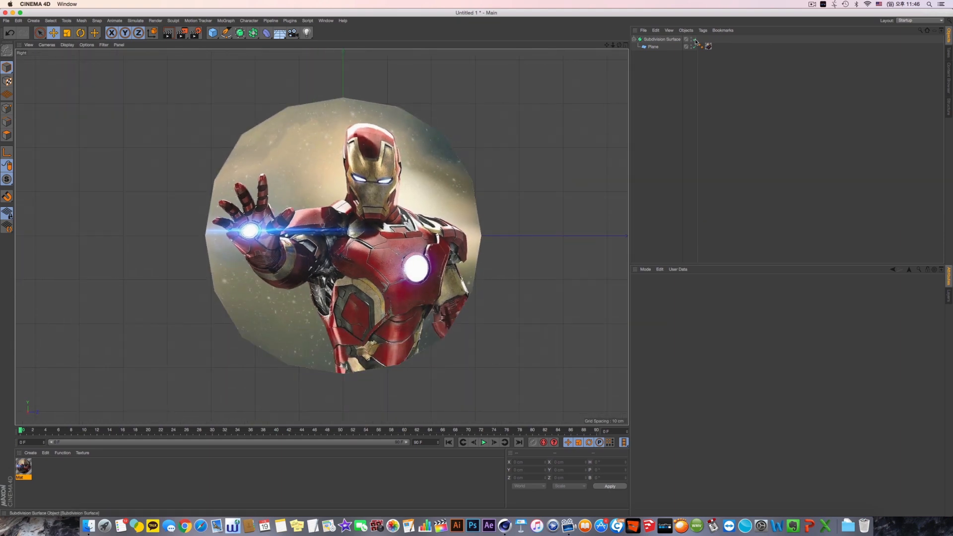
# Switch the Subdivision Surface off and on repeatedly in the Right view to compare how the picture deforms.
pyautogui.click(695, 39)
pyautogui.click(694, 40)
pyautogui.click(695, 39)
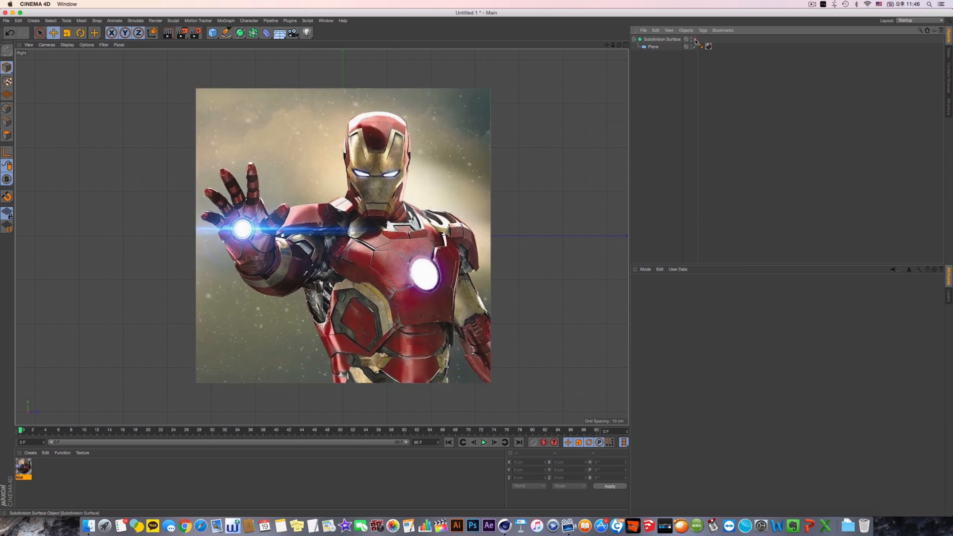
pyautogui.click(695, 39)
pyautogui.click(695, 40)
pyautogui.click(694, 39)
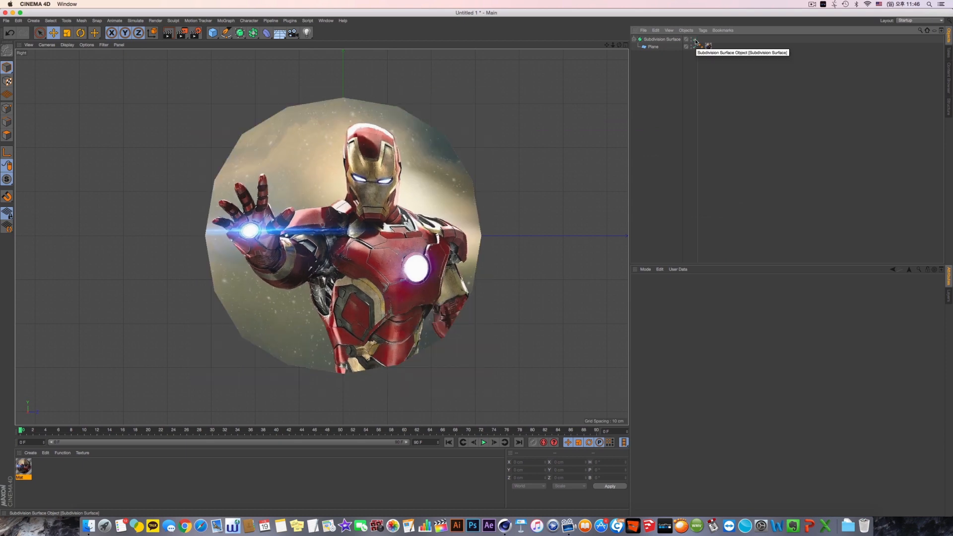
# Compare the outlines of the plane and its Subdivision Surface by selecting each in turn and toggling the smoothing.
pyautogui.click(650, 47)
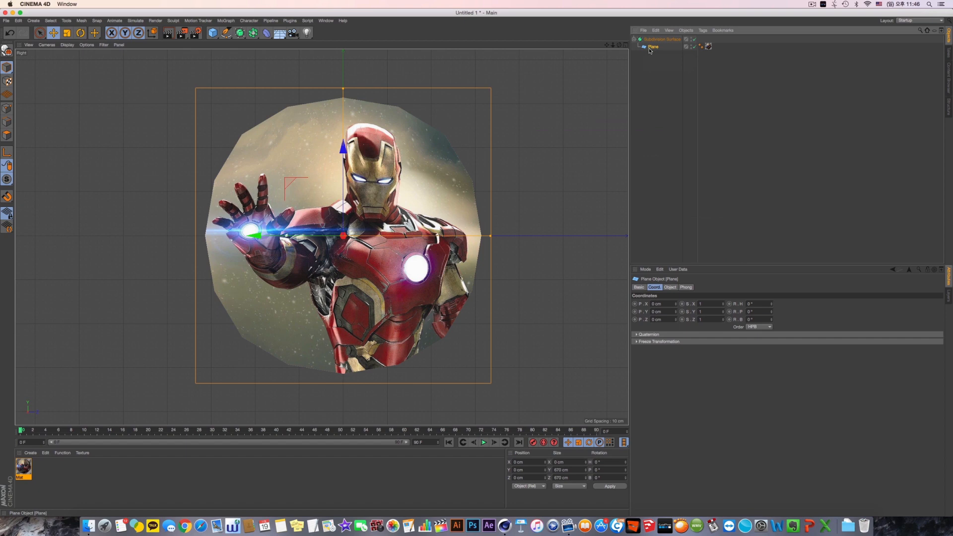
pyautogui.click(695, 40)
pyautogui.click(695, 40)
pyautogui.click(661, 39)
pyautogui.click(656, 48)
pyautogui.click(662, 39)
pyautogui.click(695, 40)
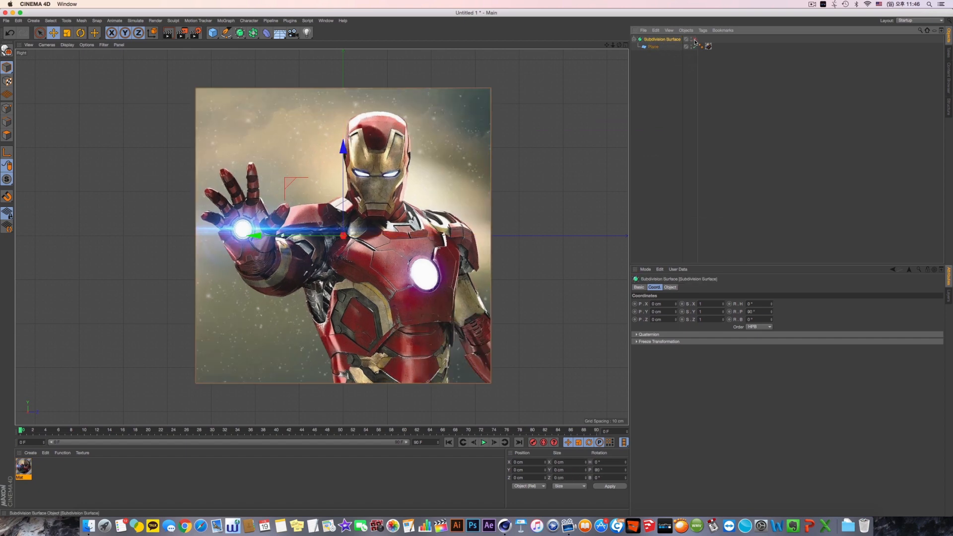
pyautogui.click(695, 40)
# Try making the plane editable and switching its Subdivision Surface off, and undo both changes.
pyautogui.click(654, 47)
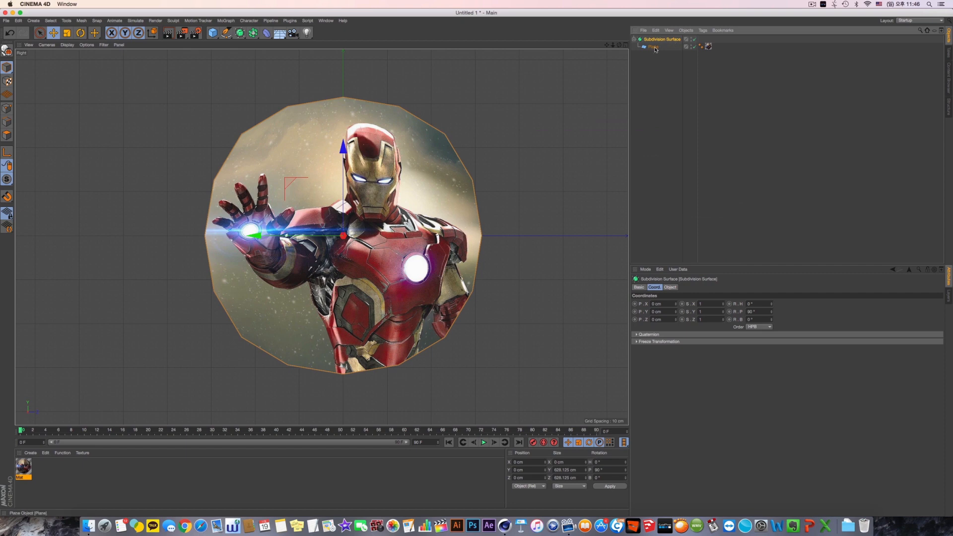
pyautogui.press('c')
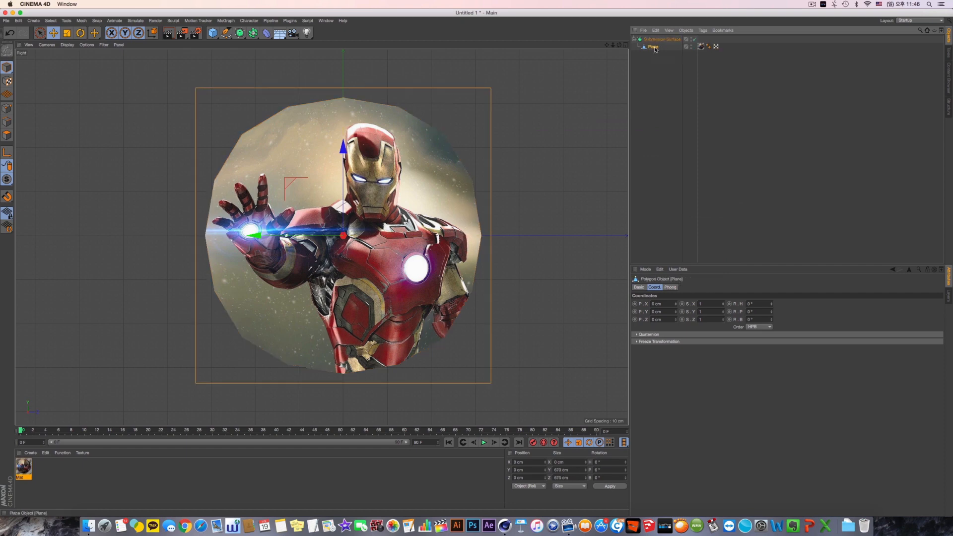
pyautogui.click(695, 39)
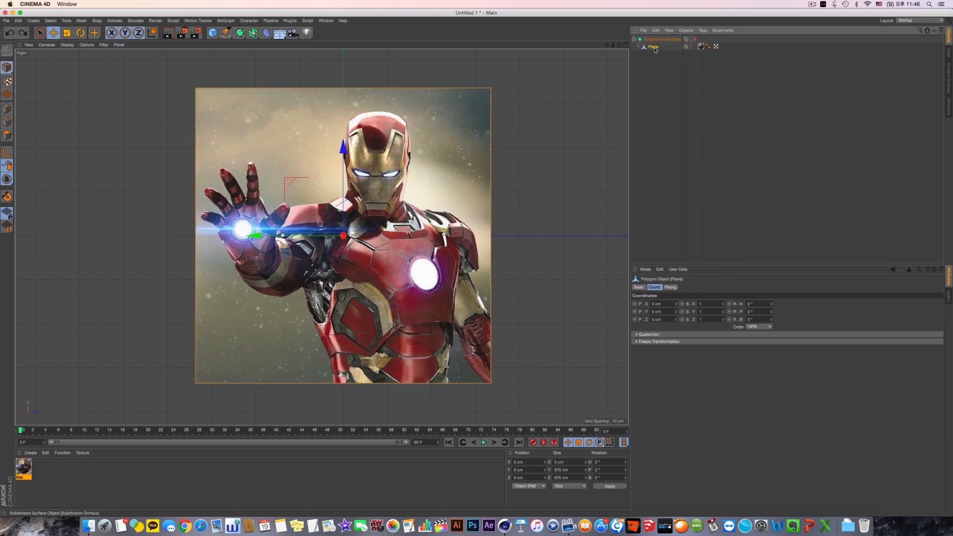
pyautogui.press('super+z')
pyautogui.press('super+z')
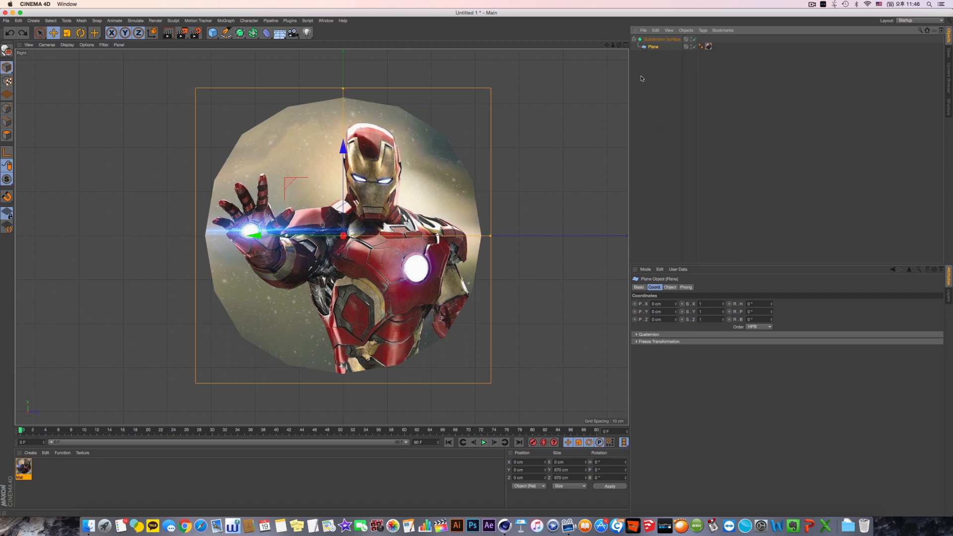
# Select the plane's texture tag and examine the CINEMA 4D tag types available for the plane, including Texture.
pyautogui.click(646, 97)
pyautogui.click(653, 49)
pyautogui.click(709, 46)
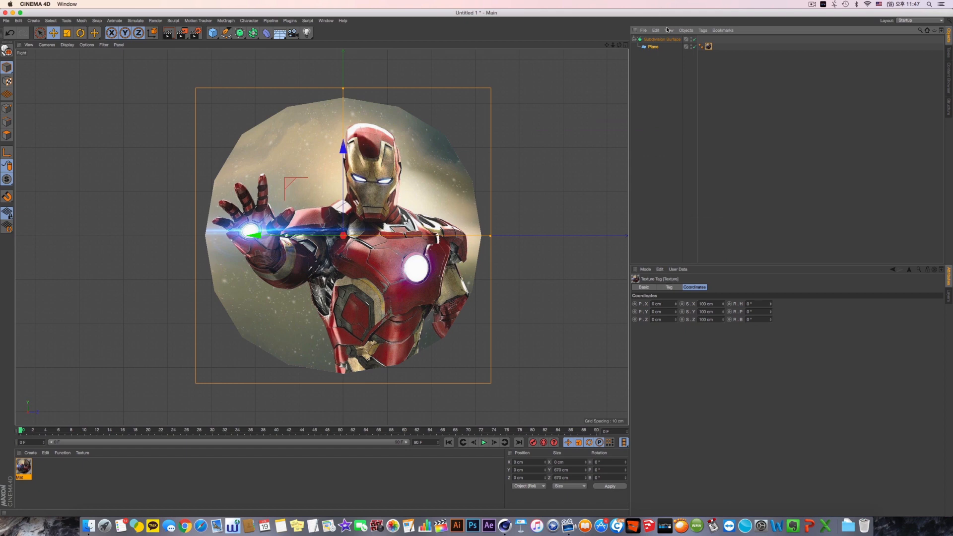
pyautogui.rightClick(658, 48)
pyautogui.moveTo(714, 52)
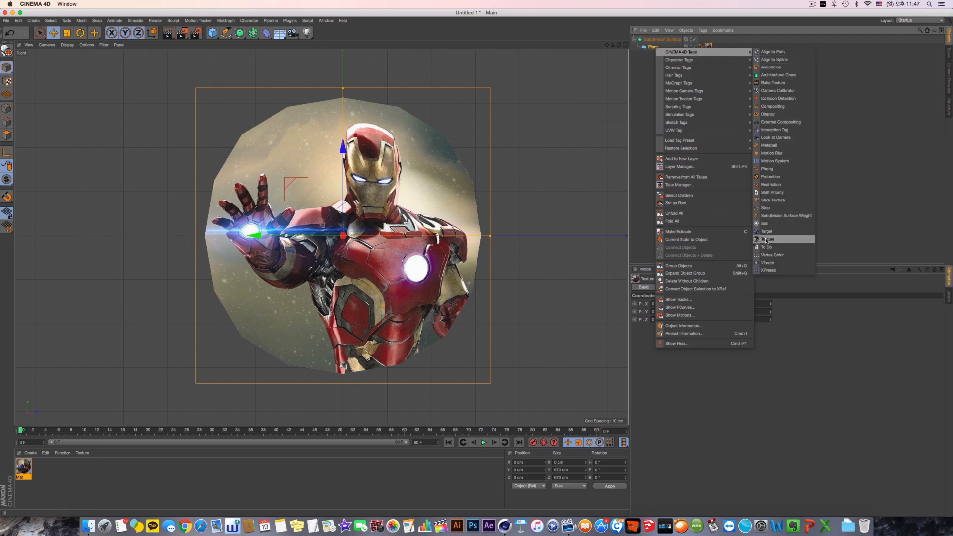
pyautogui.click(767, 239)
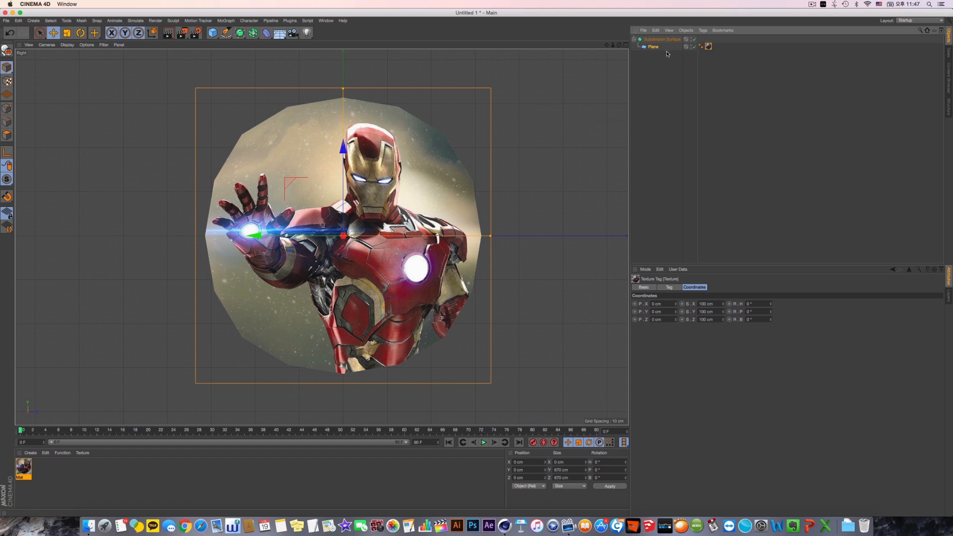
pyautogui.rightClick(657, 51)
pyautogui.moveTo(715, 52)
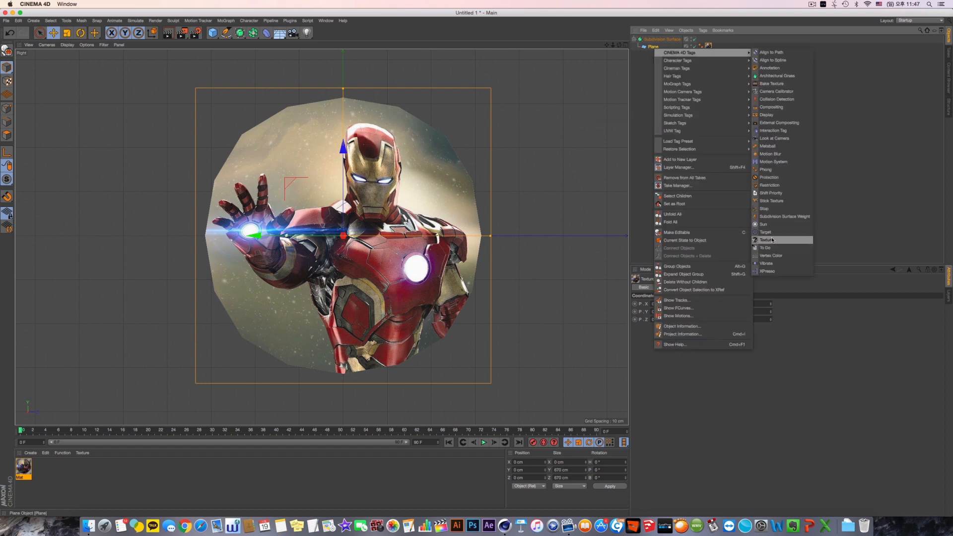
# Examine the Projection and Side options in the tag properties of the plane's texture tag.
pyautogui.click(710, 46)
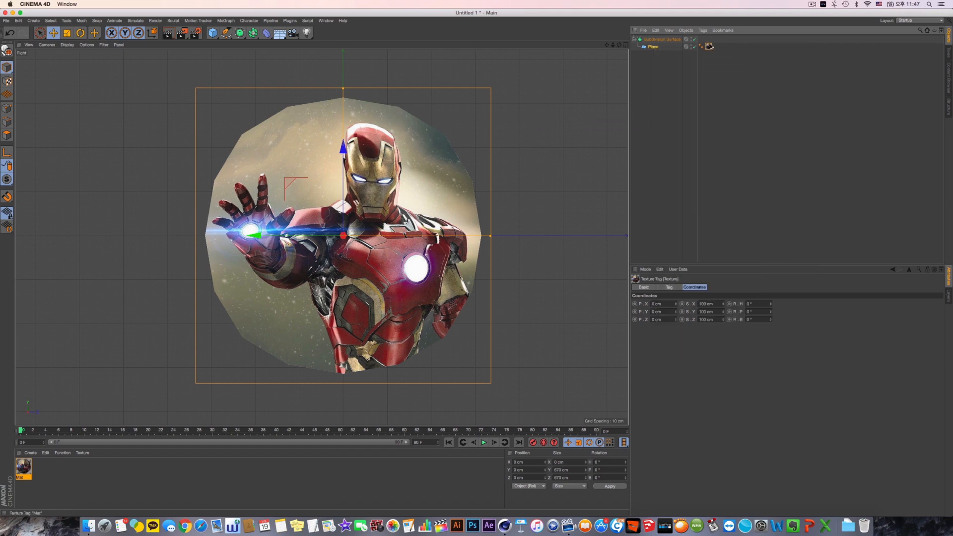
pyautogui.click(679, 287)
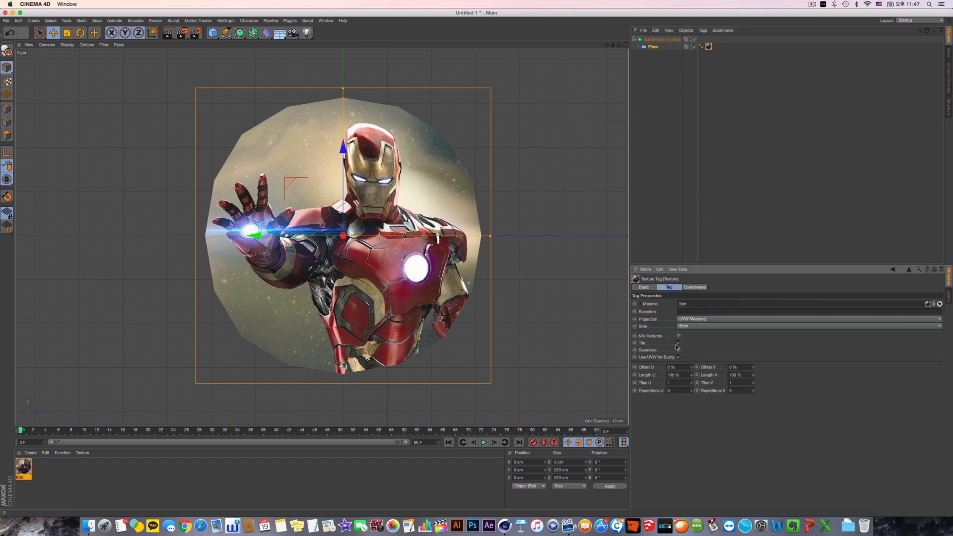
pyautogui.click(703, 318)
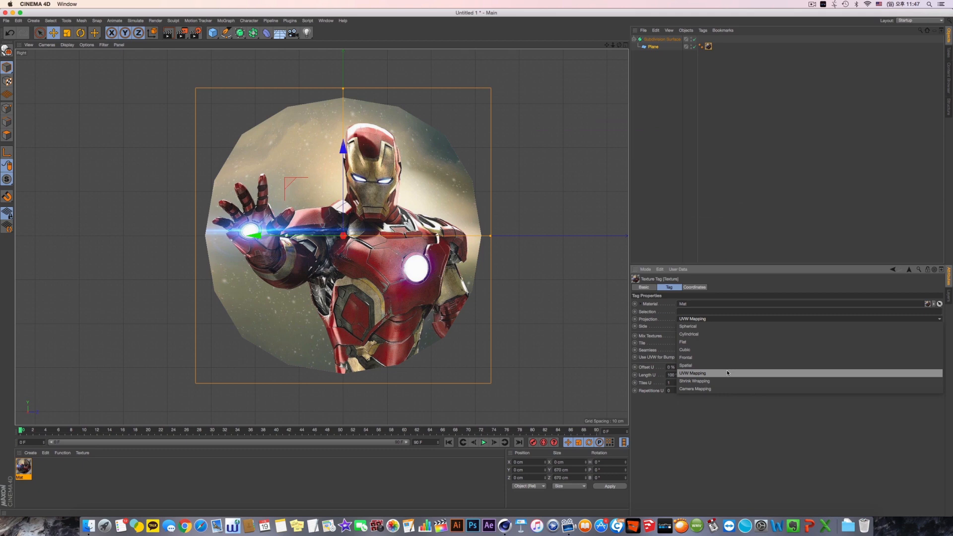
pyautogui.click(659, 323)
pyautogui.click(694, 326)
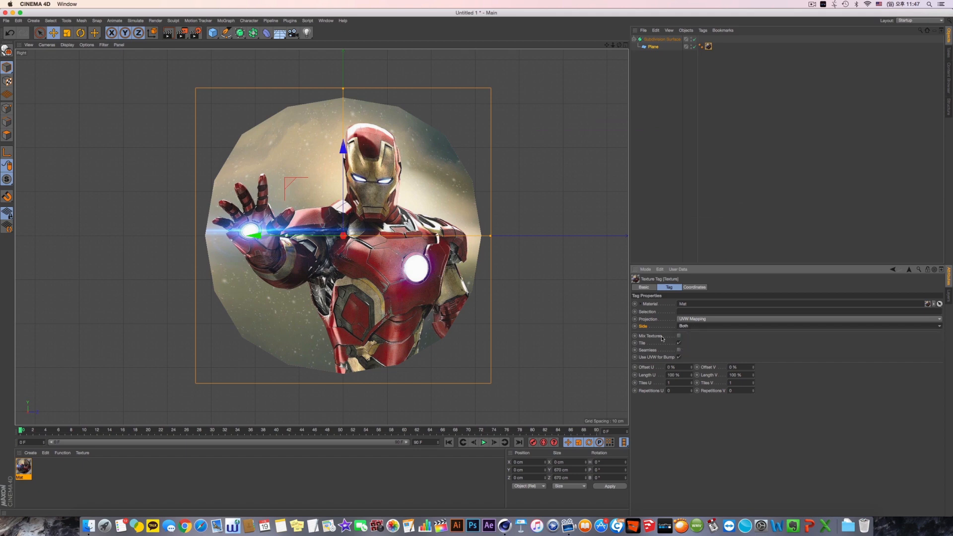
# Examine the texture tag's Mix Textures, Tile, Seamless and Use UVW for Bump options and its tiling values.
pyautogui.click(679, 334)
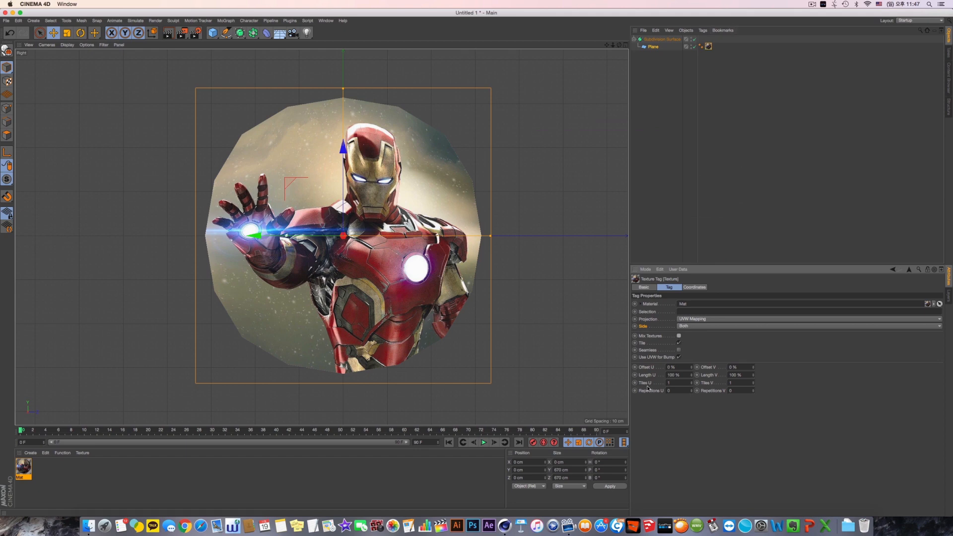
pyautogui.click(656, 352)
pyautogui.click(678, 357)
pyautogui.click(679, 343)
pyautogui.click(679, 343)
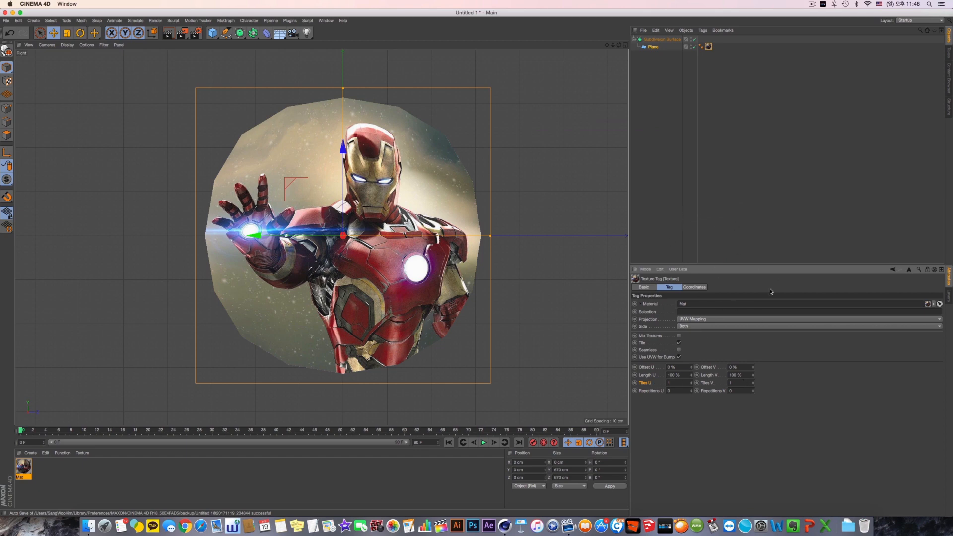
pyautogui.click(692, 40)
pyautogui.click(691, 39)
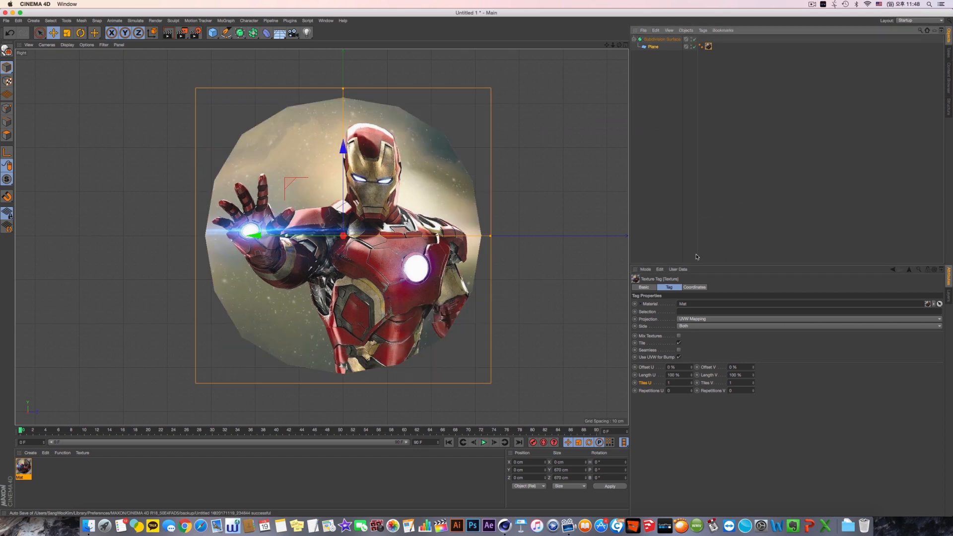
# Set the plane's texture tag projection to Flat and fit the texture to the object.
pyautogui.click(689, 319)
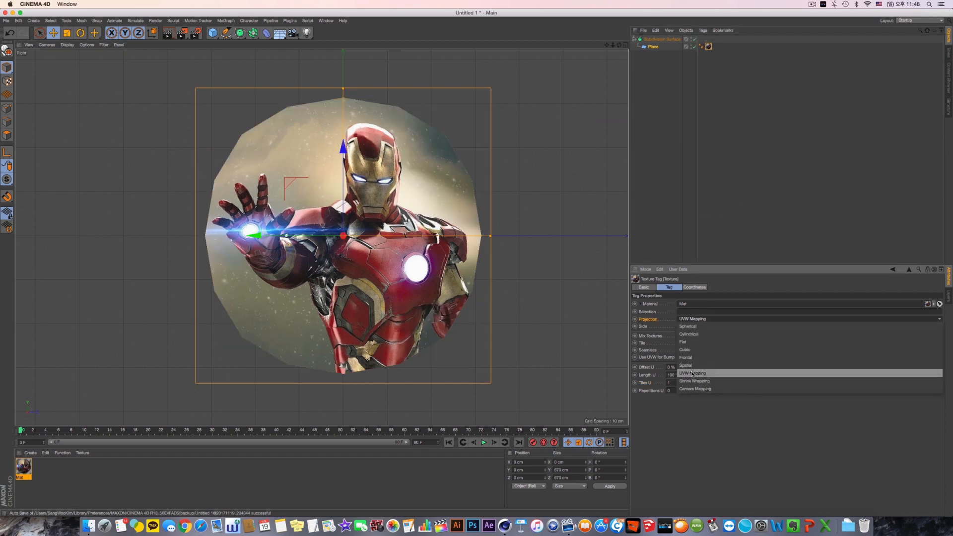
pyautogui.click(702, 343)
pyautogui.click(693, 319)
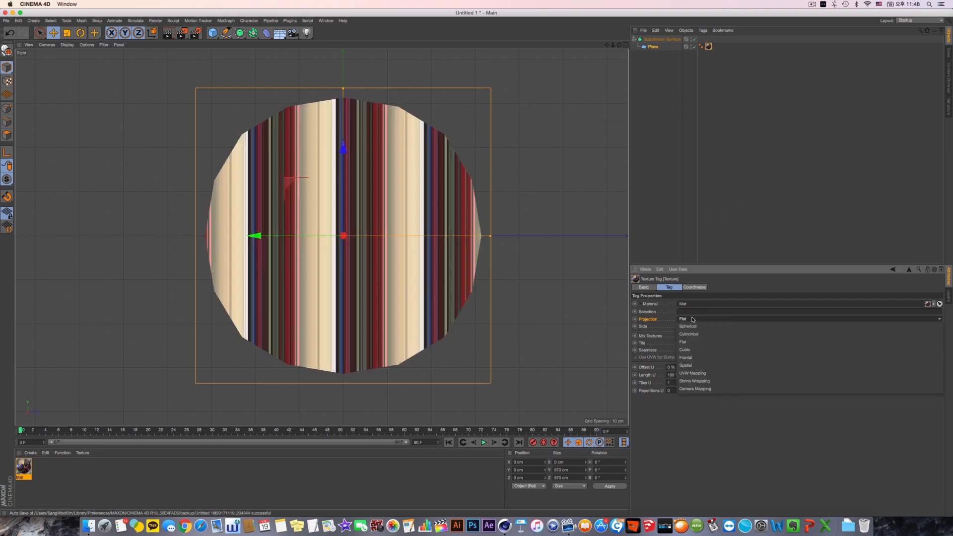
pyautogui.click(663, 353)
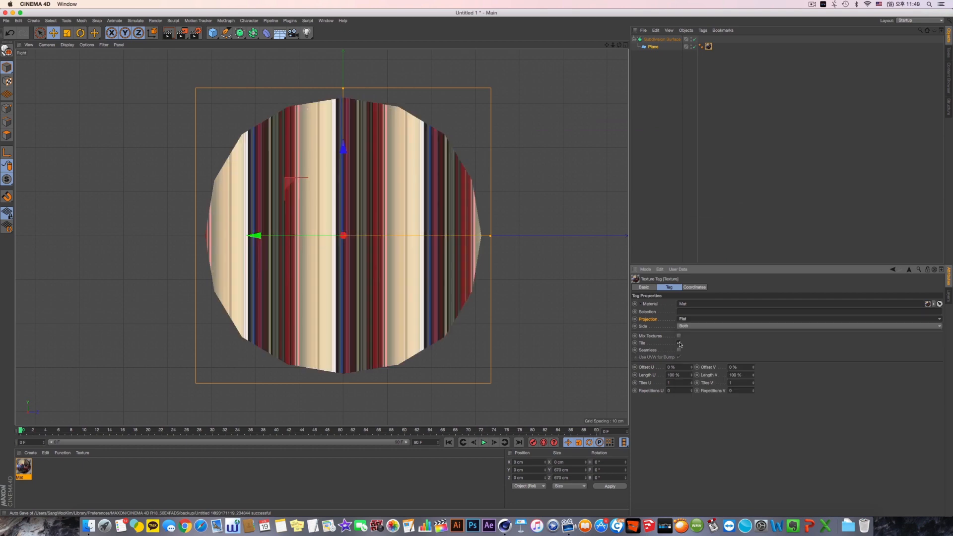
pyautogui.click(679, 343)
pyautogui.click(679, 343)
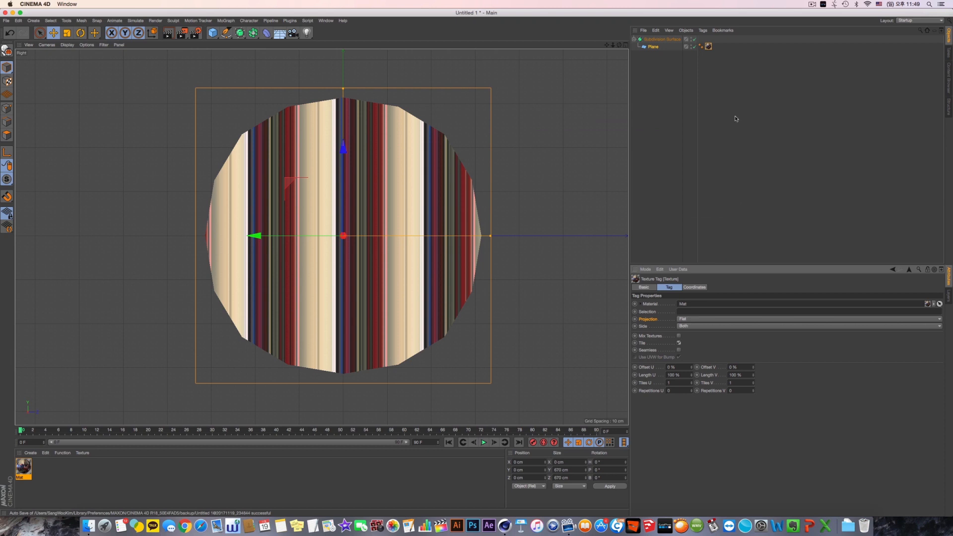
pyautogui.rightClick(709, 47)
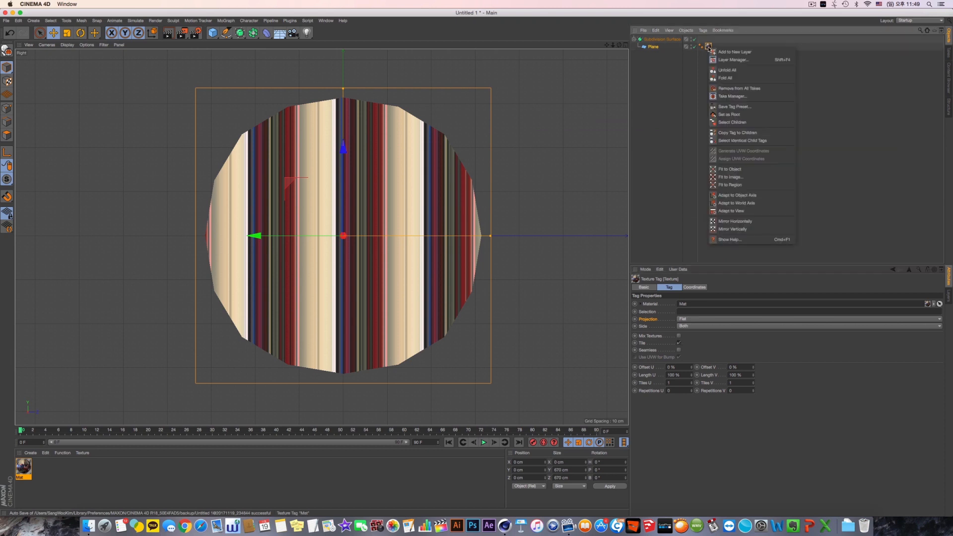
pyautogui.click(744, 170)
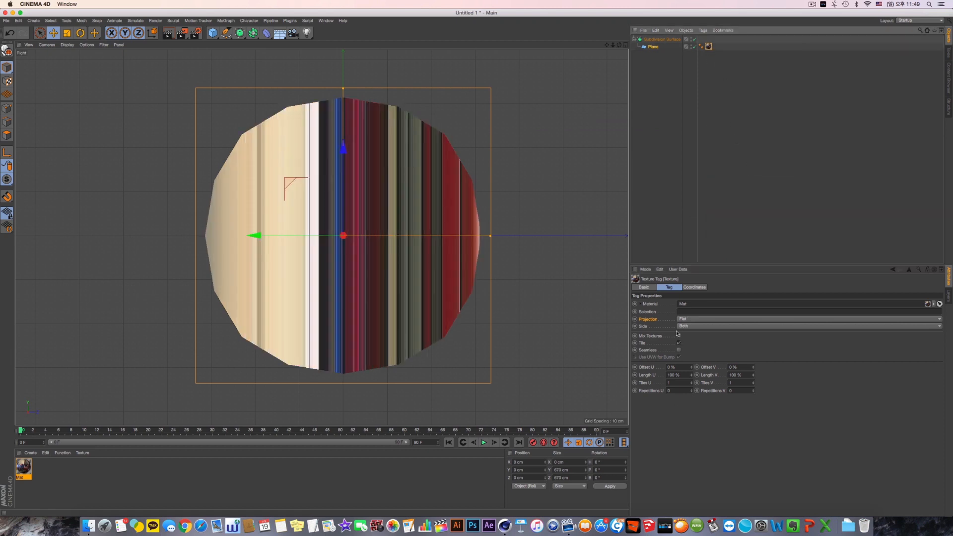
# Limit the flat texture to the plane's Front side and fit it to the object again.
pyautogui.click(688, 320)
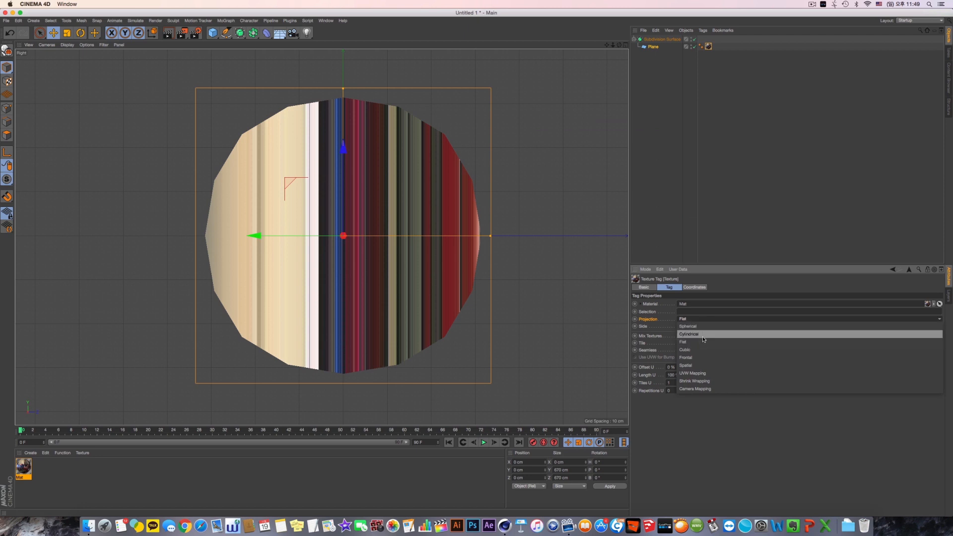
pyautogui.click(702, 339)
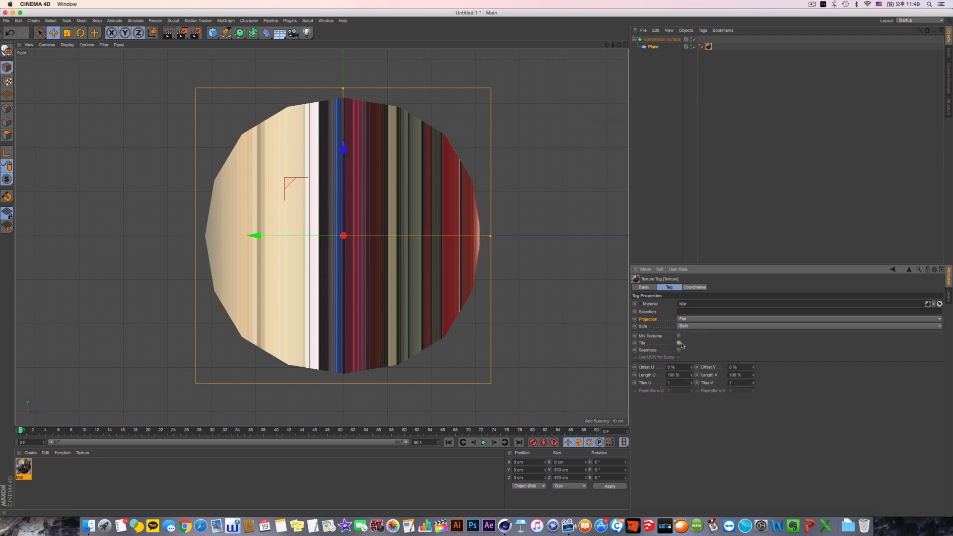
pyautogui.click(679, 343)
pyautogui.click(692, 327)
pyautogui.click(692, 332)
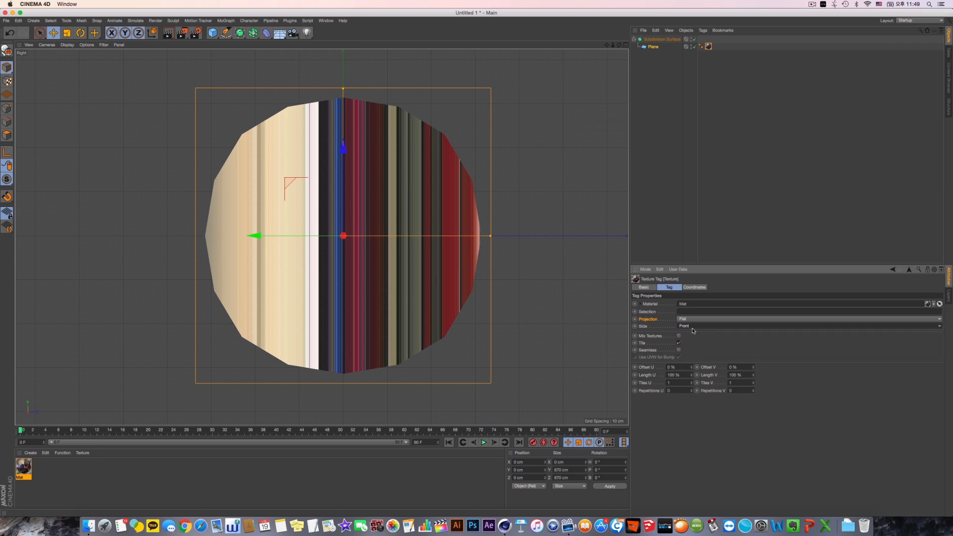
pyautogui.rightClick(710, 47)
pyautogui.click(738, 174)
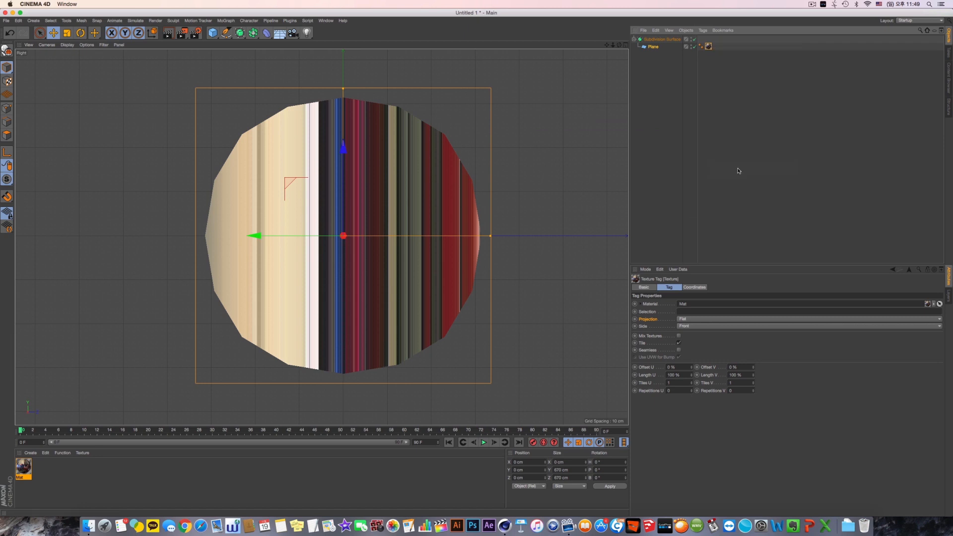
# Switch to the perspective view, render it and examine the plane from another angle.
pyautogui.middleClick(430, 189)
pyautogui.middleClick(255, 184)
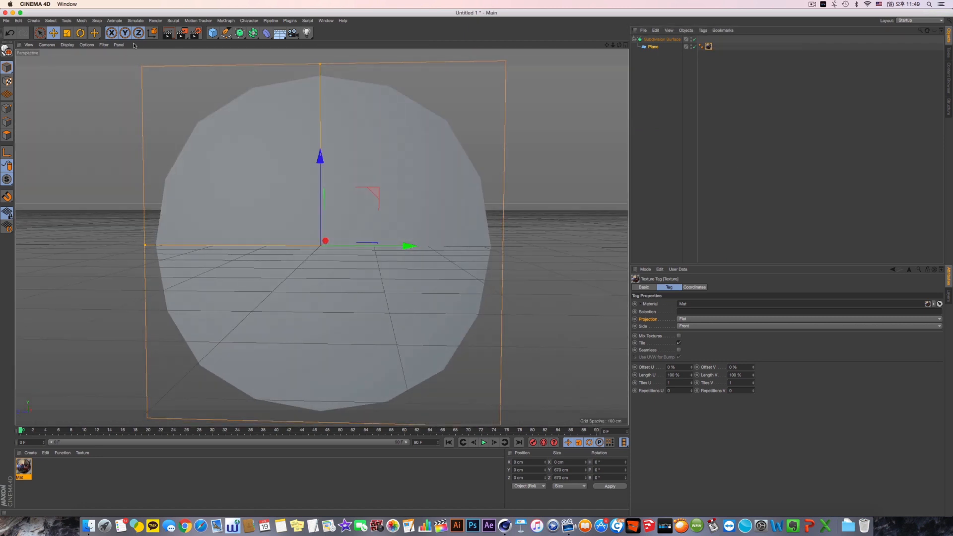
pyautogui.click(168, 33)
pyautogui.keyDown('alt'); pyautogui.moveTo(257, 124); pyautogui.dragTo(286, 148); pyautogui.keyUp('alt')
pyautogui.scroll(-2, 287, 148)
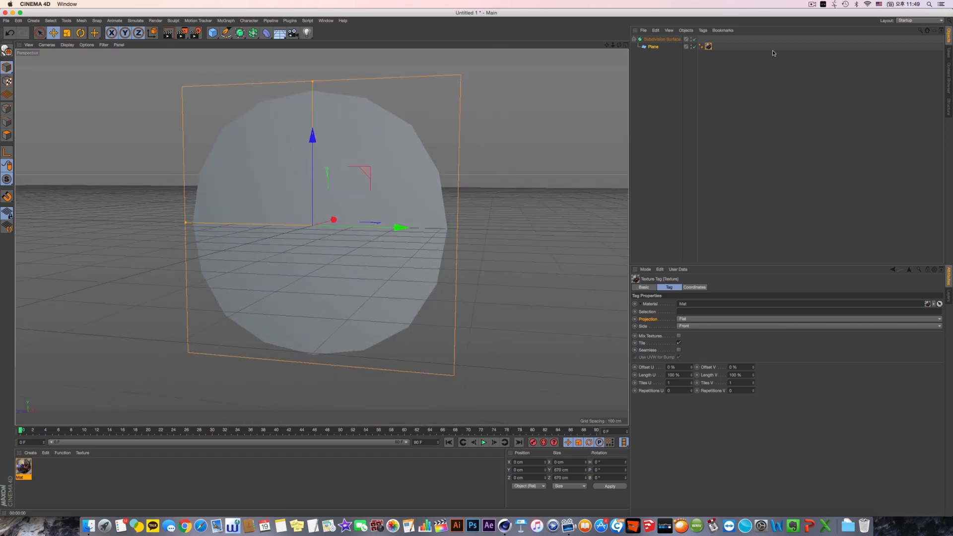
# Delete the plane's texture tag and apply the Mat material to the plane again.
pyautogui.click(688, 322)
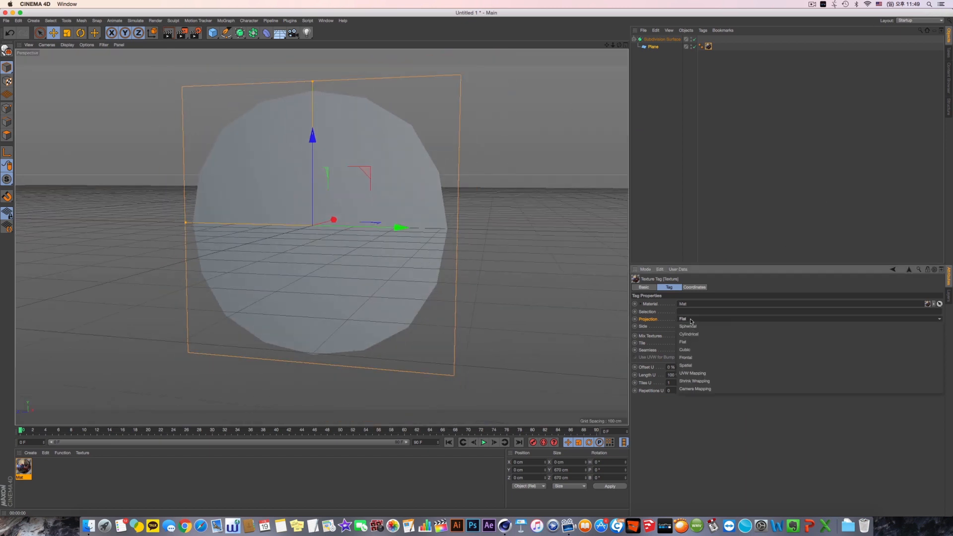
pyautogui.click(694, 381)
pyautogui.click(708, 46)
pyautogui.press('Delete')
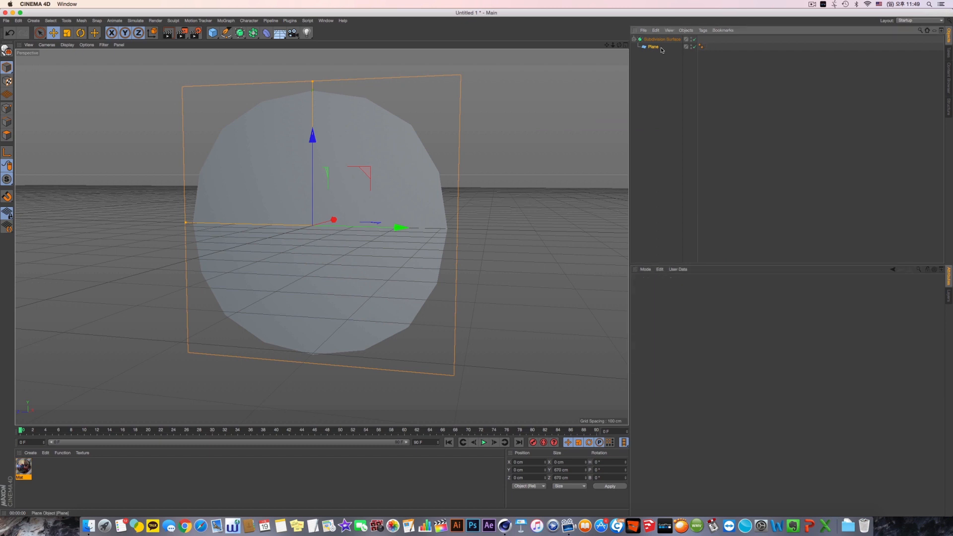
pyautogui.click(662, 57)
pyautogui.click(18, 475)
pyautogui.moveTo(18, 475); pyautogui.dragTo(659, 47)
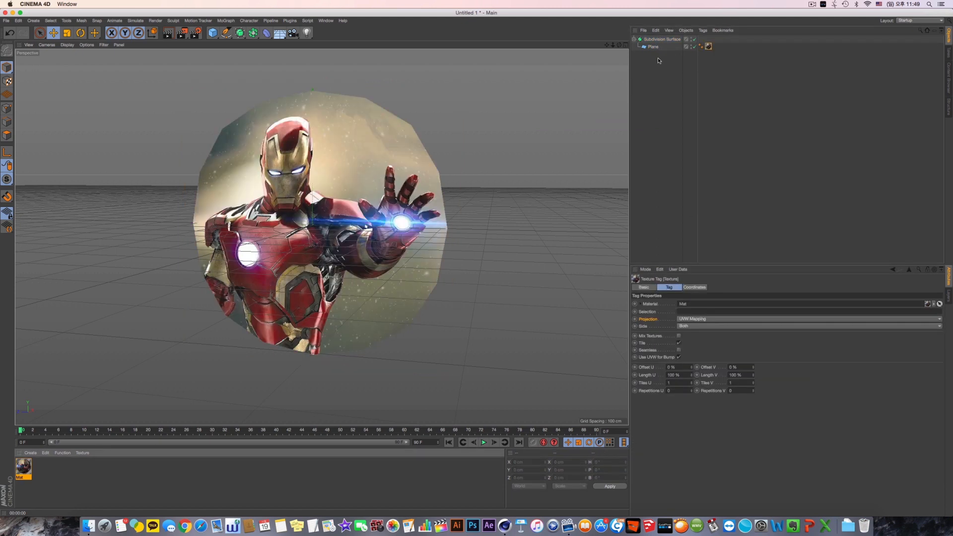
# Set the reapplied texture tag's projection to Flat and fit its texture to the plane object.
pyautogui.click(695, 39)
pyautogui.click(694, 39)
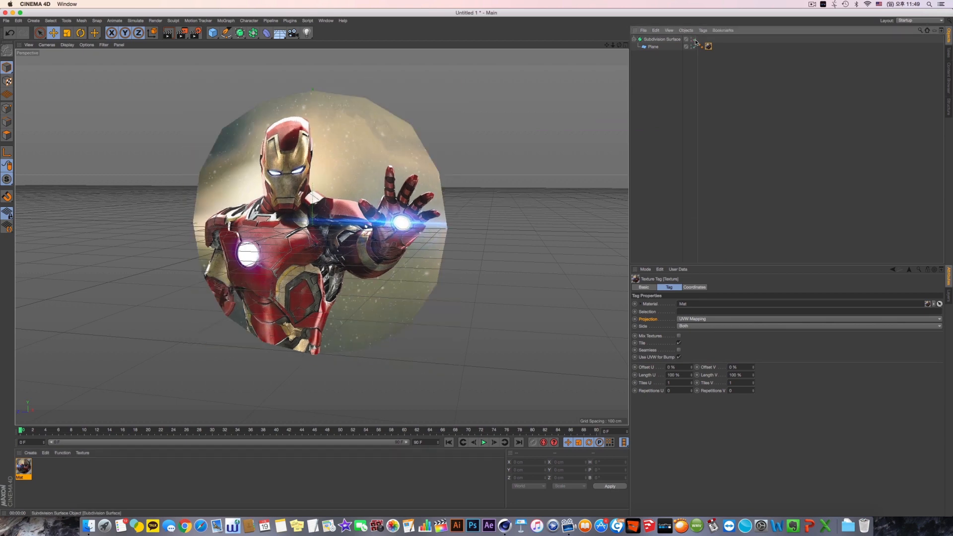
pyautogui.click(692, 319)
pyautogui.click(694, 342)
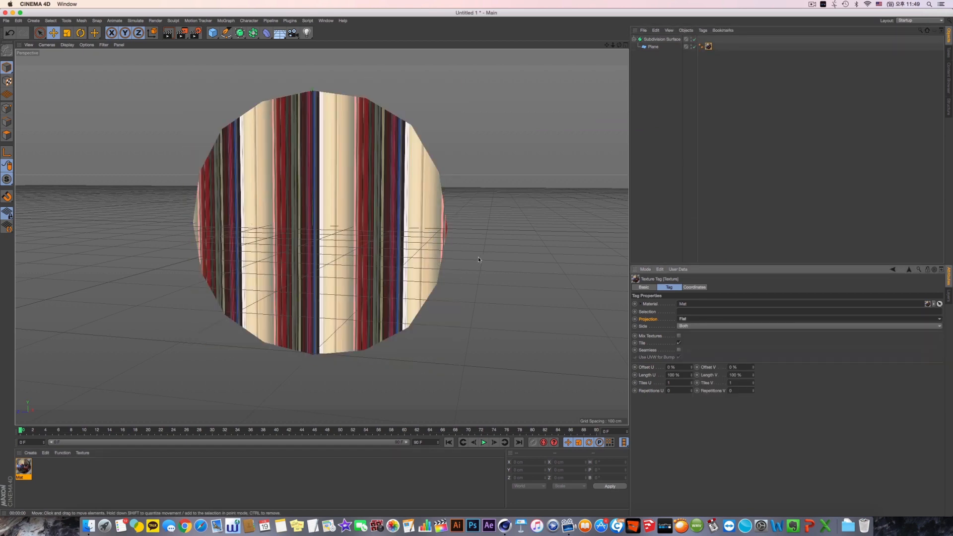
pyautogui.rightClick(708, 46)
pyautogui.click(736, 175)
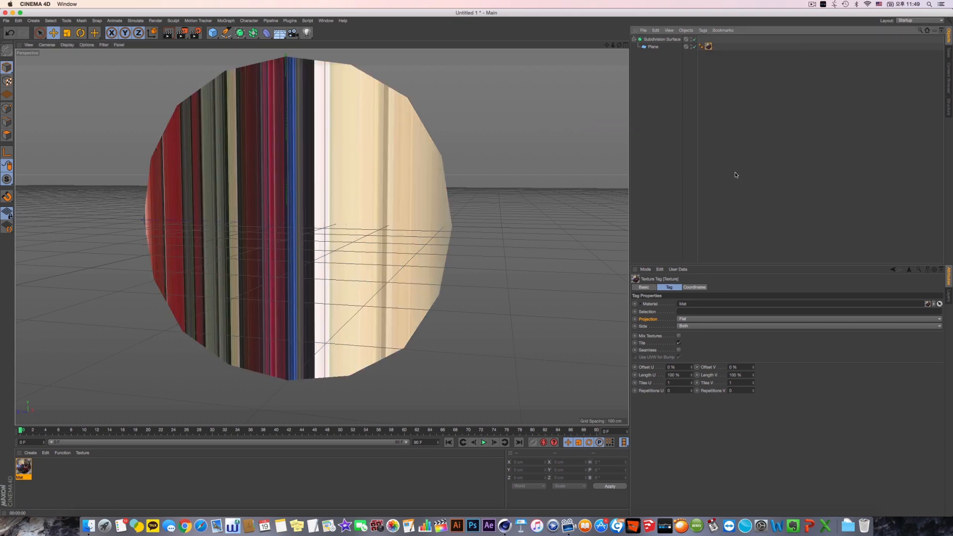
pyautogui.scroll(-5, 416, 207)
pyautogui.click(700, 60)
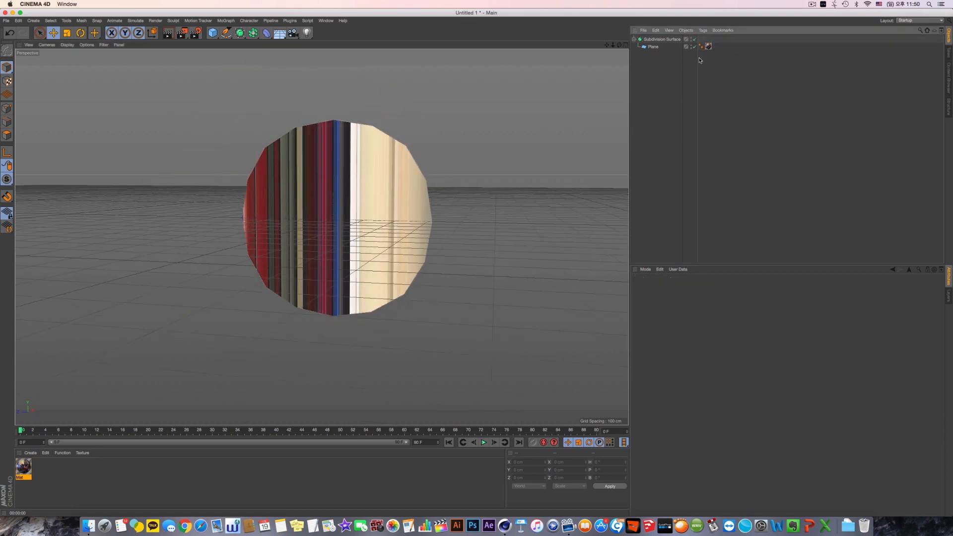
# Try Cubic projection on the plane's texture tag and return it to Flat.
pyautogui.click(662, 39)
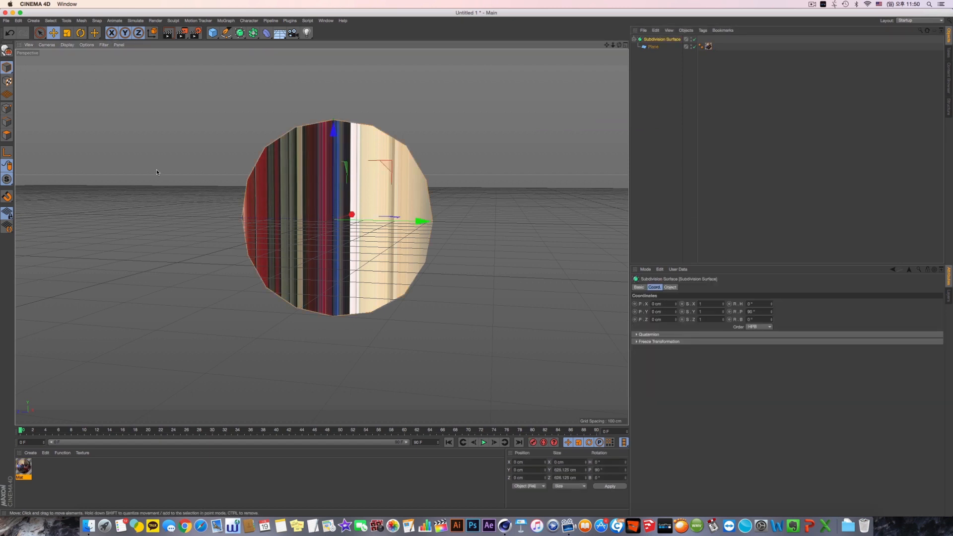
pyautogui.click(654, 47)
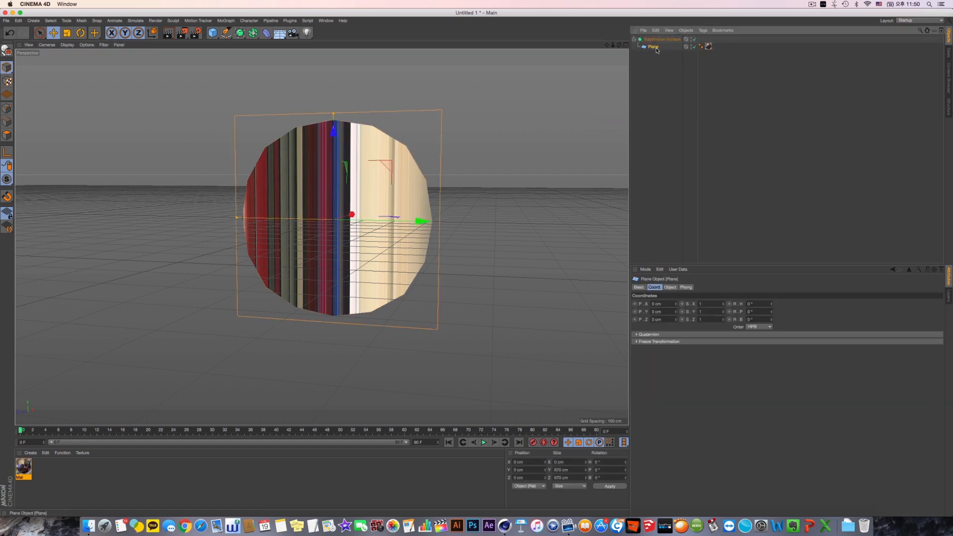
pyautogui.click(709, 46)
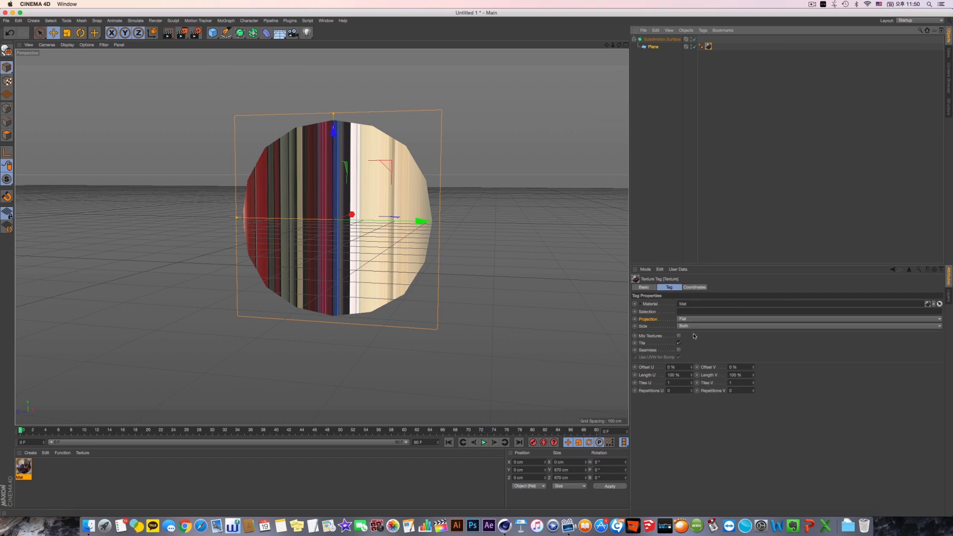
pyautogui.click(692, 319)
pyautogui.click(689, 349)
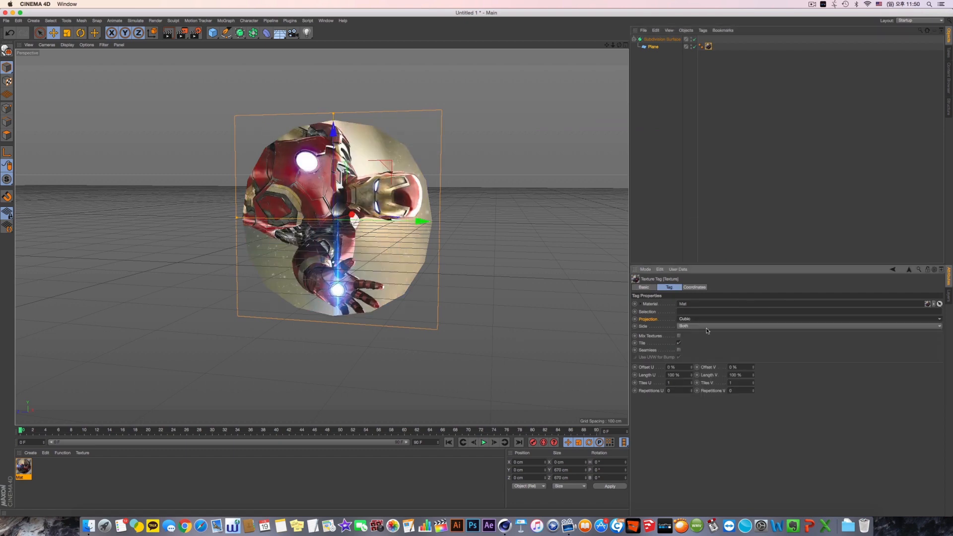
pyautogui.click(695, 319)
pyautogui.click(703, 342)
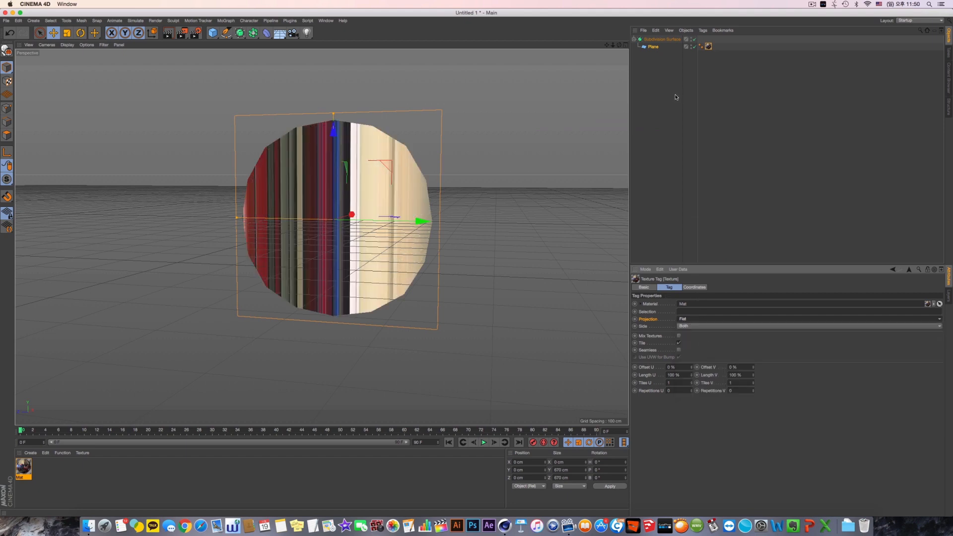
# Test the texture tag's Tile option and Front side setting, and set Side to Back.
pyautogui.click(679, 343)
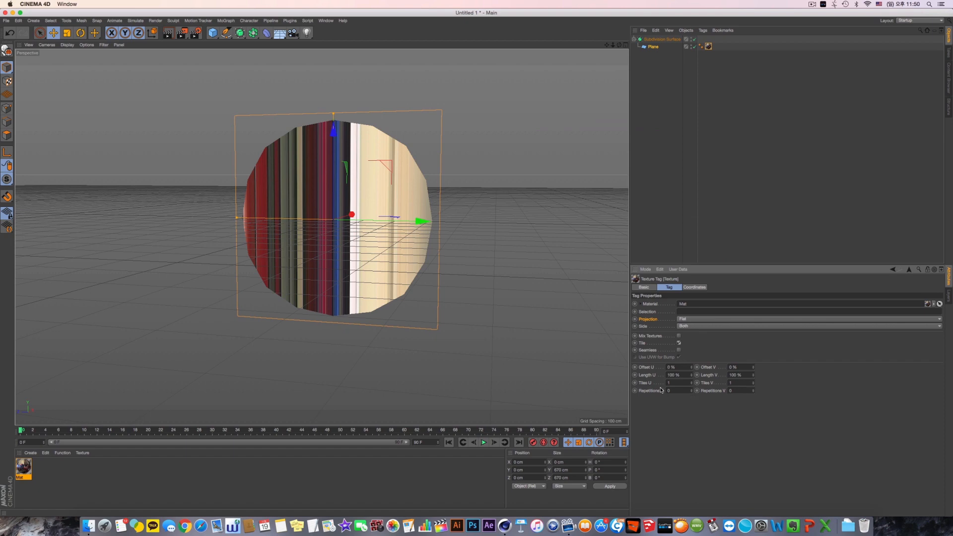
pyautogui.click(686, 320)
pyautogui.click(694, 343)
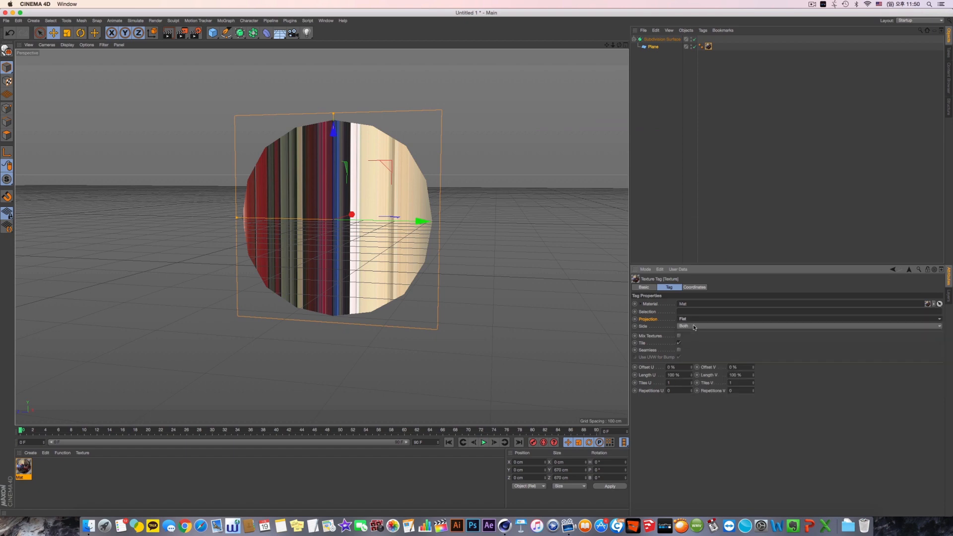
pyautogui.click(694, 328)
pyautogui.click(697, 333)
pyautogui.click(696, 327)
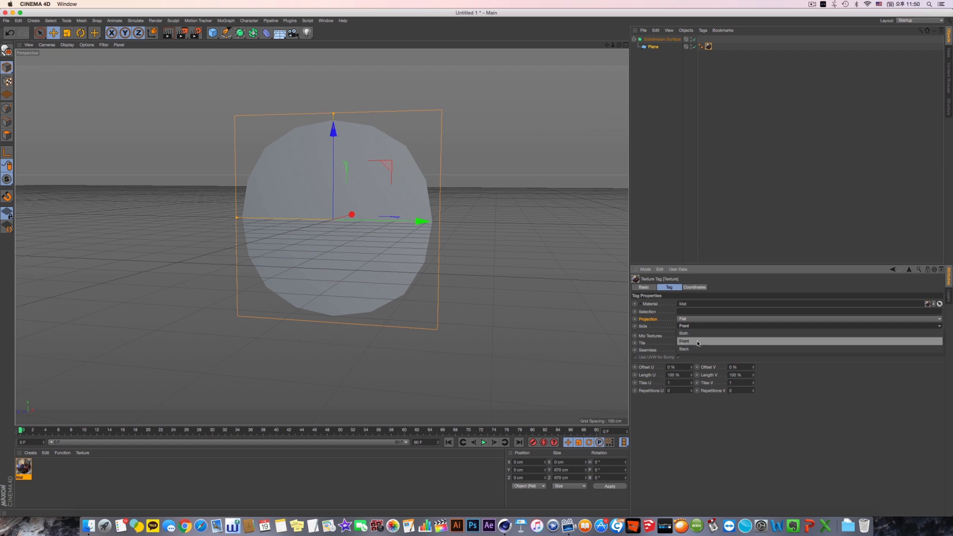
pyautogui.click(697, 334)
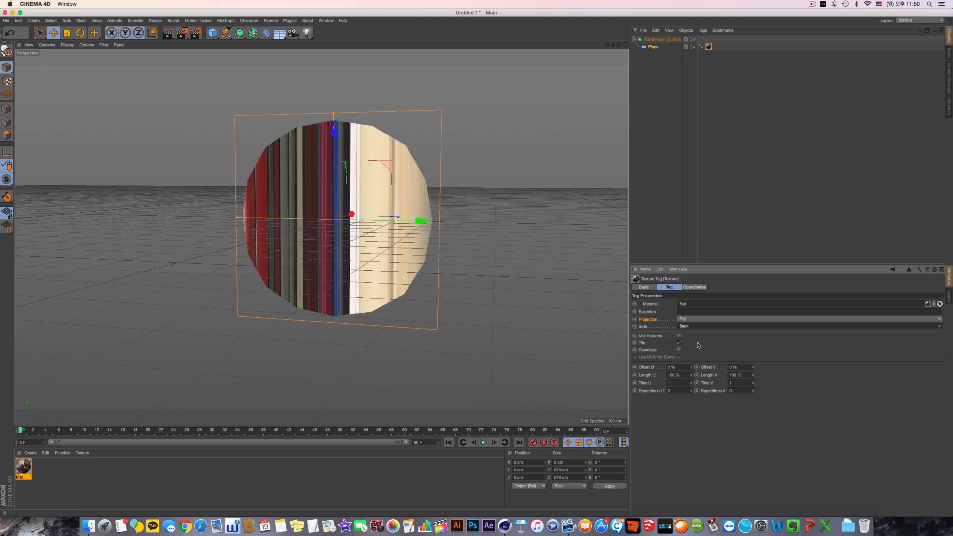
# Delete the Subdivision Surface together with its textured plane.
pyautogui.click(689, 184)
pyautogui.moveTo(697, 166); pyautogui.dragTo(697, 166)
pyautogui.doubleClick(709, 48)
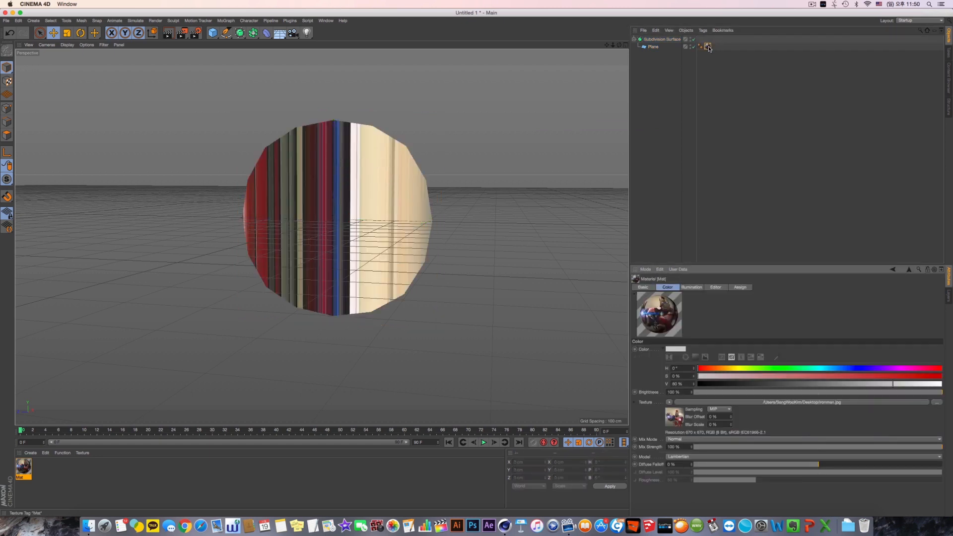
pyautogui.click(709, 47)
pyautogui.click(654, 39)
pyautogui.press('Delete')
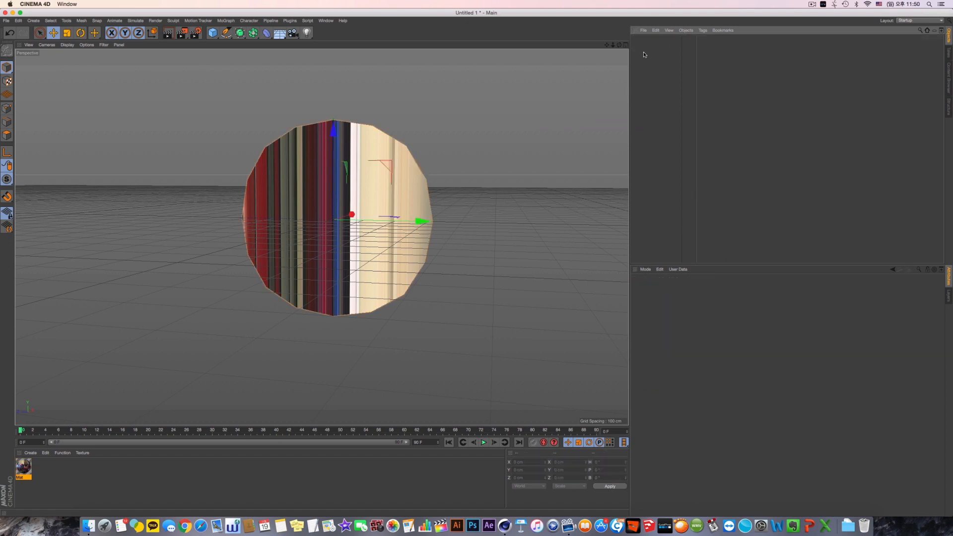
# Add a new plane primitive and set its orientation to -Z.
pyautogui.click(212, 33)
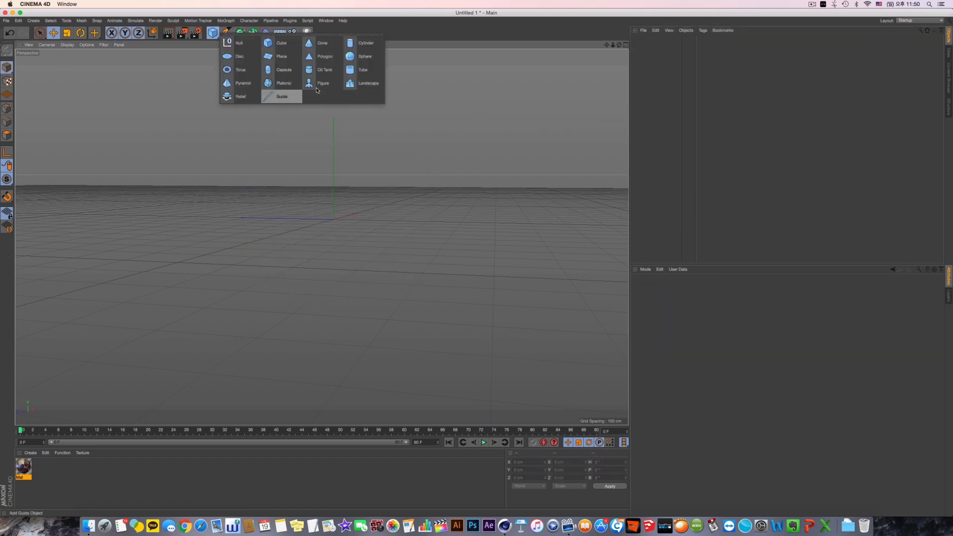
pyautogui.click(288, 66)
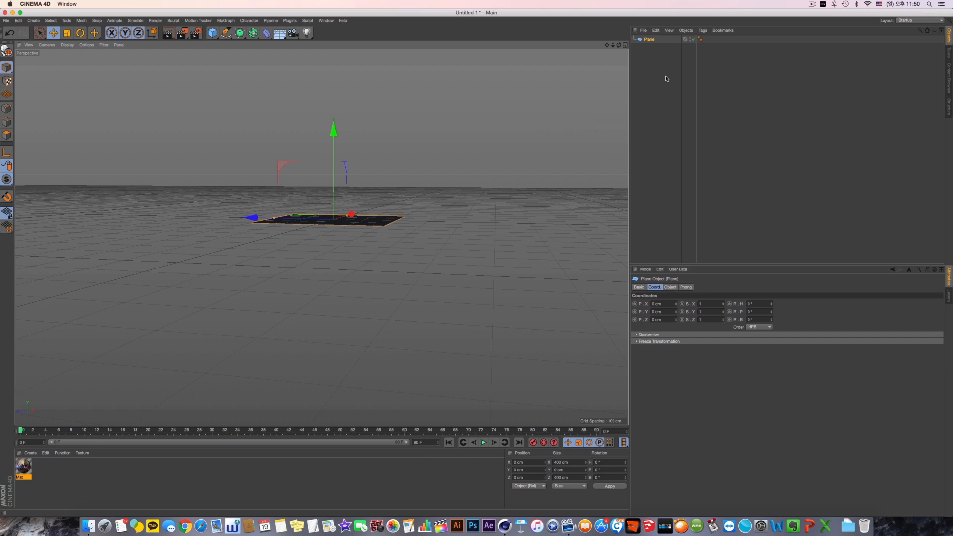
pyautogui.click(670, 288)
pyautogui.click(680, 335)
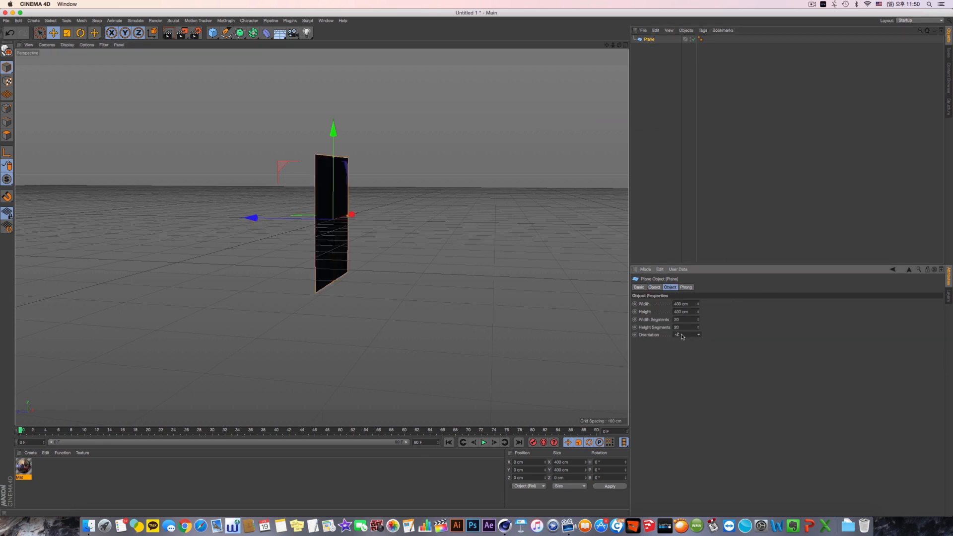
# Set the plane's width and height to 670 cm with 1 width segment and 1 height segment.
pyautogui.scroll(2, 681, 337)
pyautogui.scroll(-1, 682, 337)
pyautogui.scroll(1, 682, 337)
pyautogui.scroll(-1, 682, 337)
pyautogui.scroll(-1, 681, 335)
pyautogui.keyDown('alt'); pyautogui.moveTo(337, 252); pyautogui.dragTo(407, 253); pyautogui.keyUp('alt')
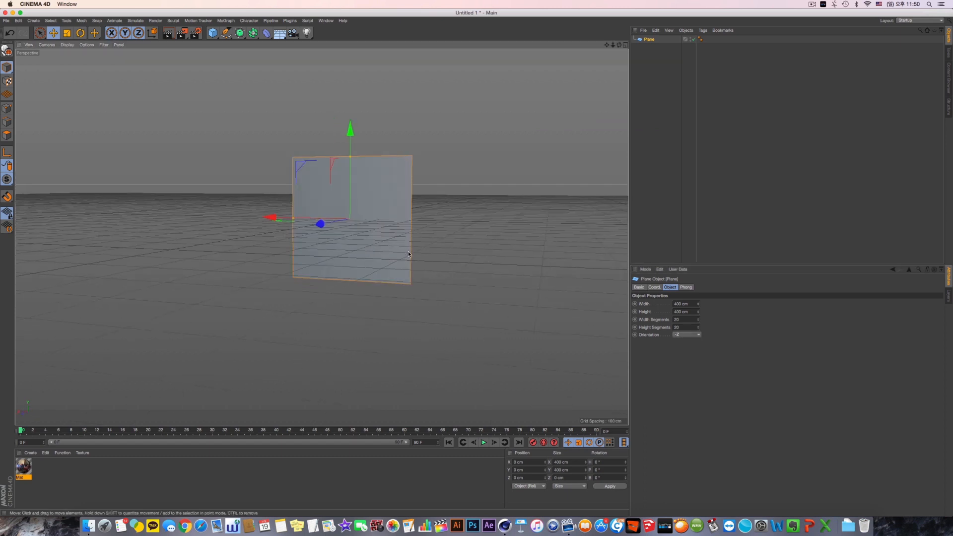
pyautogui.keyDown('alt'); pyautogui.moveTo(407, 254); pyautogui.dragTo(398, 227, button='right'); pyautogui.keyUp('alt')
pyautogui.keyDown('alt'); pyautogui.moveTo(398, 227); pyautogui.dragTo(486, 290, button='middle'); pyautogui.keyUp('alt')
pyautogui.doubleClick(682, 304)
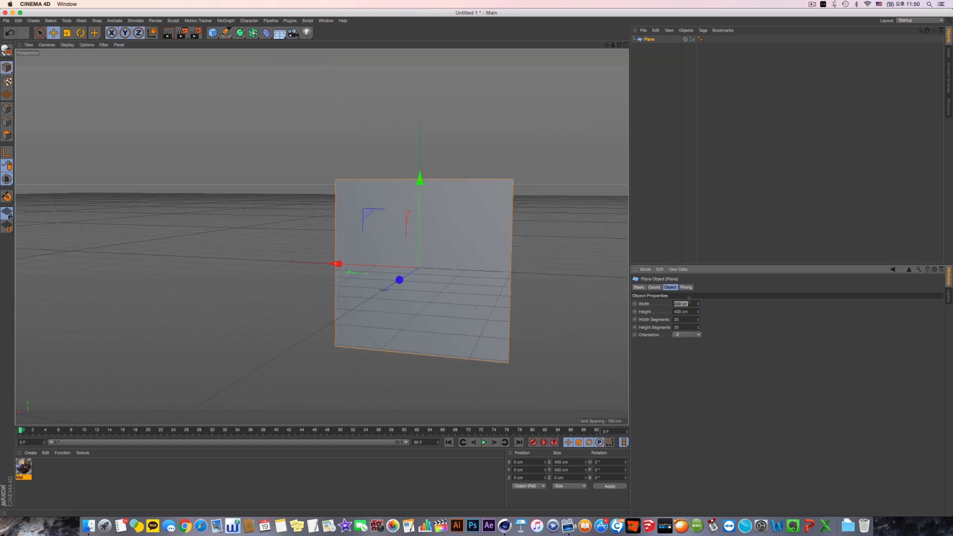
pyautogui.write('670')
pyautogui.press('Tab')
pyautogui.write('670')
pyautogui.press('Tab')
pyautogui.write('1')
pyautogui.press('Tab')
pyautogui.write('1')
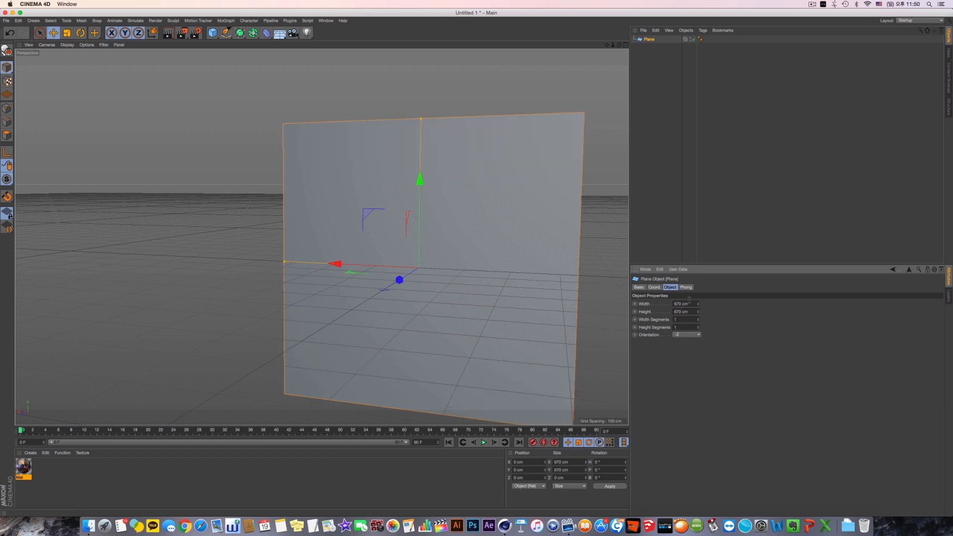
# Apply the Iron Man material Mat to the plane.
pyautogui.keyDown('alt'); pyautogui.moveTo(618, 230); pyautogui.dragTo(574, 225, button='middle'); pyautogui.keyUp('alt')
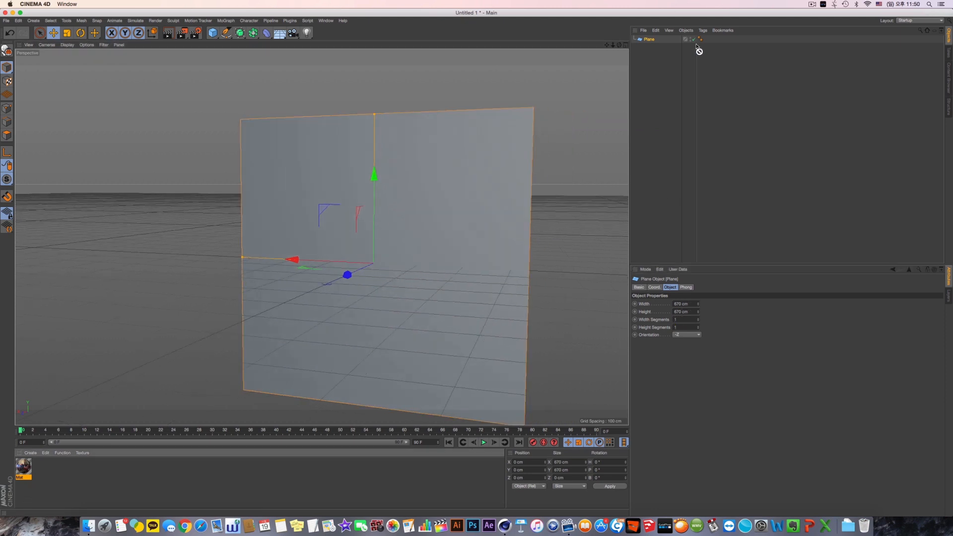
pyautogui.moveTo(656, 43); pyautogui.dragTo(652, 40)
pyautogui.keyDown('alt'); pyautogui.moveTo(466, 141); pyautogui.dragTo(413, 119, button='middle'); pyautogui.keyUp('alt')
pyautogui.scroll(-2, 413, 119)
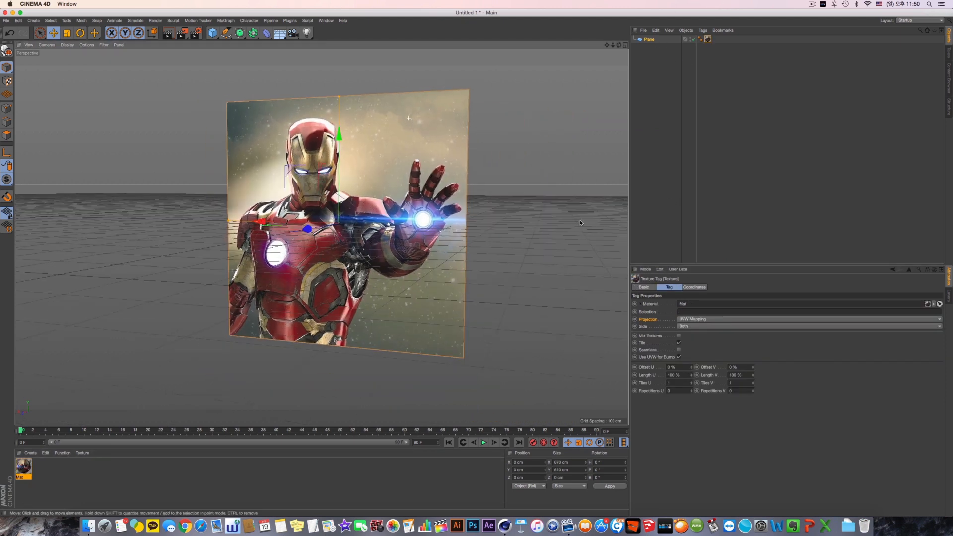
# Try Flat projection on the plane's texture tag and undo the change.
pyautogui.click(705, 320)
pyautogui.click(703, 342)
pyautogui.press('super+z')
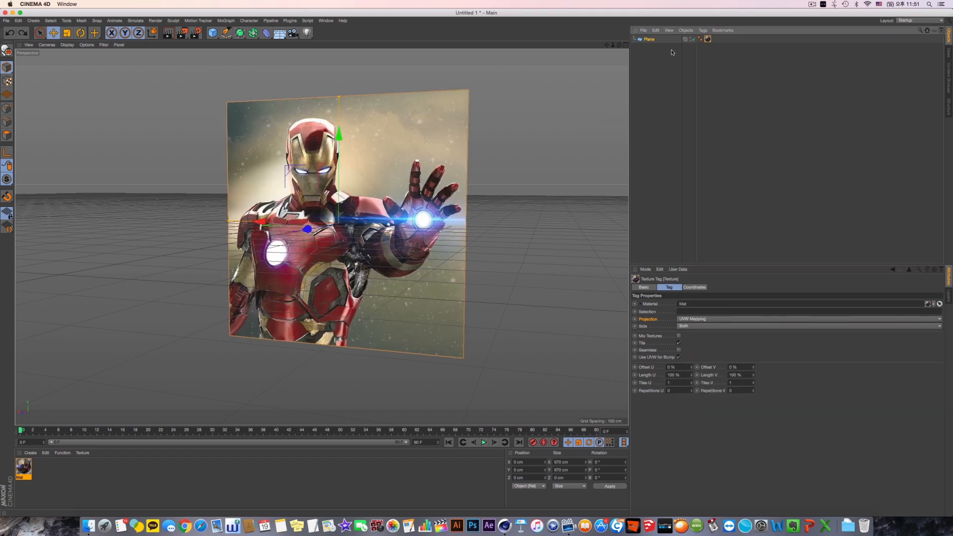
# Place the plane under a new Subdivision Surface and disable the subdivision.
pyautogui.click(649, 39)
pyautogui.keyDown('alt'); pyautogui.click(242, 33); pyautogui.keyUp('alt')
pyautogui.scroll(2, 307, 162)
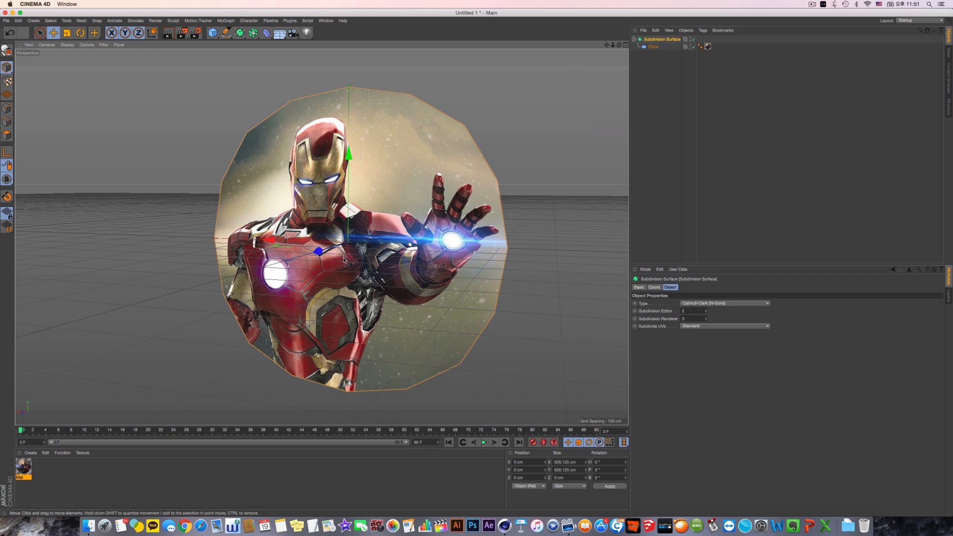
pyautogui.click(694, 40)
# Set the plane's texture tag projection to Flat and fit the texture to the object.
pyautogui.click(653, 46)
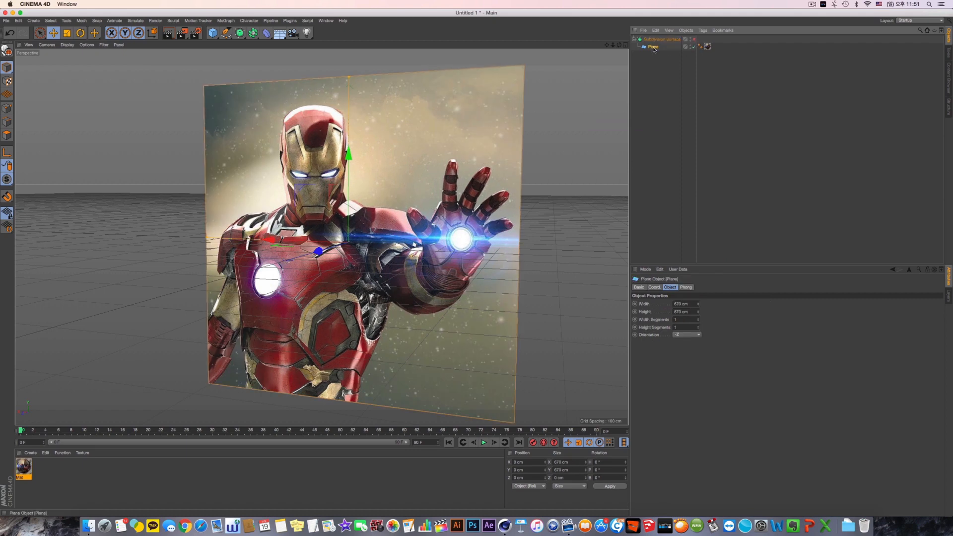
pyautogui.click(708, 46)
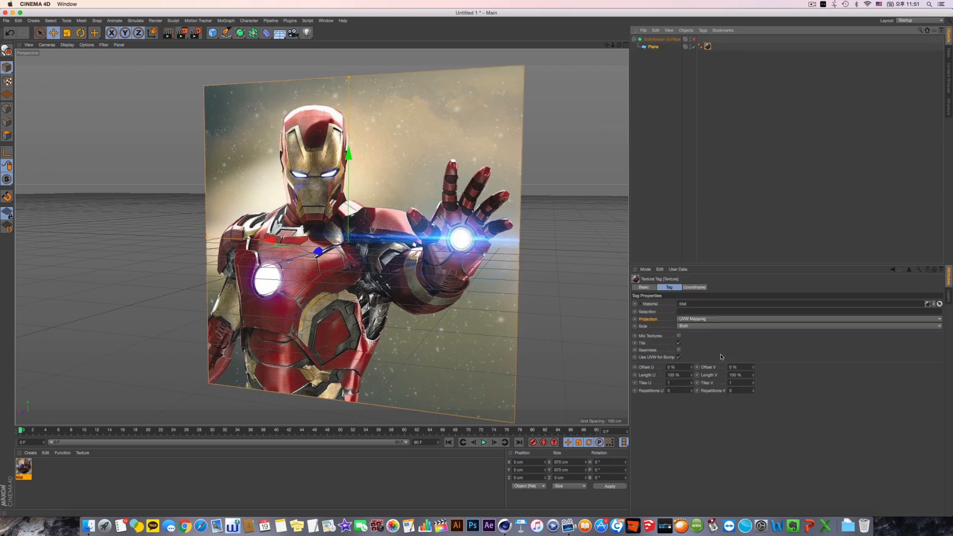
pyautogui.click(693, 321)
pyautogui.click(697, 347)
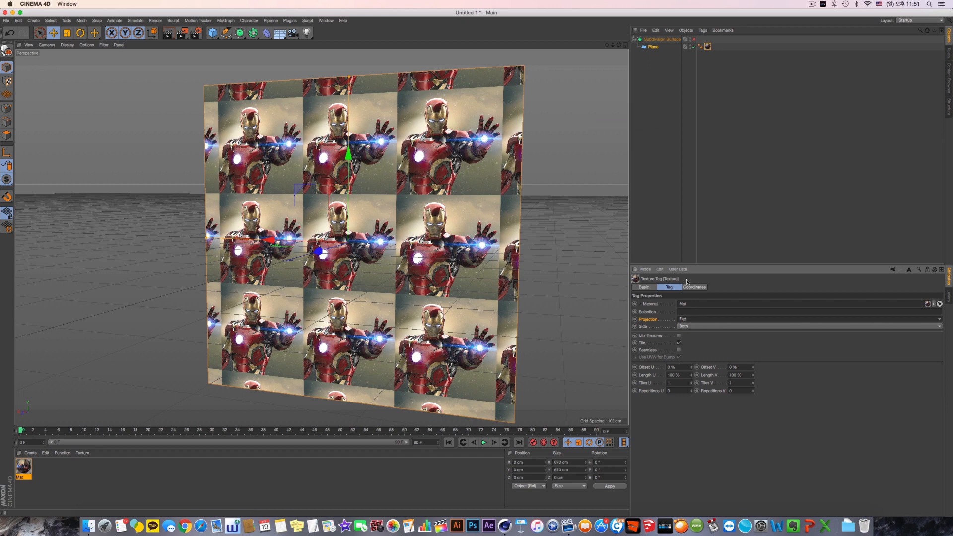
pyautogui.rightClick(707, 46)
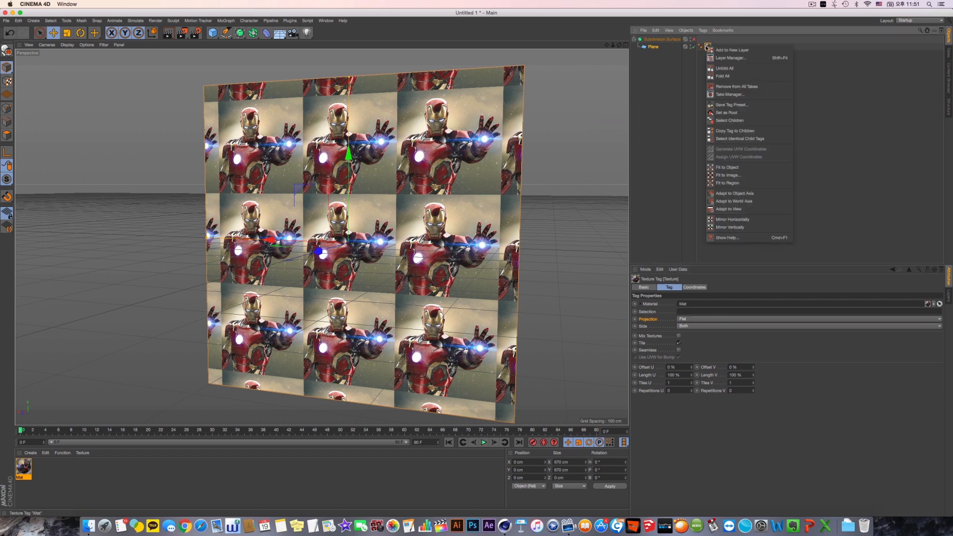
pyautogui.click(743, 168)
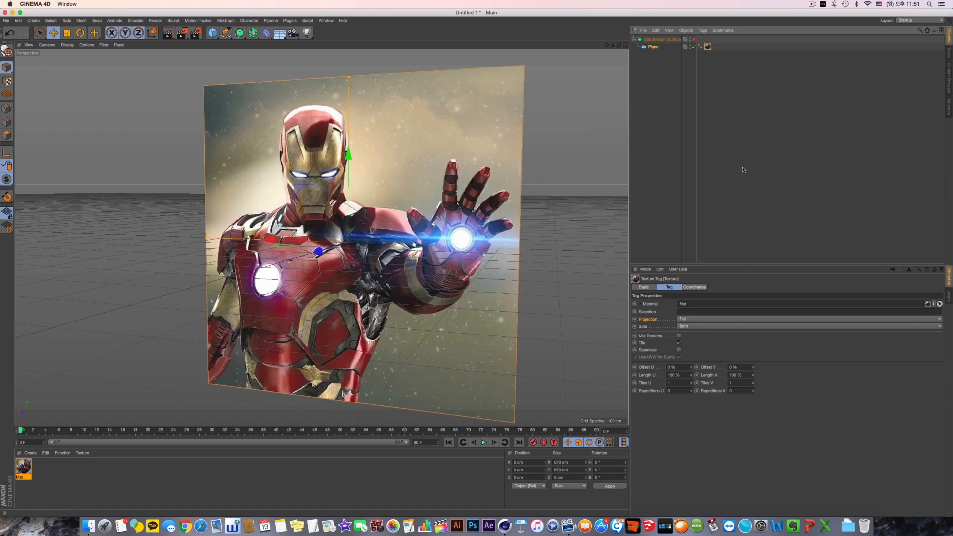
# Switch the Subdivision Surface on and off repeatedly to compare how the flat-projected image sits on the square and the rounded plane.
pyautogui.click(694, 39)
pyautogui.click(694, 39)
pyautogui.click(694, 40)
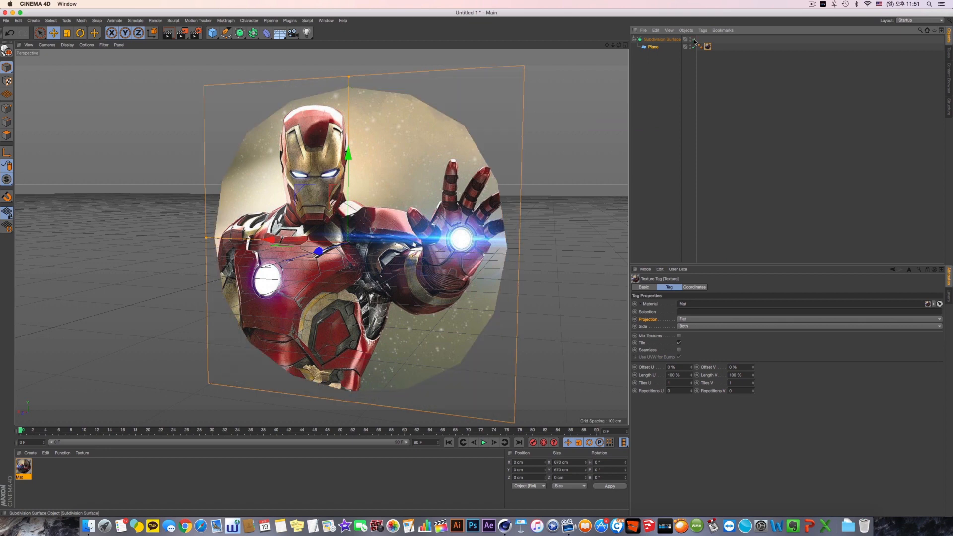
pyautogui.click(694, 39)
pyautogui.click(694, 41)
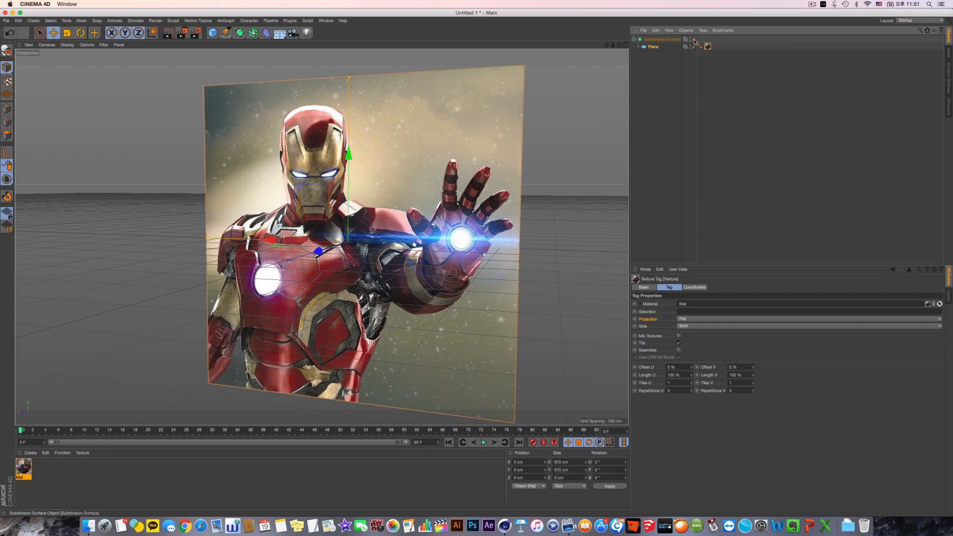
pyautogui.click(695, 42)
pyautogui.click(694, 41)
pyautogui.click(695, 41)
pyautogui.click(695, 41)
pyautogui.click(695, 42)
pyautogui.click(694, 41)
pyautogui.click(695, 41)
pyautogui.scroll(-2, 420, 182)
pyautogui.scroll(-2, 420, 183)
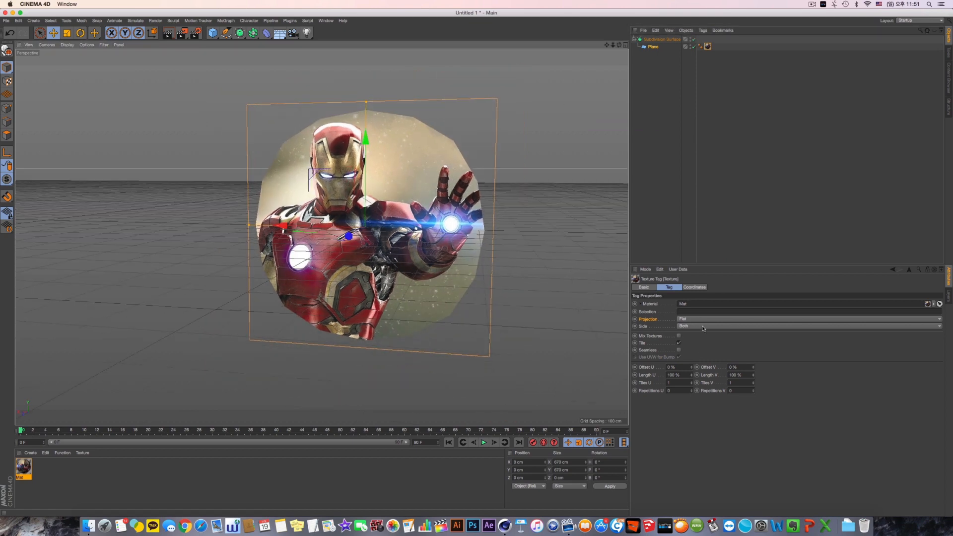
pyautogui.scroll(2, 409, 217)
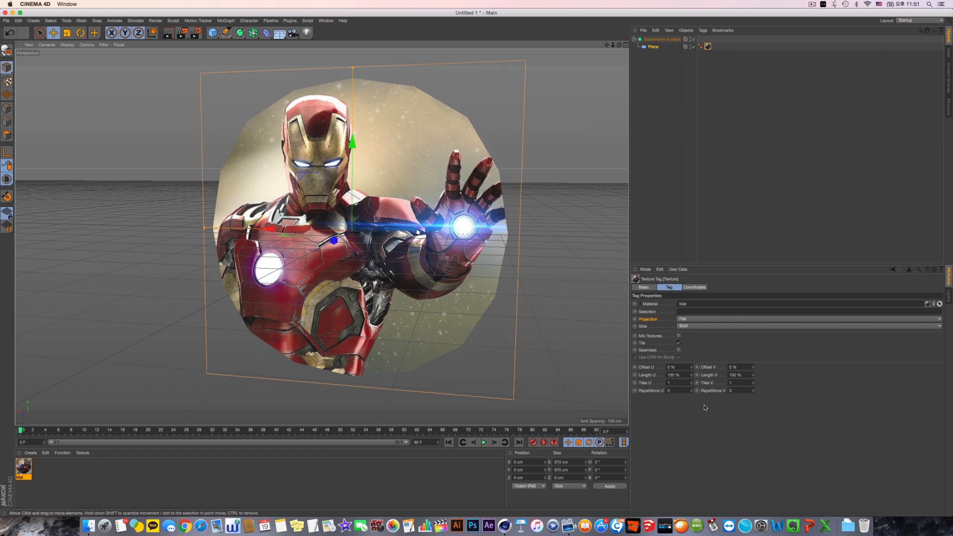
# Undo the subdivision toggles, the texture fit and the Flat projection, back to UVW Mapping.
pyautogui.rightClick(709, 48)
pyautogui.click(706, 48)
pyautogui.press('super+z')
pyautogui.press('super+z')
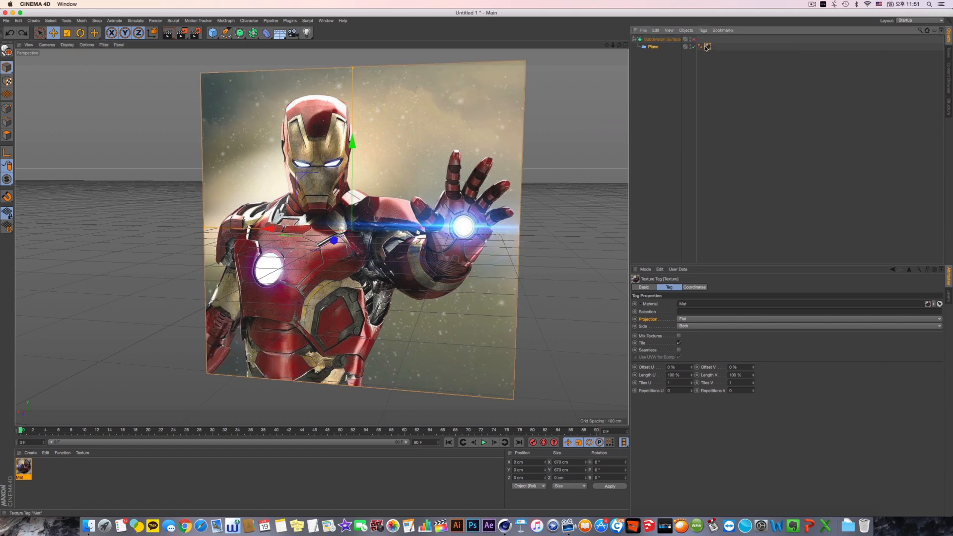
pyautogui.press('super+y')
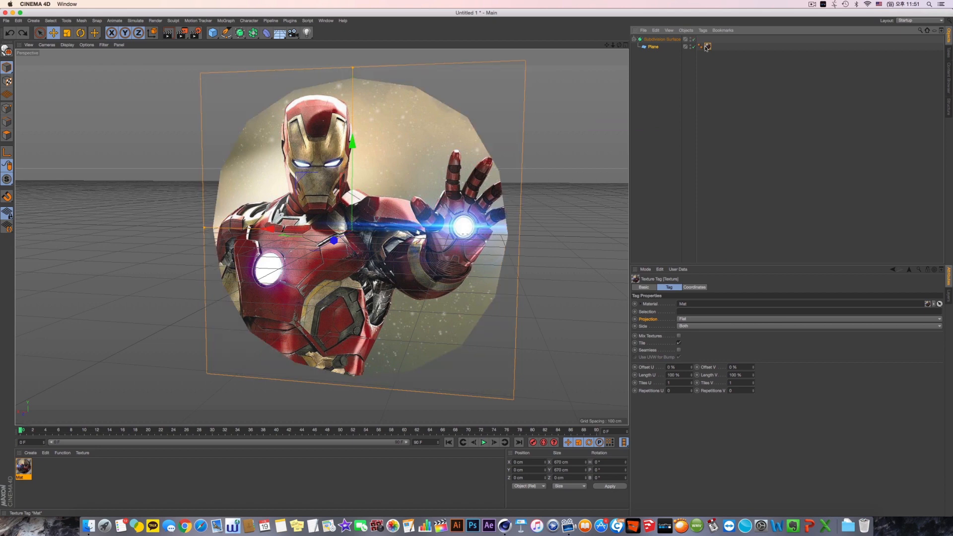
pyautogui.press('super+z')
pyautogui.press('super+z')
pyautogui.press('super+z')
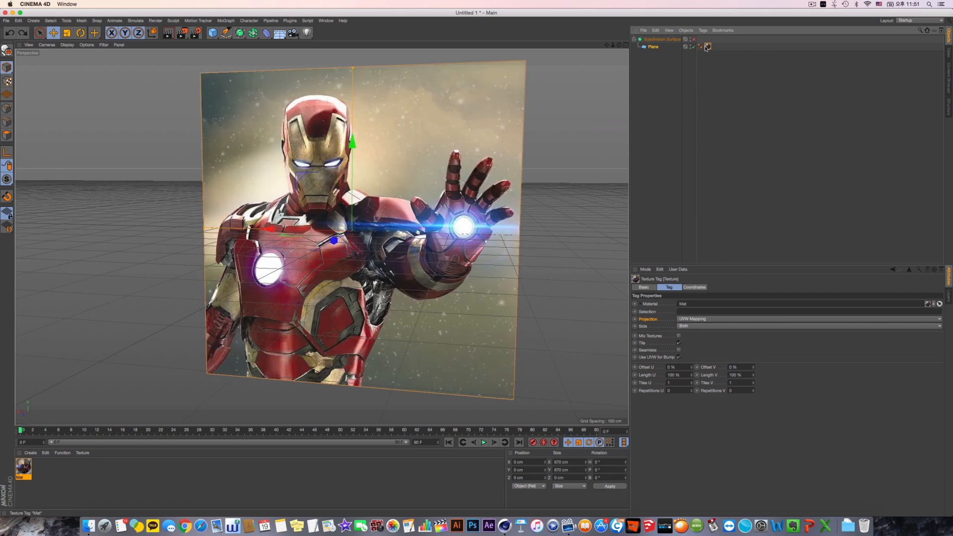
# Set the texture tag's projection to Flat again.
pyautogui.click(694, 319)
pyautogui.click(691, 342)
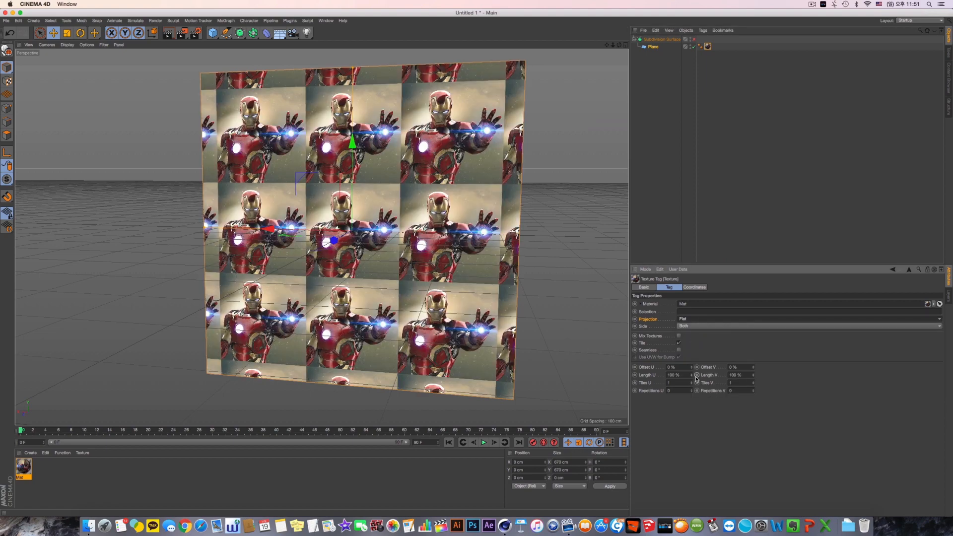
# Try Offset U at -4 % and Length U at 15 % on the texture tag, and raise Repetitions U step by step.
pyautogui.moveTo(691, 367)
pyautogui.mouseDown()
pyautogui.moveTo(692, 266)
pyautogui.moveTo(692, 365)
pyautogui.moveTo(692, 356)
pyautogui.mouseUp()
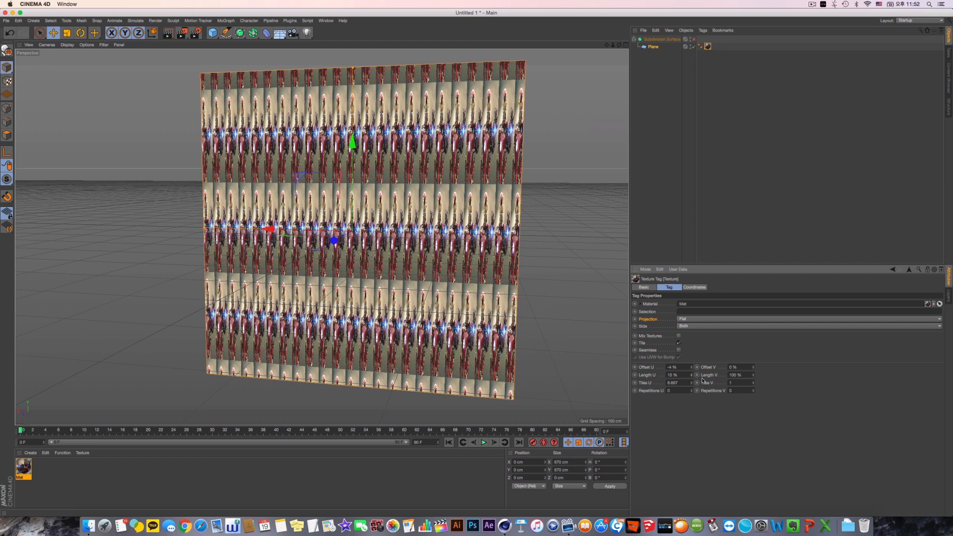
pyautogui.click(691, 389)
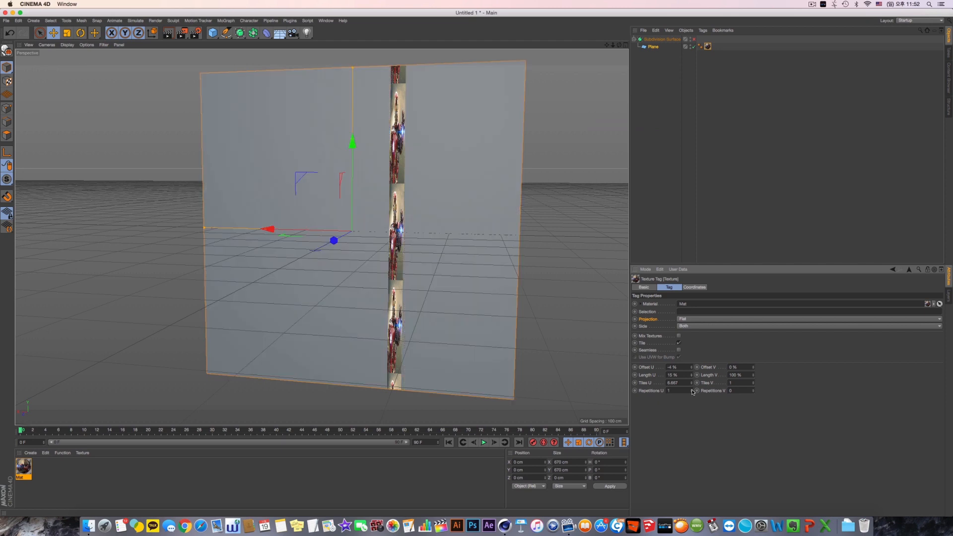
pyautogui.click(692, 389)
pyautogui.click(692, 390)
pyautogui.click(692, 390)
pyautogui.click(692, 390)
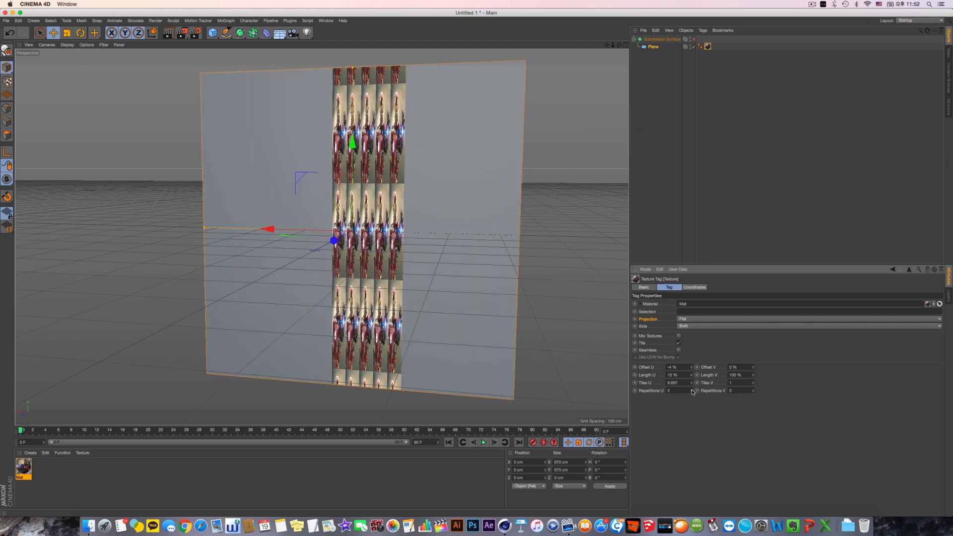
pyautogui.click(691, 390)
pyautogui.click(691, 390)
pyautogui.click(691, 390)
pyautogui.click(691, 390)
pyautogui.click(692, 390)
pyautogui.click(691, 389)
pyautogui.click(692, 389)
pyautogui.click(692, 389)
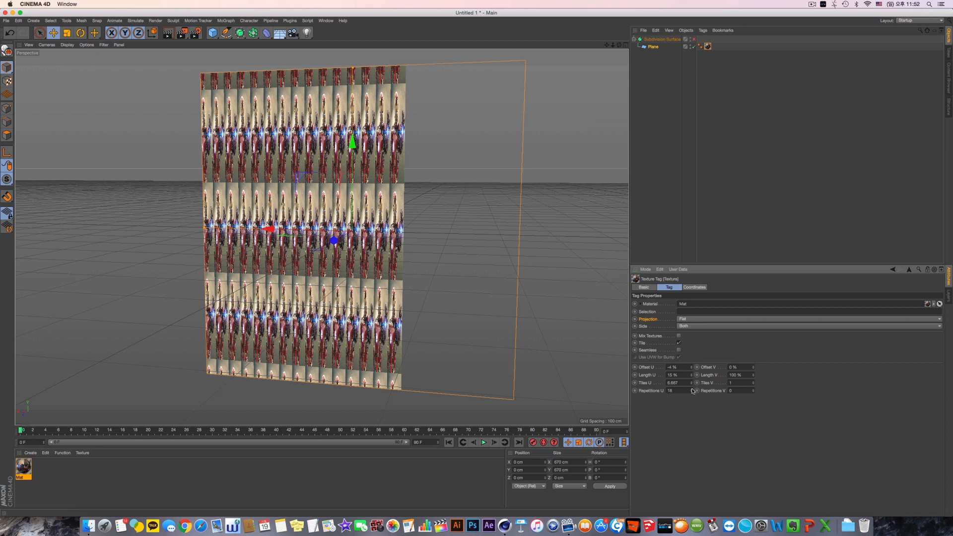
# Lower Repetitions U back to 0 and undo the Offset U and Length U changes.
pyautogui.click(692, 392)
pyautogui.click(692, 392)
pyautogui.click(691, 392)
pyautogui.click(692, 392)
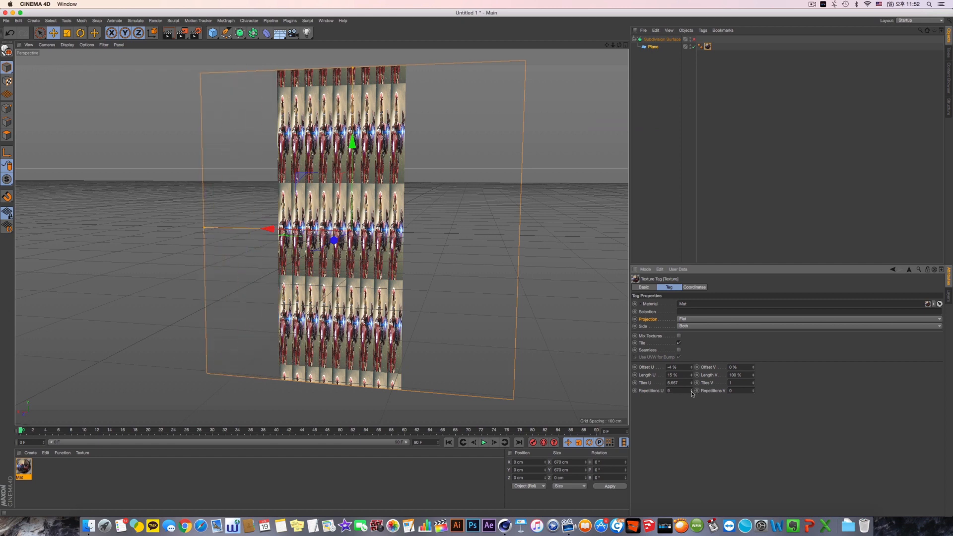
pyautogui.click(691, 392)
pyautogui.click(692, 392)
pyautogui.click(691, 392)
pyautogui.click(691, 393)
pyautogui.click(692, 392)
pyautogui.click(691, 392)
pyautogui.click(691, 392)
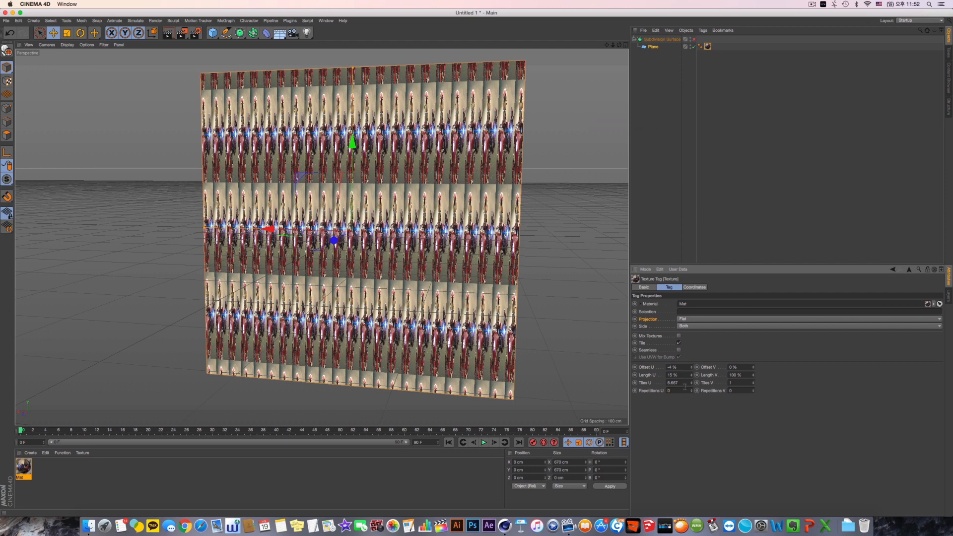
pyautogui.press('super+z')
pyautogui.press('super+z')
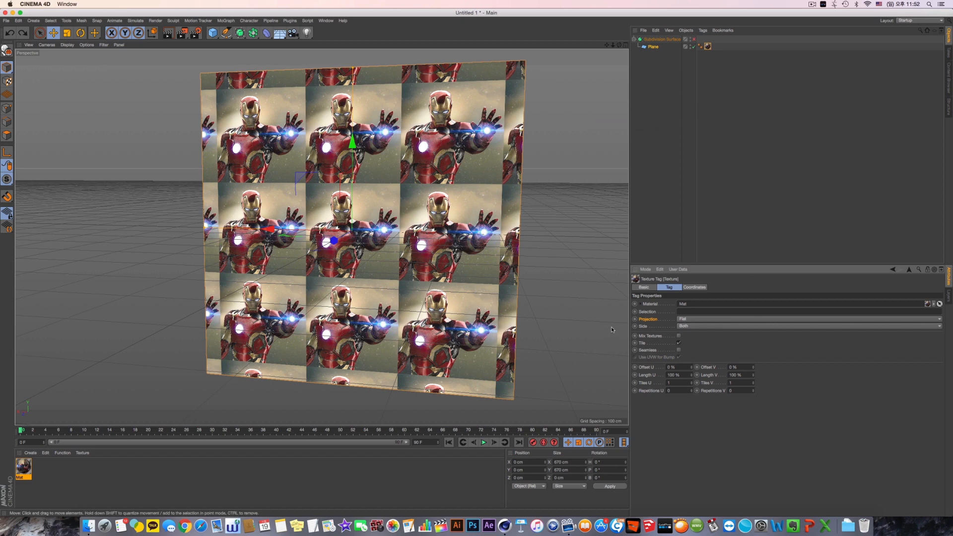
# Review the available projection types and the texture tag's coordinates.
pyautogui.click(715, 319)
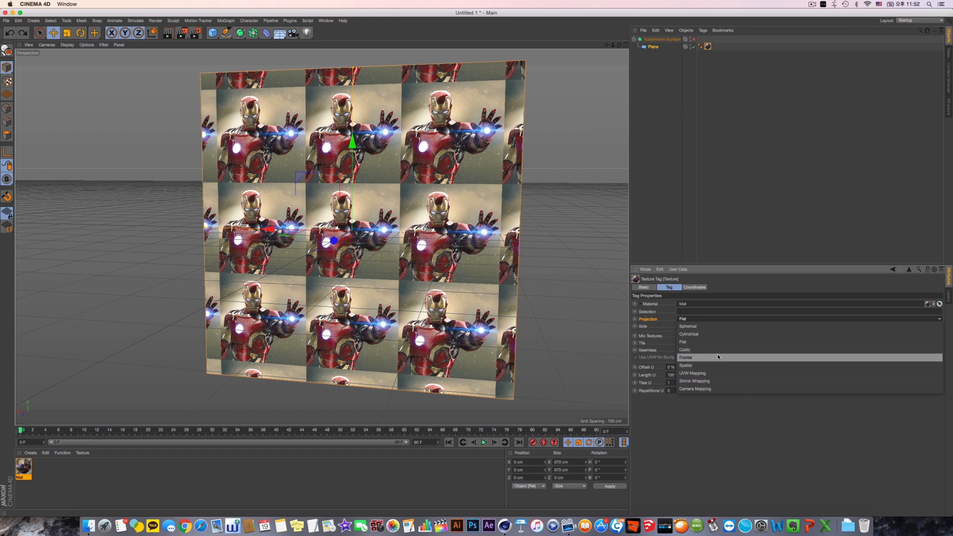
pyautogui.click(699, 287)
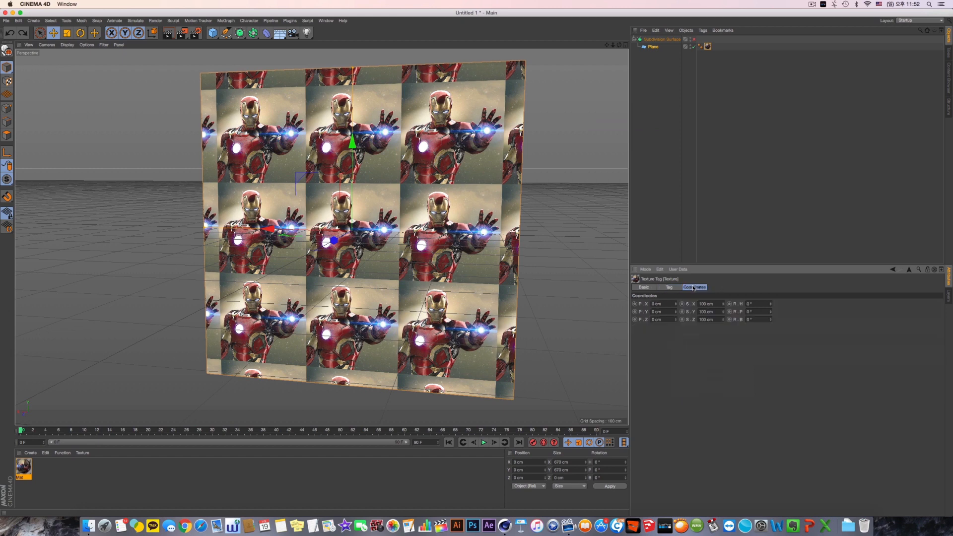
pyautogui.click(676, 288)
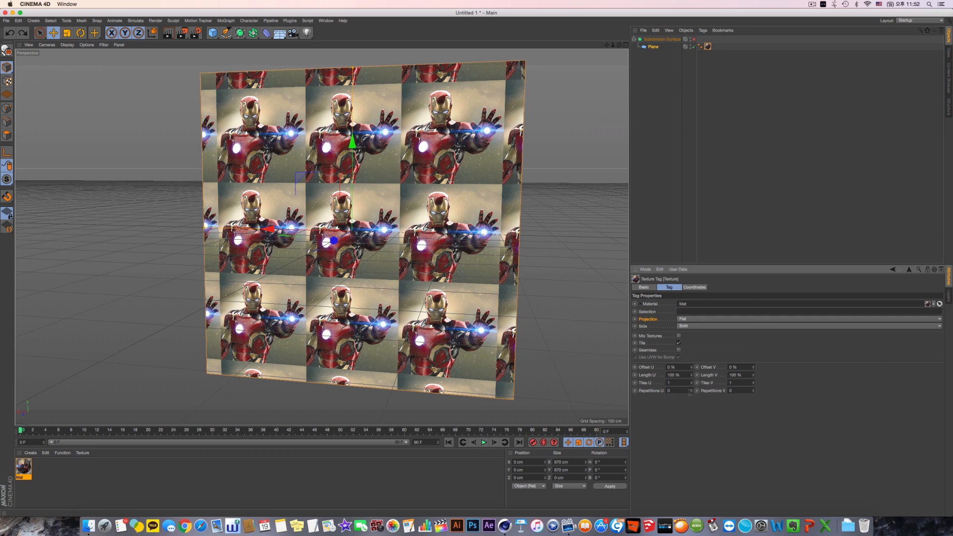
# Test the texture tag with Tile turned off and with Seamless turned on, restoring each option.
pyautogui.click(680, 343)
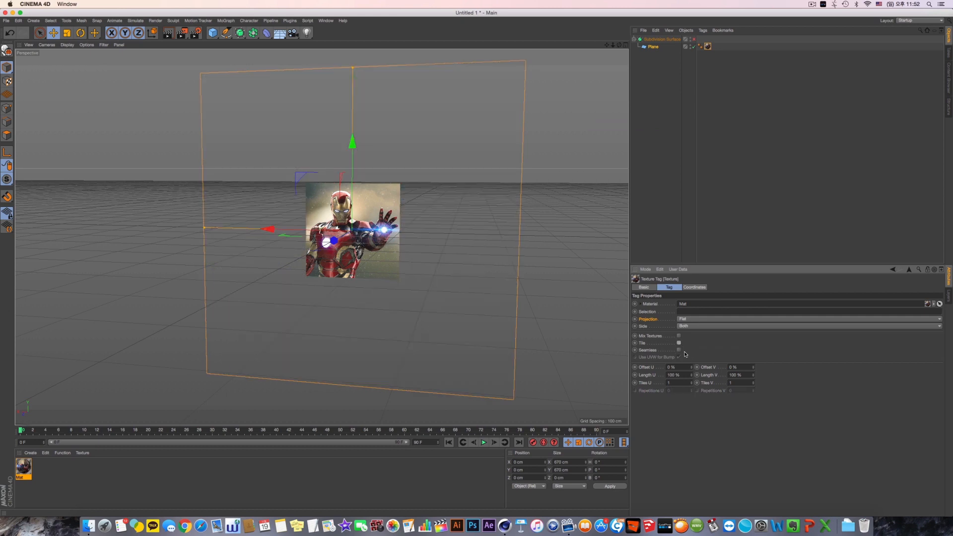
pyautogui.click(679, 343)
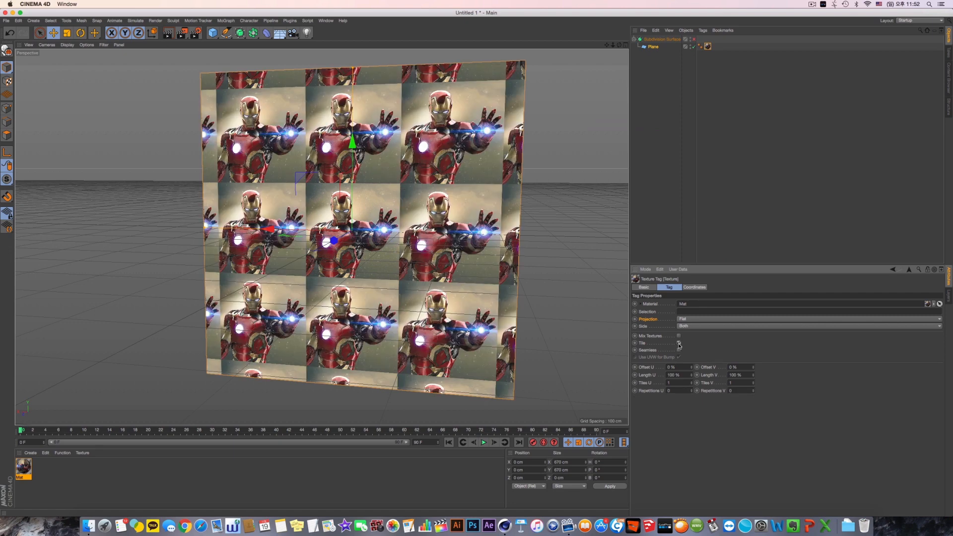
pyautogui.click(679, 350)
pyautogui.click(680, 350)
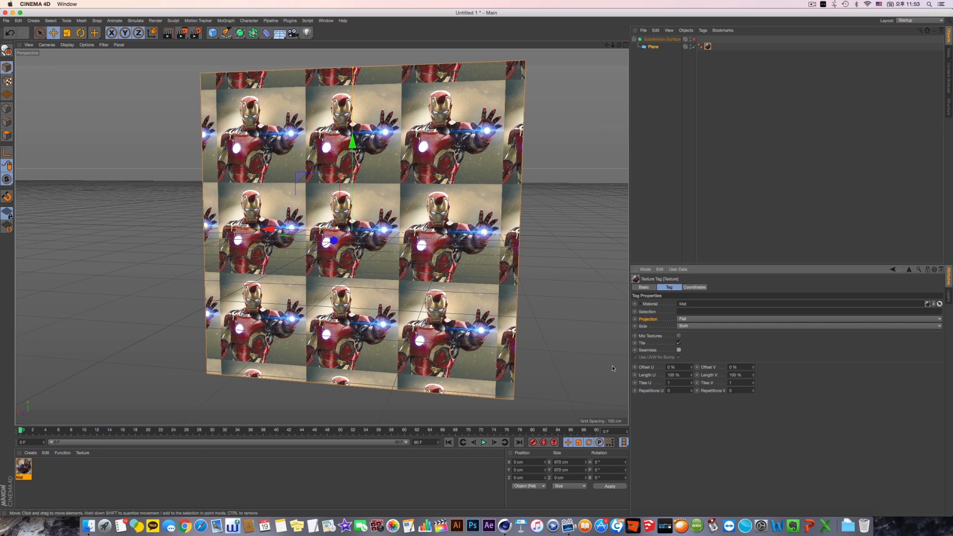
pyautogui.click(679, 351)
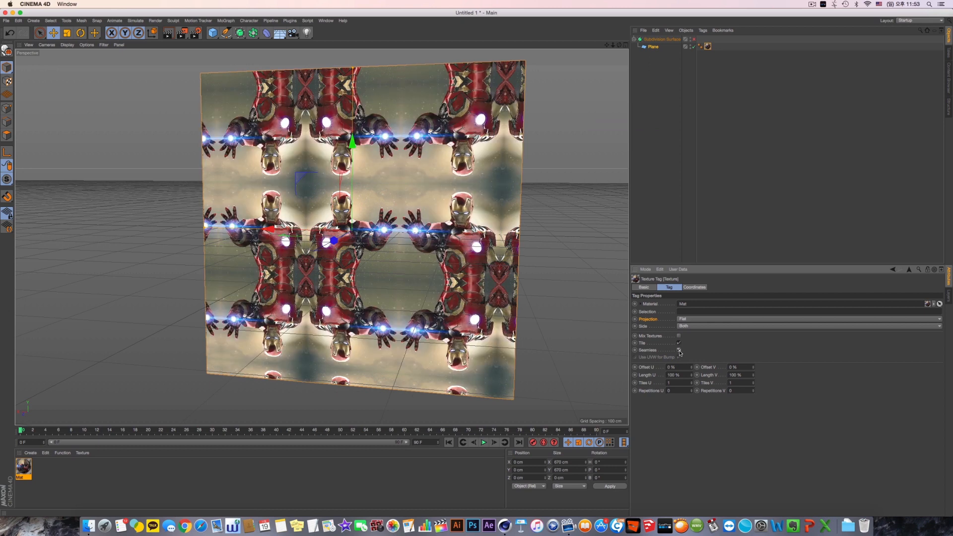
pyautogui.click(679, 350)
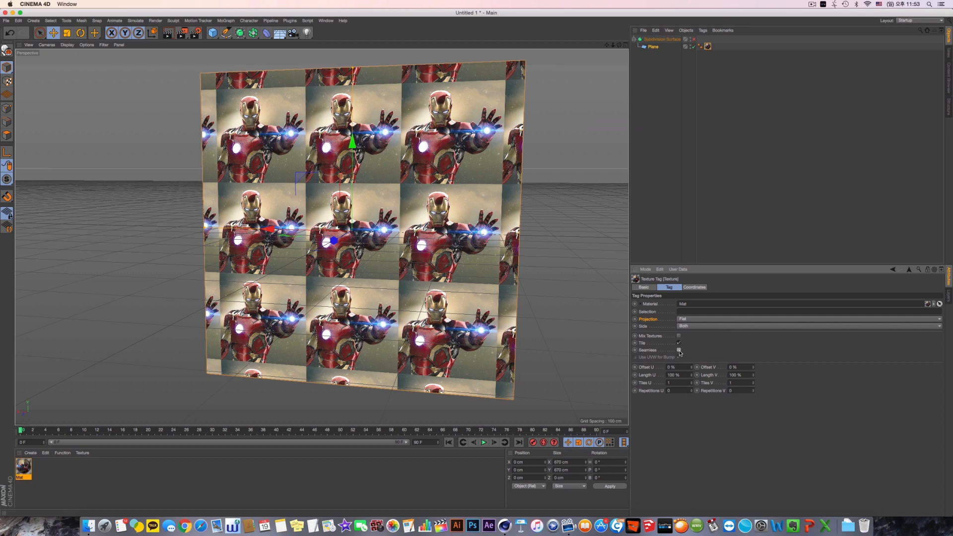
# Toggle Seamless on and off on the texture tag to compare the mirrored and plain tiling, leaving it off.
pyautogui.click(679, 350)
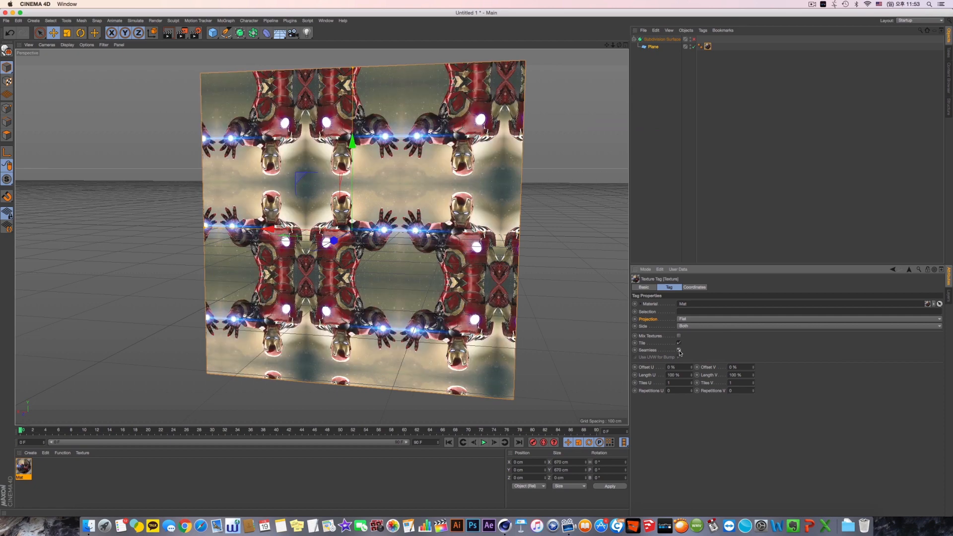
pyautogui.click(679, 351)
pyautogui.click(680, 351)
pyautogui.click(679, 351)
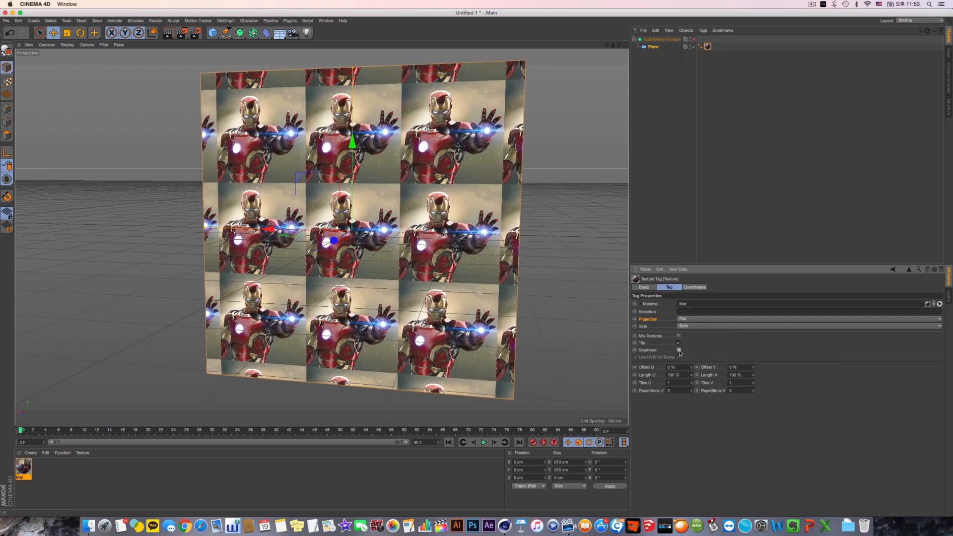
# Fit the plane's texture to the object and briefly toggle the Subdivision Surface to check the mapping.
pyautogui.rightClick(708, 47)
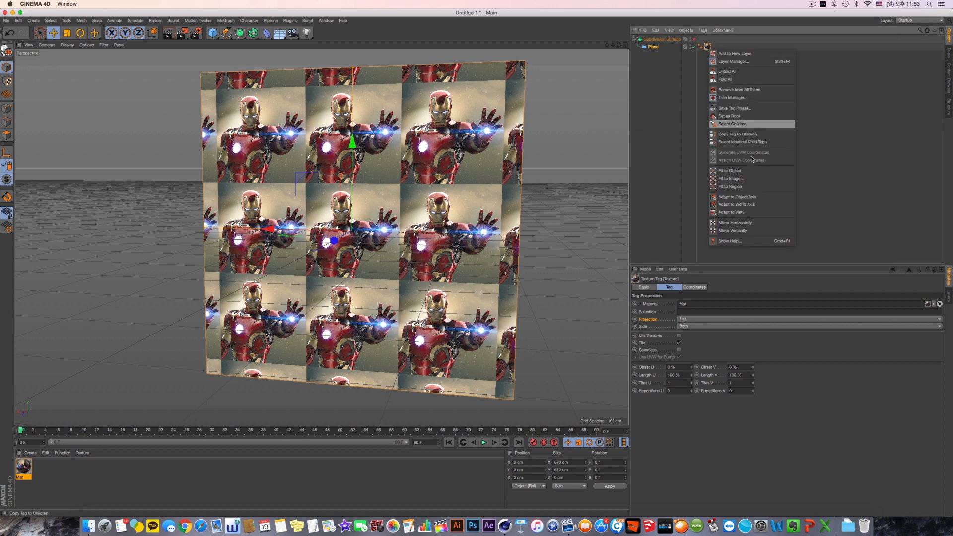
pyautogui.click(757, 173)
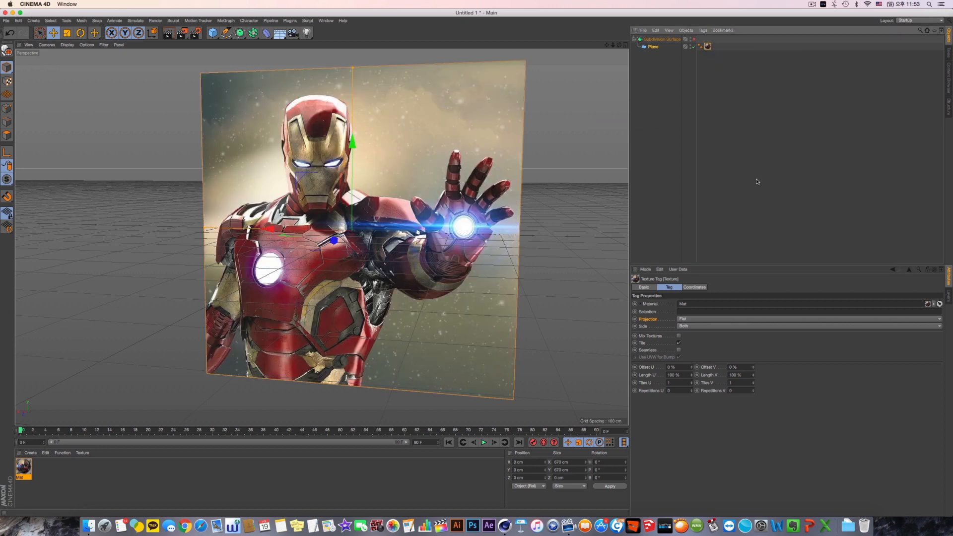
pyautogui.click(694, 39)
pyautogui.click(693, 38)
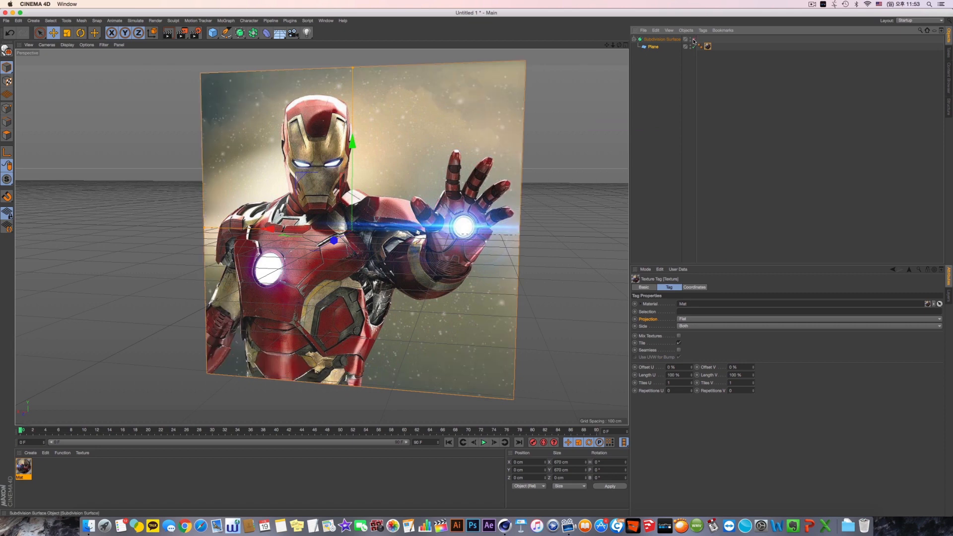
# Add a Bend deformer as a child of the plane.
pyautogui.click(653, 48)
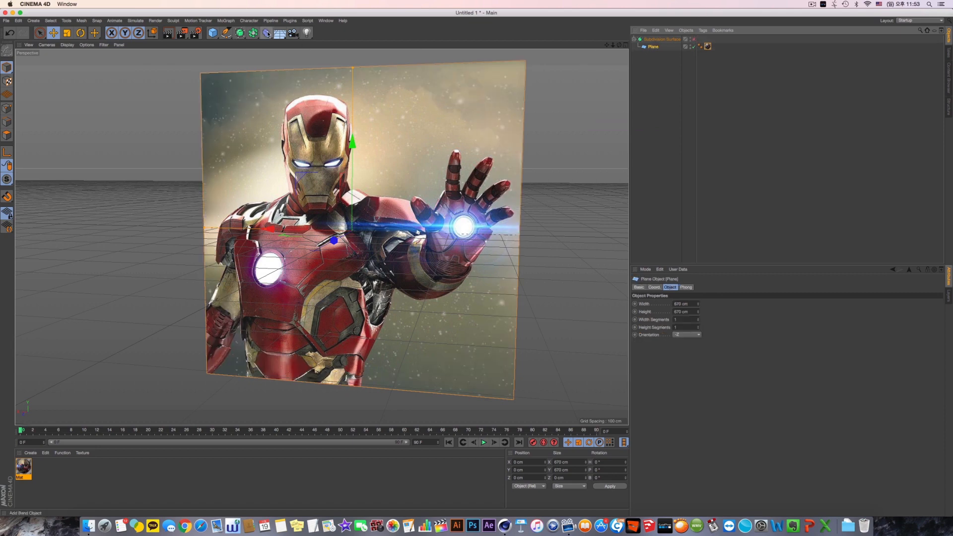
pyautogui.keyDown('shift'); pyautogui.click(267, 34); pyautogui.keyUp('shift')
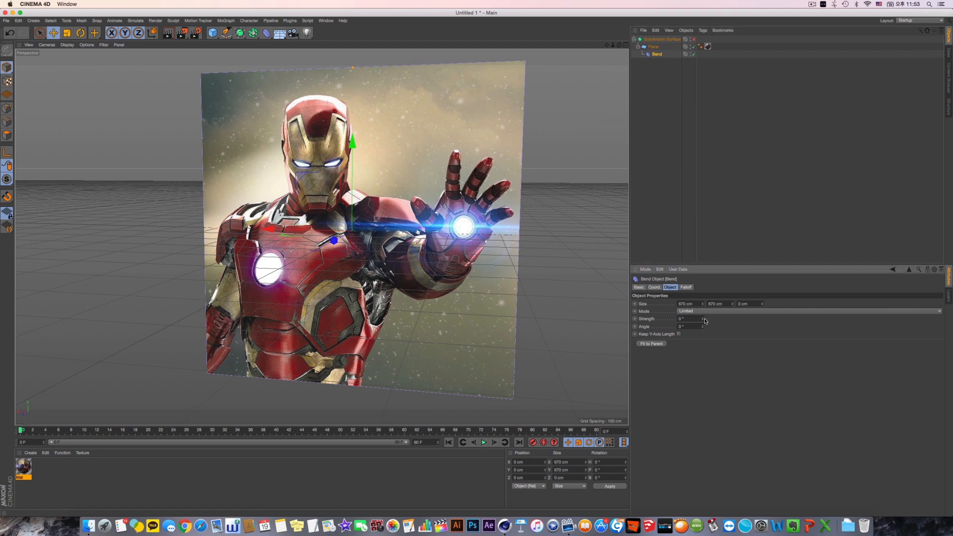
# Try bending the plane with a Strength of -44° to test the Flat projection, and undo the bend.
pyautogui.moveTo(702, 319); pyautogui.dragTo(705, 346)
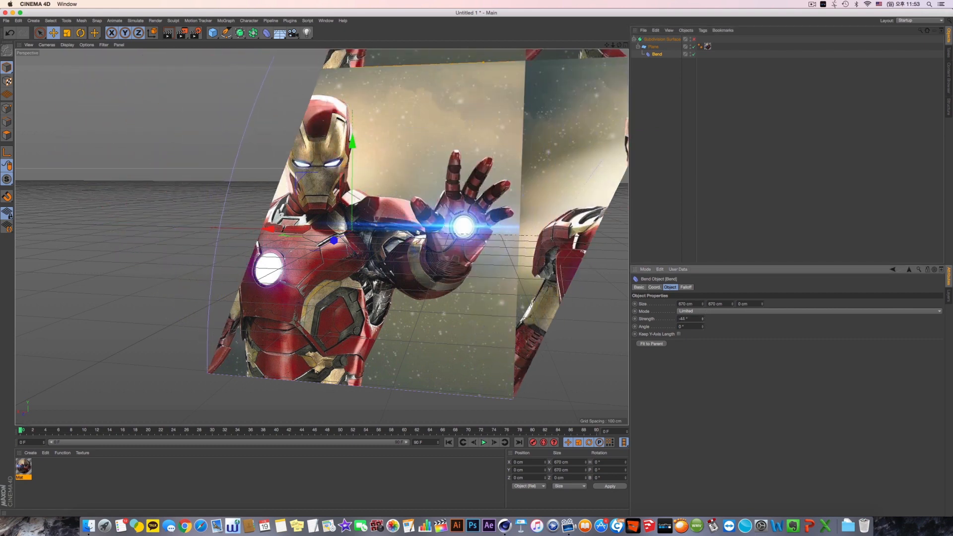
pyautogui.keyDown('alt'); pyautogui.moveTo(500, 243); pyautogui.dragTo(386, 272, button='middle'); pyautogui.keyUp('alt')
pyautogui.scroll(-3, 469, 290)
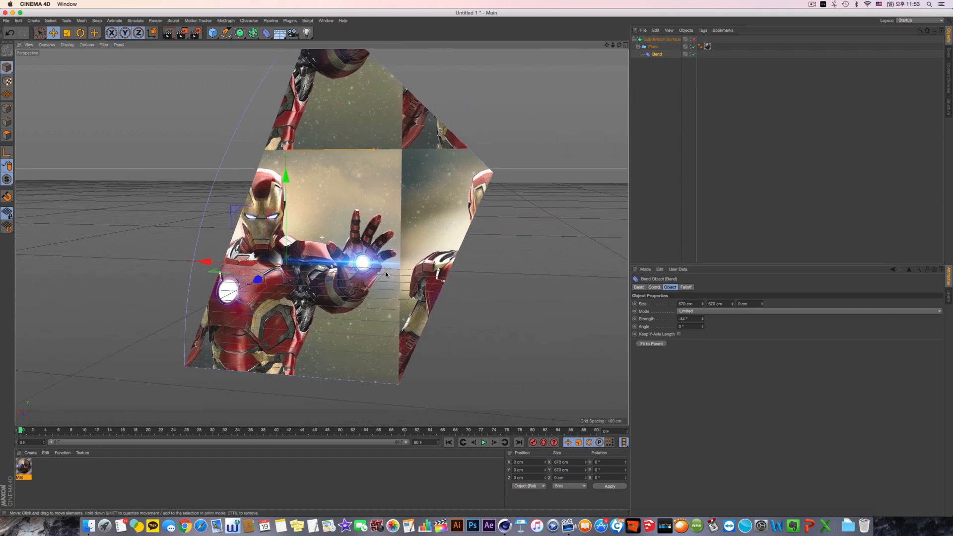
pyautogui.scroll(-2, 385, 273)
pyautogui.scroll(2, 385, 274)
pyautogui.moveTo(703, 319); pyautogui.dragTo(703, 300)
pyautogui.press('super+z')
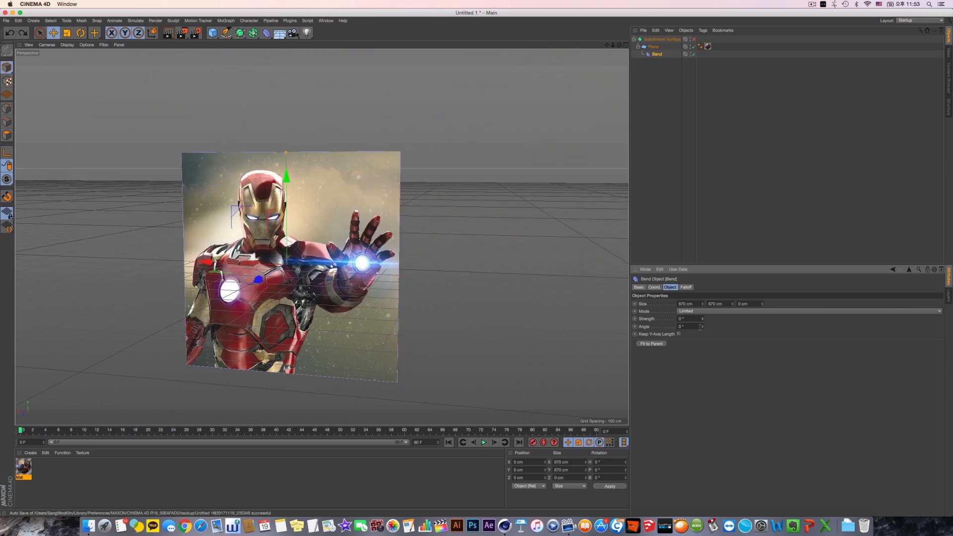
# Make the plane editable and expand its hierarchy to show the Bend deformer.
pyautogui.click(654, 47)
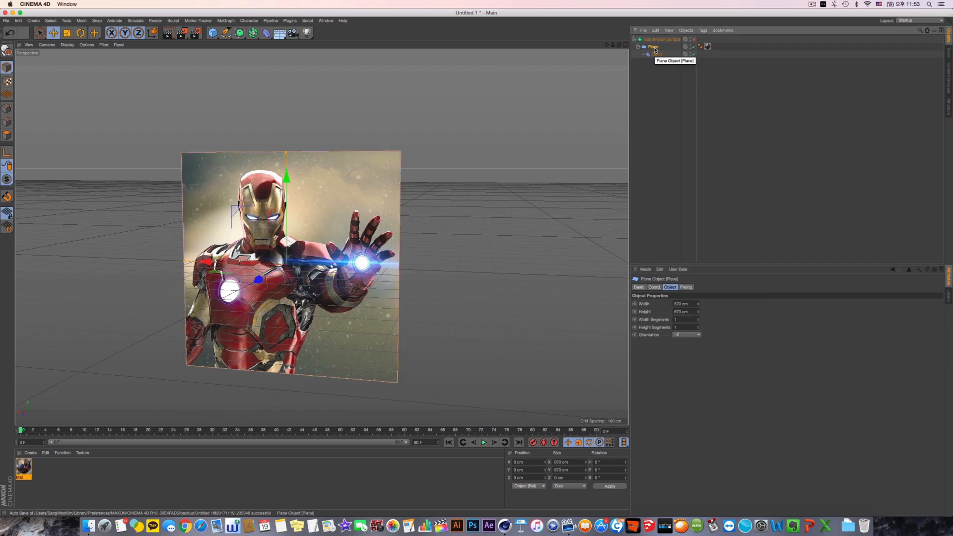
pyautogui.press('c')
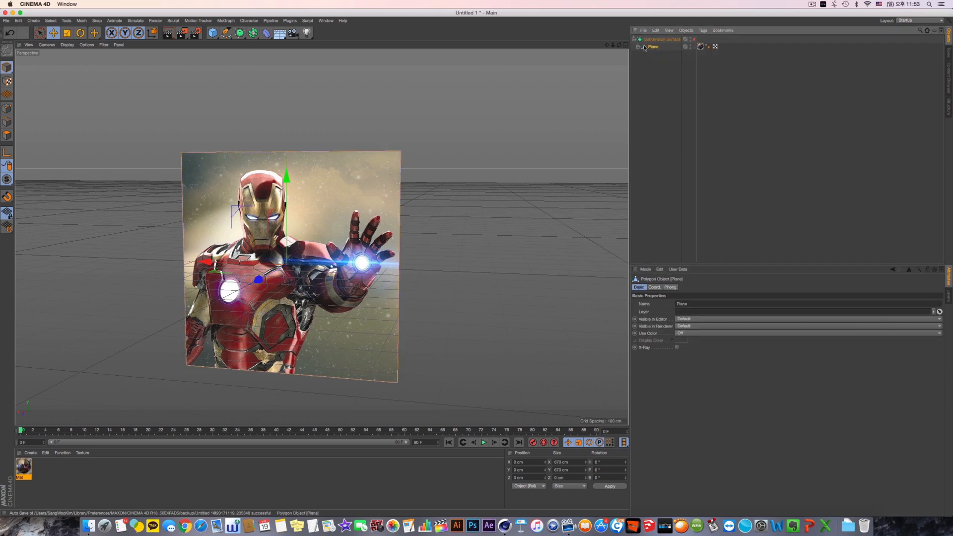
pyautogui.click(639, 47)
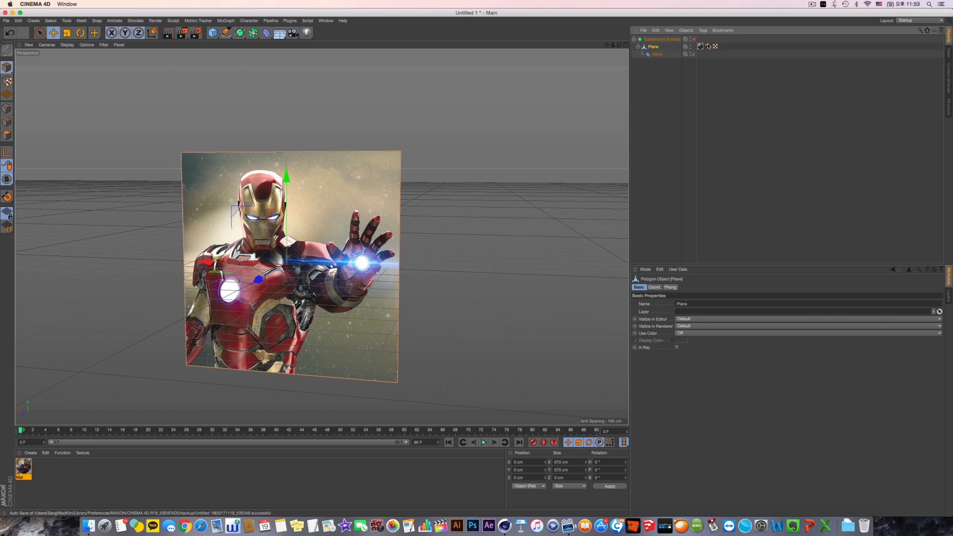
# Try a different Bend Strength on the editable plane and undo the change.
pyautogui.click(657, 54)
pyautogui.moveTo(703, 318); pyautogui.dragTo(704, 137)
pyautogui.press('super+z')
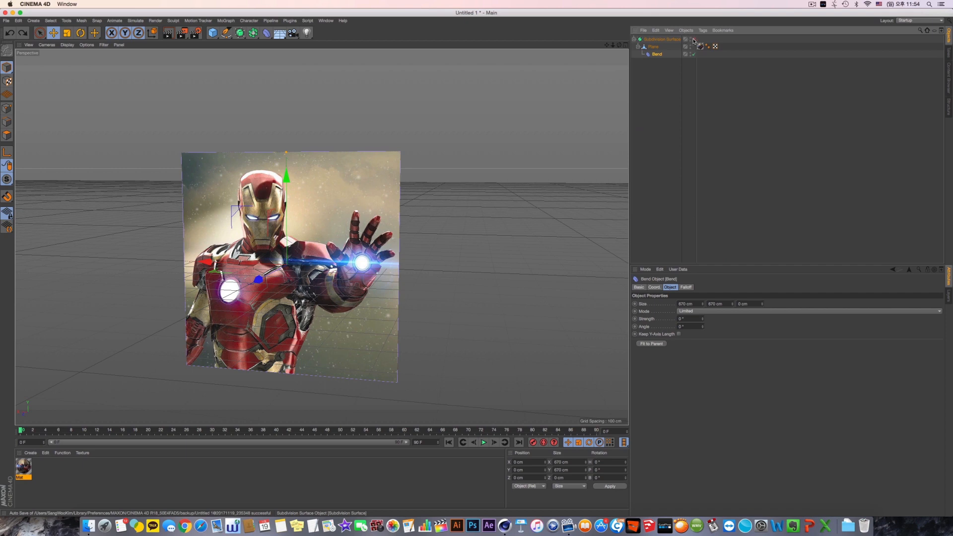
# Enable the Subdivision Surface and set the Bend Strength to about 48°.
pyautogui.click(694, 39)
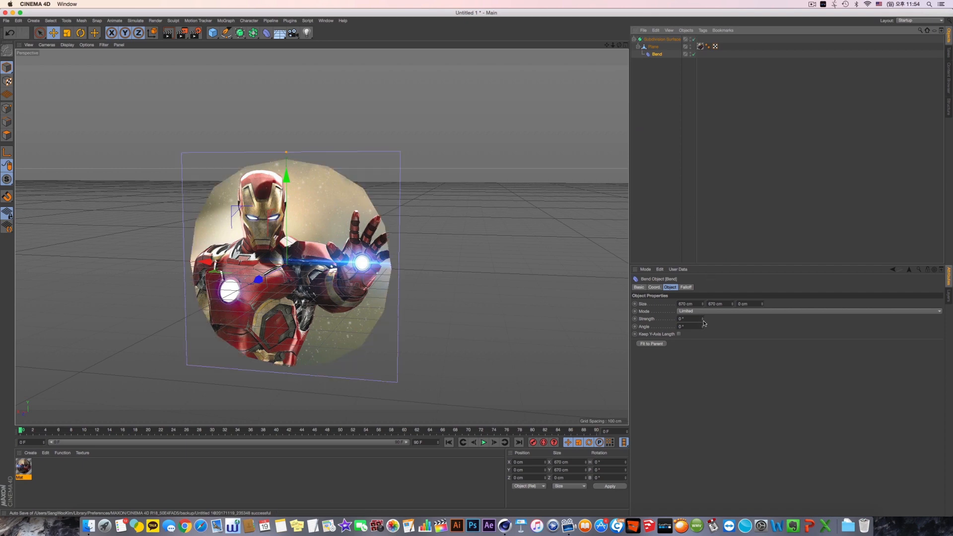
pyautogui.moveTo(705, 319)
pyautogui.mouseDown()
pyautogui.moveTo(704, 297)
pyautogui.moveTo(705, 328)
pyautogui.moveTo(704, 295)
pyautogui.moveTo(703, 321)
pyautogui.mouseUp()
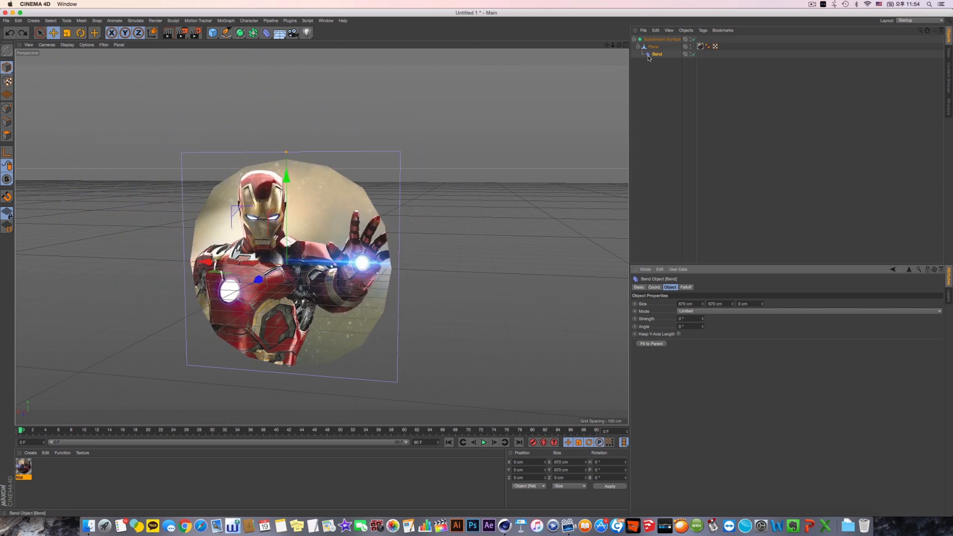
pyautogui.moveTo(706, 322); pyautogui.dragTo(702, 321)
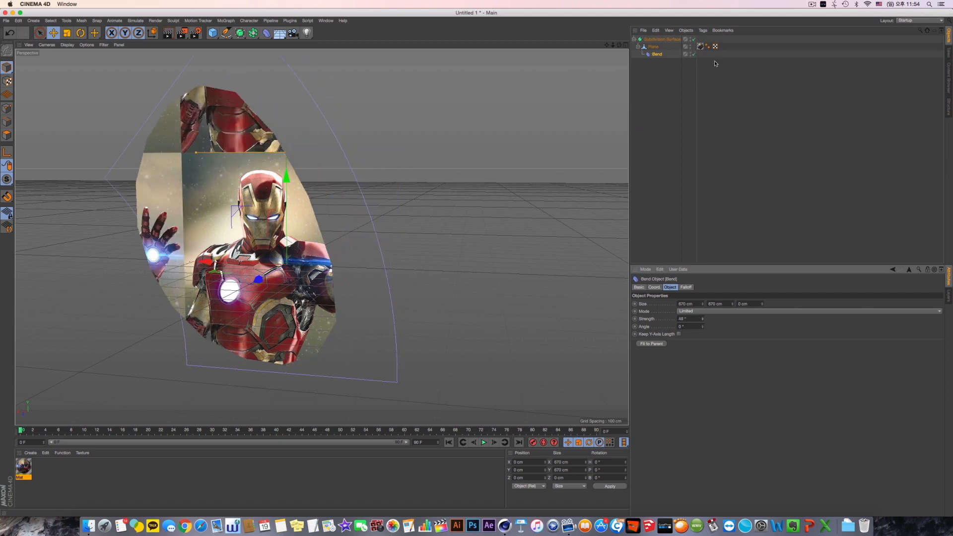
# Set the texture tag's Projection to UVW Mapping.
pyautogui.click(700, 46)
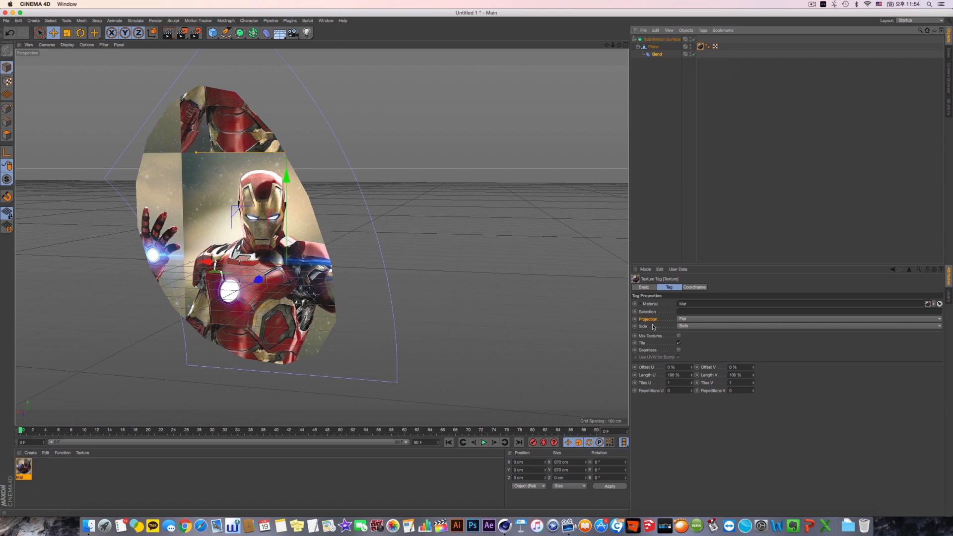
pyautogui.click(685, 319)
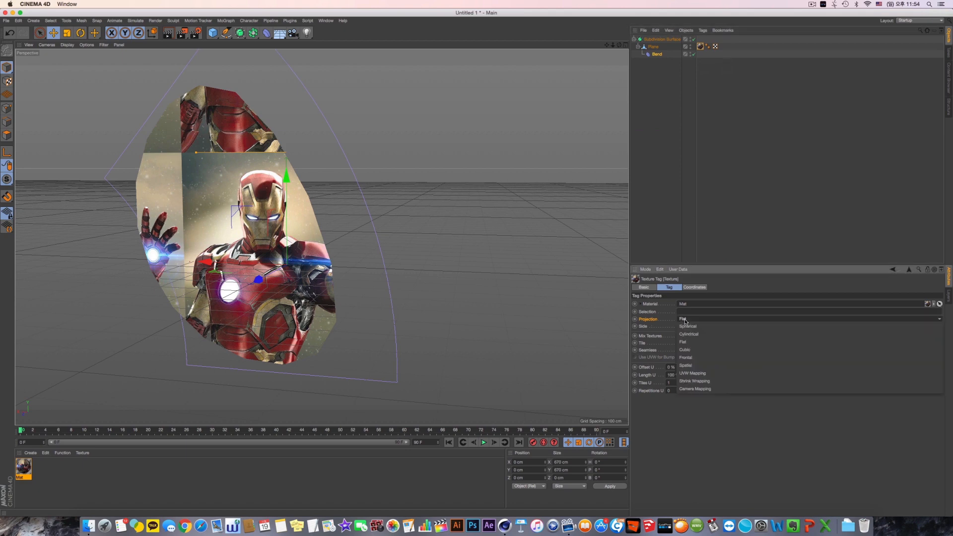
pyautogui.click(701, 373)
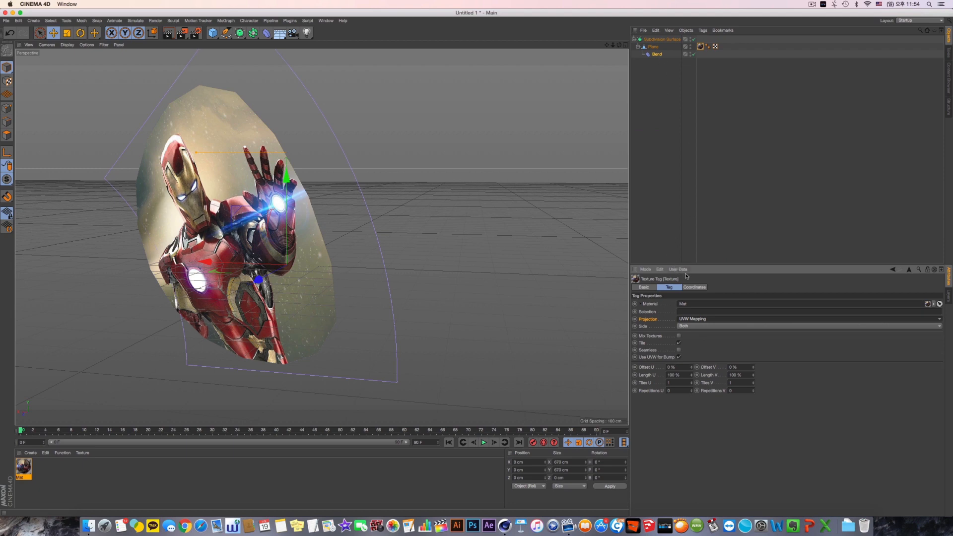
# Test the UVW-mapped texture with a Bend Strength of about -35° and reset the Strength to 0°.
pyautogui.click(660, 55)
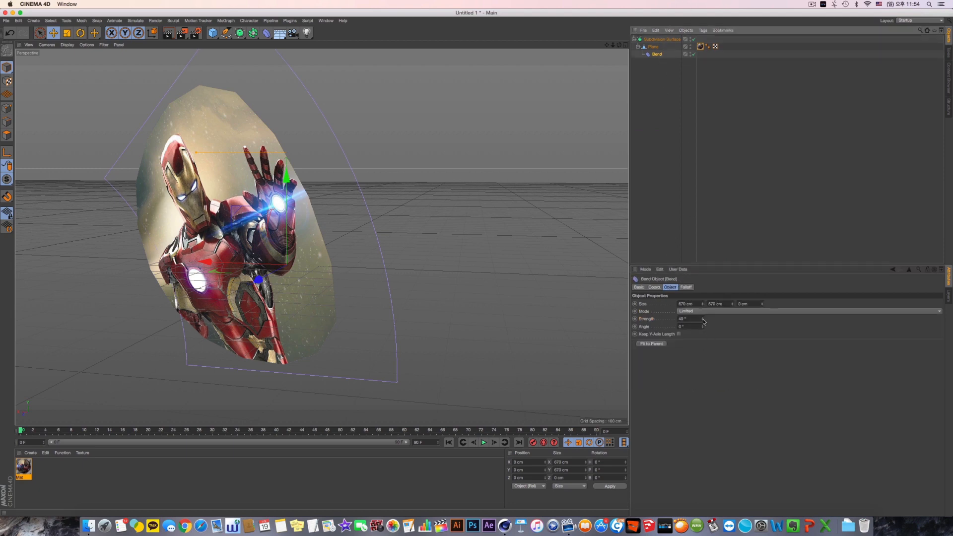
pyautogui.moveTo(703, 319); pyautogui.dragTo(703, 378)
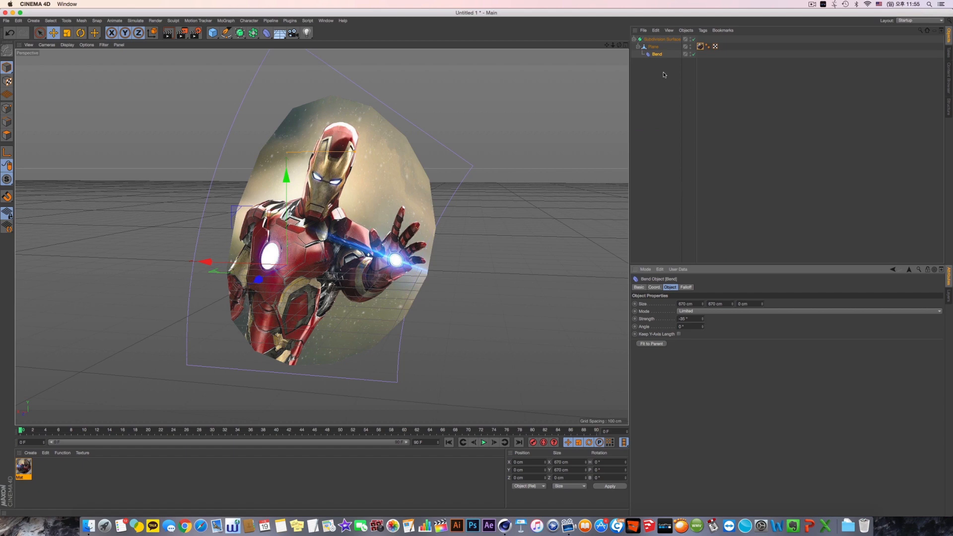
pyautogui.moveTo(702, 319)
pyautogui.mouseDown()
pyautogui.moveTo(702, 300)
pyautogui.moveTo(703, 331)
pyautogui.moveTo(702, 318)
pyautogui.mouseUp()
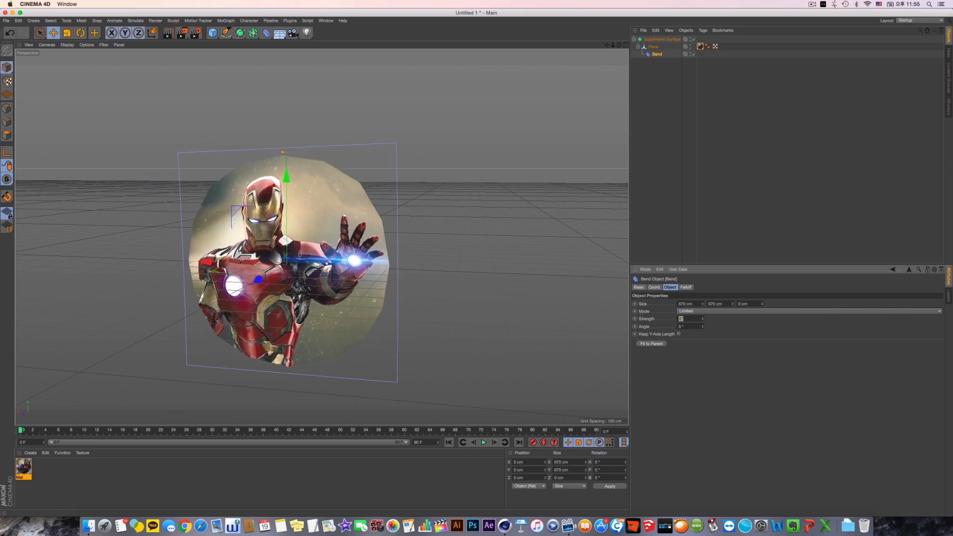
pyautogui.write('0')
pyautogui.press('Return')
pyautogui.scroll(4, 316, 166)
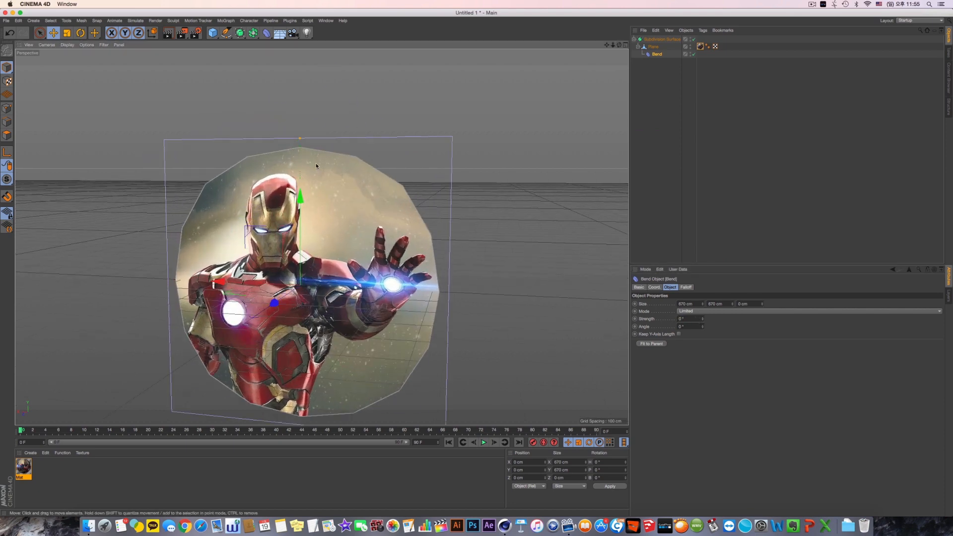
# Disable the Bend deformer and toggle the Subdivision Surface repeatedly to compare the texture, leaving it on.
pyautogui.click(693, 39)
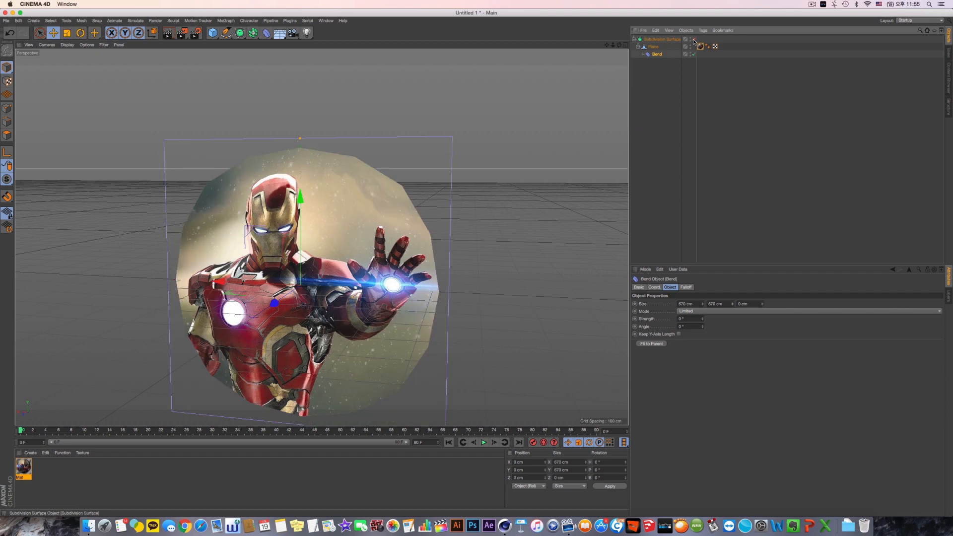
pyautogui.click(694, 39)
pyautogui.click(693, 39)
pyautogui.click(692, 54)
pyautogui.click(693, 40)
pyautogui.click(693, 40)
pyautogui.click(693, 40)
pyautogui.click(693, 40)
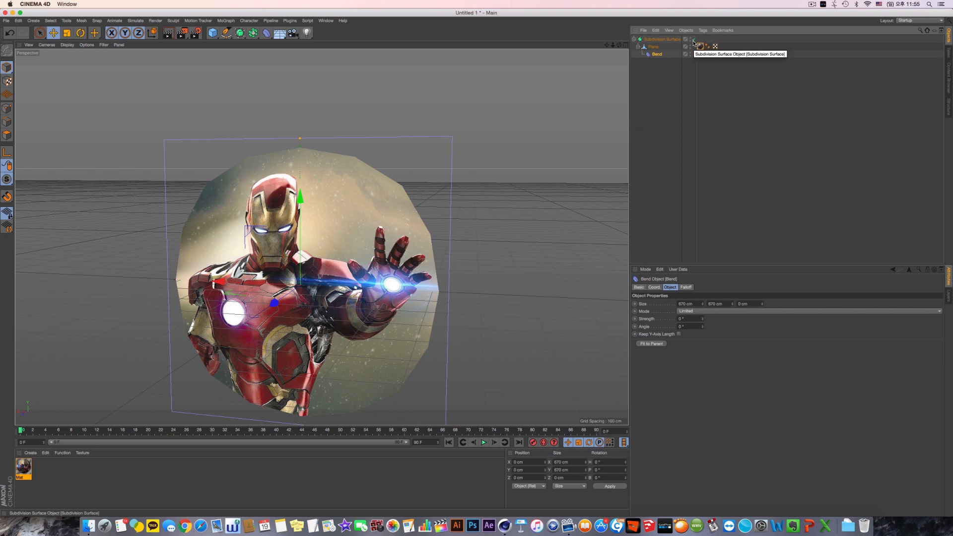
pyautogui.click(693, 40)
pyautogui.click(693, 40)
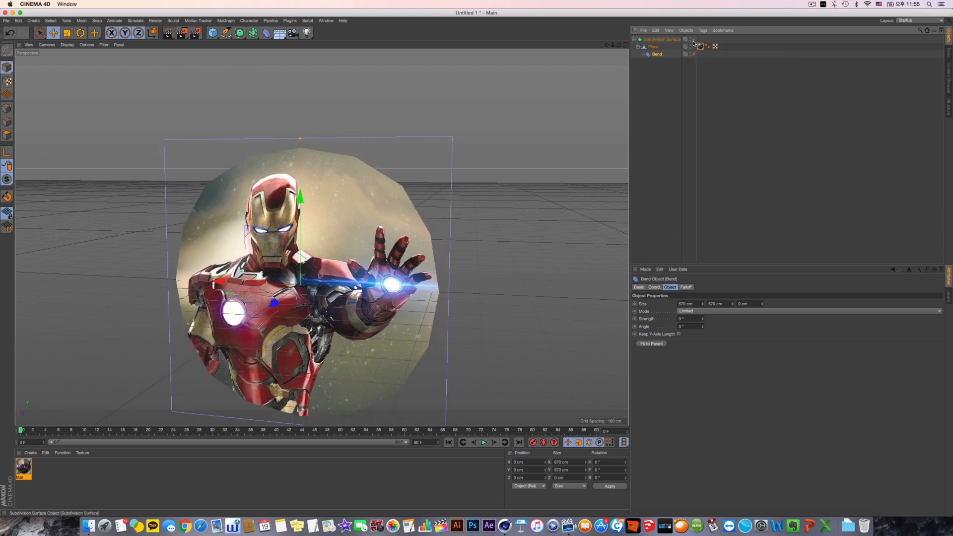
# Review the settings of the Bend deformer and the plane's texture tag.
pyautogui.click(671, 47)
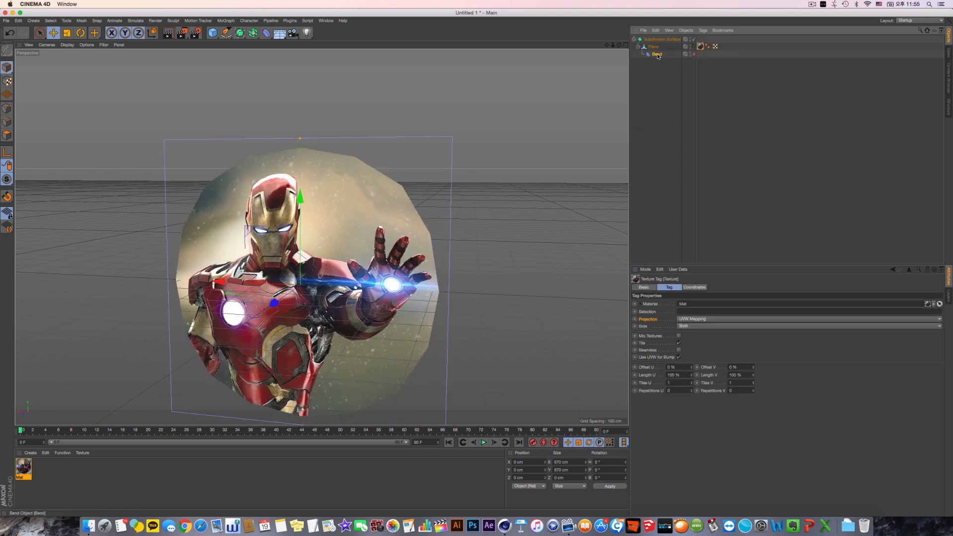
pyautogui.click(659, 55)
pyautogui.click(699, 46)
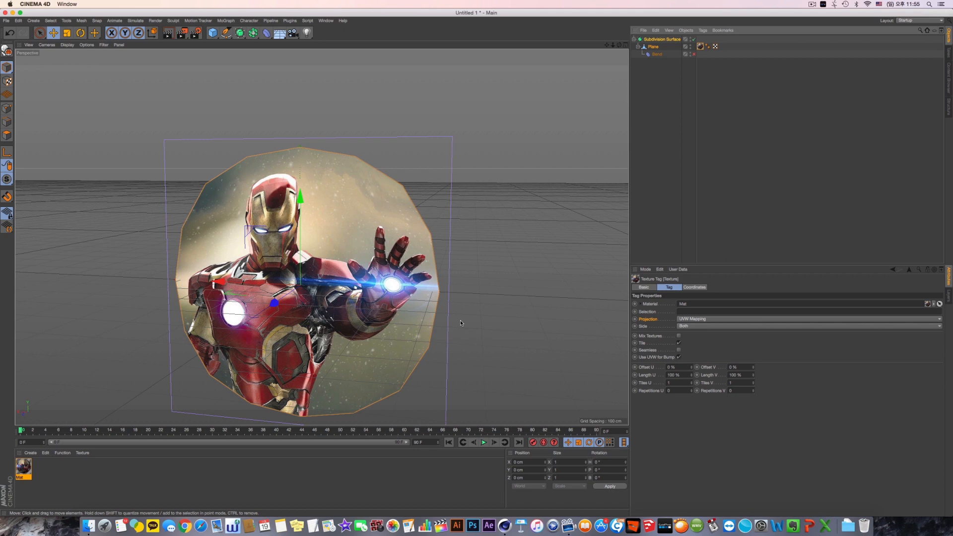
# Disable the Subdivision Surface and add a Stick Texture tag to the plane.
pyautogui.click(693, 39)
pyautogui.click(653, 47)
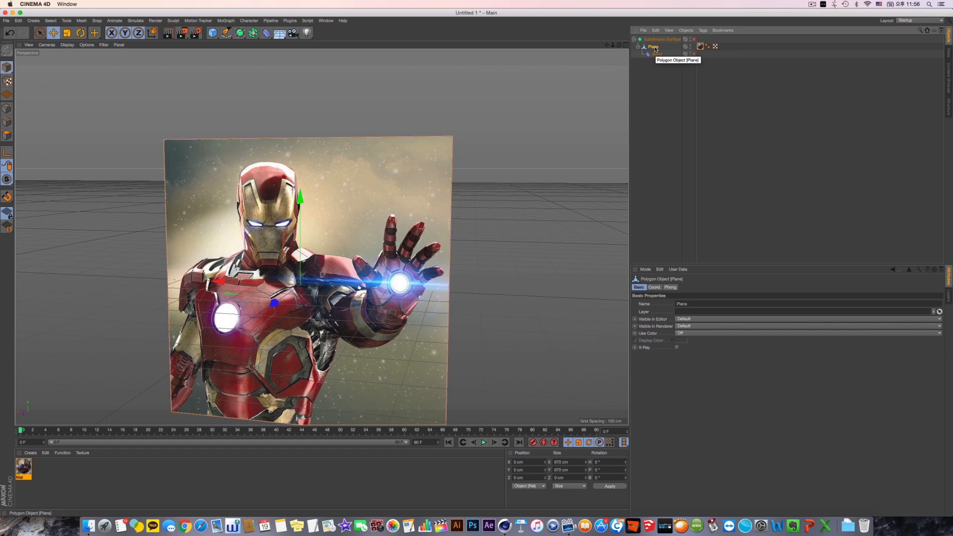
pyautogui.rightClick(655, 49)
pyautogui.moveTo(685, 52)
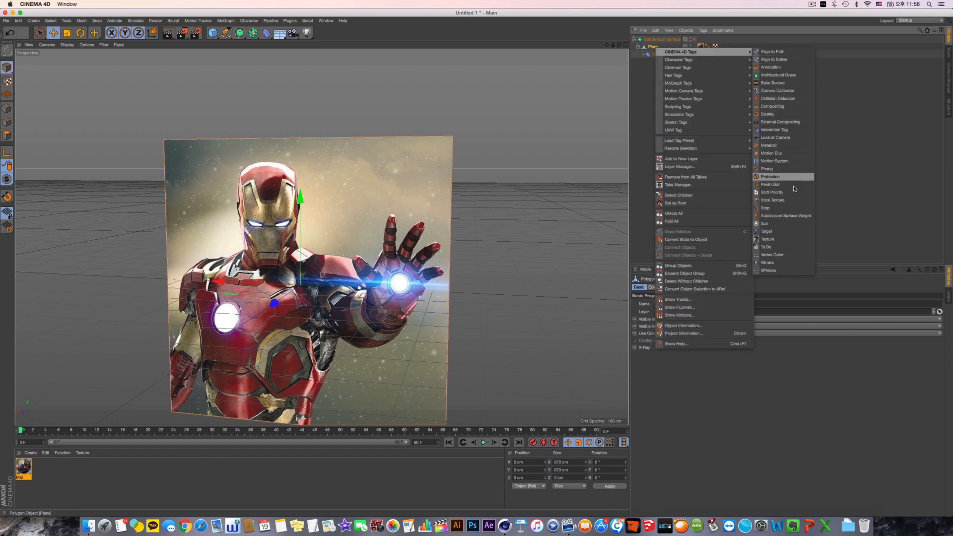
pyautogui.click(793, 200)
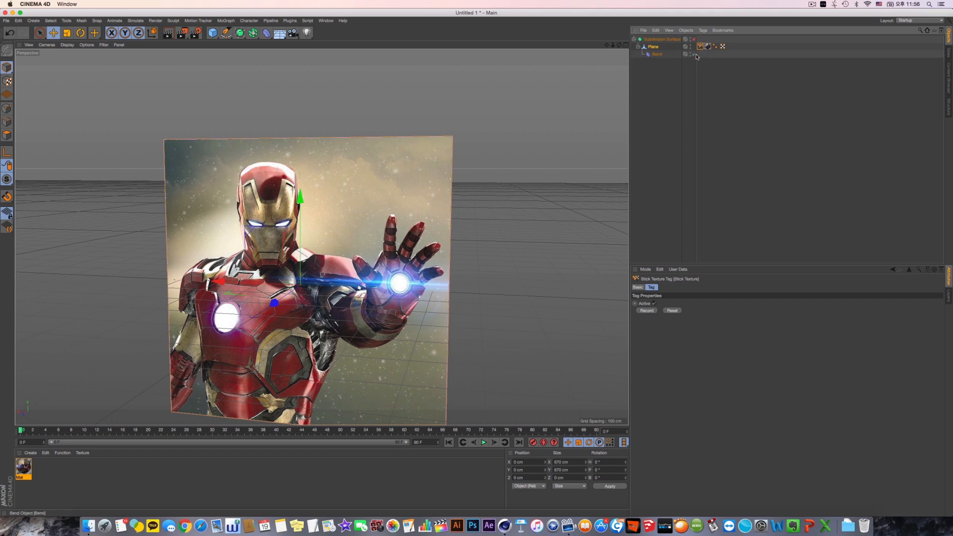
# Check the texture tag and compare the texture with the Subdivision Surface on and off, leaving it off.
pyautogui.click(708, 46)
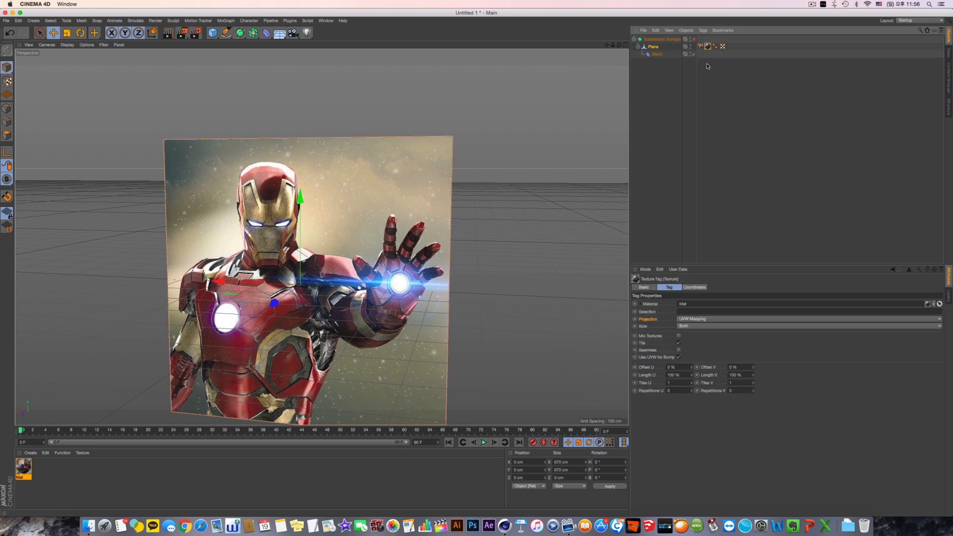
pyautogui.click(693, 40)
pyautogui.click(694, 41)
pyautogui.click(694, 40)
pyautogui.click(694, 40)
# Review the Stick Texture tag's properties and reselect the plane.
pyautogui.click(701, 46)
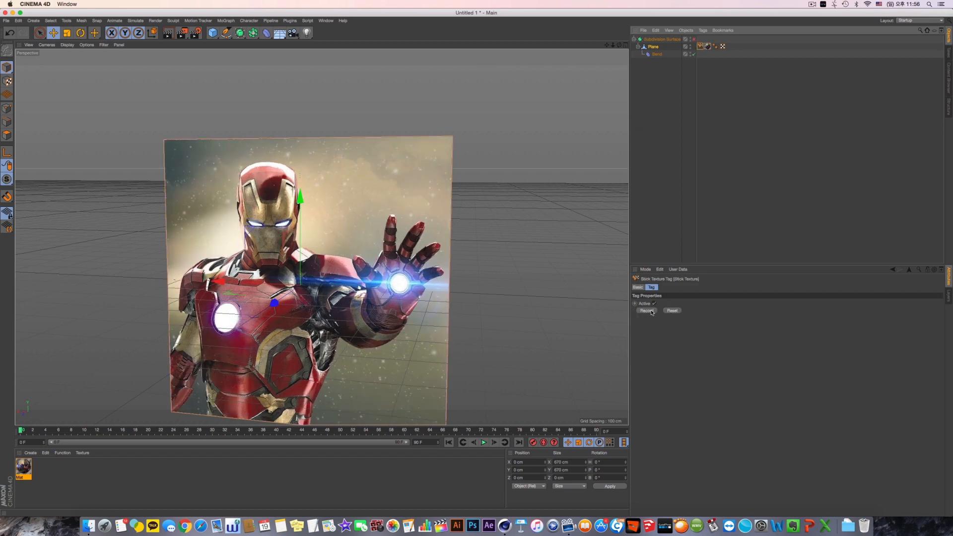
pyautogui.click(495, 110)
pyautogui.click(664, 71)
pyautogui.click(661, 40)
pyautogui.click(653, 47)
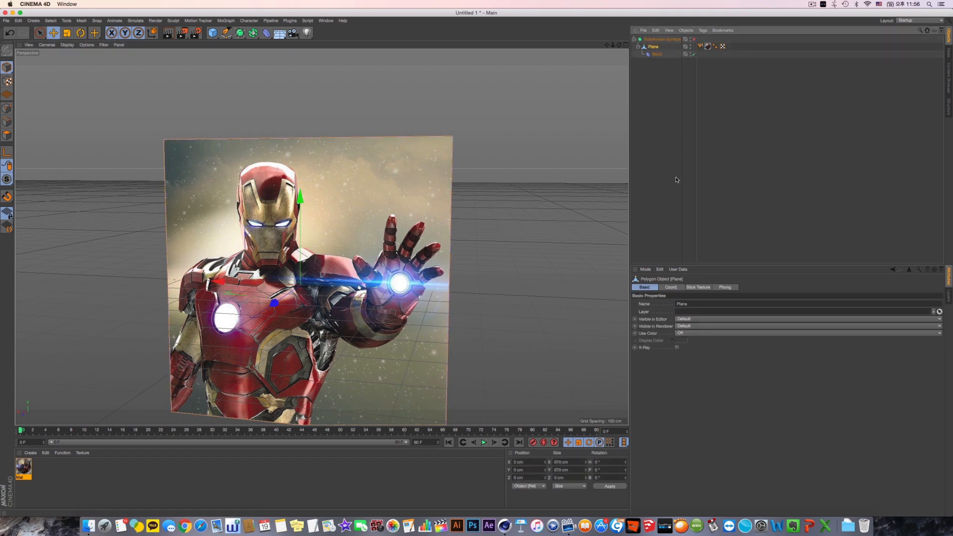
# Reset the plane's Stick Texture tag and compare the texture with the Subdivision Surface on and off, leaving it off.
pyautogui.click(657, 54)
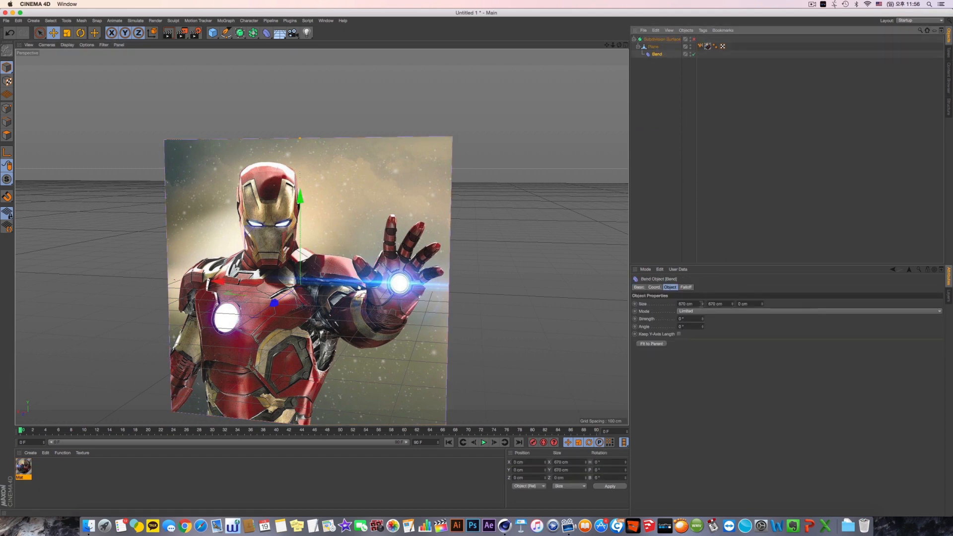
pyautogui.click(701, 46)
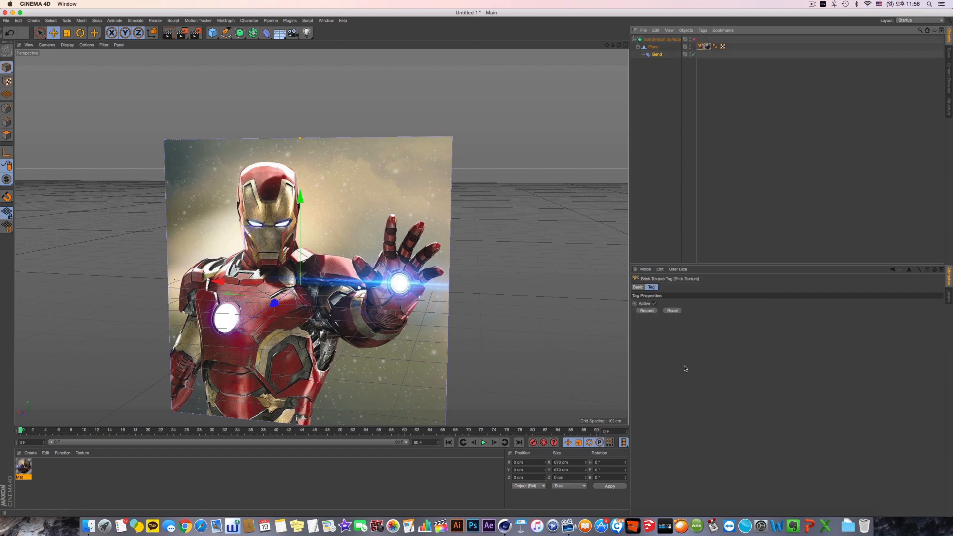
pyautogui.click(670, 312)
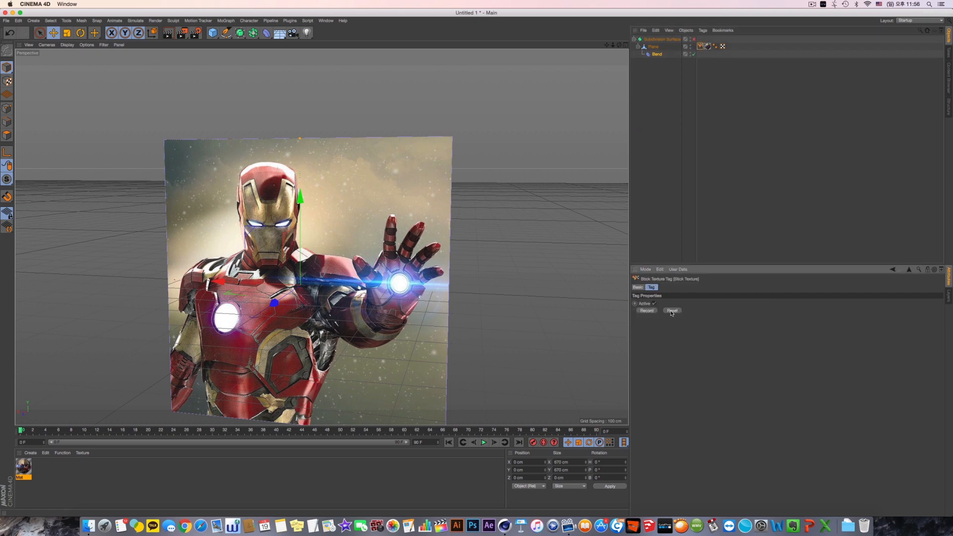
pyautogui.click(694, 39)
pyautogui.click(694, 39)
# Set the projection of the plane's texture tag to Flat.
pyautogui.click(708, 47)
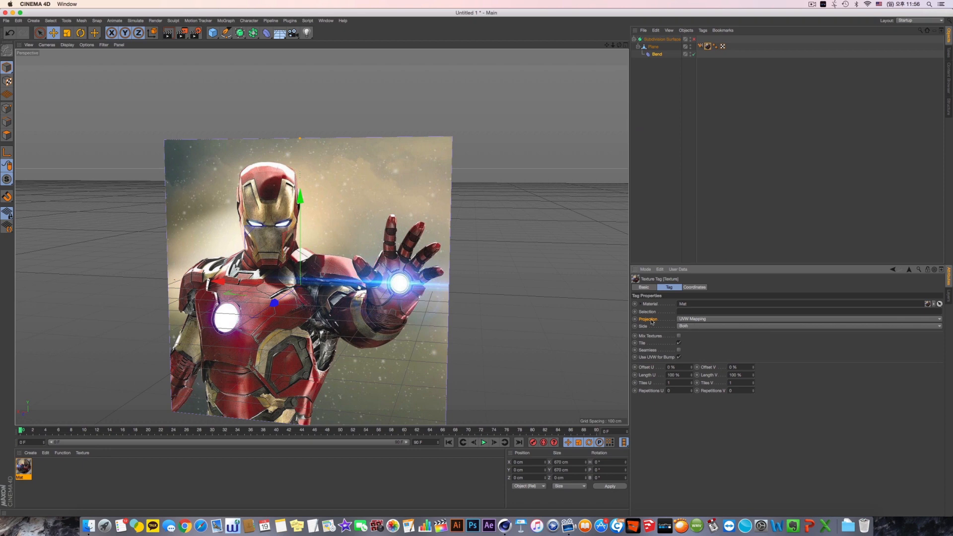
pyautogui.click(681, 319)
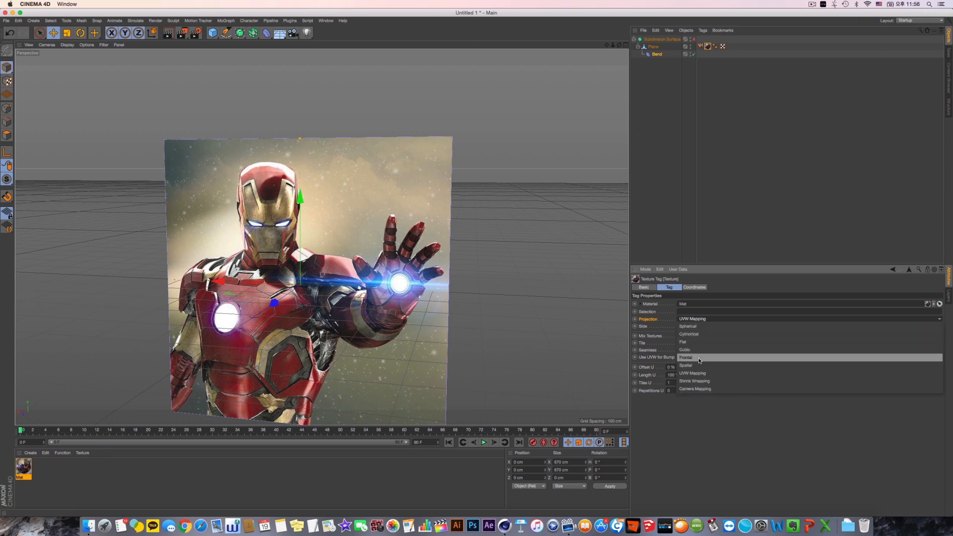
pyautogui.click(702, 343)
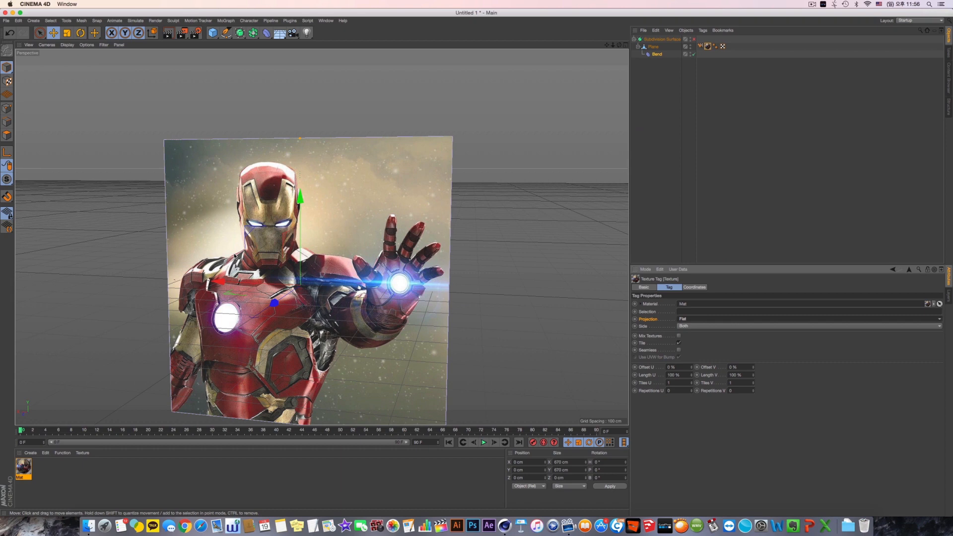
# Open the Stick Texture tag and compare the Flat-projected texture with the Subdivision Surface on and off, leaving it on.
pyautogui.click(700, 46)
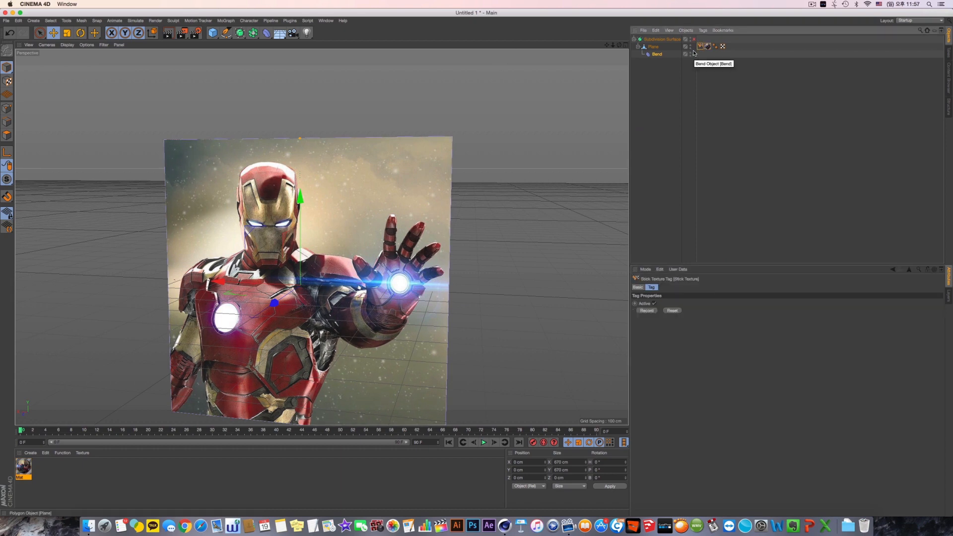
pyautogui.click(694, 39)
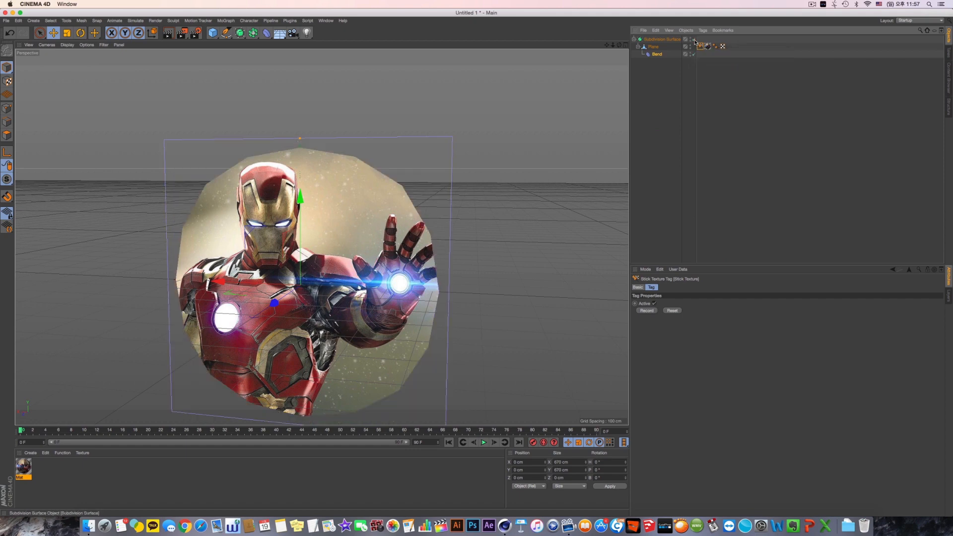
pyautogui.click(694, 39)
pyautogui.click(694, 39)
# Give the Bend deformer a negative strength and compare the bent texture with the Subdivision Surface on and off, leaving it on.
pyautogui.click(656, 53)
pyautogui.moveTo(703, 319)
pyautogui.mouseDown()
pyautogui.moveTo(702, 298)
pyautogui.moveTo(702, 328)
pyautogui.mouseUp()
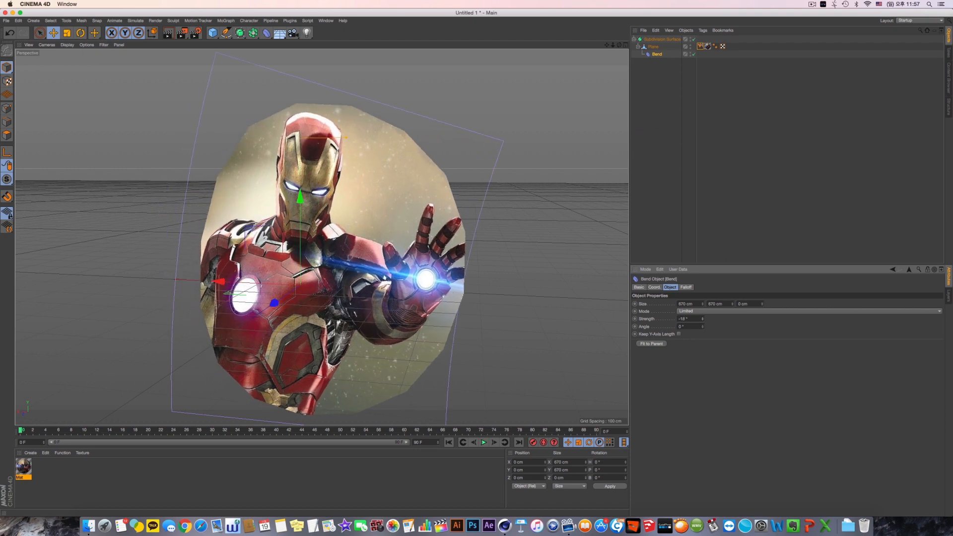
pyautogui.click(694, 40)
pyautogui.click(694, 40)
pyautogui.click(694, 40)
pyautogui.click(694, 40)
pyautogui.click(694, 40)
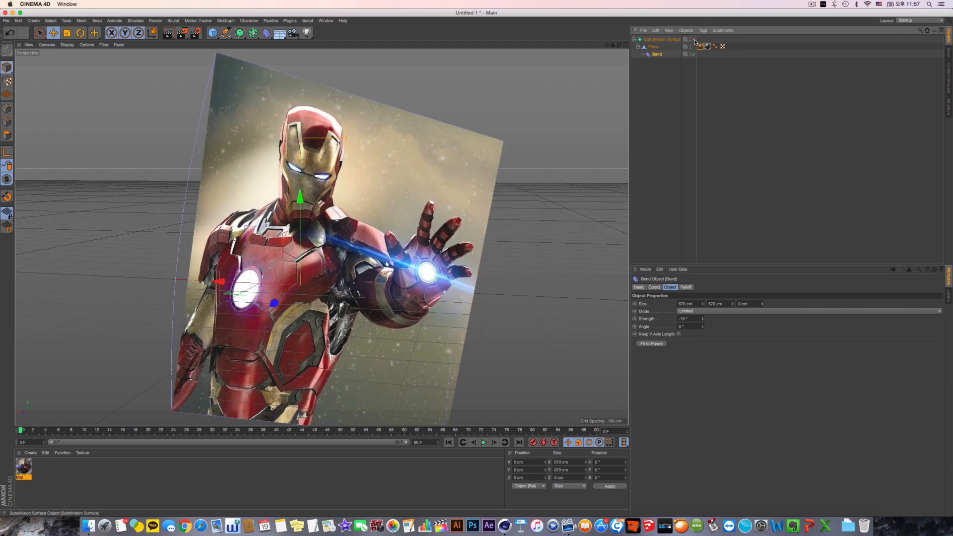
pyautogui.click(694, 40)
# Compare the unbent plane's texture with the Subdivision Surface on and off while the Bend is disabled, and enable both again.
pyautogui.click(693, 53)
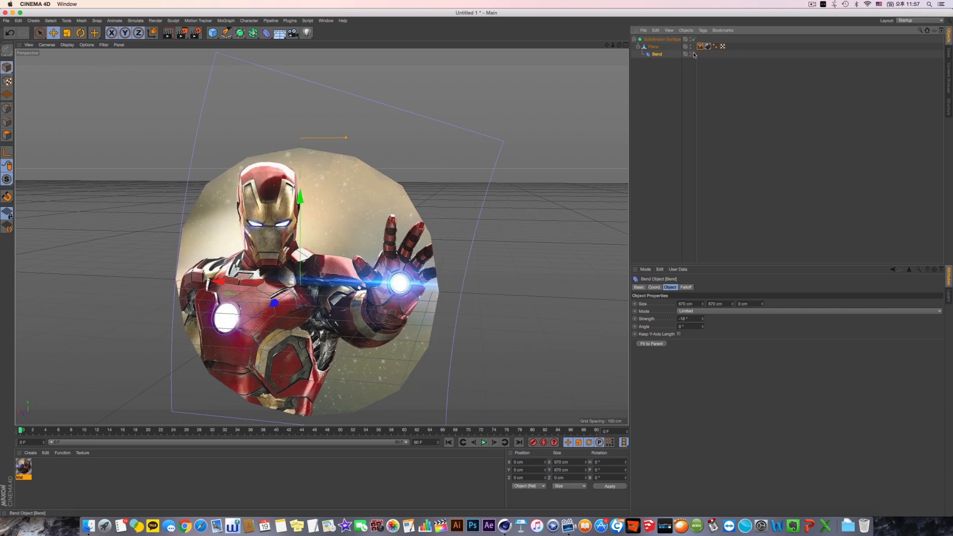
pyautogui.click(694, 39)
pyautogui.click(694, 39)
pyautogui.click(694, 40)
pyautogui.click(694, 40)
pyautogui.click(694, 40)
pyautogui.click(693, 40)
pyautogui.click(694, 40)
pyautogui.click(694, 40)
pyautogui.click(694, 39)
pyautogui.click(694, 40)
pyautogui.click(694, 54)
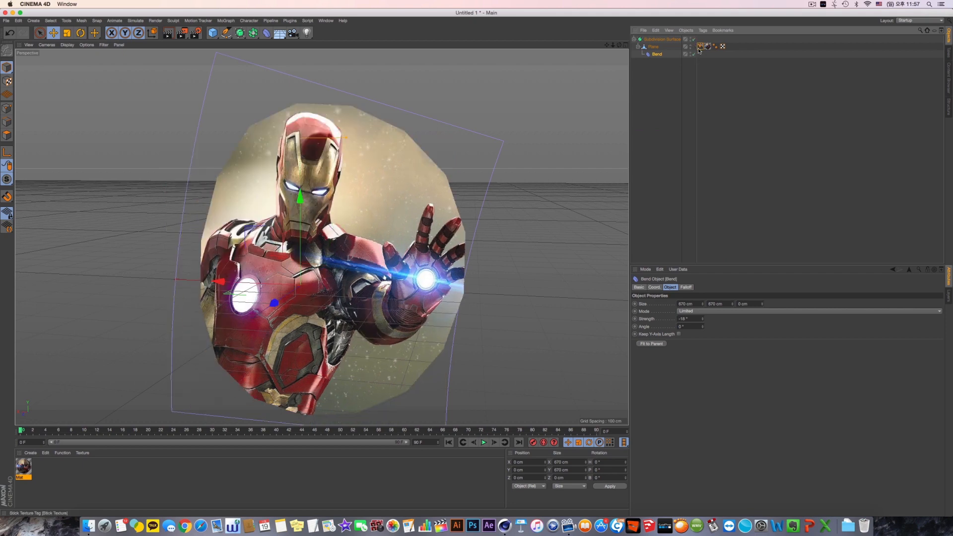
# Disable the Bend deformer and record the texture in the plane's Stick Texture tag.
pyautogui.click(700, 47)
pyautogui.click(694, 54)
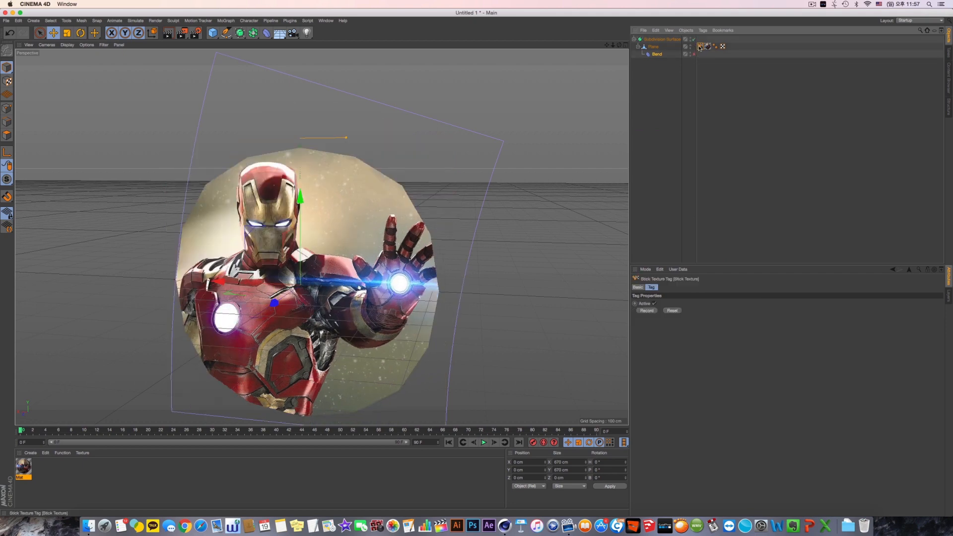
pyautogui.click(647, 311)
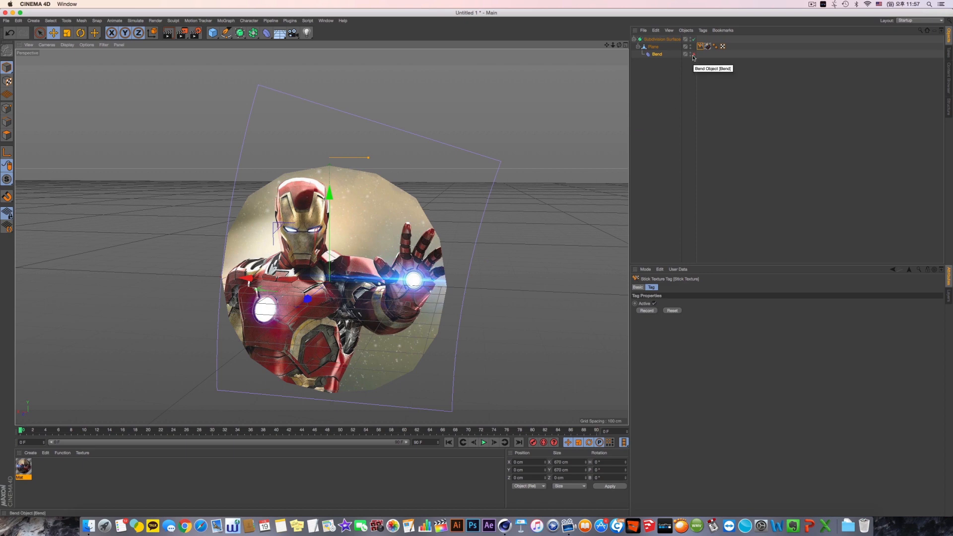
# Pull the plane's upper-left corner point far outward and upward in point mode.
pyautogui.click(653, 47)
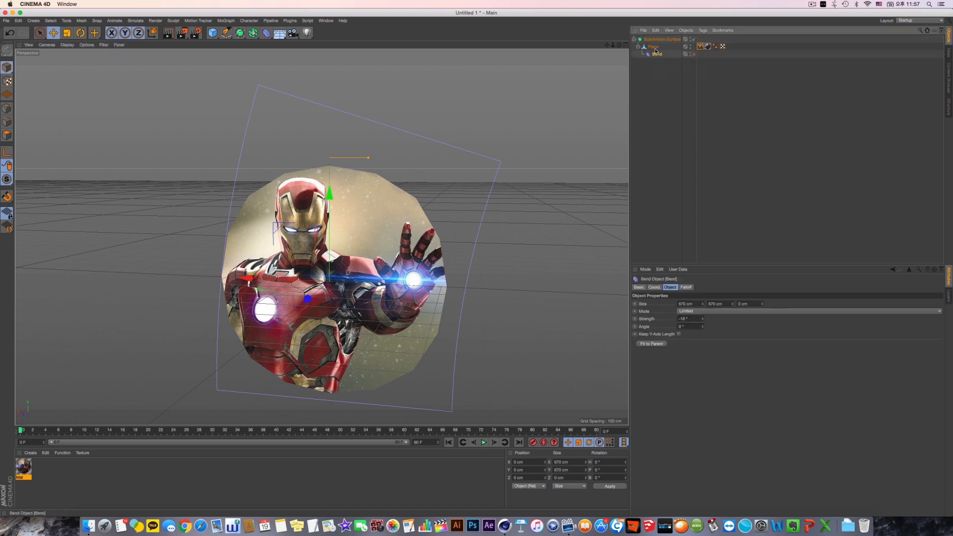
pyautogui.click(7, 109)
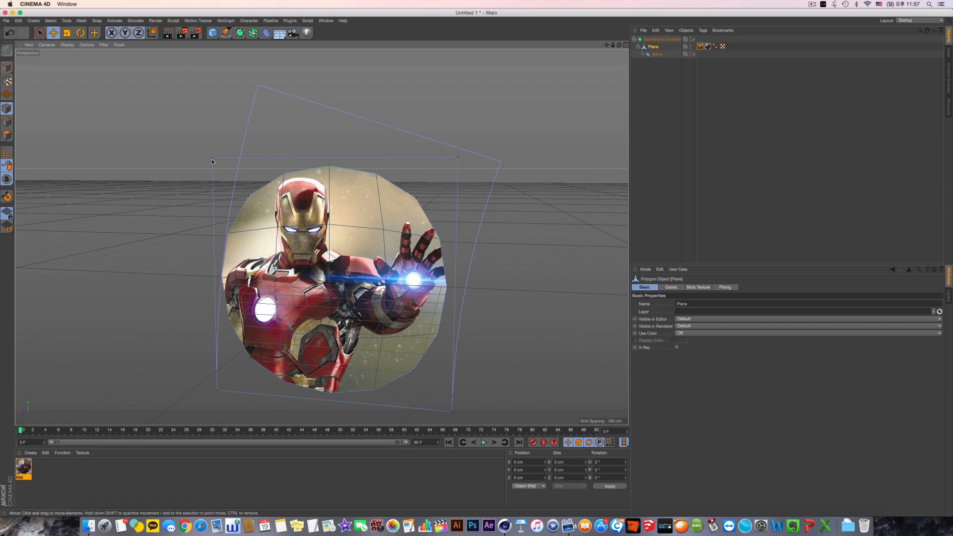
pyautogui.moveTo(247, 197); pyautogui.dragTo(157, 66)
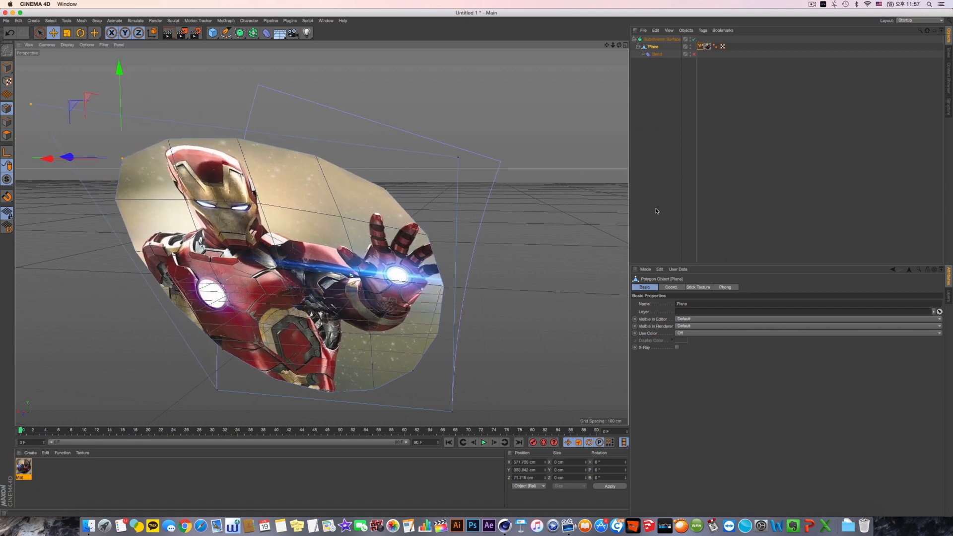
# Record the deformed plane in its Stick Texture tag, return to model mode and enable the Bend deformer.
pyautogui.click(700, 46)
pyautogui.click(647, 310)
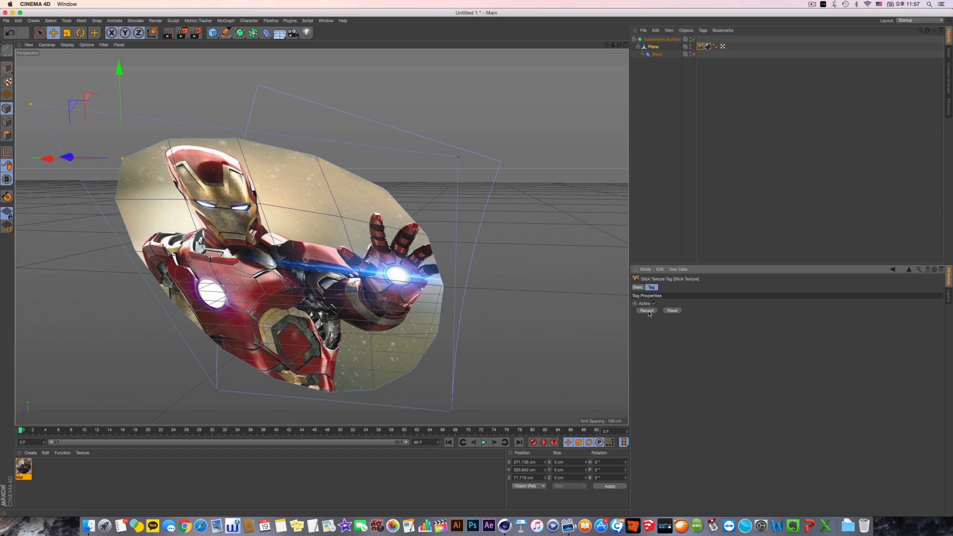
pyautogui.click(7, 68)
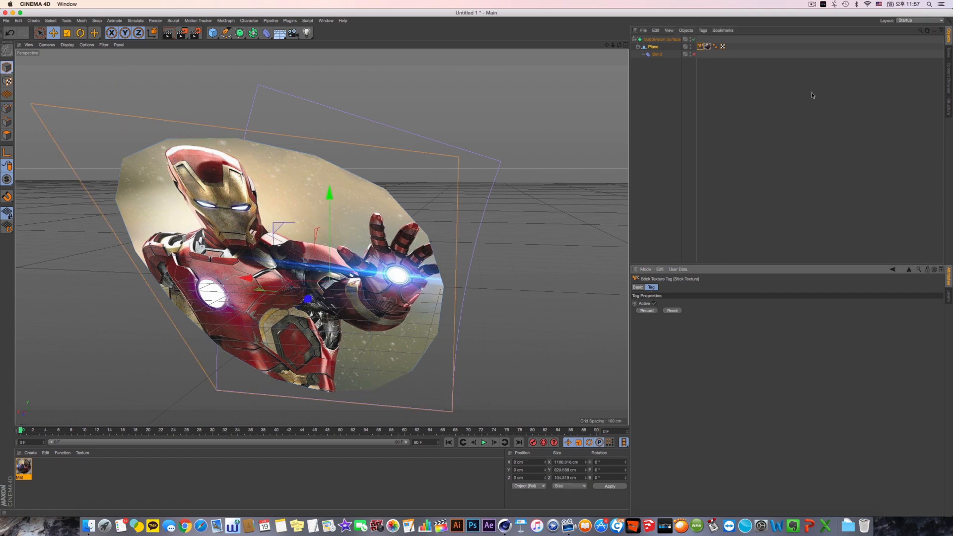
pyautogui.click(693, 54)
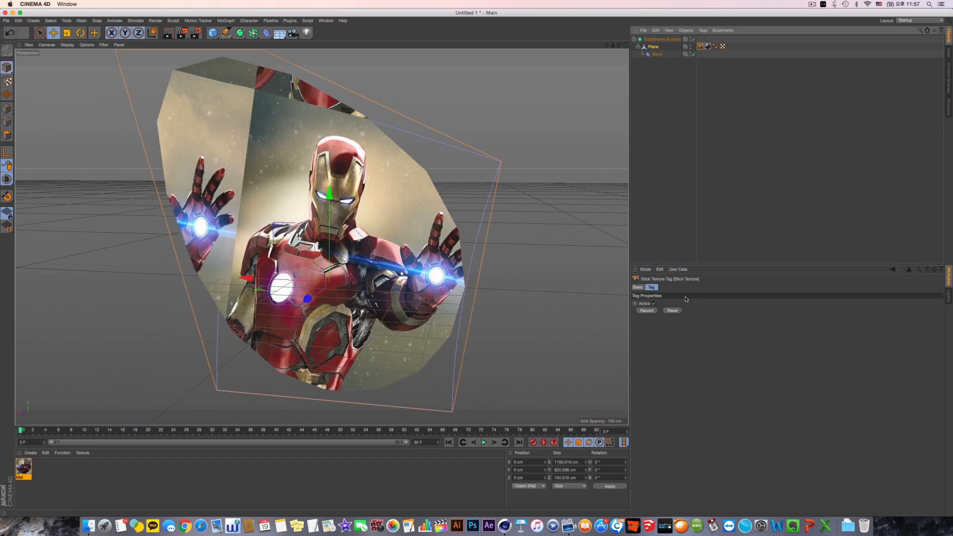
# Try a Bend strength of 4° on the deformed plane and undo it.
pyautogui.click(657, 54)
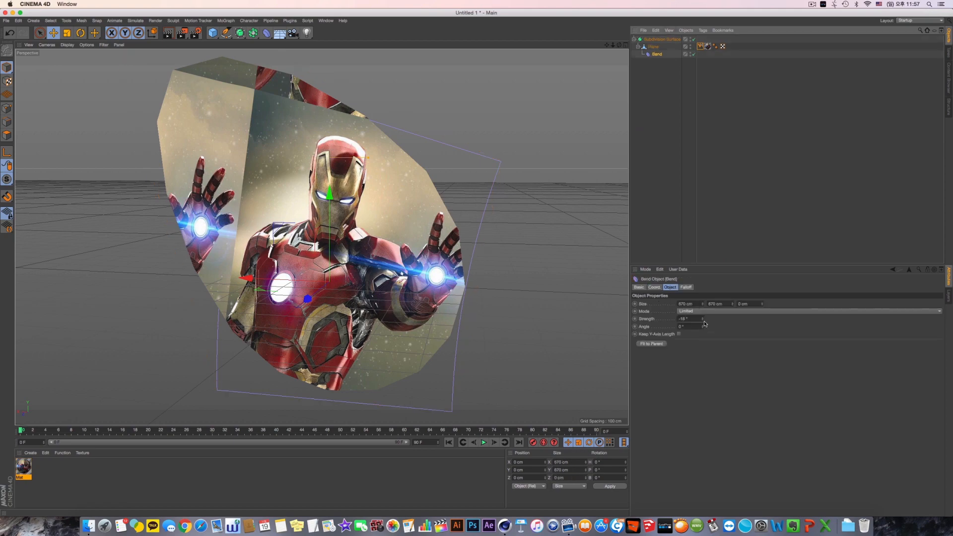
pyautogui.moveTo(704, 322)
pyautogui.mouseDown()
pyautogui.moveTo(685, 321)
pyautogui.moveTo(732, 322)
pyautogui.moveTo(701, 320)
pyautogui.mouseUp()
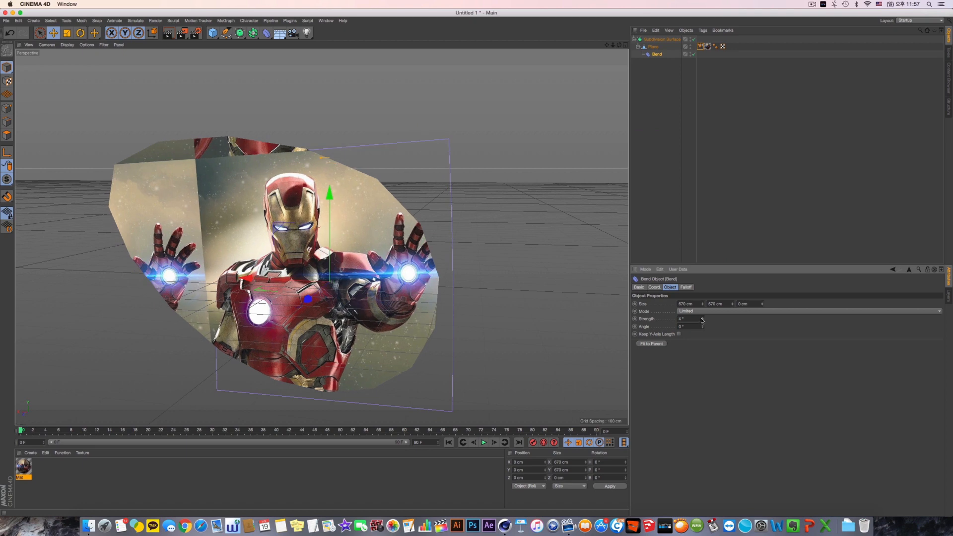
pyautogui.press('super+z')
pyautogui.press('super+z')
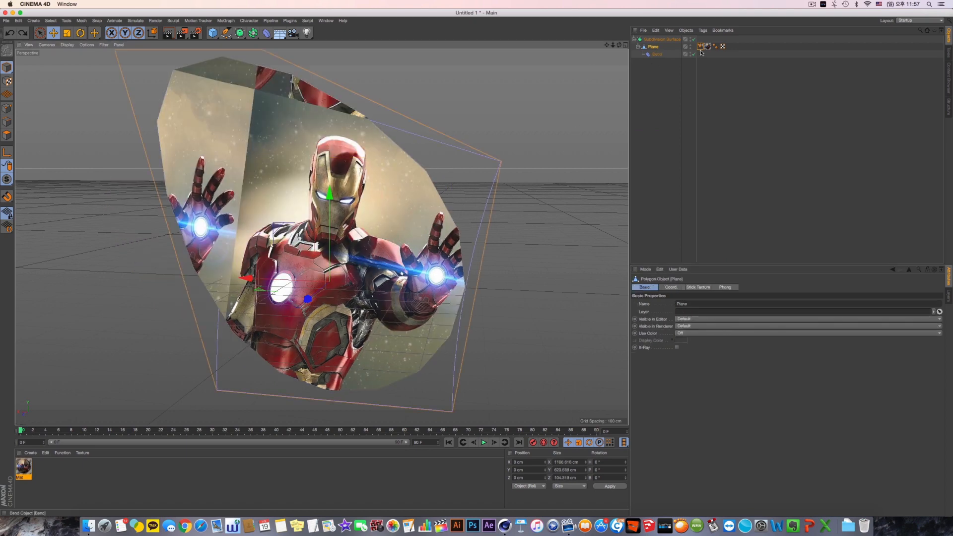
# Check the Stick Texture tag and set the Bend deformer's strength to 0°.
pyautogui.click(701, 47)
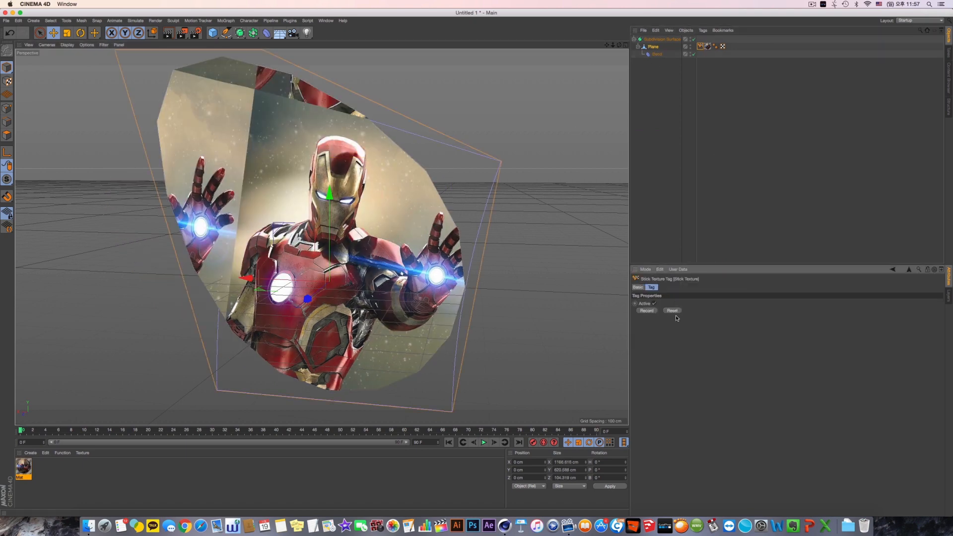
pyautogui.click(657, 54)
pyautogui.moveTo(699, 321); pyautogui.dragTo(668, 322)
pyautogui.write('0')
pyautogui.press('Return')
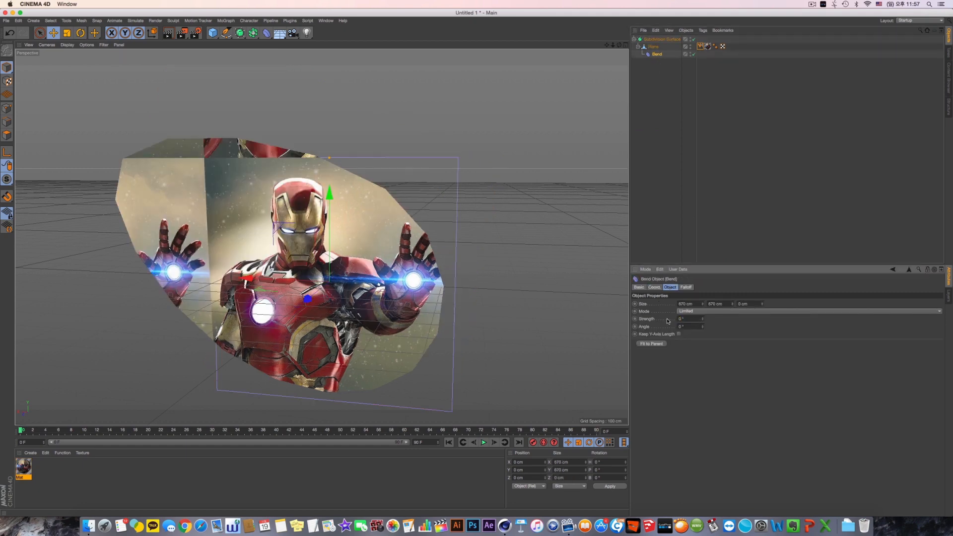
# Recheck the Stick Texture tag, then undo the Bend changes and the plane's corner deformation.
pyautogui.click(701, 47)
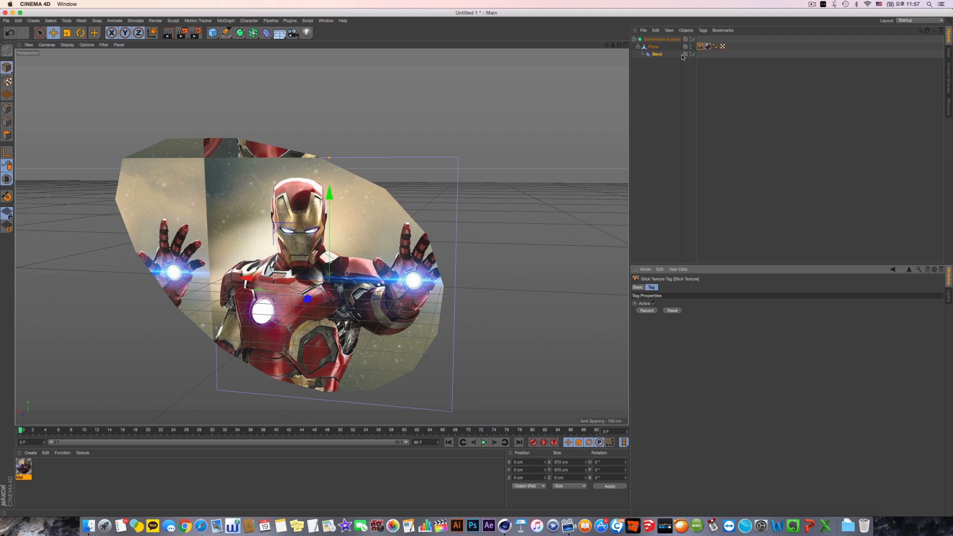
pyautogui.click(702, 47)
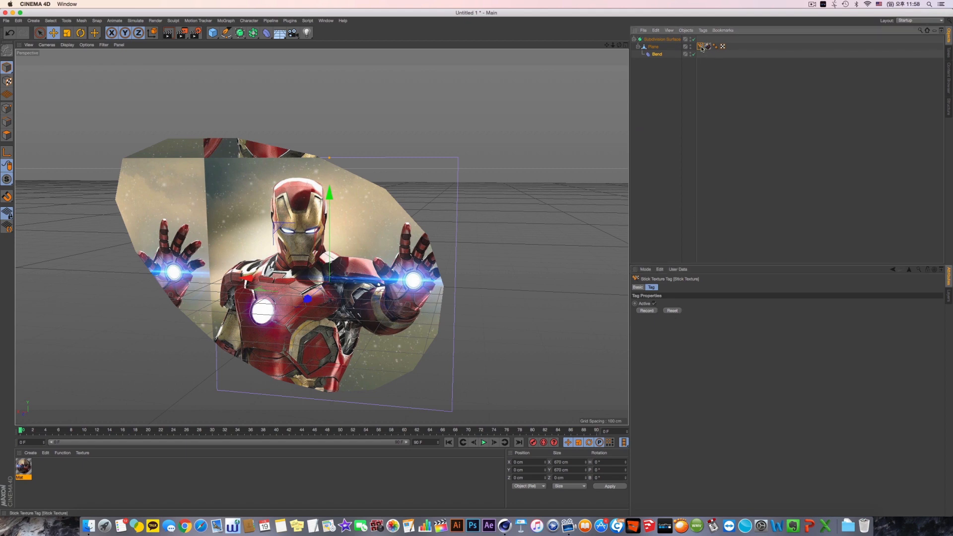
pyautogui.click(654, 47)
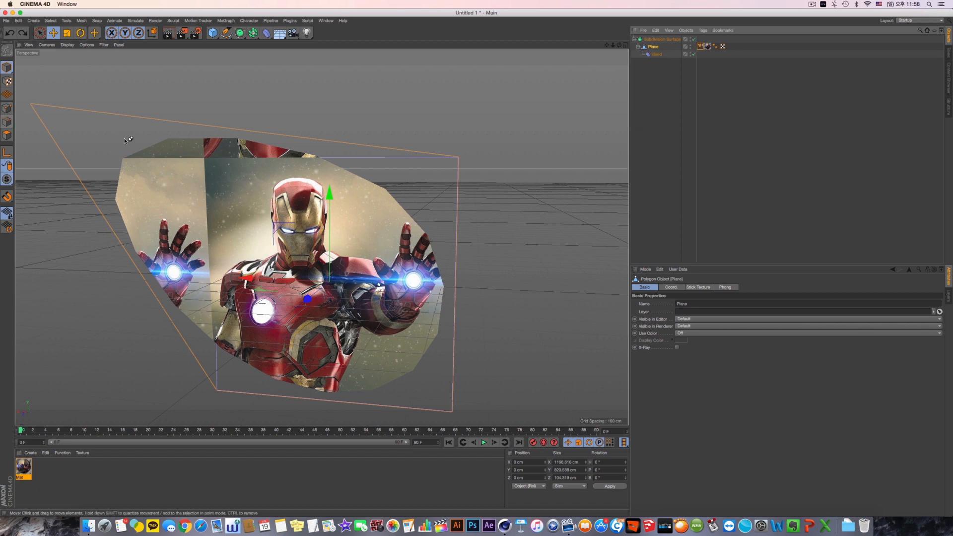
pyautogui.press('super+z')
pyautogui.press('super+z')
pyautogui.press('super+z')
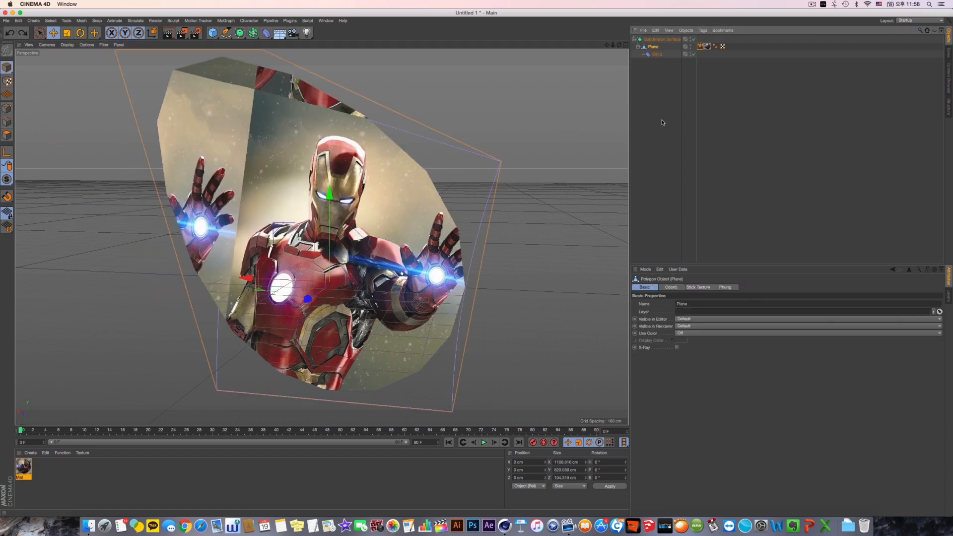
pyautogui.press('super+z')
pyautogui.press('super+z')
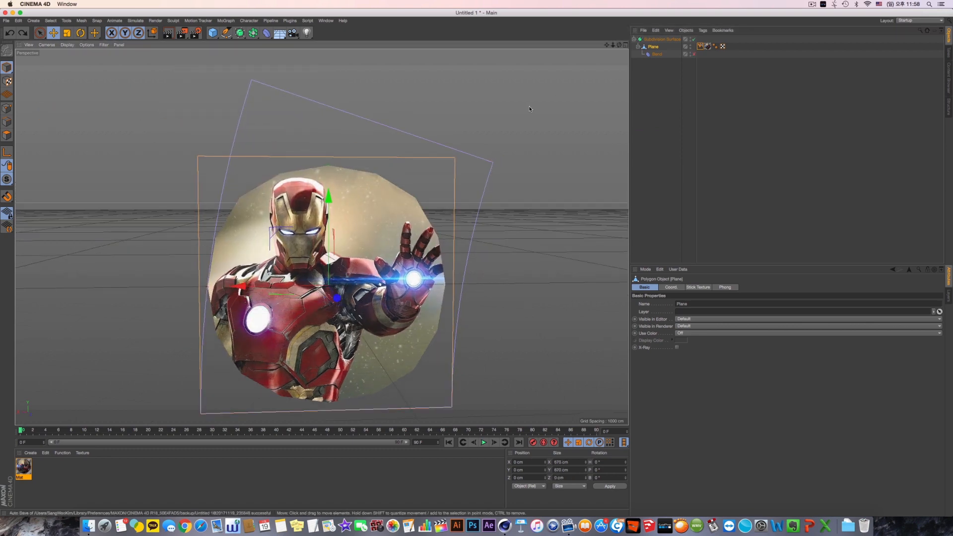
# Select the plane's upper-left corner point with Live Selection and move it outward and upward to stretch the image.
pyautogui.click(7, 108)
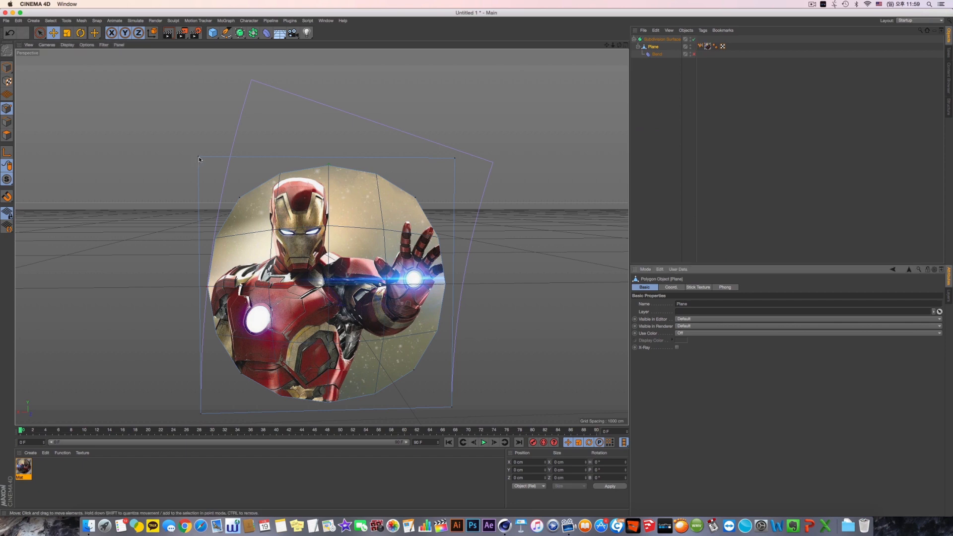
pyautogui.click(40, 33)
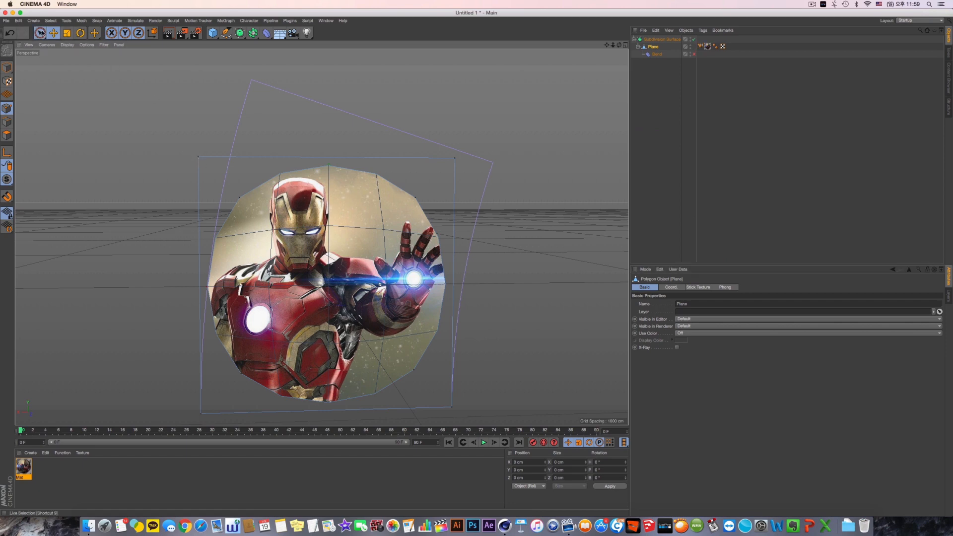
pyautogui.click(198, 156)
pyautogui.click(215, 175)
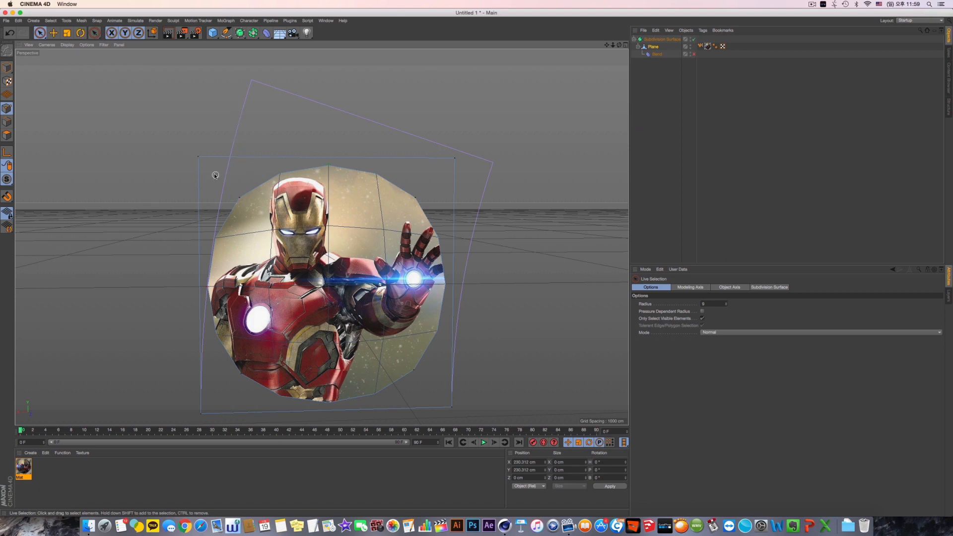
pyautogui.click(239, 195)
pyautogui.press('e')
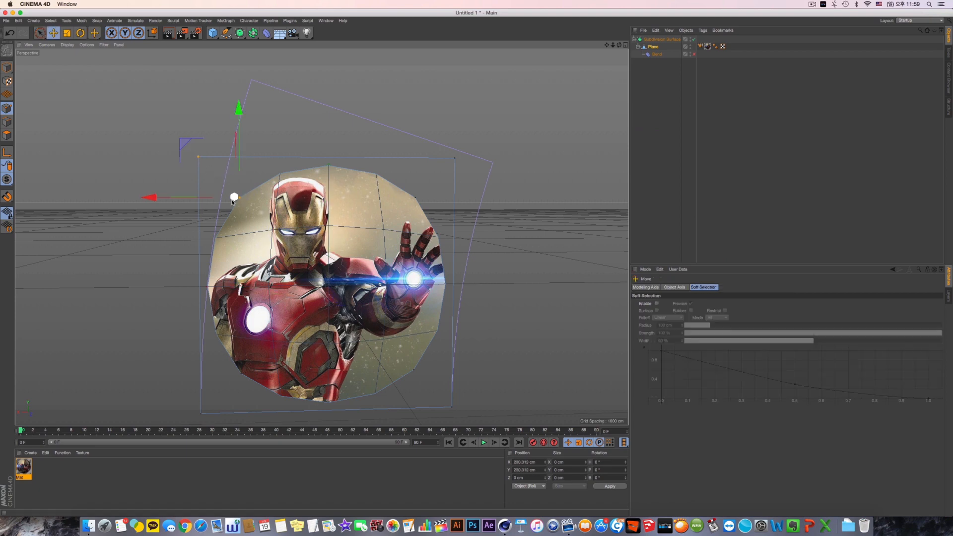
pyautogui.moveTo(239, 196); pyautogui.dragTo(154, 163)
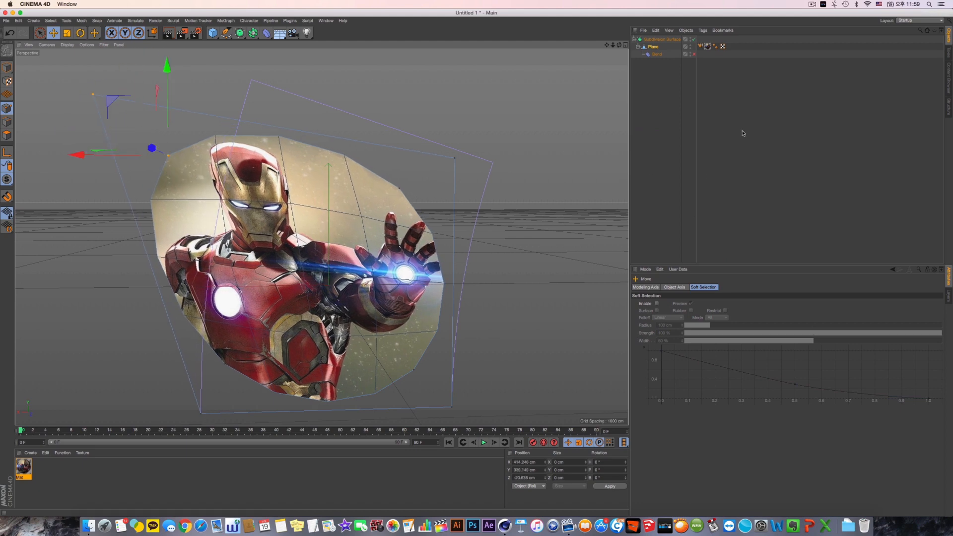
# Record the stretched plane's shape in the Stick Texture tag, try its Reset, and repeat the recording.
pyautogui.click(700, 46)
pyautogui.click(646, 311)
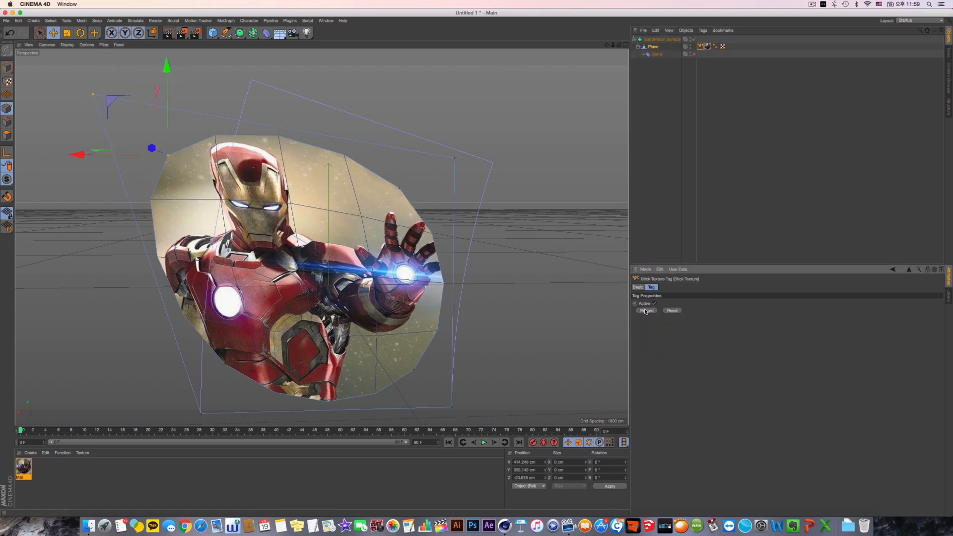
pyautogui.click(645, 311)
pyautogui.moveTo(322, 237)
pyautogui.keyDown('alt'); pyautogui.mouseDown()
pyautogui.moveTo(311, 217)
pyautogui.moveTo(408, 217)
pyautogui.mouseUp(); pyautogui.keyUp('alt')
pyautogui.click(672, 311)
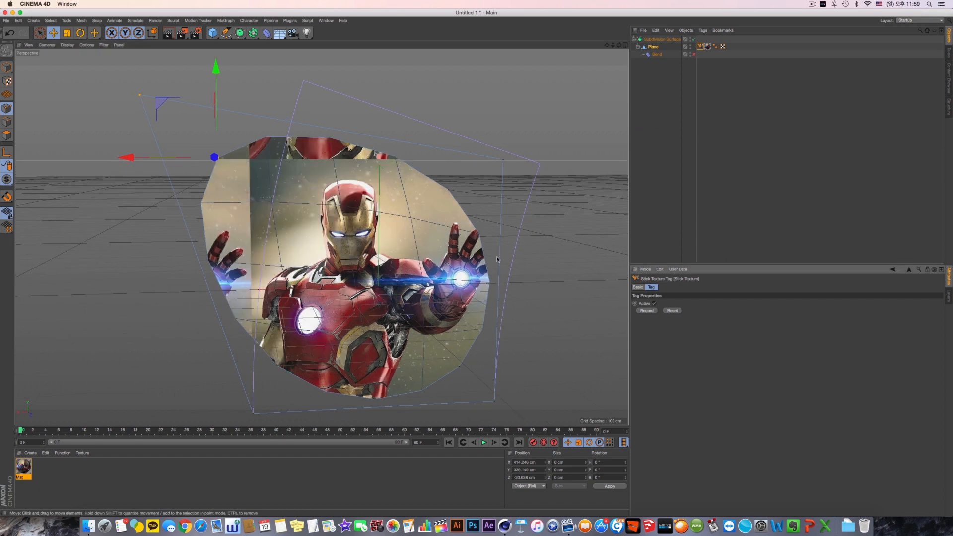
pyautogui.click(669, 87)
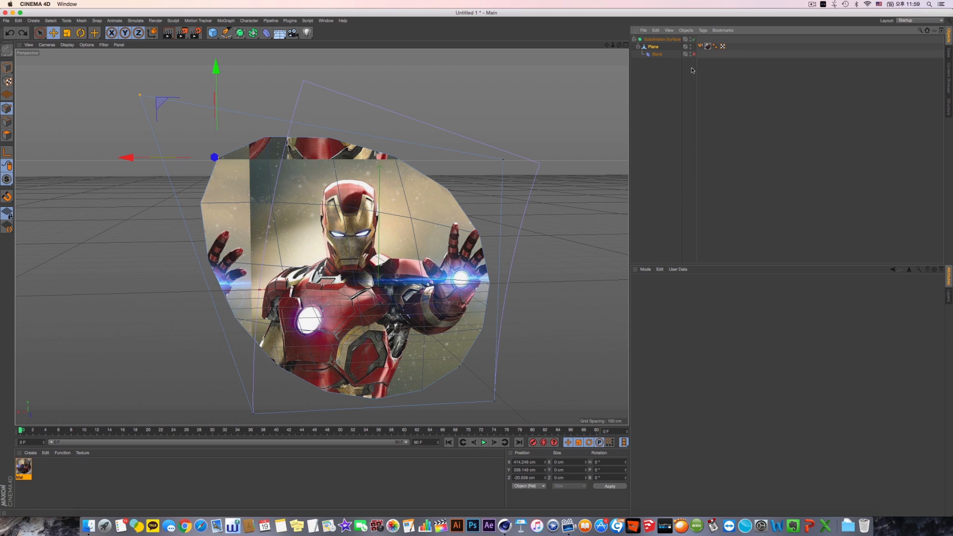
pyautogui.click(700, 46)
pyautogui.click(647, 313)
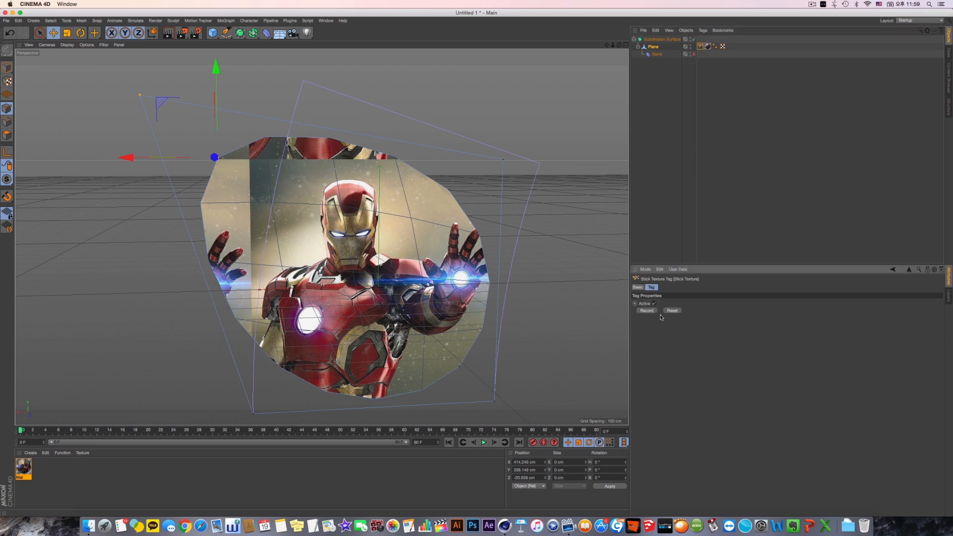
pyautogui.keyDown('alt'); pyautogui.moveTo(246, 133); pyautogui.dragTo(249, 154); pyautogui.keyUp('alt')
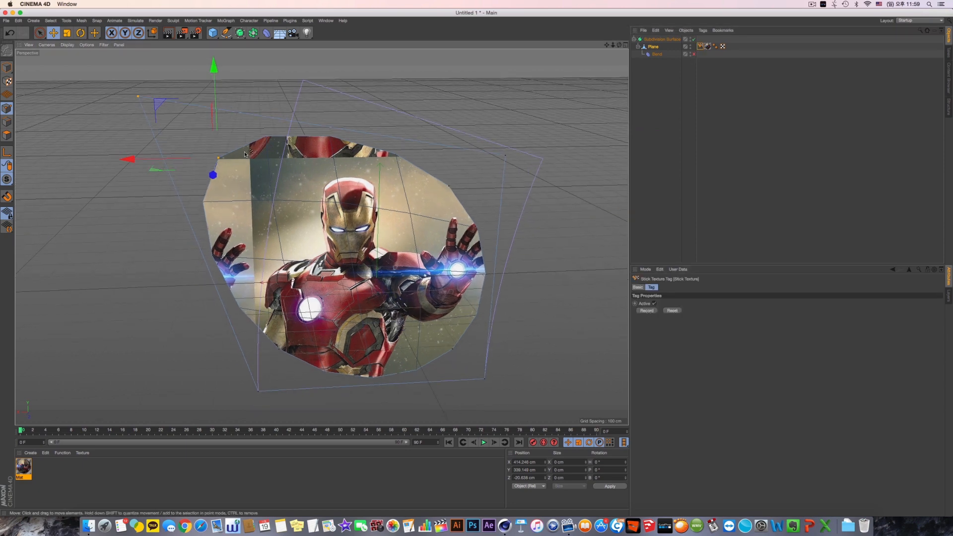
# Undo the Stick Texture changes and corner stretch, and disable the Subdivision Surface.
pyautogui.press('super+z')
pyautogui.press('super+z')
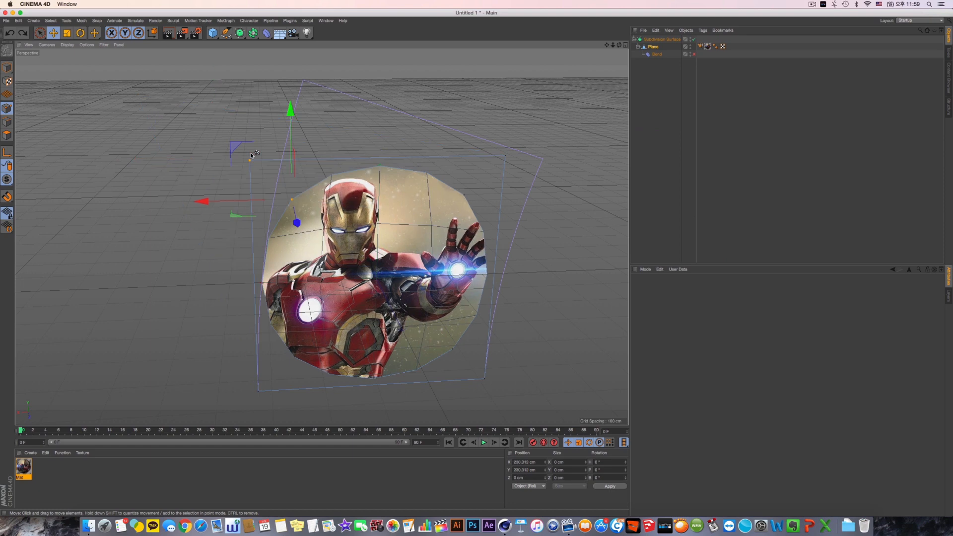
pyautogui.click(693, 39)
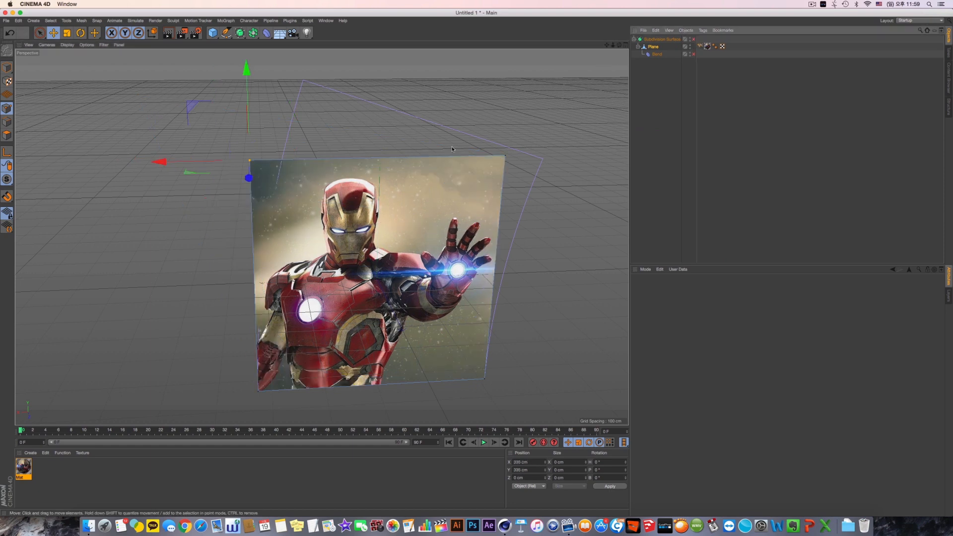
# Stretch the plane's upper-left corner point outward and record that shape in the Stick Texture tag.
pyautogui.keyDown('alt'); pyautogui.moveTo(355, 154); pyautogui.dragTo(162, 73); pyautogui.keyUp('alt')
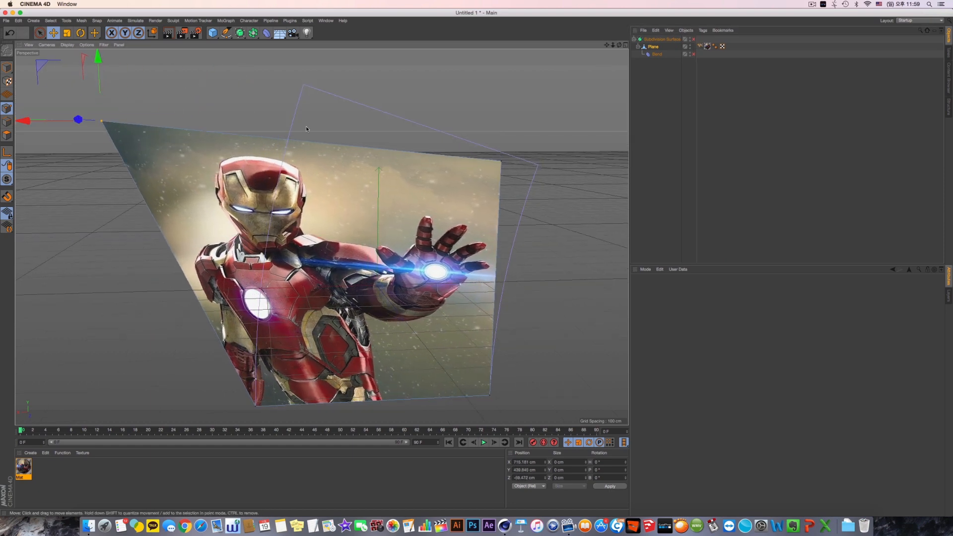
pyautogui.click(700, 46)
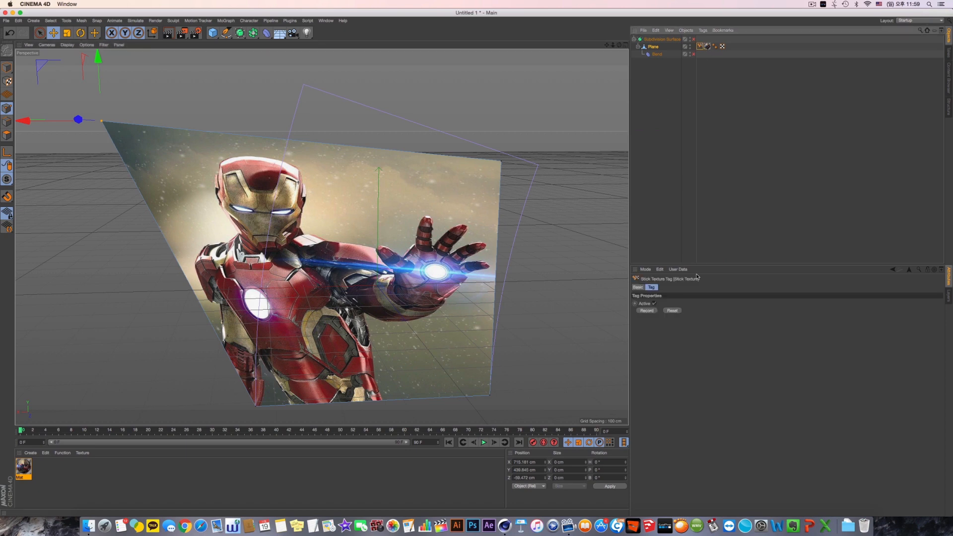
pyautogui.click(652, 312)
# Try moving the corner point back inward, and undo everything back to the square plane.
pyautogui.moveTo(181, 72)
pyautogui.keyDown('alt'); pyautogui.mouseDown()
pyautogui.moveTo(172, 74)
pyautogui.moveTo(184, 79)
pyautogui.mouseUp(); pyautogui.keyUp('alt')
pyautogui.moveTo(184, 79); pyautogui.dragTo(234, 106)
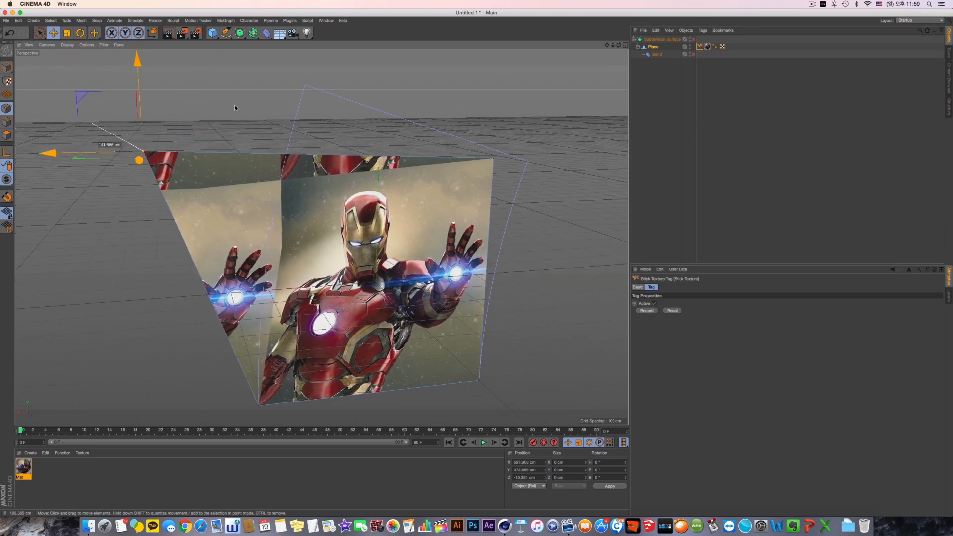
pyautogui.press('super+z')
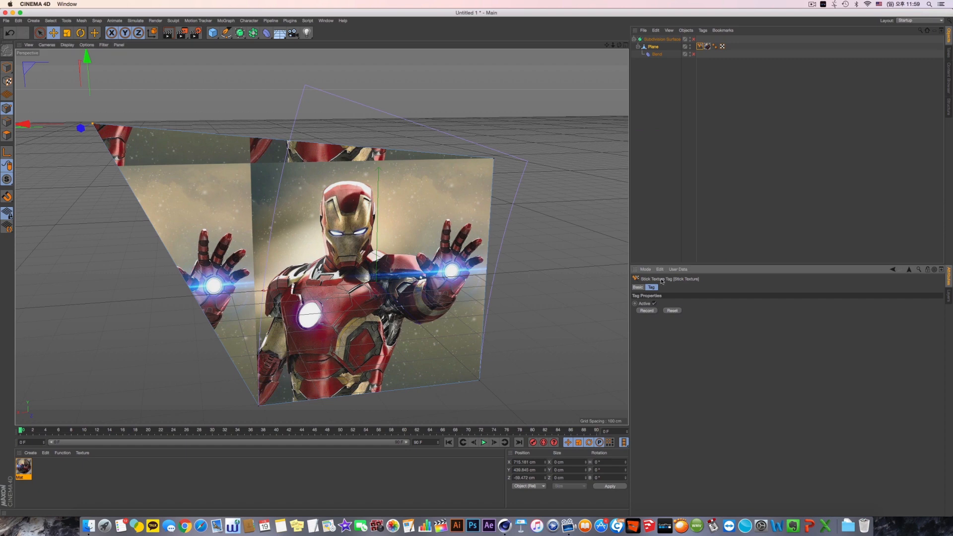
pyautogui.press('super+z')
pyautogui.press('super+z')
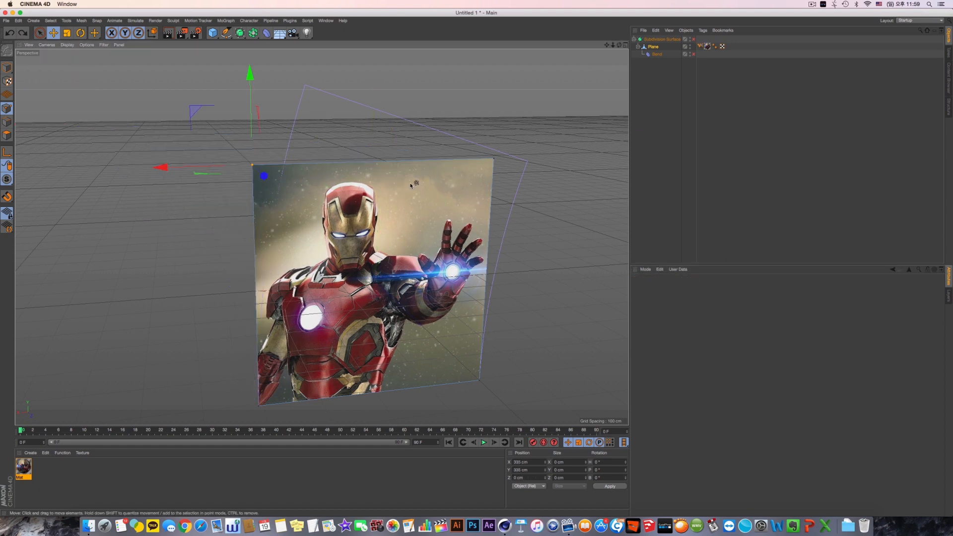
# Stretch the upper-left corner point outward by about 275 cm and reset the plane with the Stick Texture tag.
pyautogui.keyDown('alt'); pyautogui.moveTo(415, 185); pyautogui.dragTo(385, 182); pyautogui.keyUp('alt')
pyautogui.moveTo(285, 136); pyautogui.dragTo(189, 100)
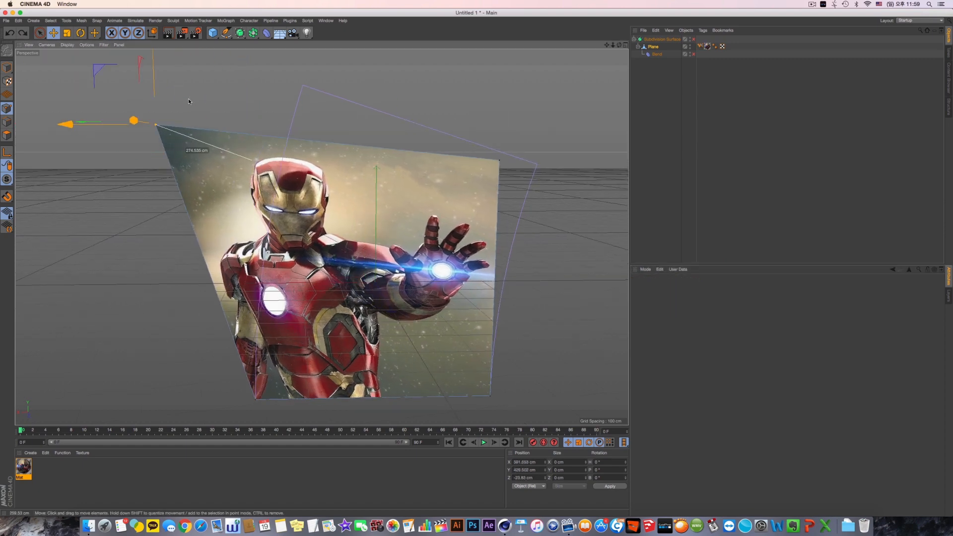
pyautogui.click(700, 46)
pyautogui.click(672, 311)
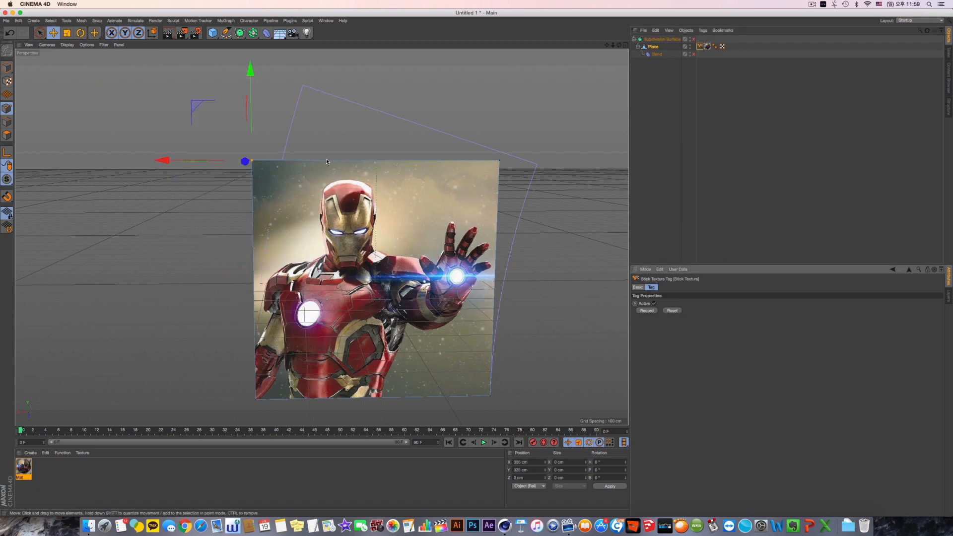
# Try stretching the corner point outward twice, undoing the first move and resetting the second with the Stick Texture tag.
pyautogui.moveTo(251, 161); pyautogui.dragTo(135, 94)
pyautogui.press('super+z')
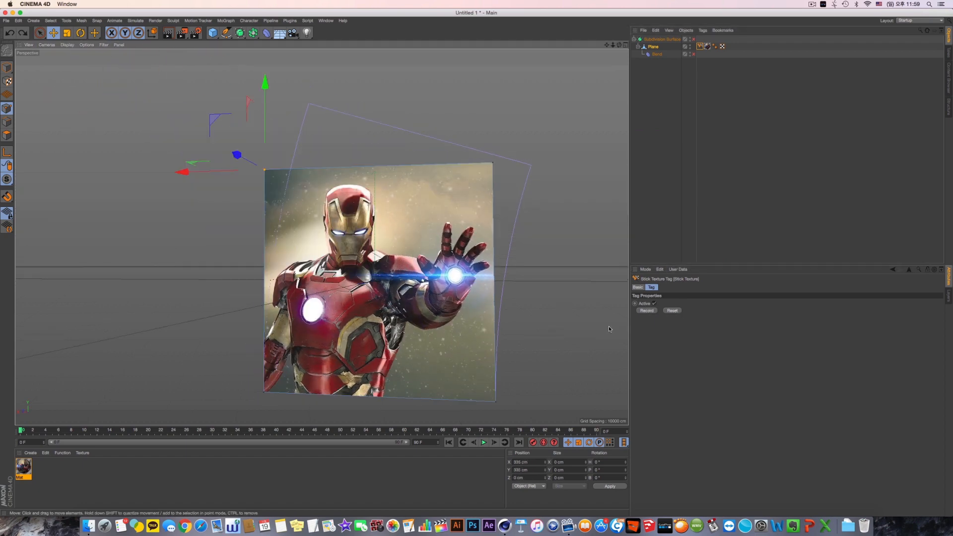
pyautogui.moveTo(546, 254); pyautogui.dragTo(424, 198)
pyautogui.click(651, 312)
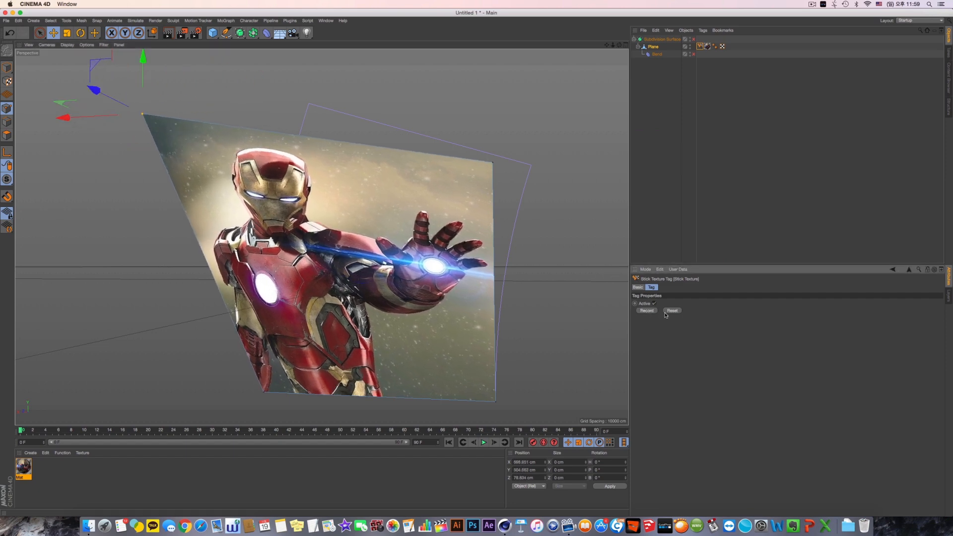
pyautogui.click(671, 312)
pyautogui.keyDown('alt'); pyautogui.moveTo(370, 230); pyautogui.dragTo(400, 233); pyautogui.keyUp('alt')
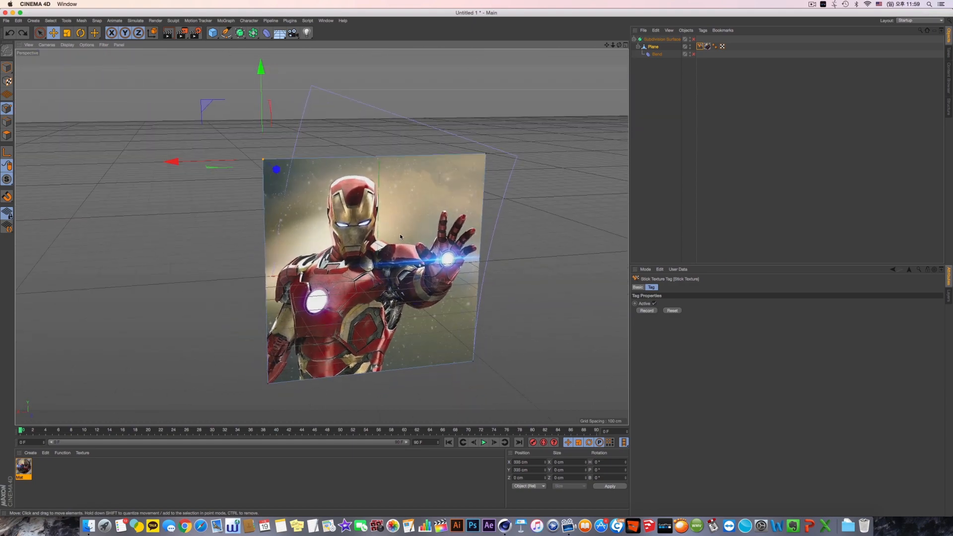
# Undo a trial corner move and record the square plane's shape in the Stick Texture tag.
pyautogui.click(700, 47)
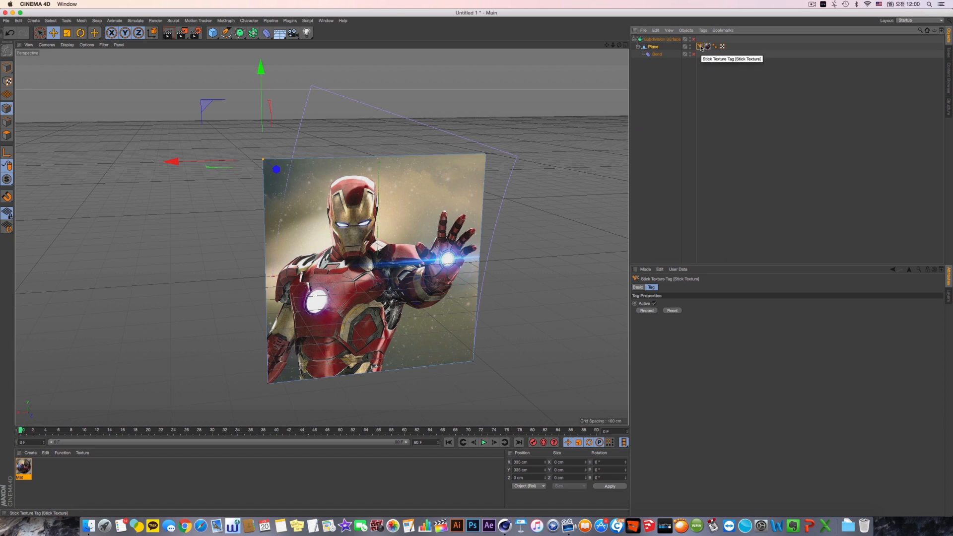
pyautogui.keyDown('alt'); pyautogui.moveTo(510, 201); pyautogui.dragTo(445, 171); pyautogui.keyUp('alt')
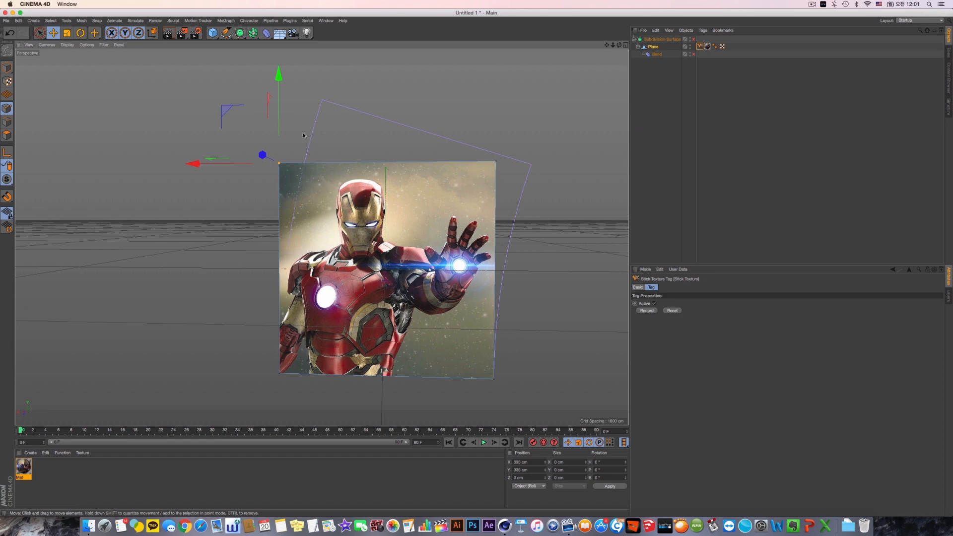
pyautogui.moveTo(303, 135); pyautogui.dragTo(151, 72)
pyautogui.press('super+z')
pyautogui.click(653, 312)
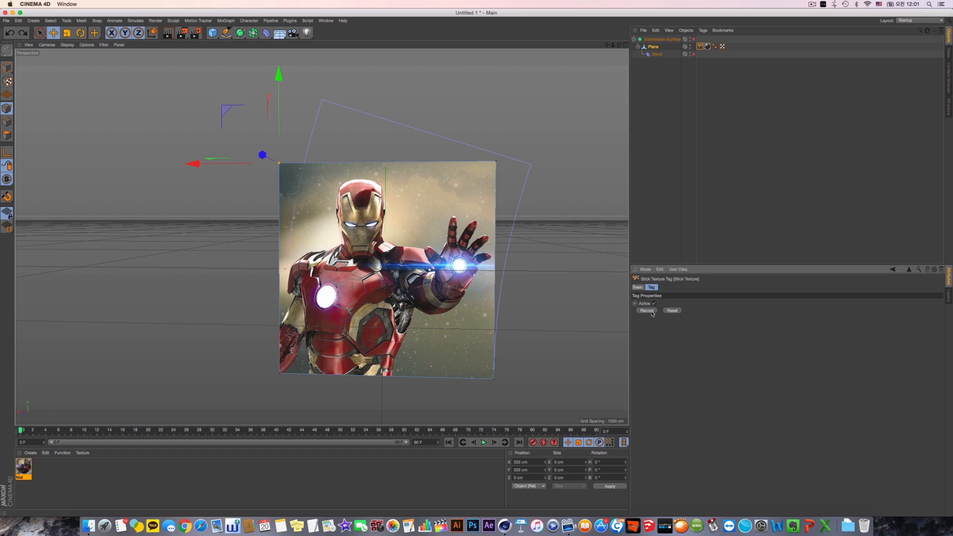
pyautogui.click(653, 312)
pyautogui.click(652, 313)
pyautogui.click(653, 313)
pyautogui.click(652, 313)
# Stretch the corner point far outward and restore the plane's recorded shape with the Stick Texture tag's Reset.
pyautogui.moveTo(389, 195); pyautogui.dragTo(165, 135)
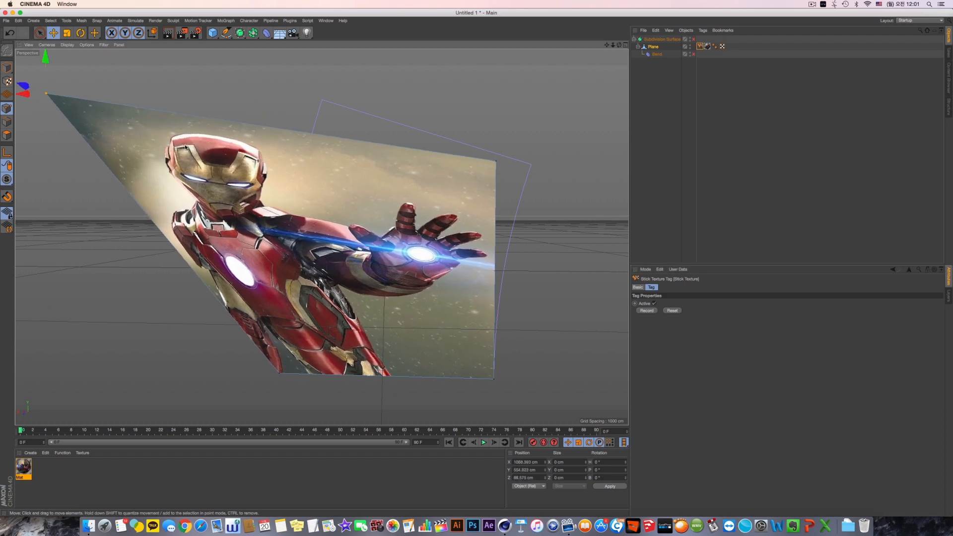
pyautogui.scroll(-2, 384, 217)
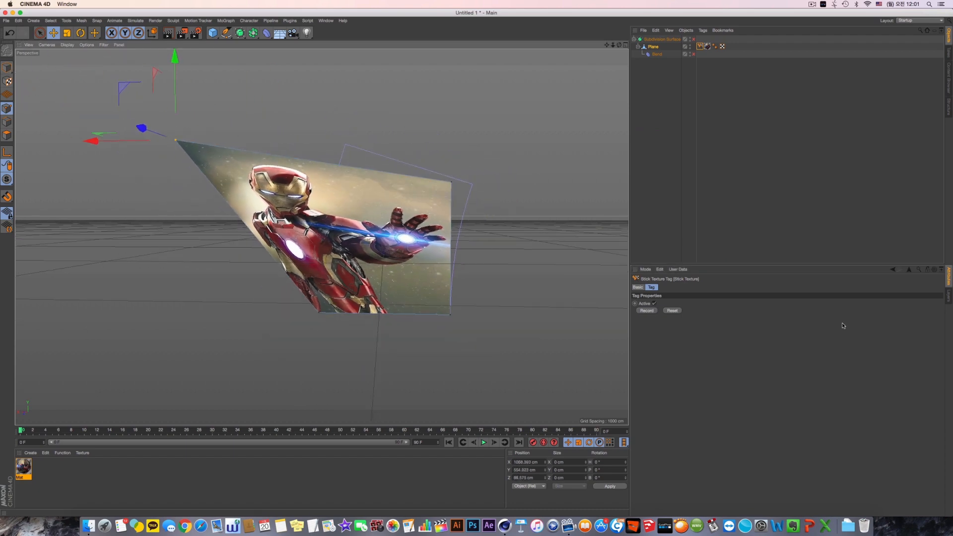
pyautogui.click(7, 67)
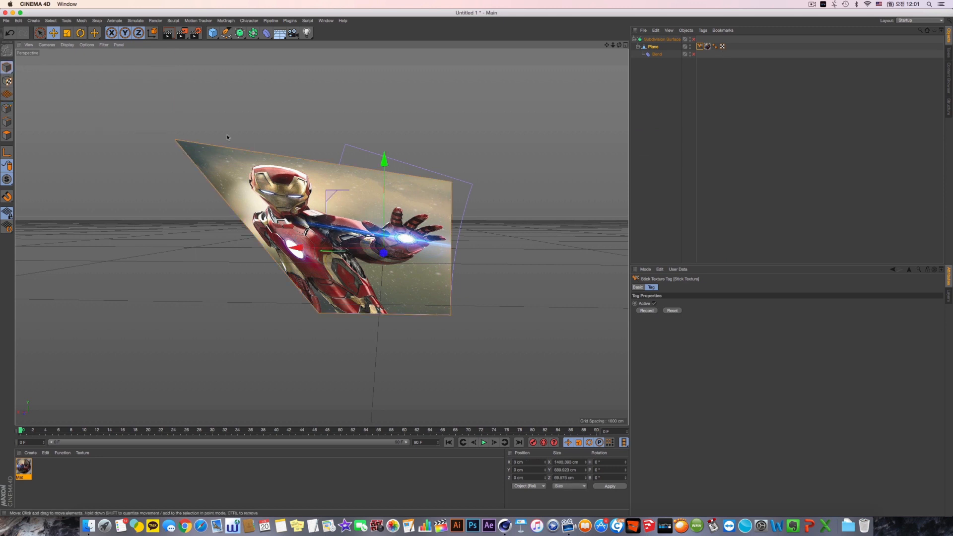
pyautogui.keyDown('alt'); pyautogui.moveTo(302, 222); pyautogui.dragTo(324, 250, button='middle'); pyautogui.keyUp('alt')
pyautogui.click(7, 109)
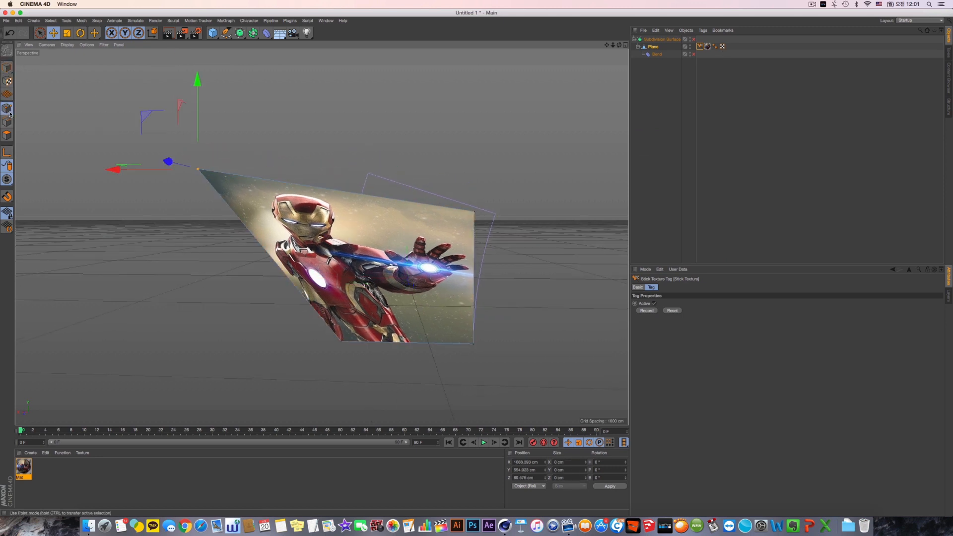
pyautogui.click(678, 311)
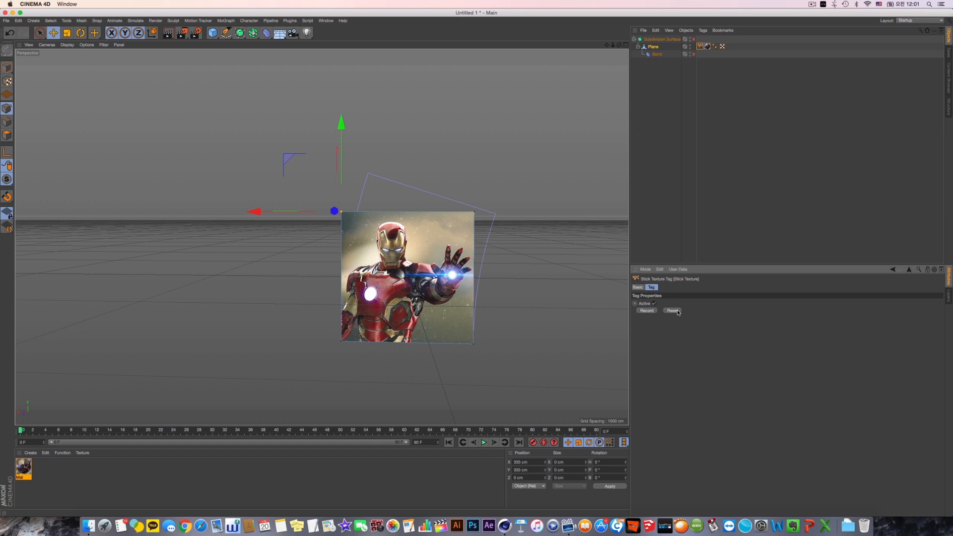
# Move the corner point to about X 1009 cm, Y 715 cm, reset the plane, and undo the reset.
pyautogui.scroll(5, 504, 263)
pyautogui.keyDown('alt'); pyautogui.moveTo(504, 263); pyautogui.dragTo(556, 263, button='middle'); pyautogui.keyUp('alt')
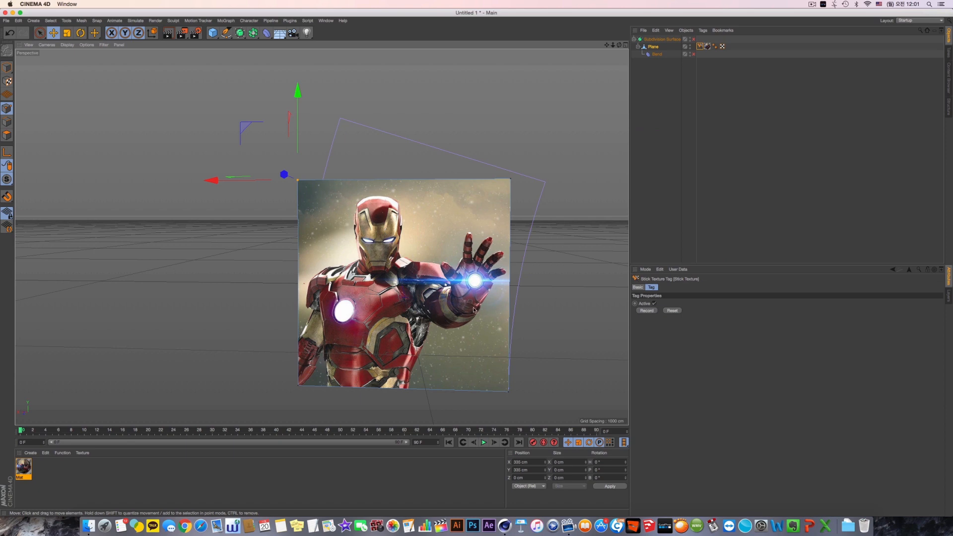
pyautogui.moveTo(474, 310); pyautogui.dragTo(271, 196)
pyautogui.click(667, 311)
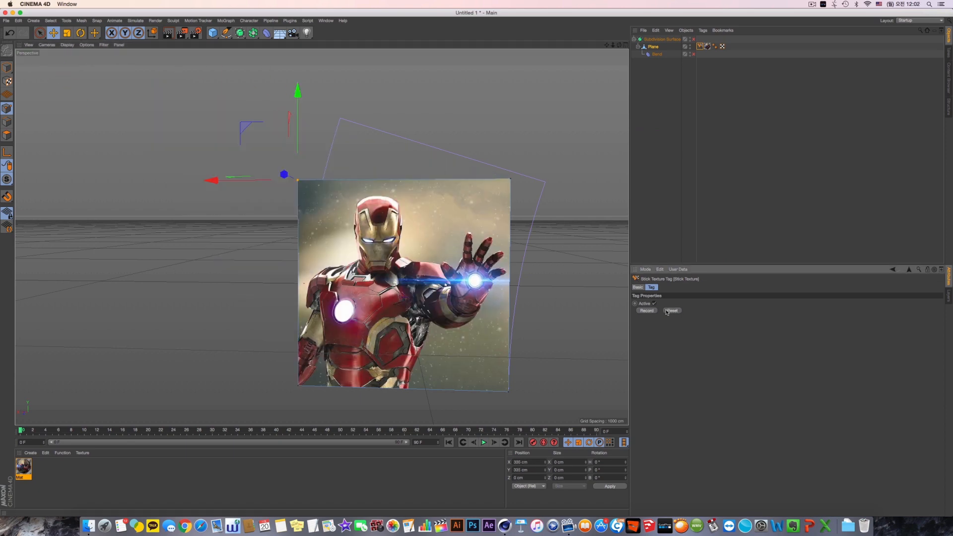
pyautogui.press('super+z')
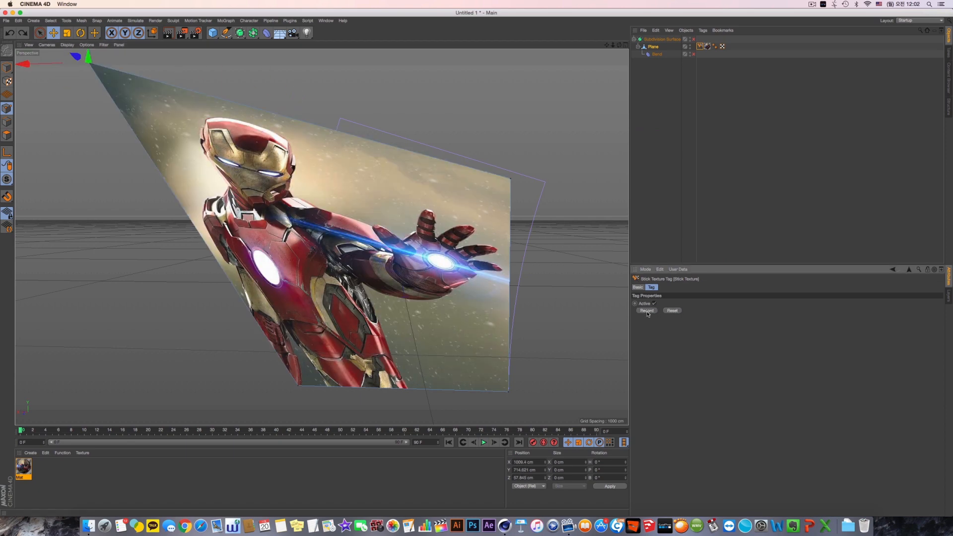
# Record the stretched plane in the Stick Texture tag and try resetting it from that recording.
pyautogui.keyDown('alt'); pyautogui.moveTo(442, 234); pyautogui.dragTo(351, 168); pyautogui.keyUp('alt')
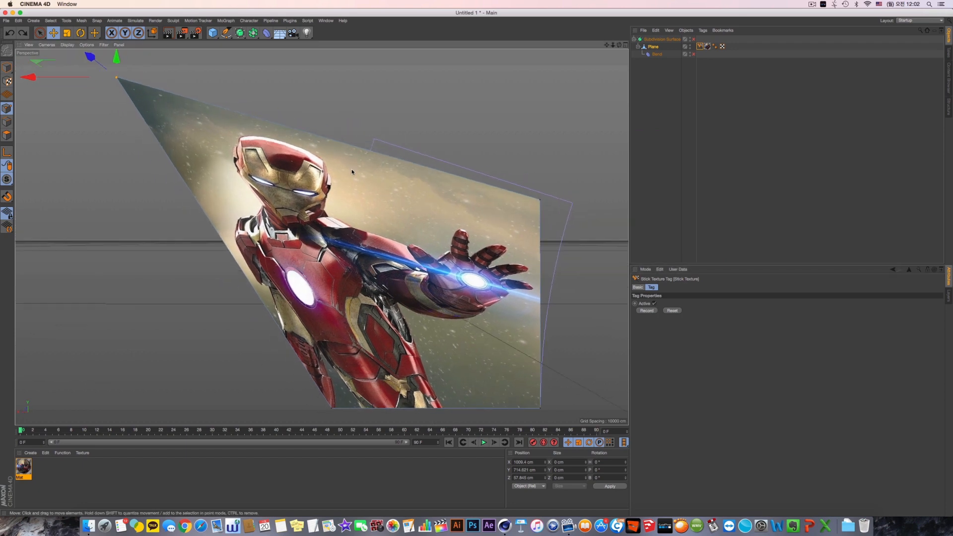
pyautogui.moveTo(269, 56); pyautogui.dragTo(292, 90)
pyautogui.keyDown('alt'); pyautogui.moveTo(437, 301); pyautogui.dragTo(373, 240, button='middle'); pyautogui.keyUp('alt')
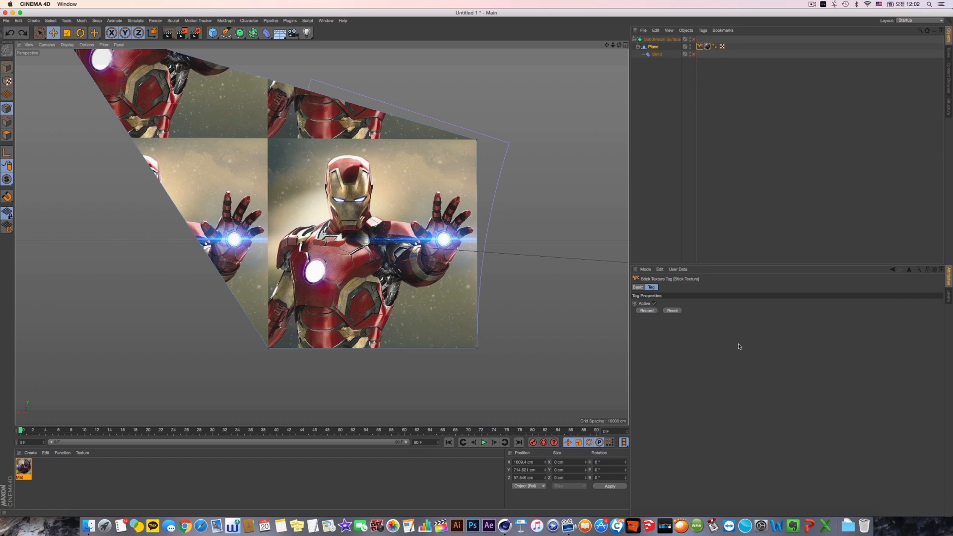
pyautogui.click(674, 311)
pyautogui.click(673, 313)
pyautogui.keyDown('alt'); pyautogui.moveTo(286, 197); pyautogui.dragTo(344, 240, button='middle'); pyautogui.keyUp('alt')
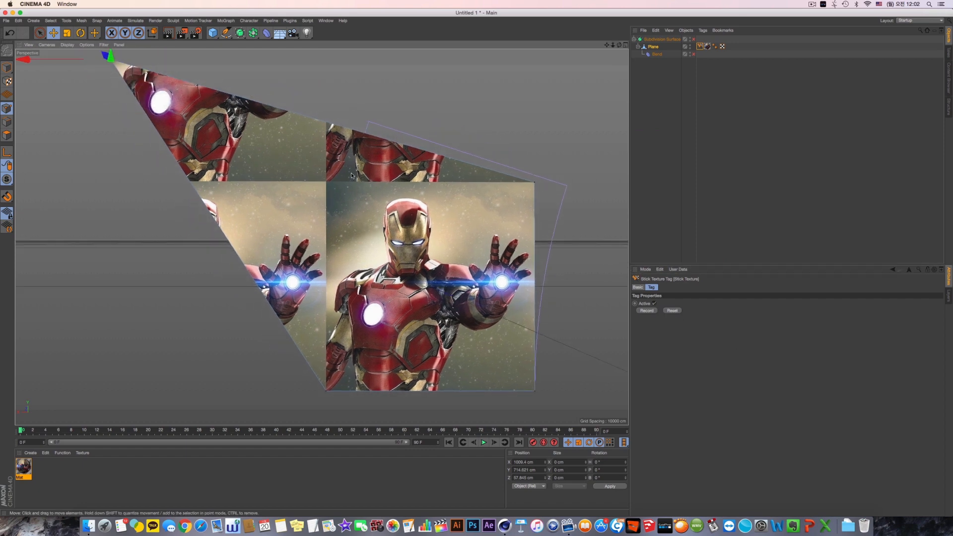
# Undo back to the square plane and, after one discarded stretch, move the corner point to about X 1041 cm, Y 729 cm.
pyautogui.press('super+z')
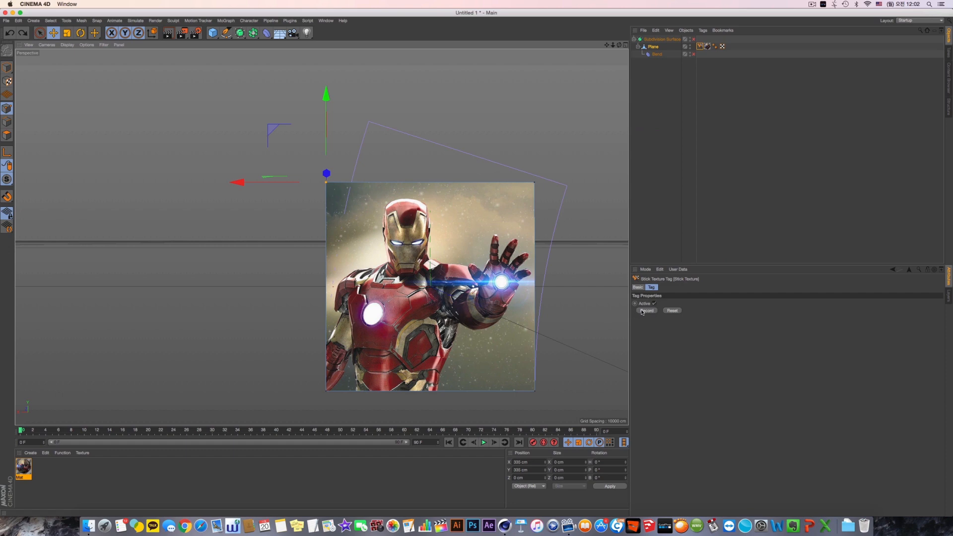
pyautogui.moveTo(457, 199); pyautogui.dragTo(247, 146)
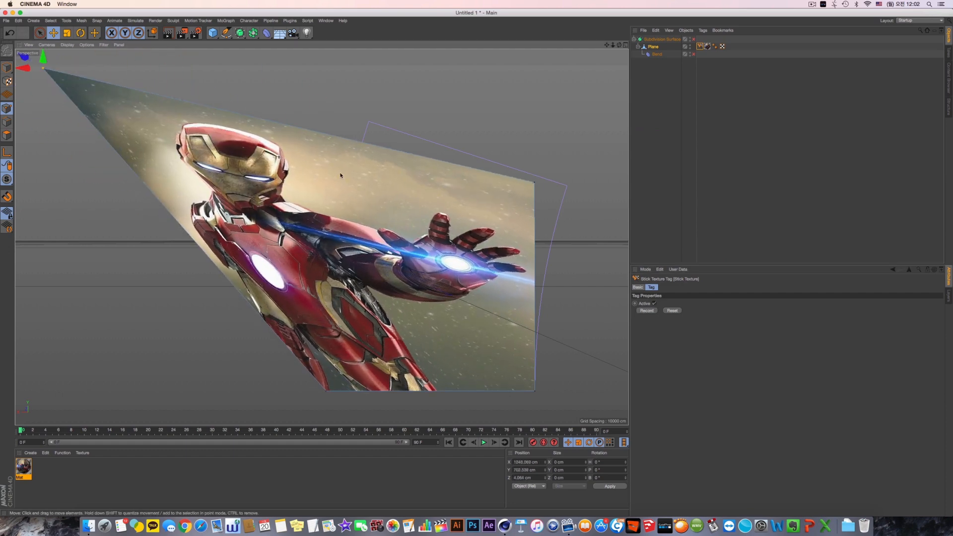
pyautogui.press('super+z')
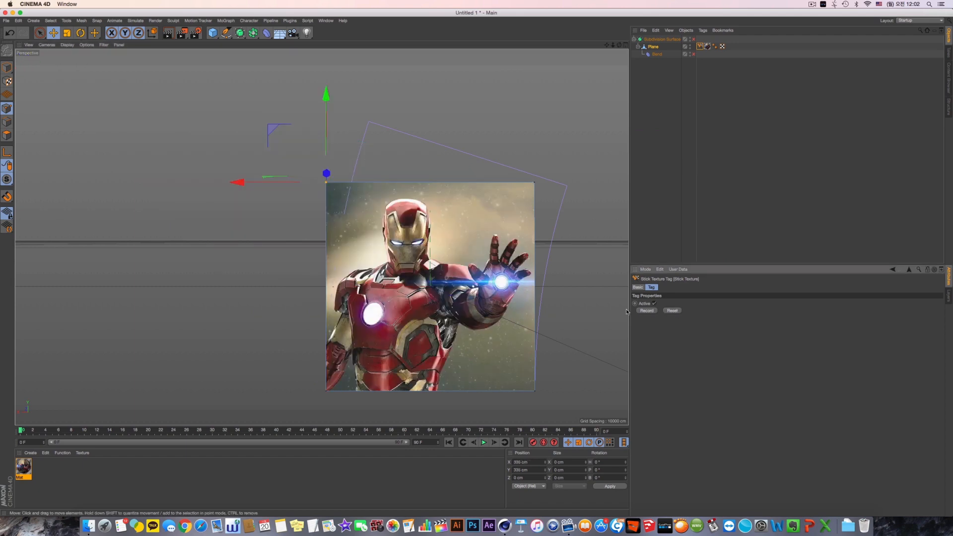
pyautogui.moveTo(460, 254); pyautogui.dragTo(355, 234)
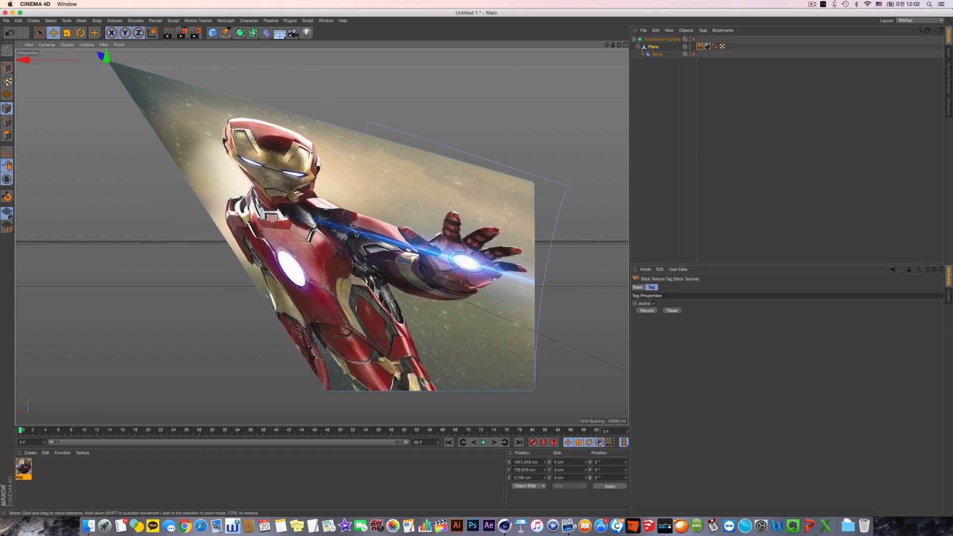
# Record the stretched plane in the Stick Texture tag, pull the corner point inward, and undo back to the square plane.
pyautogui.click(646, 311)
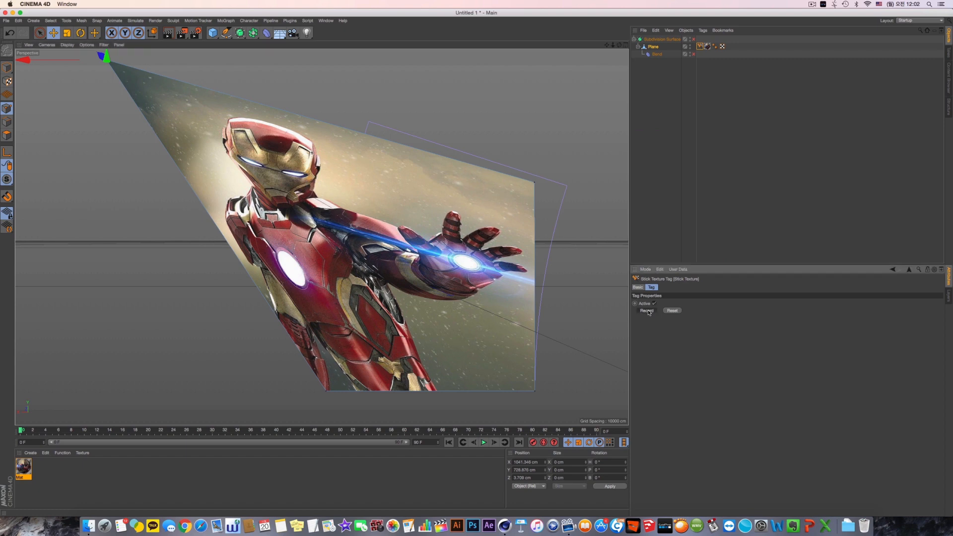
pyautogui.moveTo(264, 183); pyautogui.dragTo(557, 332)
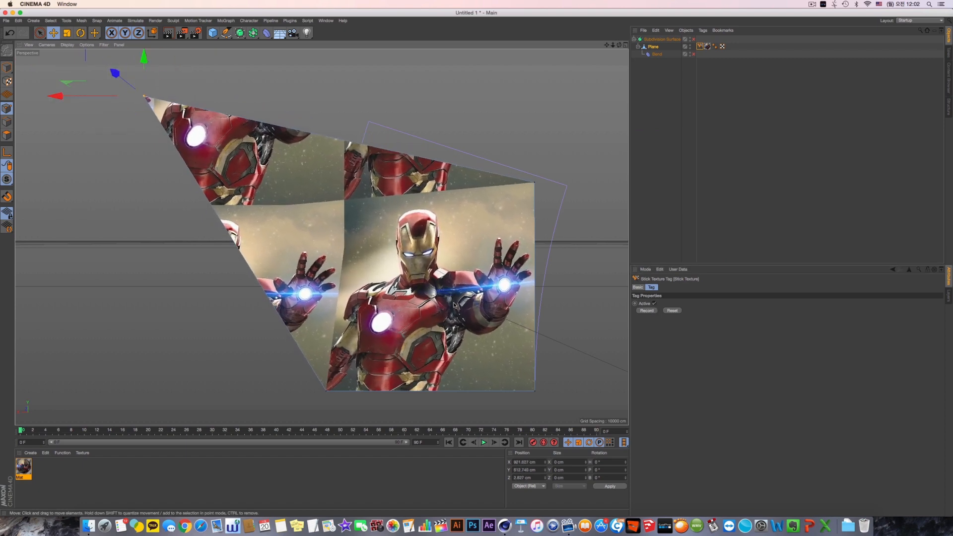
pyautogui.press('super+z')
pyautogui.press('super+z')
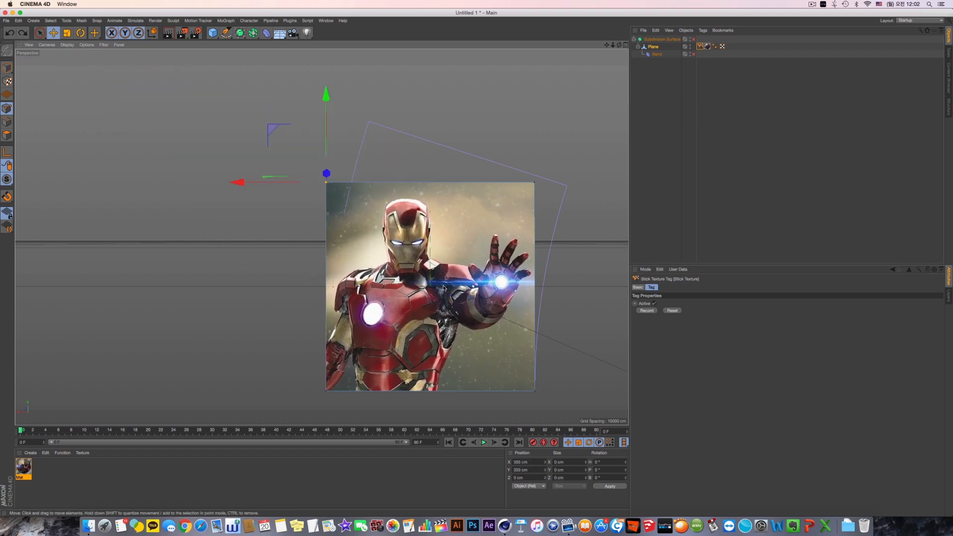
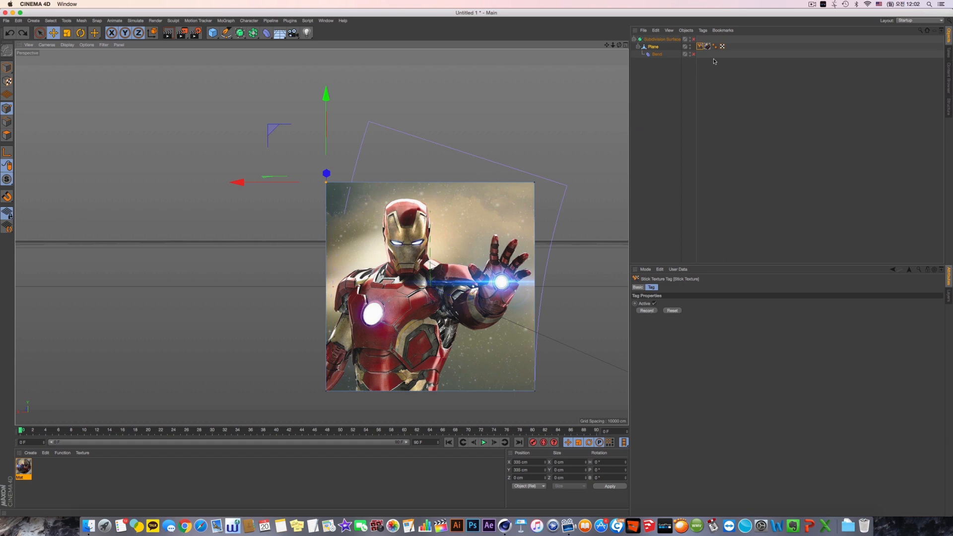
# Switch to Model mode and delete the Bend, Plane and Subdivision Surface objects.
pyautogui.click(699, 47)
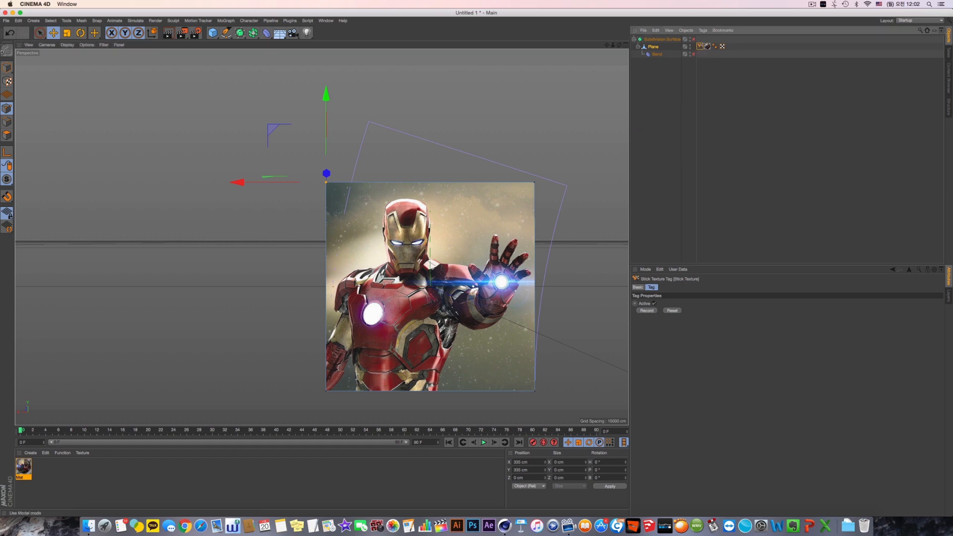
pyautogui.click(7, 68)
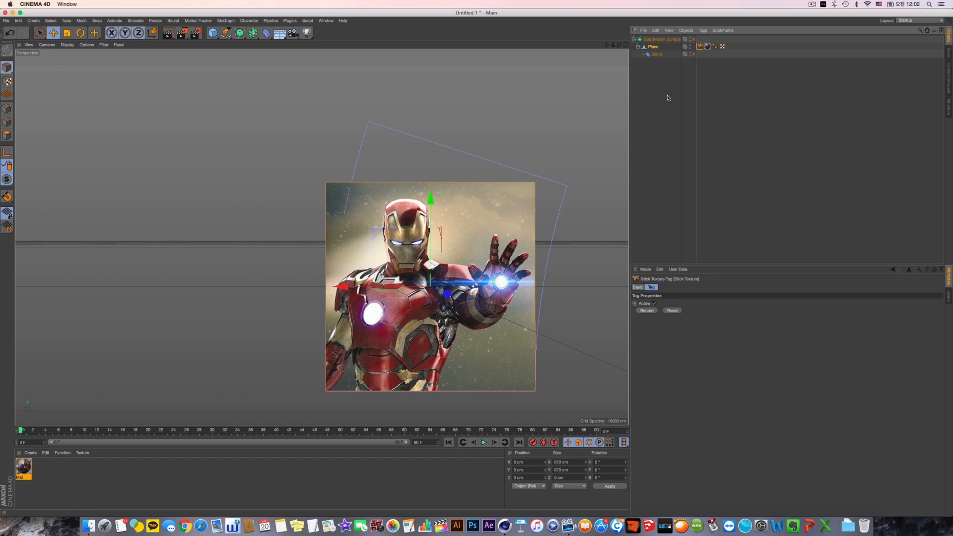
pyautogui.click(672, 69)
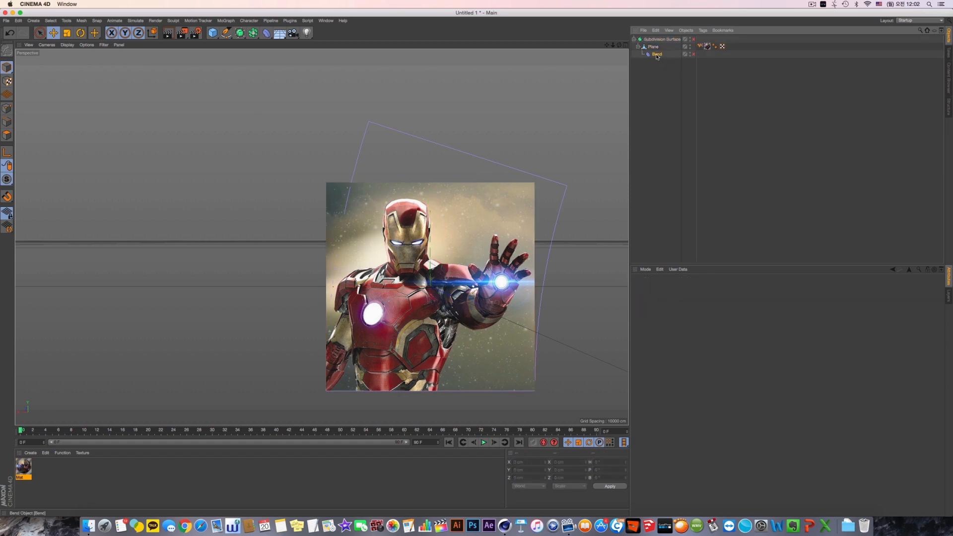
pyautogui.click(657, 55)
pyautogui.press('Delete')
pyautogui.click(655, 47)
pyautogui.press('Delete')
pyautogui.click(660, 40)
pyautogui.press('Delete')
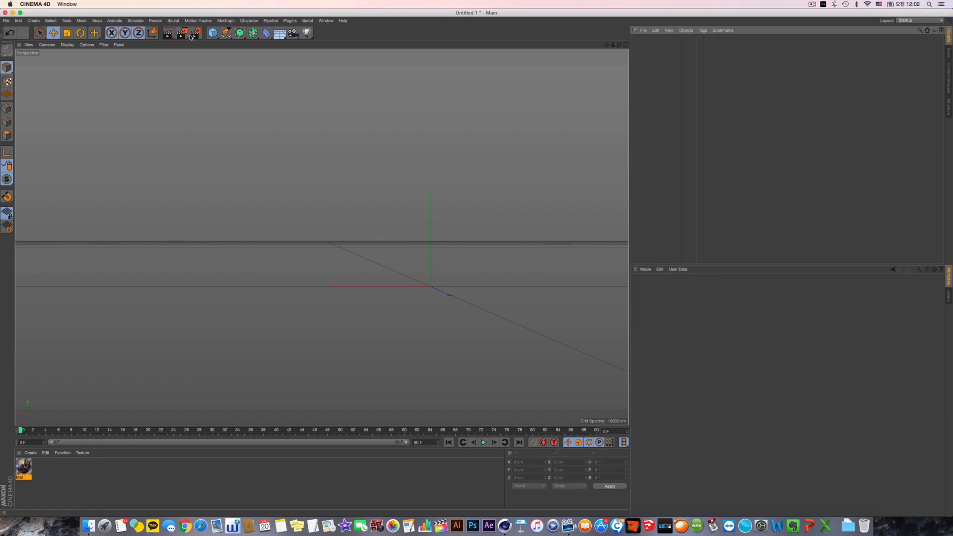
# Add a cube primitive to the emptied scene.
pyautogui.click(213, 32)
pyautogui.rightClick(642, 40)
pyautogui.moveTo(734, 47)
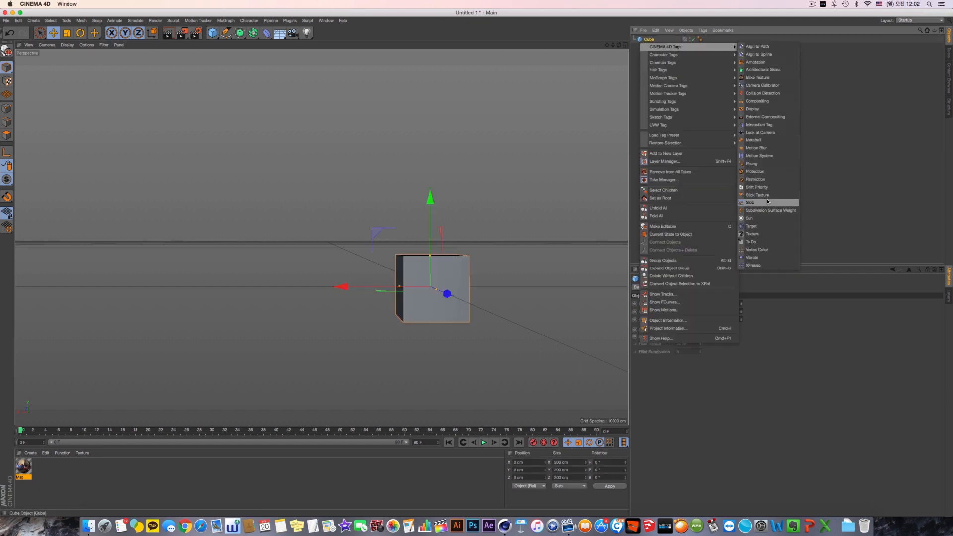
pyautogui.click(849, 170)
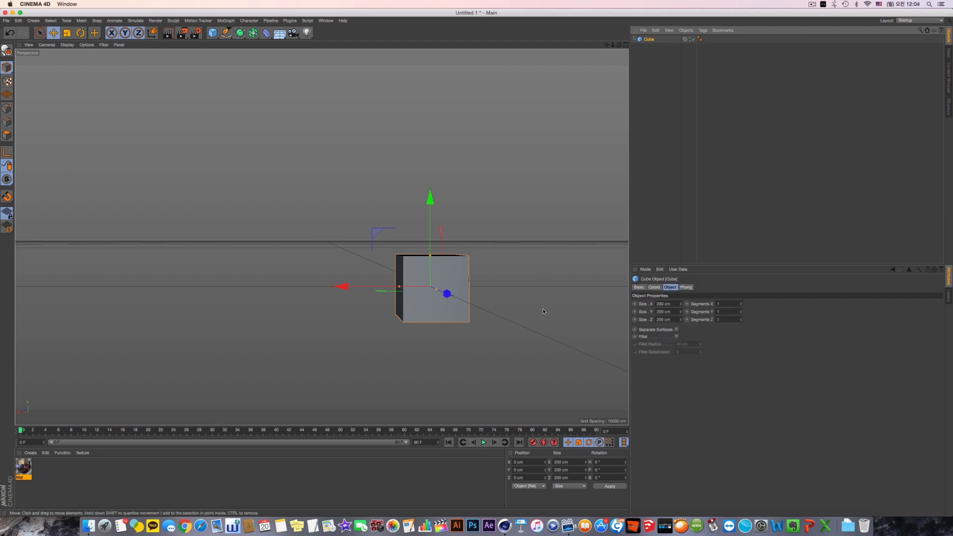
# Add a Stop tag to the cube, check its generator and deformer options, and delete the tag.
pyautogui.keyDown('alt'); pyautogui.moveTo(477, 232); pyautogui.dragTo(377, 188); pyautogui.keyUp('alt')
pyautogui.rightClick(650, 39)
pyautogui.moveTo(705, 45)
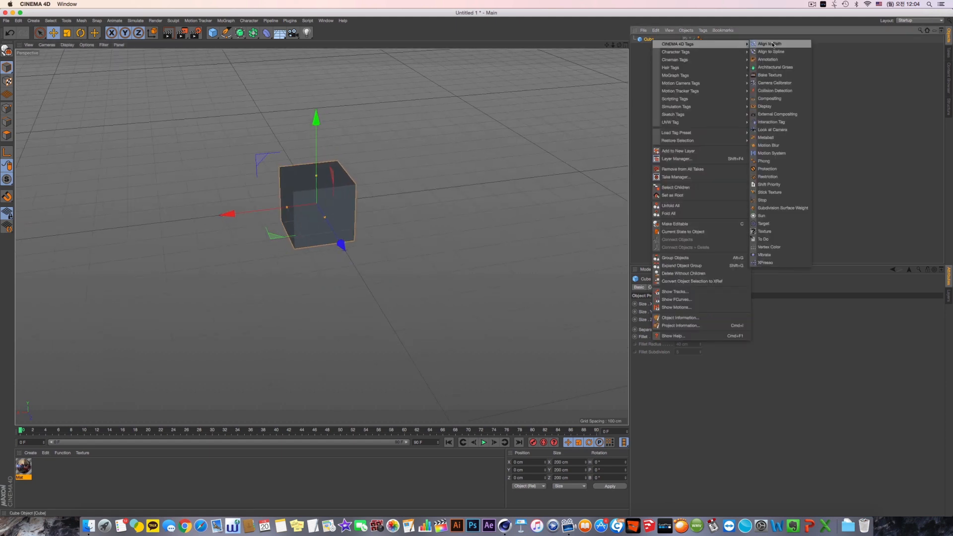
pyautogui.click(794, 200)
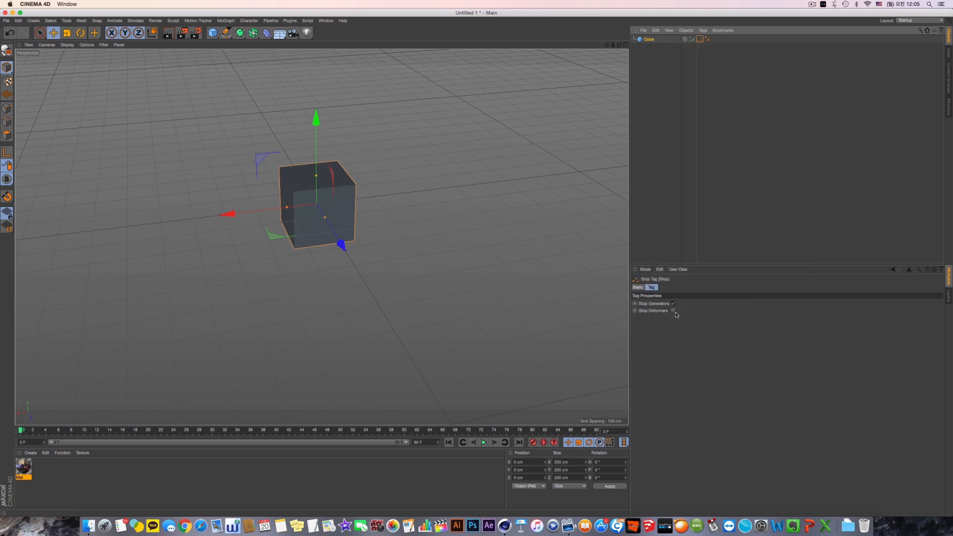
pyautogui.press('Delete')
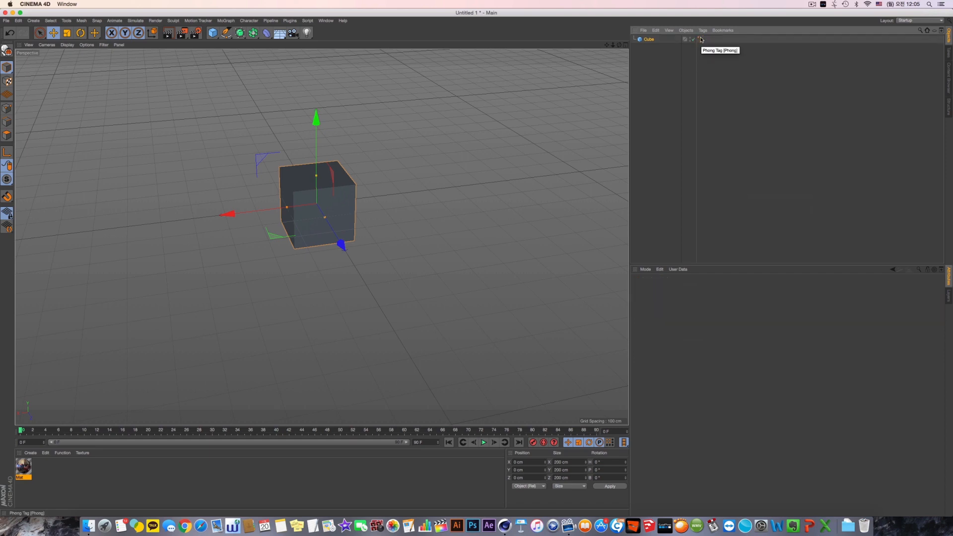
# Place the cube under a new Subdivision Surface.
pyautogui.rightClick(700, 40)
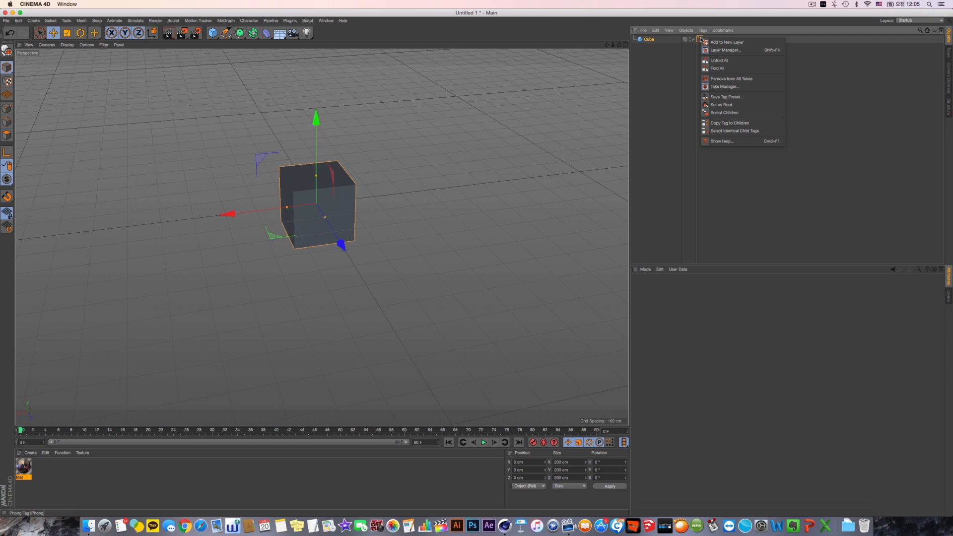
pyautogui.click(643, 41)
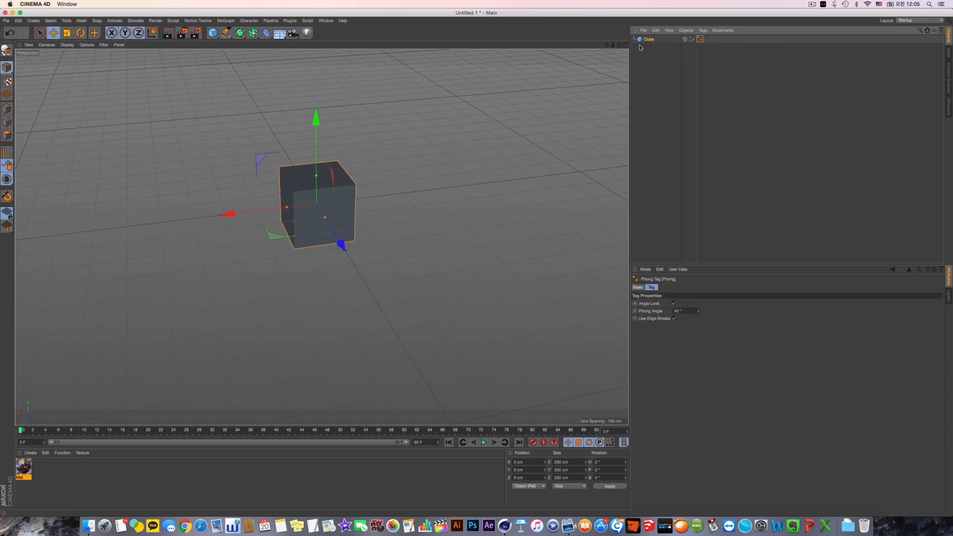
pyautogui.keyDown('alt'); pyautogui.click(240, 33); pyautogui.keyUp('alt')
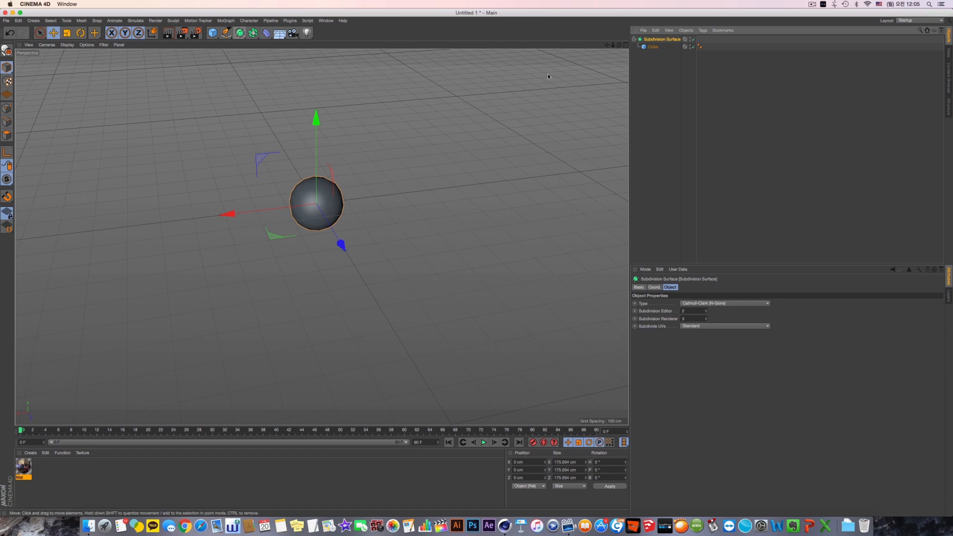
# Rename both the Subdivision Surface and the cube to 1.
pyautogui.doubleClick(666, 39)
pyautogui.click(662, 58)
pyautogui.doubleClick(652, 47)
pyautogui.write('1')
pyautogui.click(661, 75)
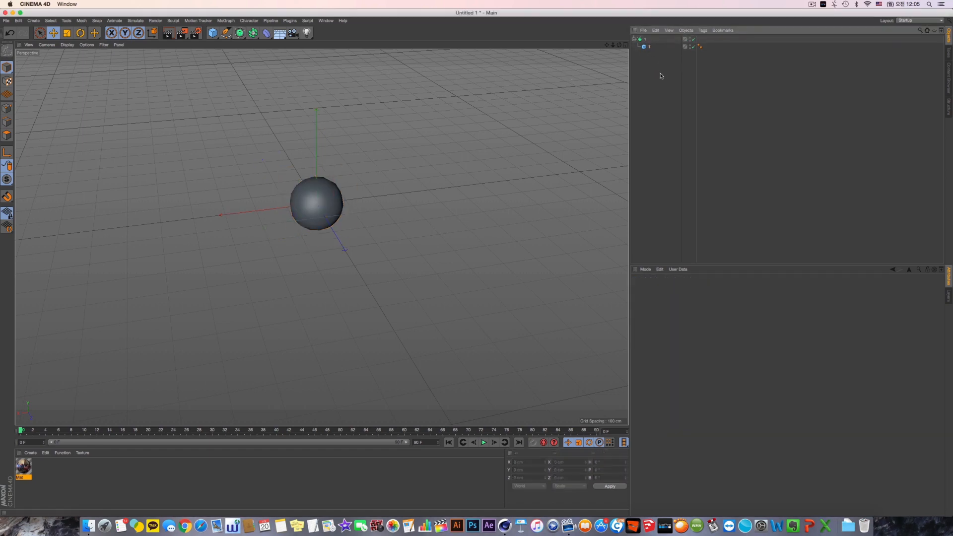
# Set the perspective view's display mode to Gouraud Shading (Lines).
pyautogui.middleClick(317, 161)
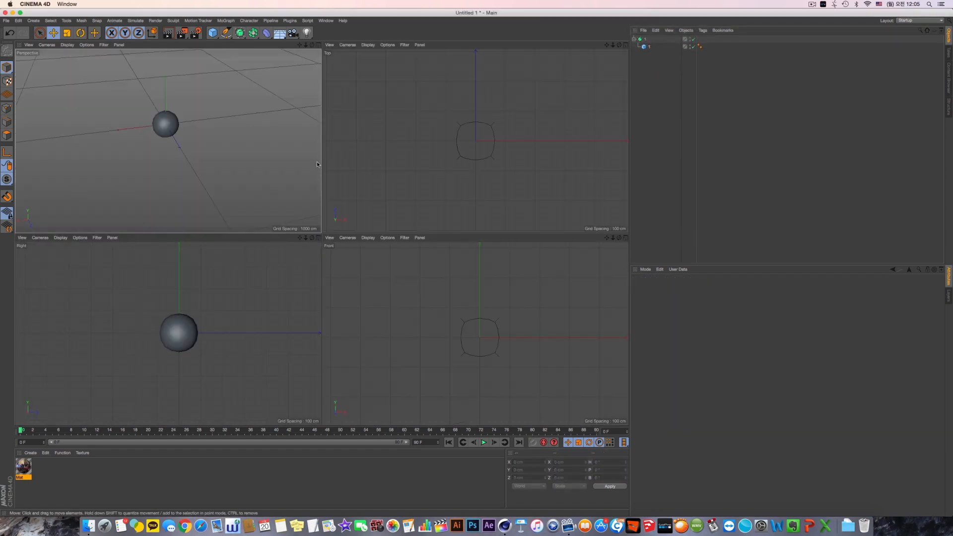
pyautogui.middleClick(443, 300)
pyautogui.middleClick(308, 207)
pyautogui.middleClick(228, 162)
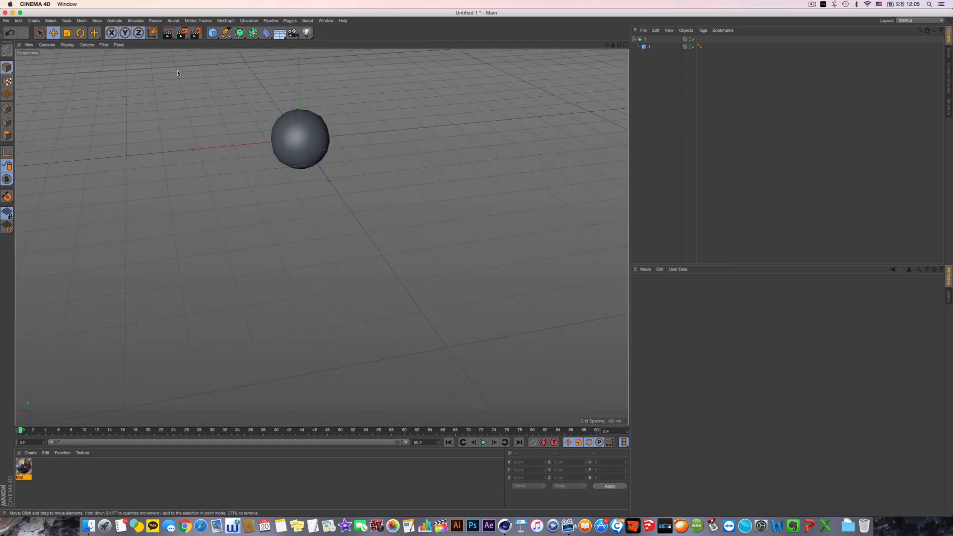
pyautogui.click(91, 46)
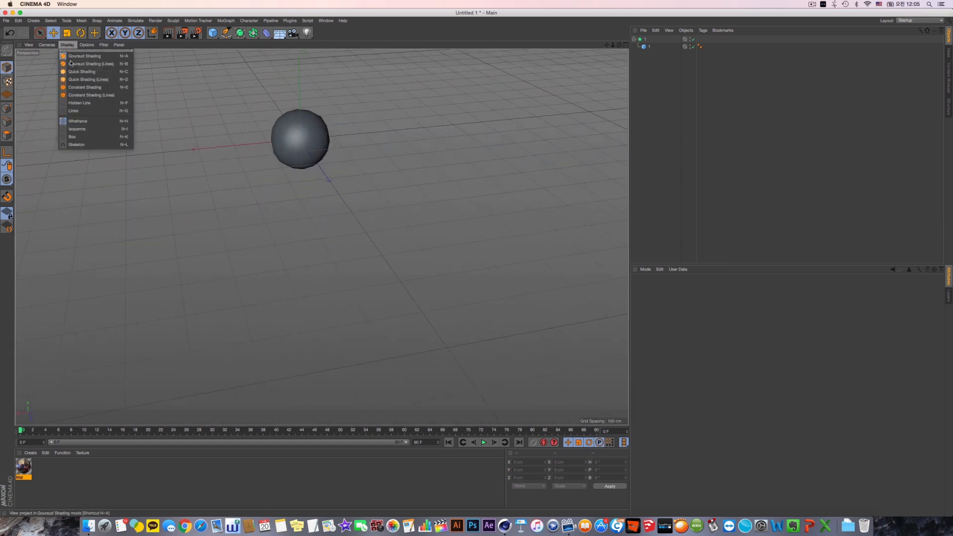
pyautogui.click(69, 60)
pyautogui.click(48, 46)
pyautogui.keyDown('alt'); pyautogui.moveTo(318, 124); pyautogui.dragTo(357, 94); pyautogui.keyUp('alt')
# Duplicate Subdivision Surface 1 with its cube into itself and move the copy down to about Y -320 cm.
pyautogui.click(634, 39)
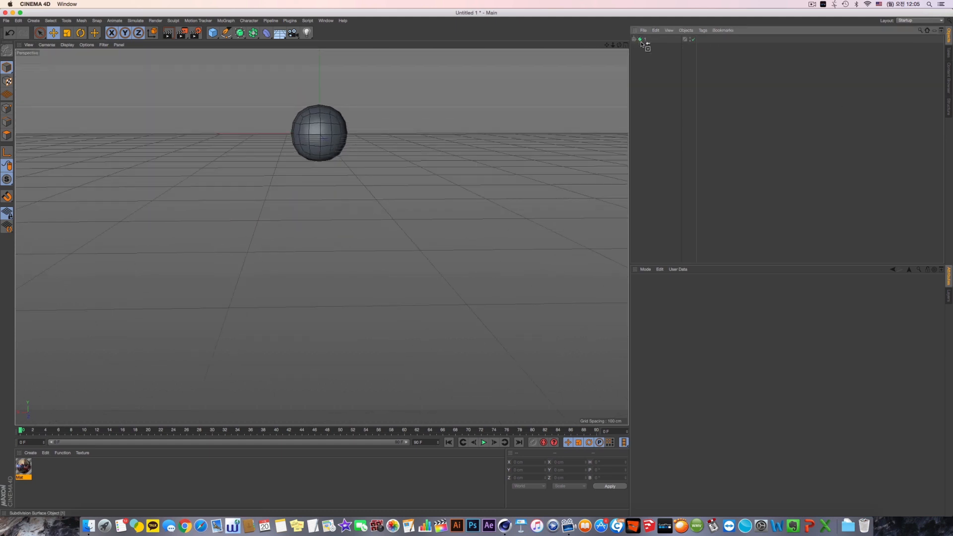
pyautogui.keyDown('ctrl'); pyautogui.moveTo(642, 44); pyautogui.dragTo(641, 48); pyautogui.keyUp('ctrl')
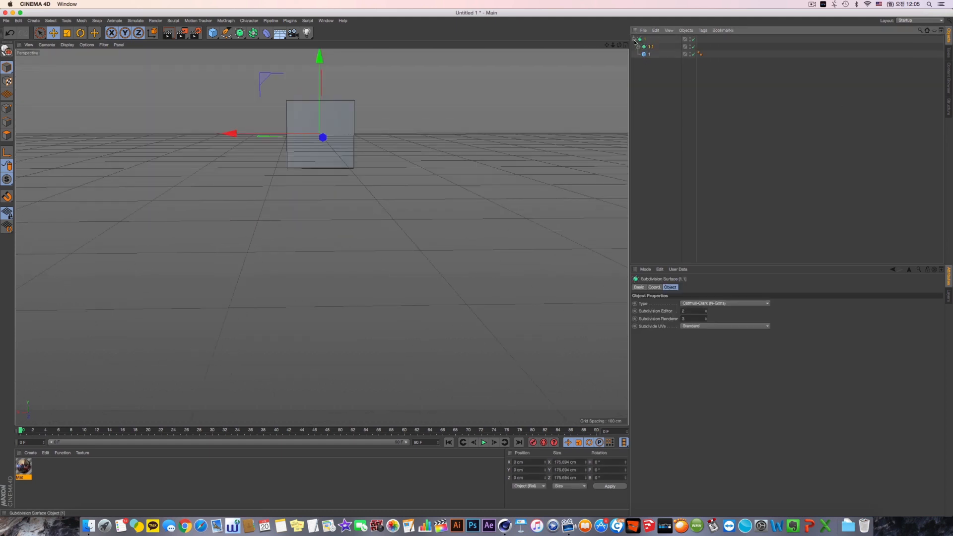
pyautogui.click(634, 40)
pyautogui.click(634, 40)
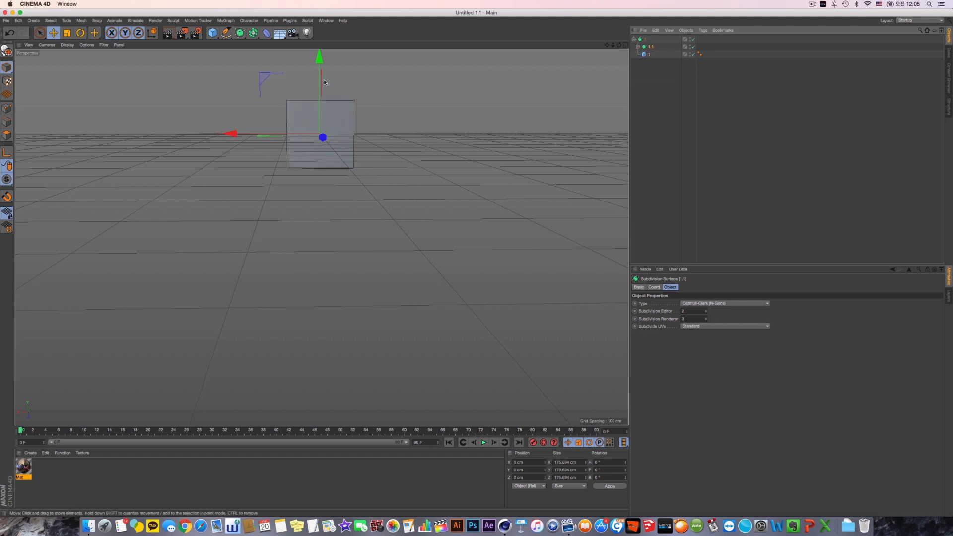
pyautogui.moveTo(325, 83); pyautogui.dragTo(323, 198)
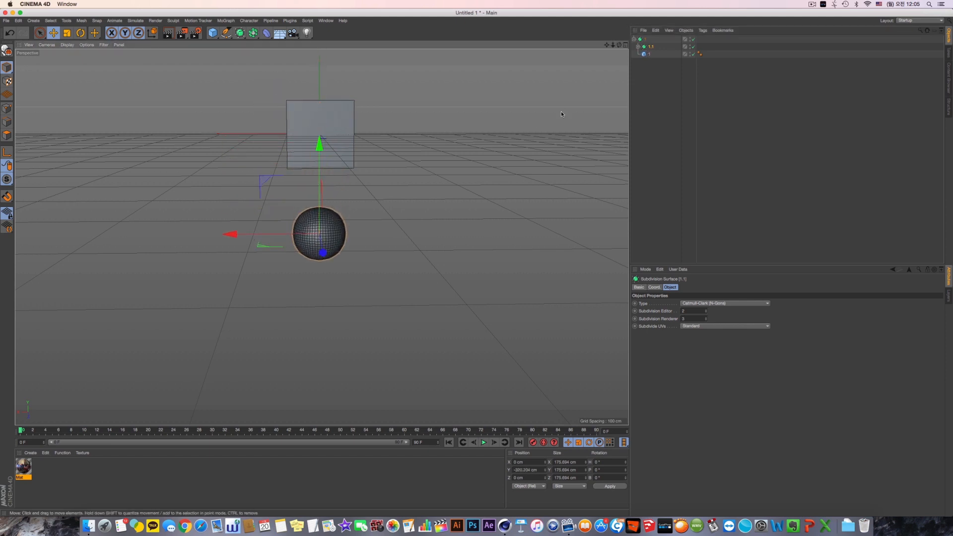
# Reorder the outer Subdivision Surface's children so the original cube comes before the nested Subdivision Surface 1.1.
pyautogui.click(643, 39)
pyautogui.click(634, 40)
pyautogui.click(634, 39)
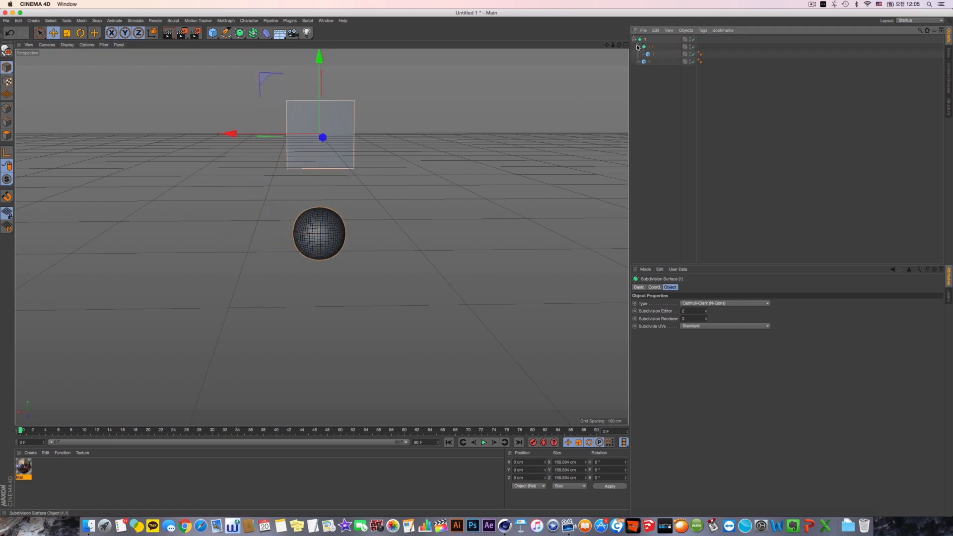
pyautogui.moveTo(650, 61); pyautogui.dragTo(643, 42)
pyautogui.click(653, 56)
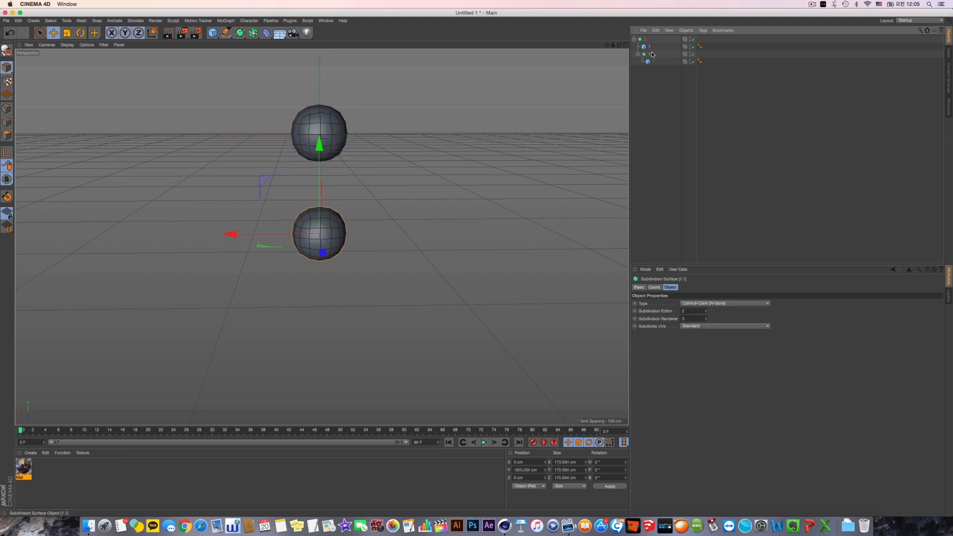
# Set the outer Subdivision Surface's editor and renderer subdivision levels to 1.
pyautogui.click(645, 40)
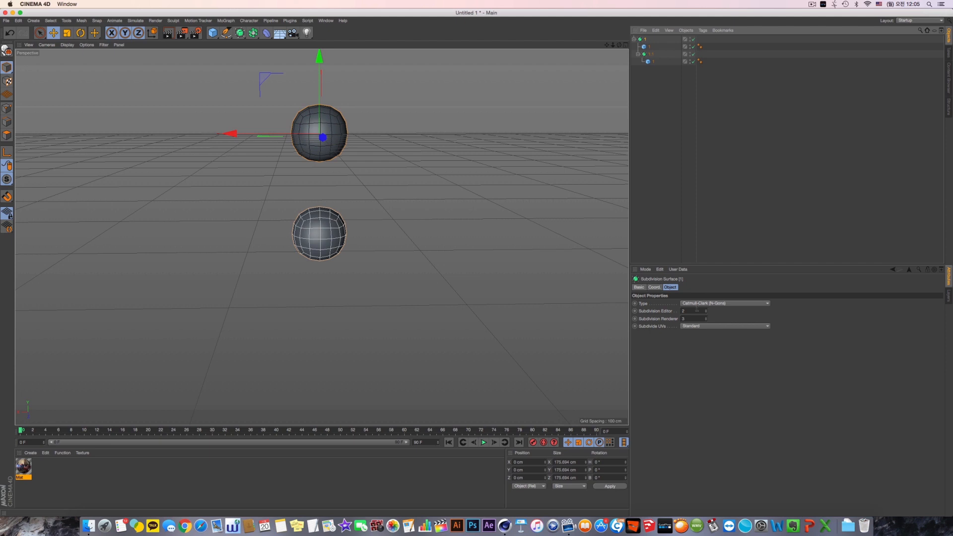
pyautogui.moveTo(687, 311); pyautogui.dragTo(644, 310)
pyautogui.write('1')
pyautogui.press('Tab')
pyautogui.write('1')
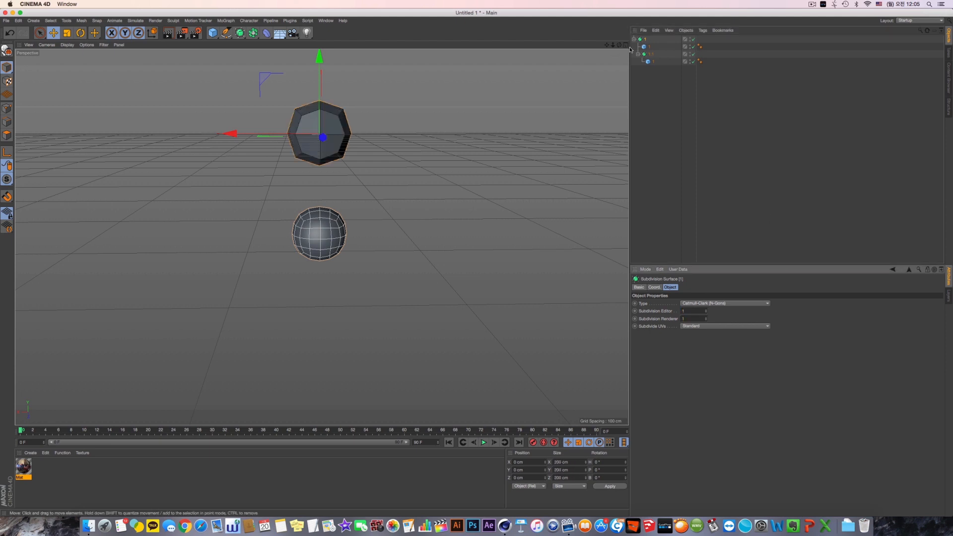
# Set the nested Subdivision Surface 1.1's editor and renderer subdivision levels to 1.
pyautogui.click(651, 53)
pyautogui.moveTo(692, 310); pyautogui.dragTo(620, 308)
pyautogui.write('1')
pyautogui.press('Tab')
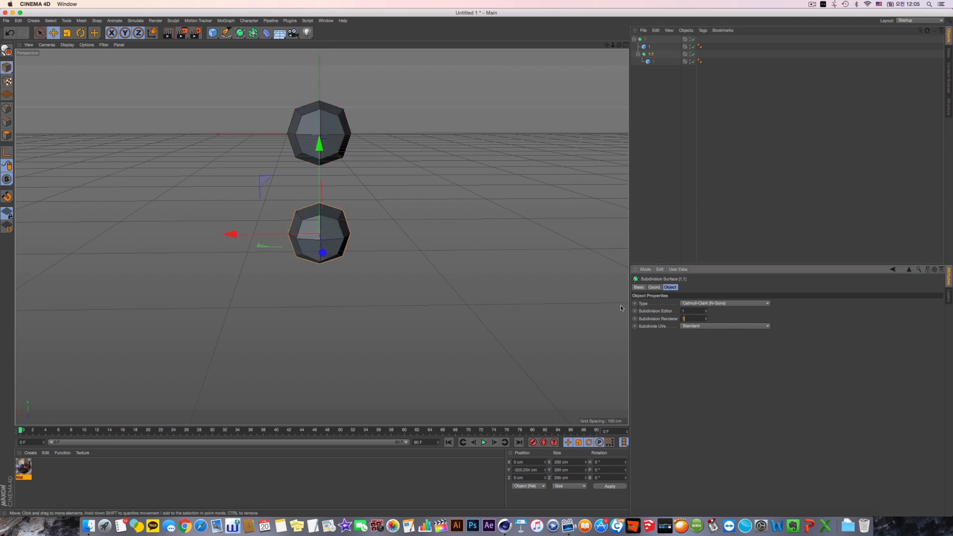
pyautogui.write('1')
# Examine the object hierarchy and the Type and Subdivide UVs options of the nested Subdivision Surface.
pyautogui.keyDown('alt'); pyautogui.moveTo(321, 237); pyautogui.dragTo(277, 172); pyautogui.keyUp('alt')
pyautogui.keyDown('alt'); pyautogui.moveTo(276, 172); pyautogui.dragTo(272, 160, button='middle'); pyautogui.keyUp('alt')
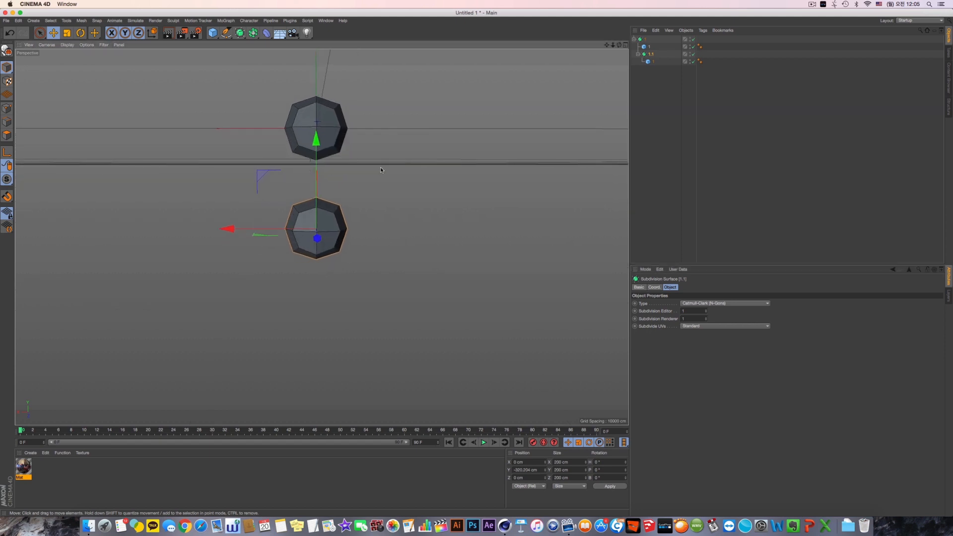
pyautogui.scroll(-2, 381, 167)
pyautogui.click(634, 39)
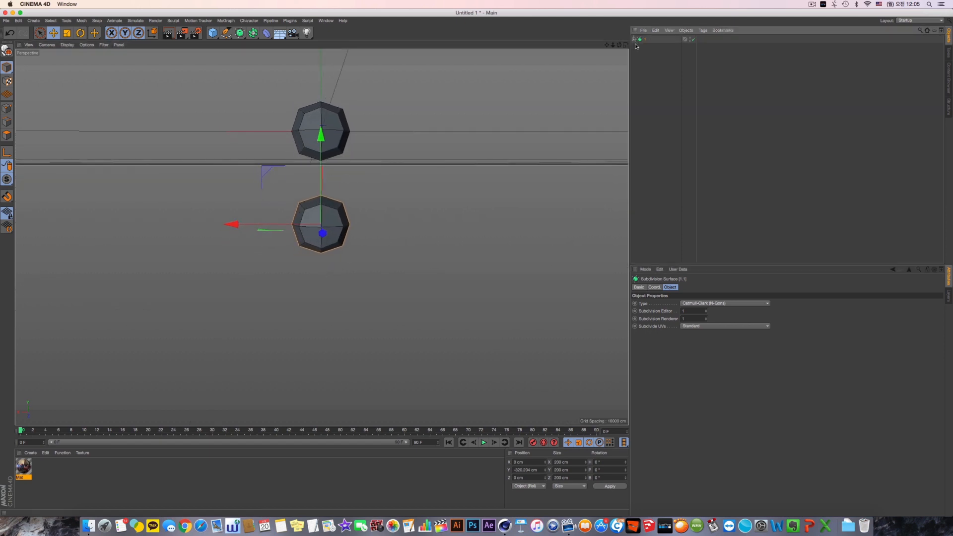
pyautogui.click(635, 40)
pyautogui.click(639, 54)
pyautogui.click(639, 54)
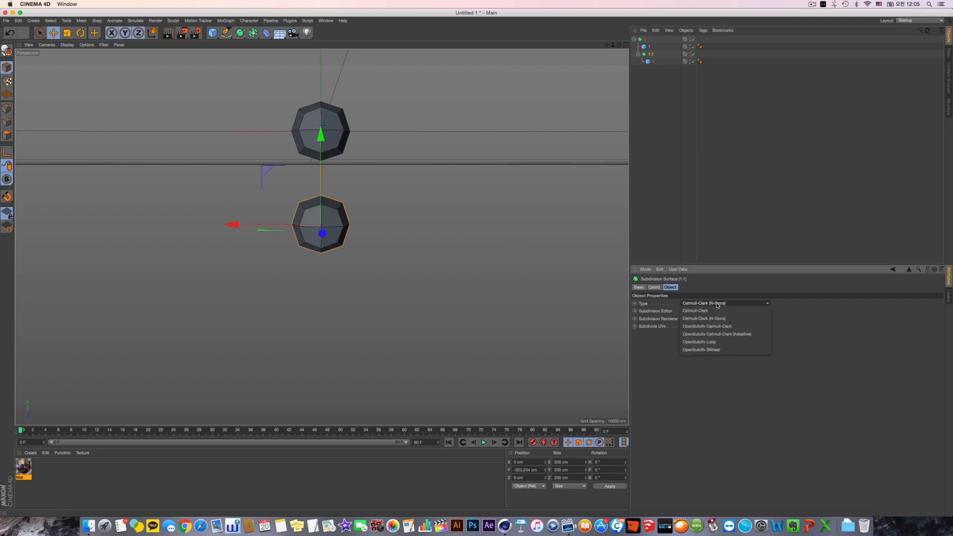
pyautogui.click(708, 328)
pyautogui.click(666, 327)
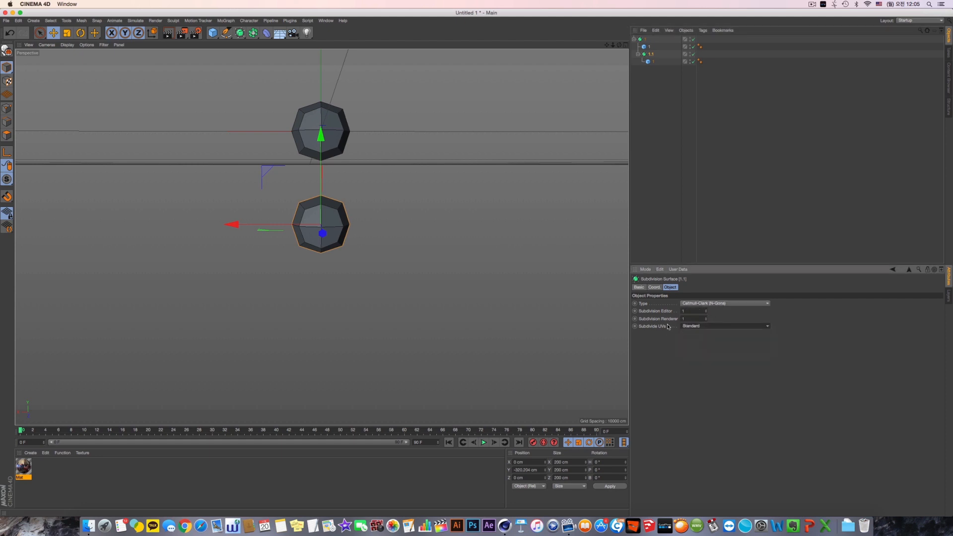
# Duplicate the nested Subdivision Surface 1.1 with its cube into itself.
pyautogui.click(662, 77)
pyautogui.click(650, 56)
pyautogui.click(638, 54)
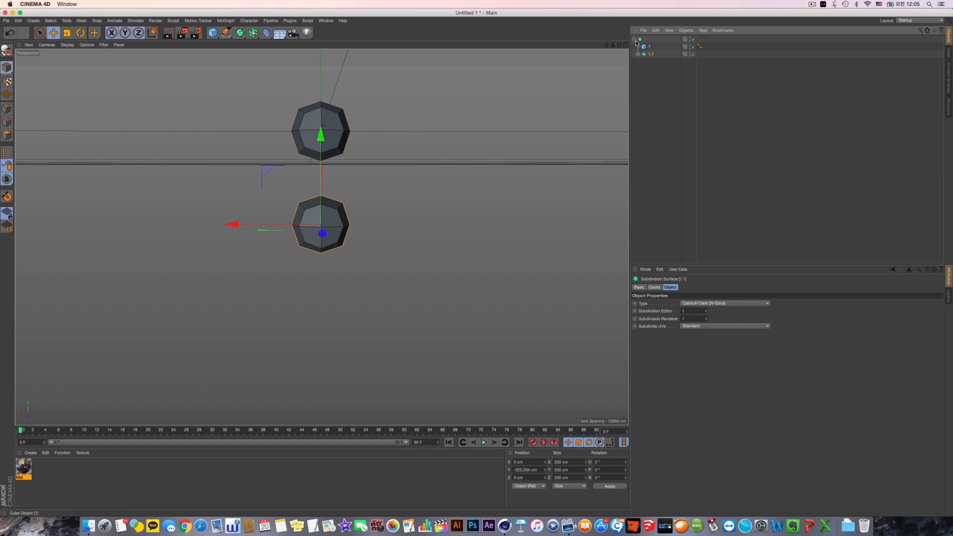
pyautogui.click(634, 39)
pyautogui.keyDown('ctrl'); pyautogui.moveTo(646, 45); pyautogui.dragTo(650, 55); pyautogui.keyUp('ctrl')
pyautogui.click(639, 40)
pyautogui.click(635, 39)
pyautogui.click(649, 54)
pyautogui.click(639, 54)
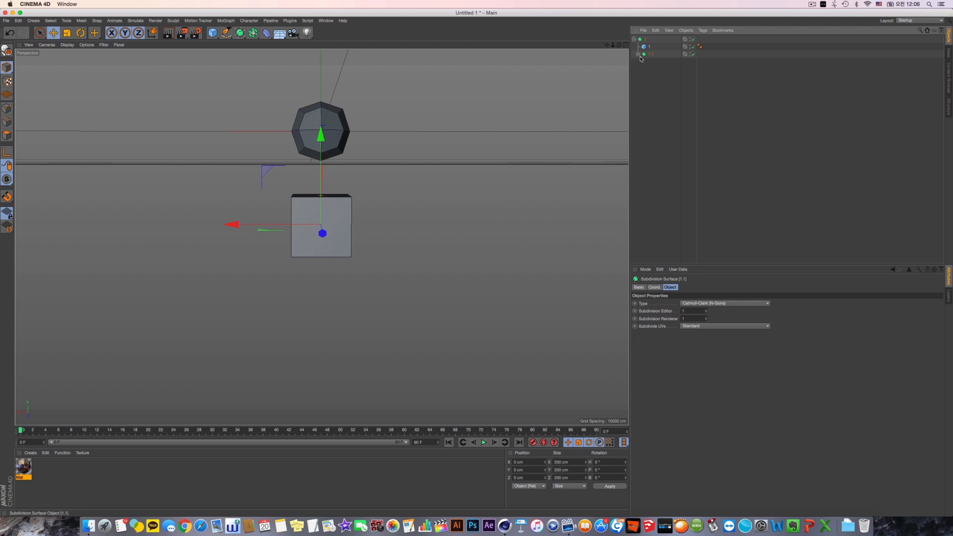
# Nest the duplicated Subdivision Surface 1.1 under the cube of the level above and lower it along Y beneath the second shape.
pyautogui.click(637, 54)
pyautogui.click(641, 62)
pyautogui.keyDown('ctrl'); pyautogui.moveTo(654, 75); pyautogui.dragTo(657, 77); pyautogui.keyUp('ctrl')
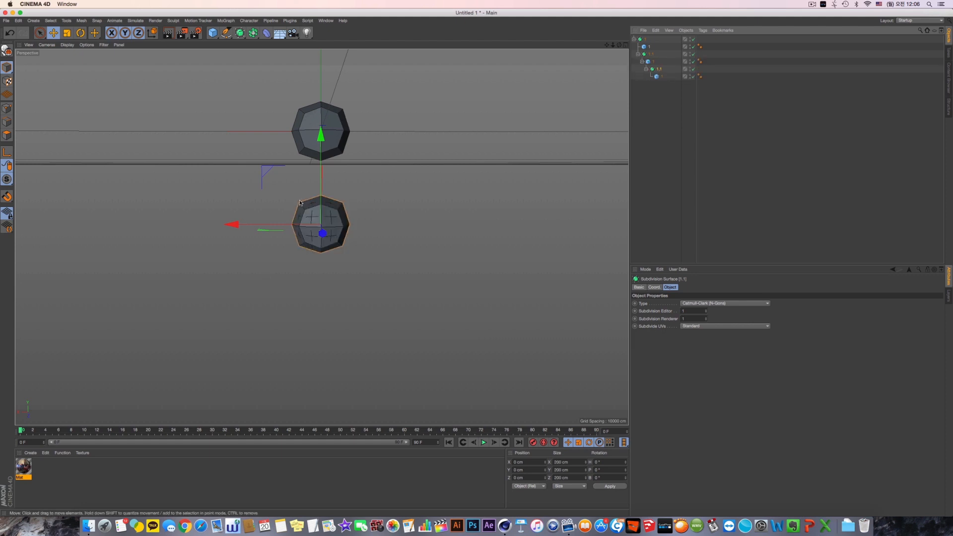
pyautogui.moveTo(321, 193); pyautogui.dragTo(318, 282)
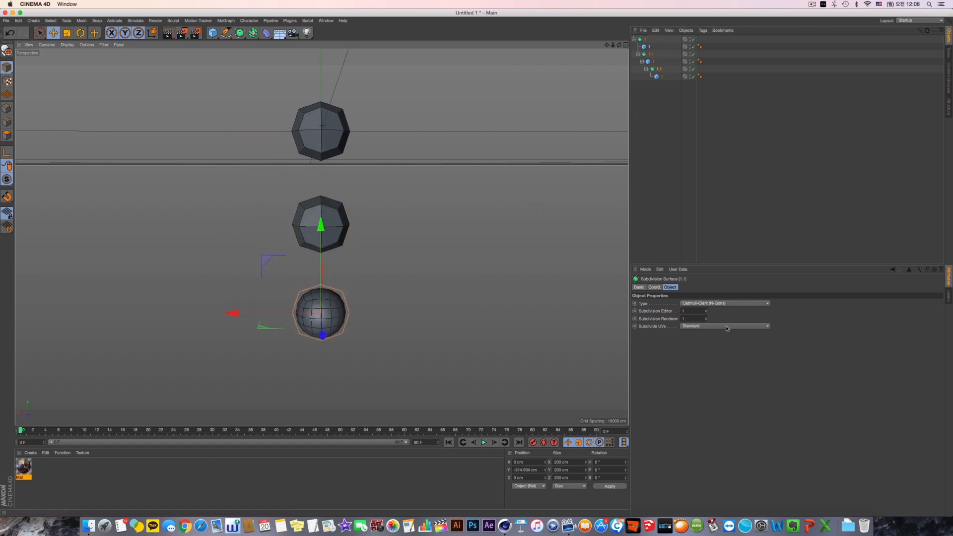
# Place the second Subdivision Surface under the first cube and add another Subdivision Surface copy under the innermost cube, forming a four-level chain.
pyautogui.keyDown('alt'); pyautogui.moveTo(386, 161); pyautogui.dragTo(389, 148, button='middle'); pyautogui.keyUp('alt')
pyautogui.keyDown('alt'); pyautogui.moveTo(388, 148); pyautogui.dragTo(390, 159, button='right'); pyautogui.keyUp('alt')
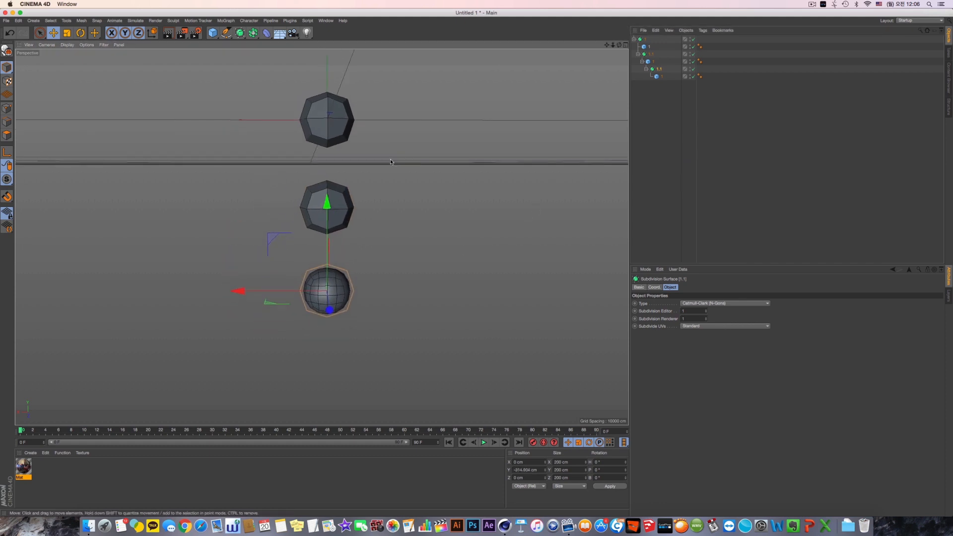
pyautogui.keyDown('alt'); pyautogui.moveTo(391, 159); pyautogui.dragTo(390, 170); pyautogui.keyUp('alt')
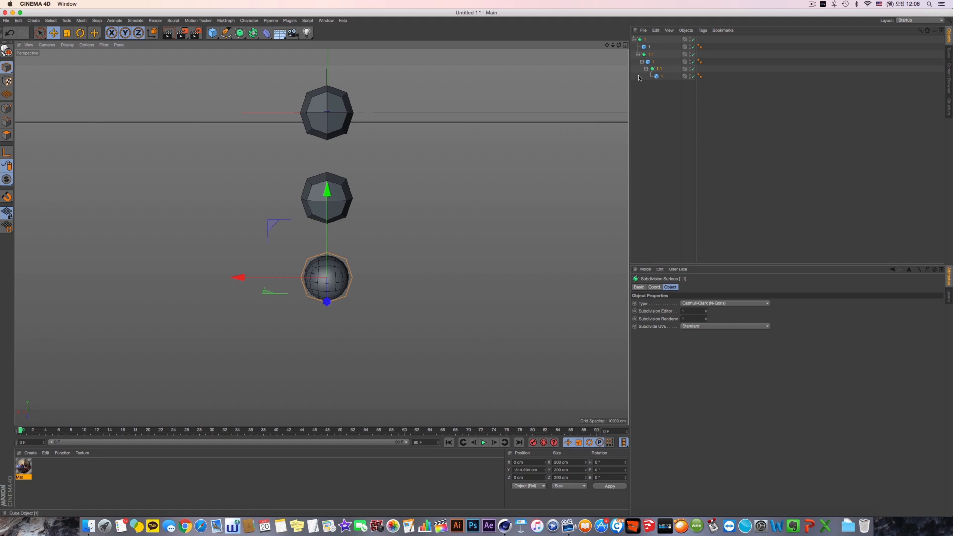
pyautogui.moveTo(644, 54); pyautogui.dragTo(648, 83)
pyautogui.press('super+z')
pyautogui.click(669, 118)
pyautogui.click(664, 77)
pyautogui.press('super+z')
pyautogui.moveTo(663, 78); pyautogui.dragTo(662, 77)
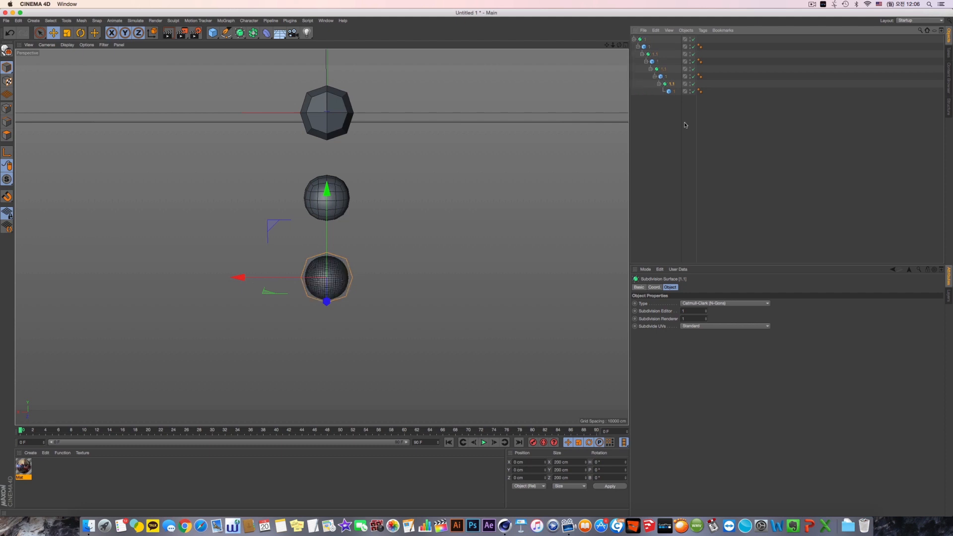
# Rename the second-level Subdivision Surface and its cube to 2, and the third-level Subdivision Surface to 3.
pyautogui.doubleClick(657, 53)
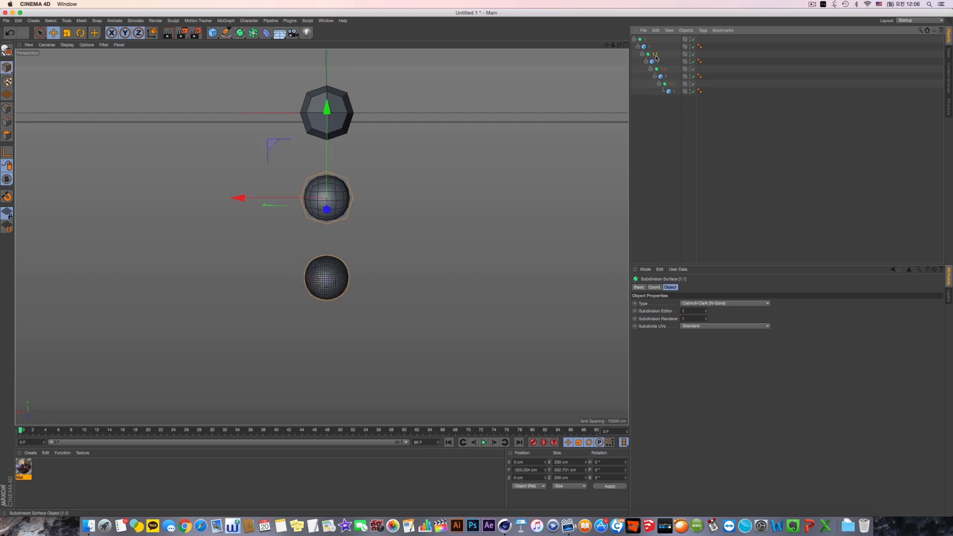
pyautogui.write('2')
pyautogui.press('Tab')
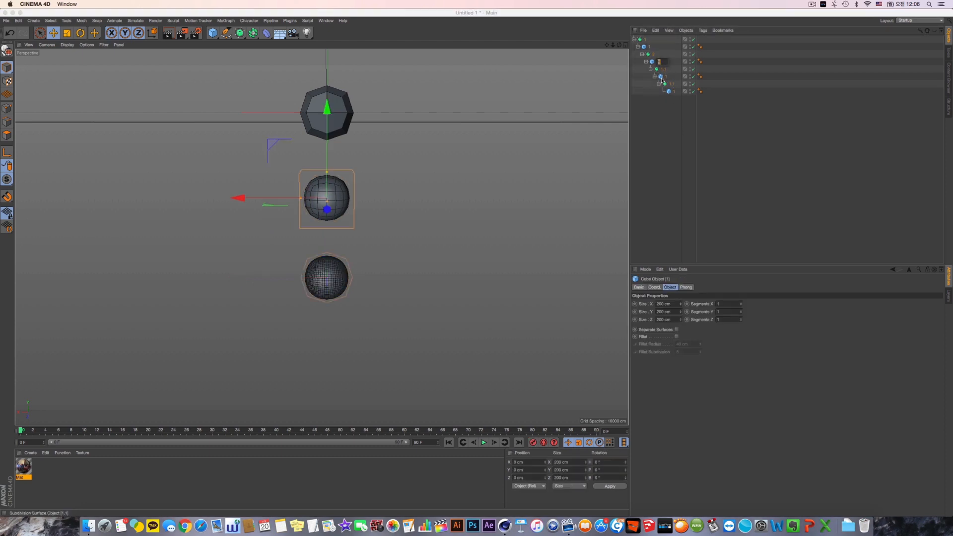
pyautogui.write('2')
pyautogui.press('Tab')
pyautogui.click(669, 108)
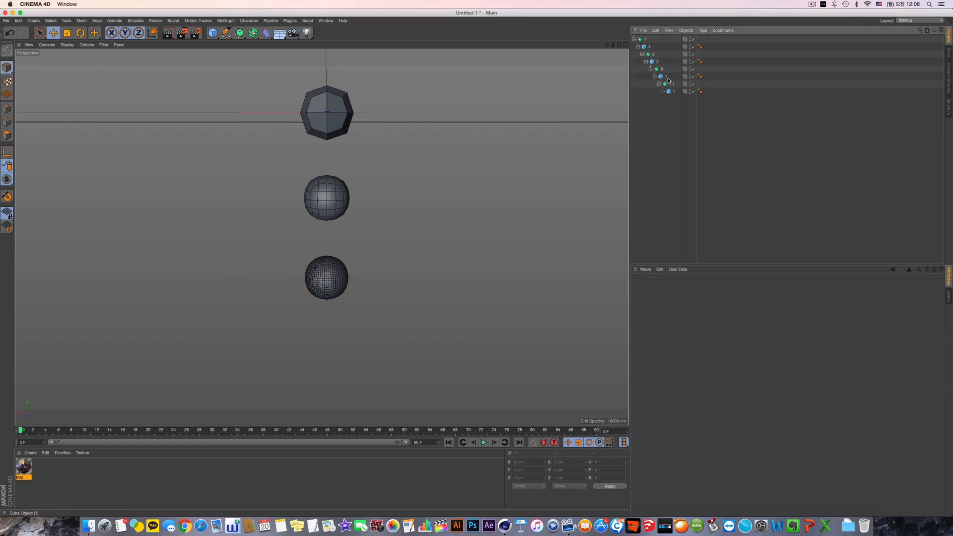
# Rename the third-level cube to 3, and the fourth-level Subdivision Surface and its cube to 4.
pyautogui.doubleClick(667, 77)
pyautogui.write('3')
pyautogui.click(671, 98)
pyautogui.doubleClick(673, 85)
pyautogui.write('4')
pyautogui.click(676, 115)
pyautogui.doubleClick(675, 93)
pyautogui.write('4')
pyautogui.click(679, 122)
# Move Subdivision Surface 4 down along Y below the third sphere, spacing it about evenly with the others.
pyautogui.click(671, 84)
pyautogui.moveTo(326, 199); pyautogui.dragTo(395, 200)
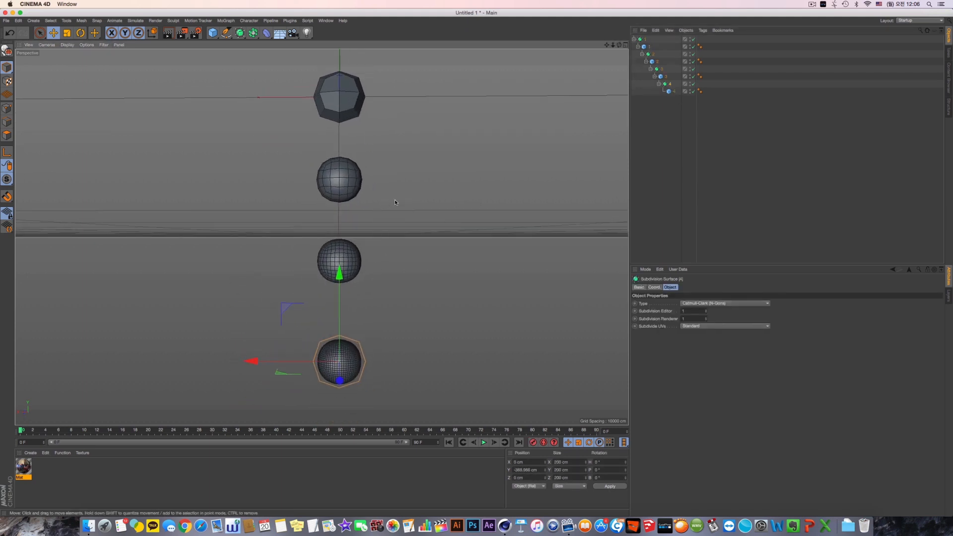
pyautogui.click(674, 46)
pyautogui.click(671, 54)
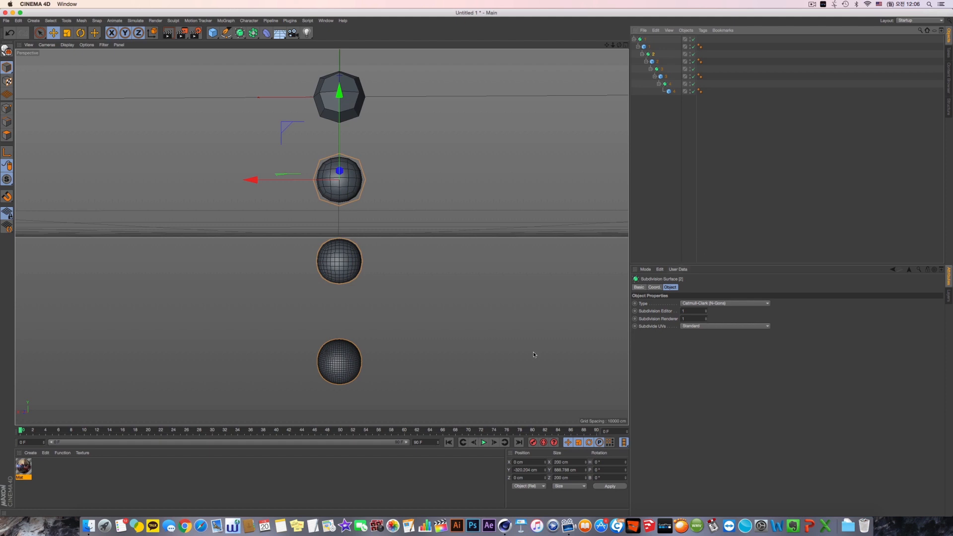
pyautogui.click(341, 359)
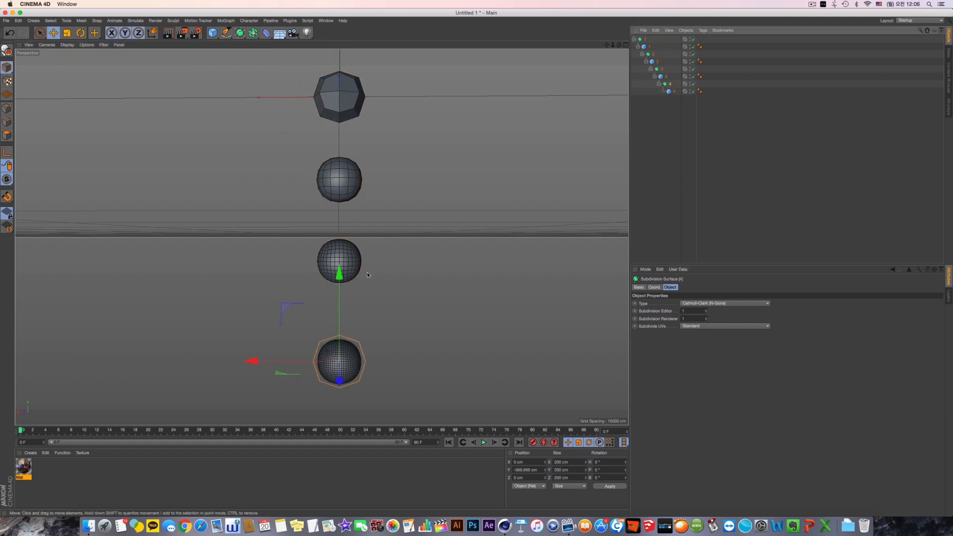
pyautogui.moveTo(340, 272); pyautogui.dragTo(339, 249)
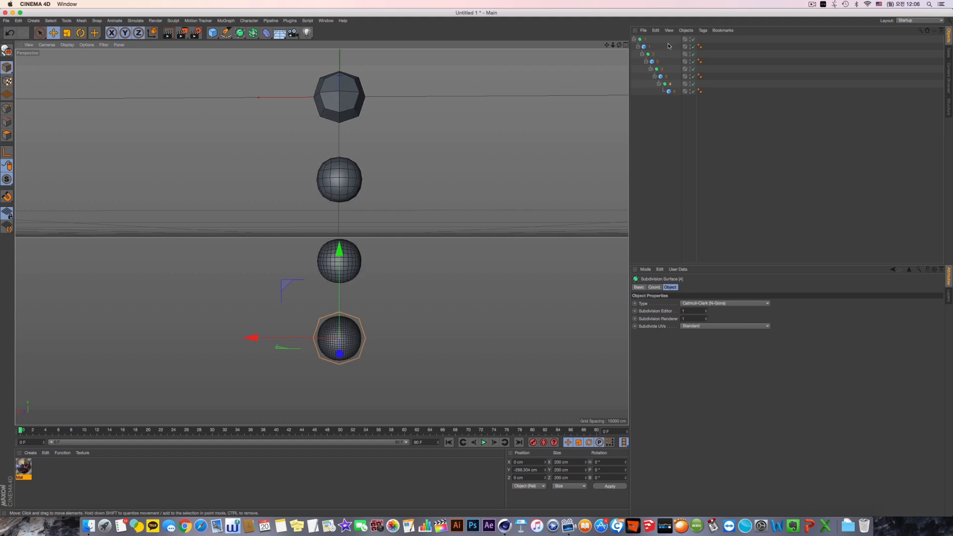
# Add a CINEMA 4D Stop tag to Subdivision Surface 3.
pyautogui.moveTo(613, 45)
pyautogui.mouseDown()
pyautogui.moveTo(602, 46)
pyautogui.moveTo(628, 45)
pyautogui.moveTo(598, 53)
pyautogui.mouseUp()
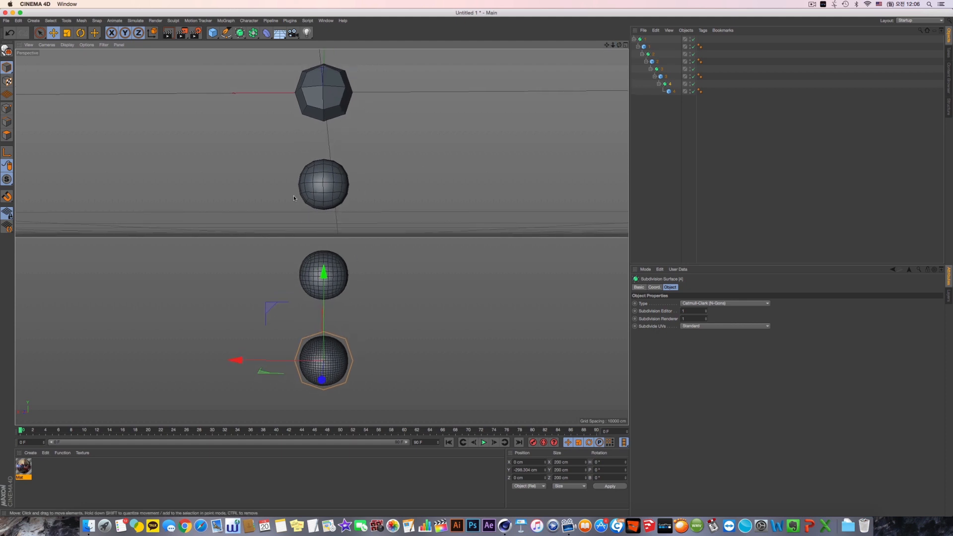
pyautogui.click(660, 69)
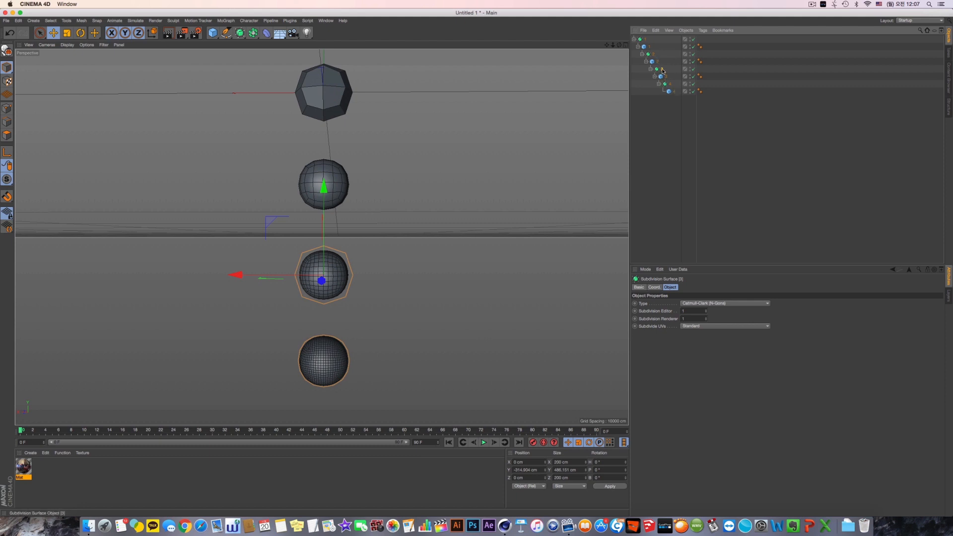
pyautogui.rightClick(662, 71)
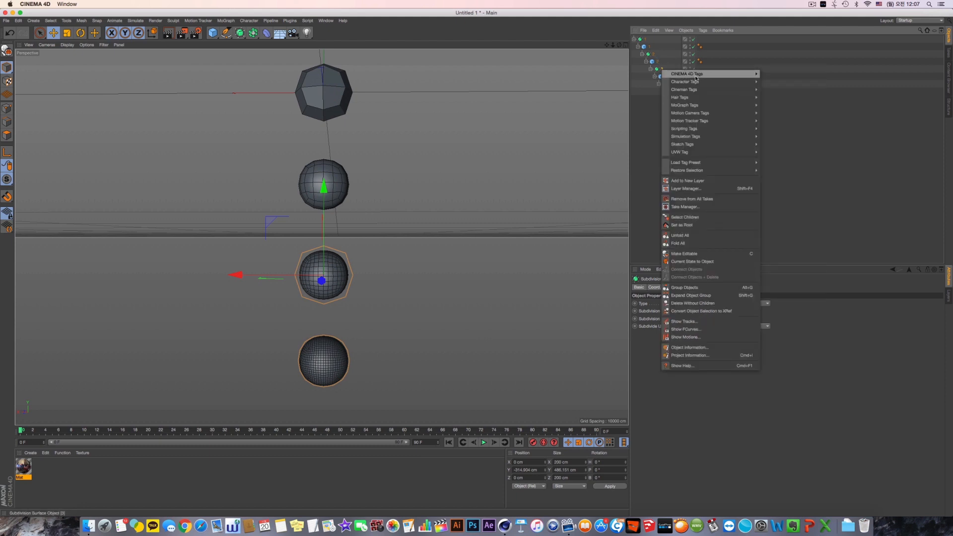
pyautogui.moveTo(729, 73)
pyautogui.click(795, 229)
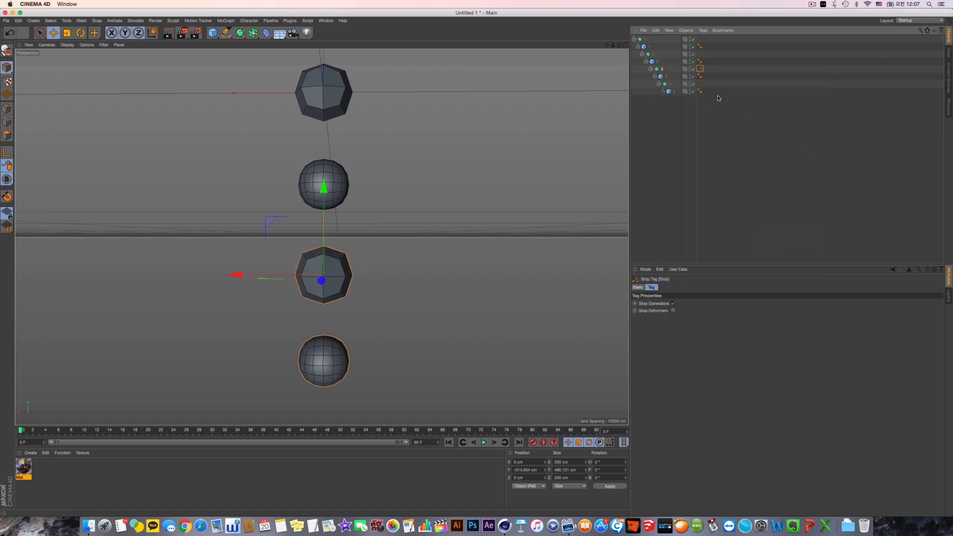
# Toggle Stop Generators on Subdivision Surface 3's Stop tag off and on to compare the spheres, ending with it enabled.
pyautogui.click(674, 303)
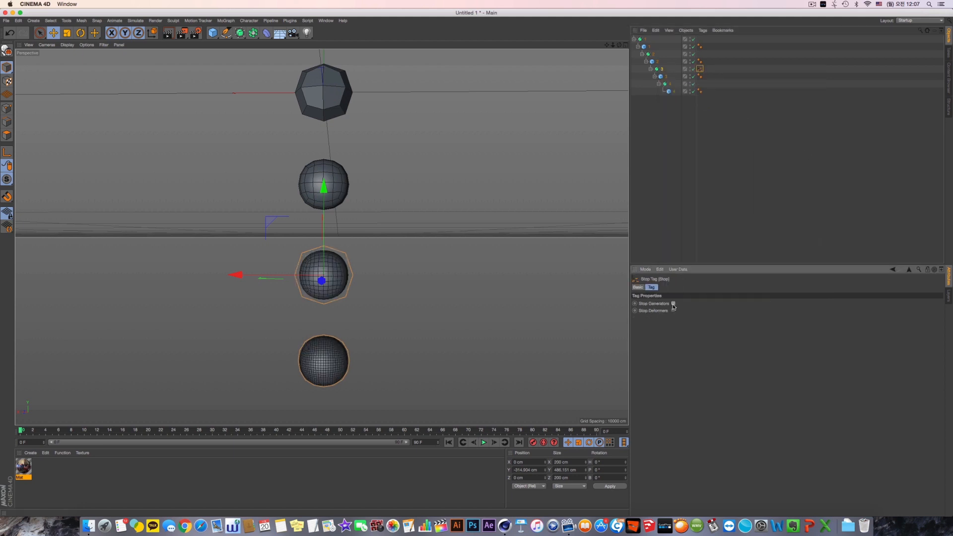
pyautogui.click(674, 304)
pyautogui.click(674, 304)
pyautogui.click(673, 304)
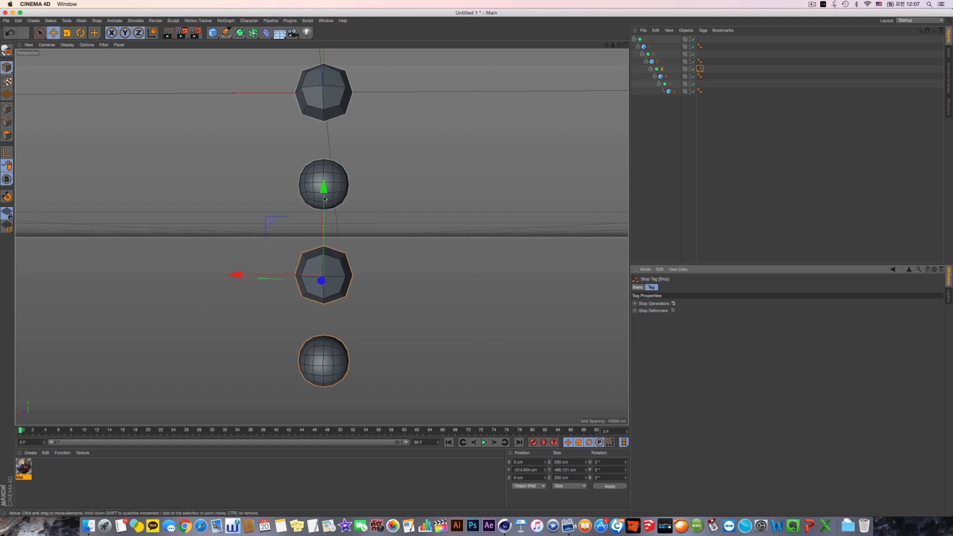
# Move the Stop tag to Subdivision Surface 2 and toggle Stop Generators to compare the spheres, leaving it enabled.
pyautogui.click(701, 70)
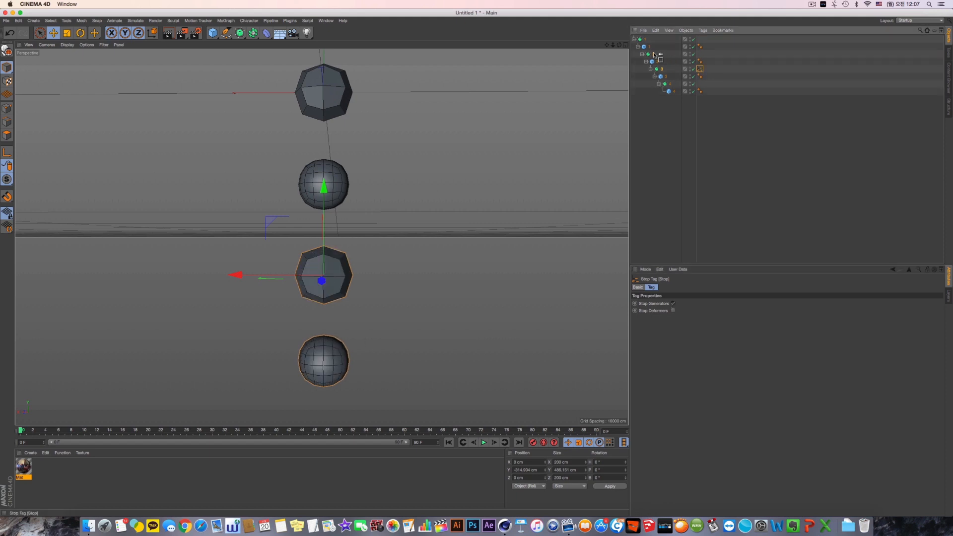
pyautogui.moveTo(655, 54); pyautogui.dragTo(655, 54)
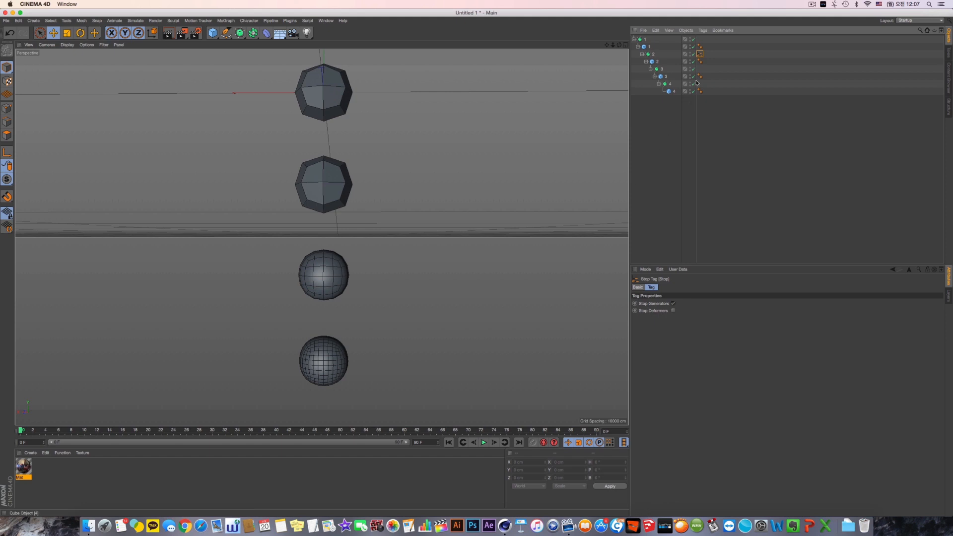
pyautogui.click(673, 303)
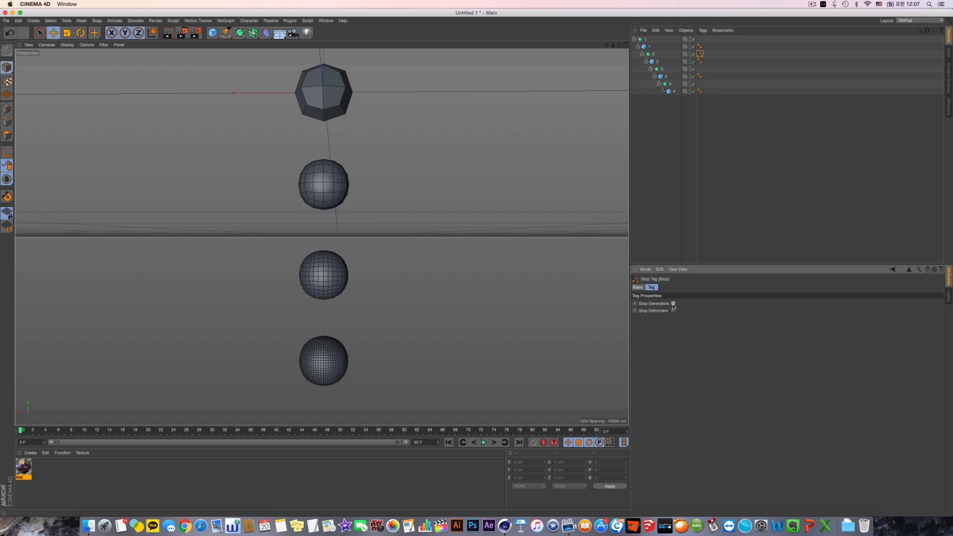
pyautogui.click(674, 304)
pyautogui.click(673, 304)
pyautogui.click(674, 304)
pyautogui.click(673, 304)
pyautogui.click(674, 304)
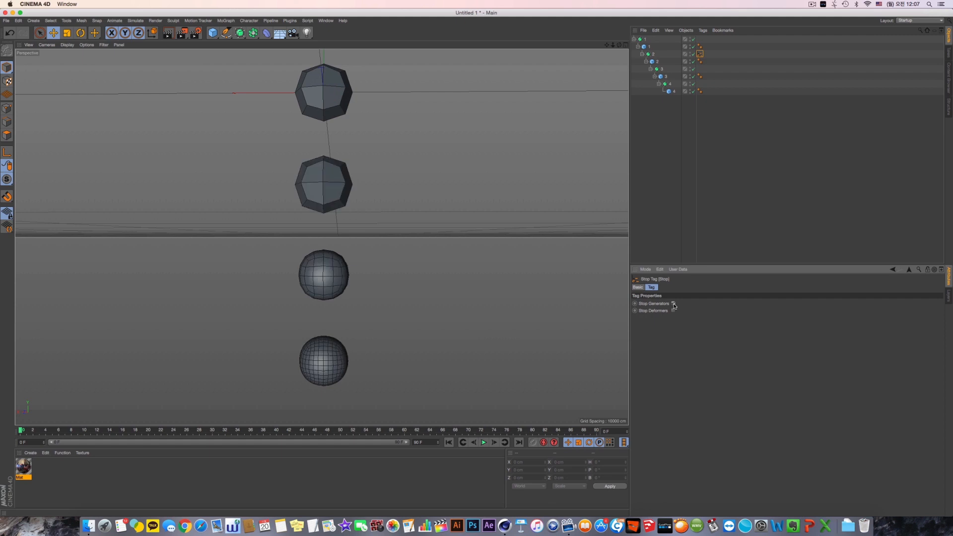
# Delete the Stop tag from Subdivision Surface 2 and remove the entire object hierarchy from the scene.
pyautogui.click(700, 53)
pyautogui.press('BackSpace')
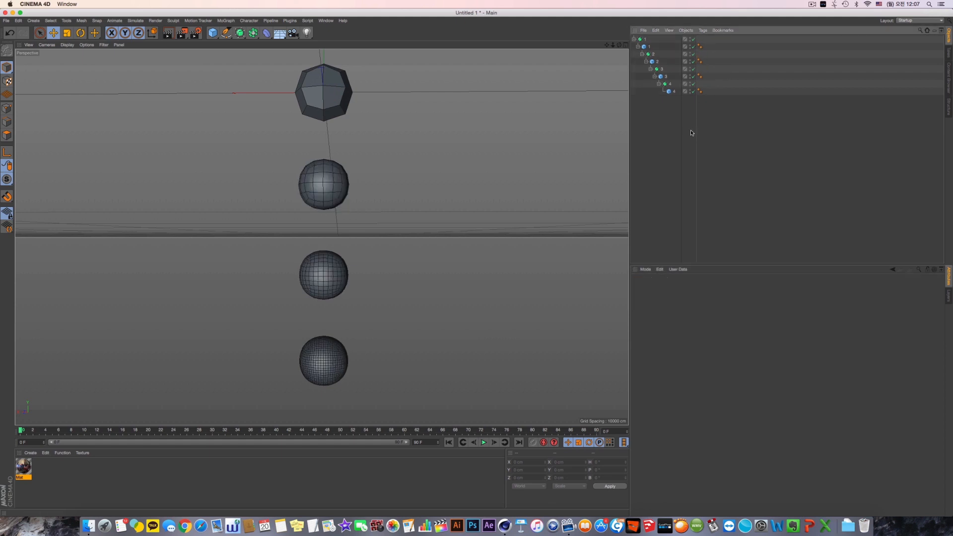
pyautogui.moveTo(687, 121); pyautogui.dragTo(623, 31)
pyautogui.press('Delete')
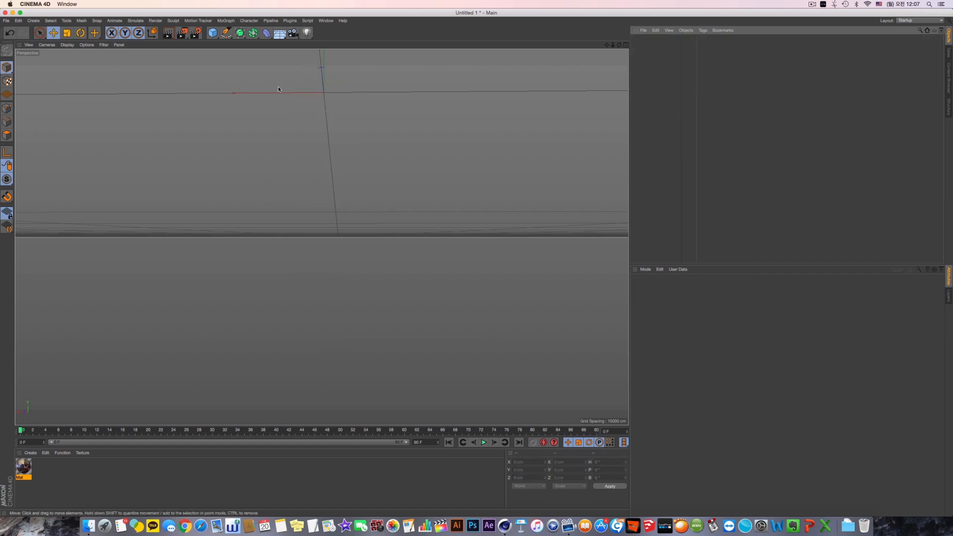
# Add a cube and stretch it upward into a pillar about 750 cm tall.
pyautogui.click(213, 32)
pyautogui.keyDown('alt'); pyautogui.moveTo(380, 205); pyautogui.dragTo(389, 301, button='middle'); pyautogui.keyUp('alt')
pyautogui.keyDown('alt'); pyautogui.moveTo(373, 245); pyautogui.dragTo(367, 303, button='middle'); pyautogui.keyUp('alt')
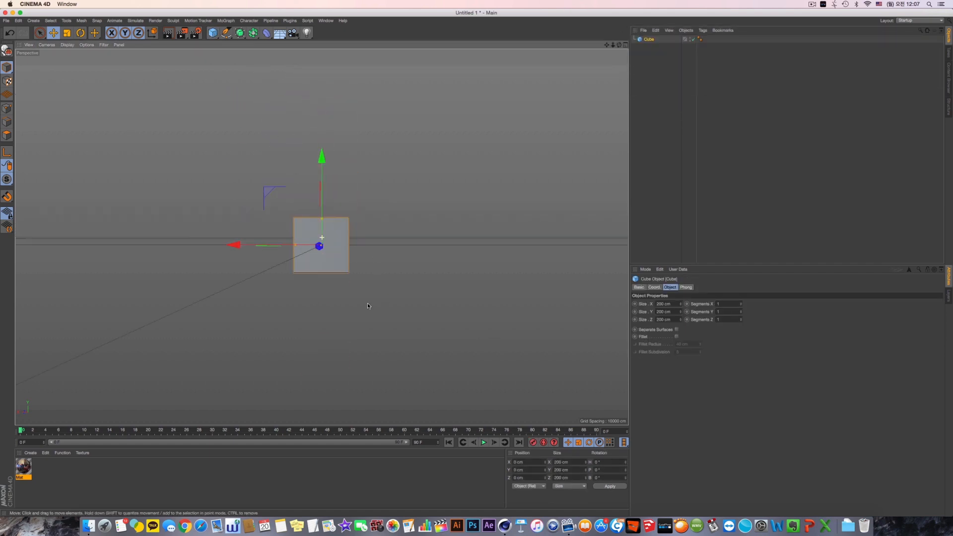
pyautogui.keyDown('alt'); pyautogui.moveTo(365, 304); pyautogui.dragTo(383, 239); pyautogui.keyUp('alt')
pyautogui.press('s')
pyautogui.keyDown('alt'); pyautogui.moveTo(383, 238); pyautogui.dragTo(342, 218, button='right'); pyautogui.keyUp('alt')
pyautogui.keyDown('alt'); pyautogui.moveTo(342, 218); pyautogui.dragTo(327, 292, button='middle'); pyautogui.keyUp('alt')
pyautogui.keyDown('alt'); pyautogui.moveTo(326, 292); pyautogui.dragTo(337, 125); pyautogui.keyUp('alt')
pyautogui.keyDown('alt'); pyautogui.moveTo(363, 186); pyautogui.dragTo(356, 188, button='middle'); pyautogui.keyUp('alt')
pyautogui.keyDown('alt'); pyautogui.moveTo(356, 188); pyautogui.dragTo(349, 189, button='right'); pyautogui.keyUp('alt')
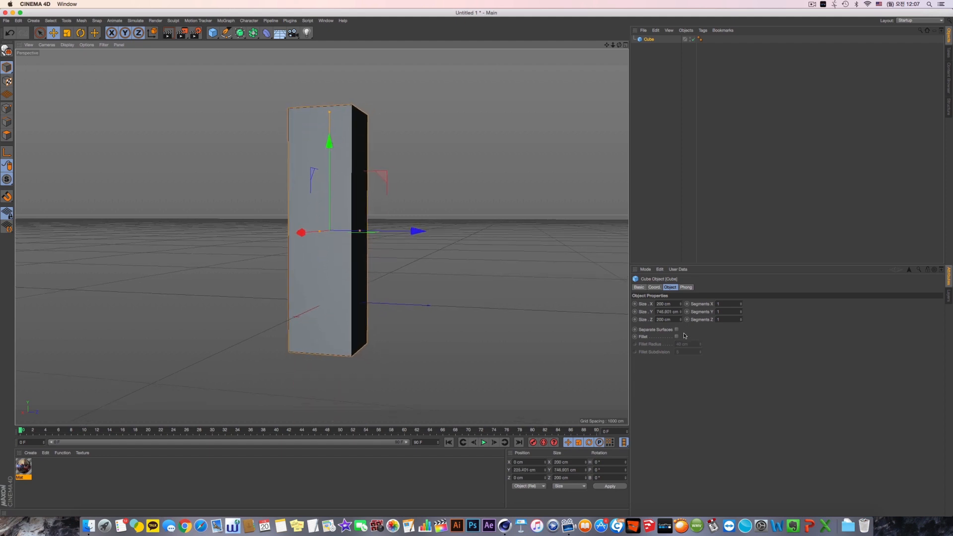
# Set the pillar cube's segments to 5 in X, Y and Z.
pyautogui.click(727, 304)
pyautogui.write('5')
pyautogui.press('Tab')
pyautogui.write('5')
pyautogui.press('Return')
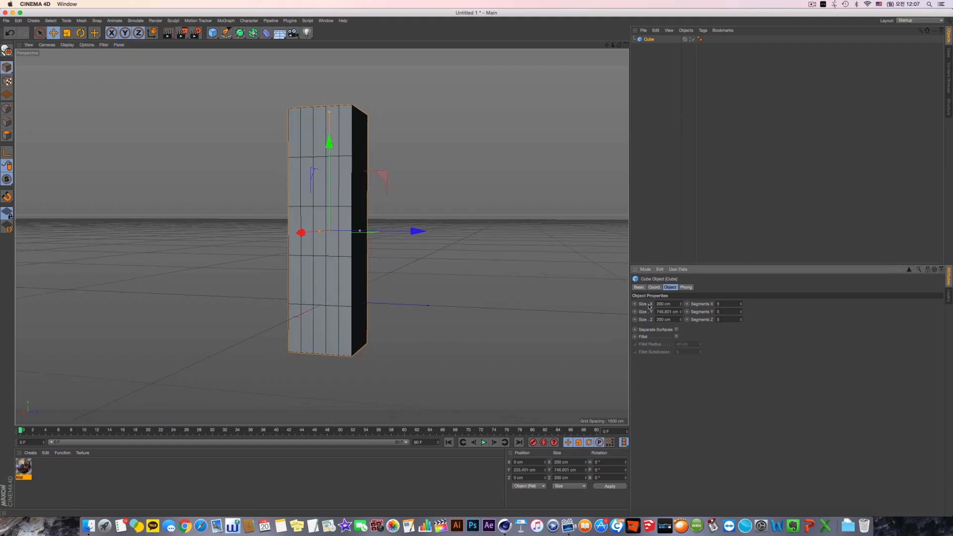
# Duplicate the segmented pillar along the Z axis, leaving a gap between the two pillars.
pyautogui.keyDown('alt'); pyautogui.moveTo(441, 209); pyautogui.dragTo(414, 232); pyautogui.keyUp('alt')
pyautogui.keyDown('alt'); pyautogui.moveTo(414, 231); pyautogui.dragTo(392, 257, button='middle'); pyautogui.keyUp('alt')
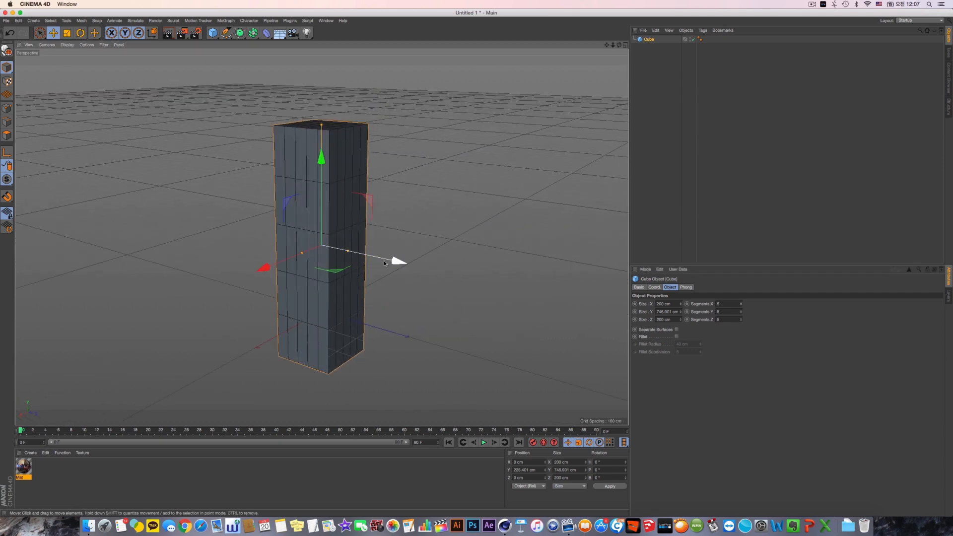
pyautogui.keyDown('ctrl'); pyautogui.moveTo(397, 260); pyautogui.dragTo(488, 280); pyautogui.keyUp('ctrl')
pyautogui.keyDown('alt'); pyautogui.moveTo(384, 272); pyautogui.dragTo(454, 251); pyautogui.keyUp('alt')
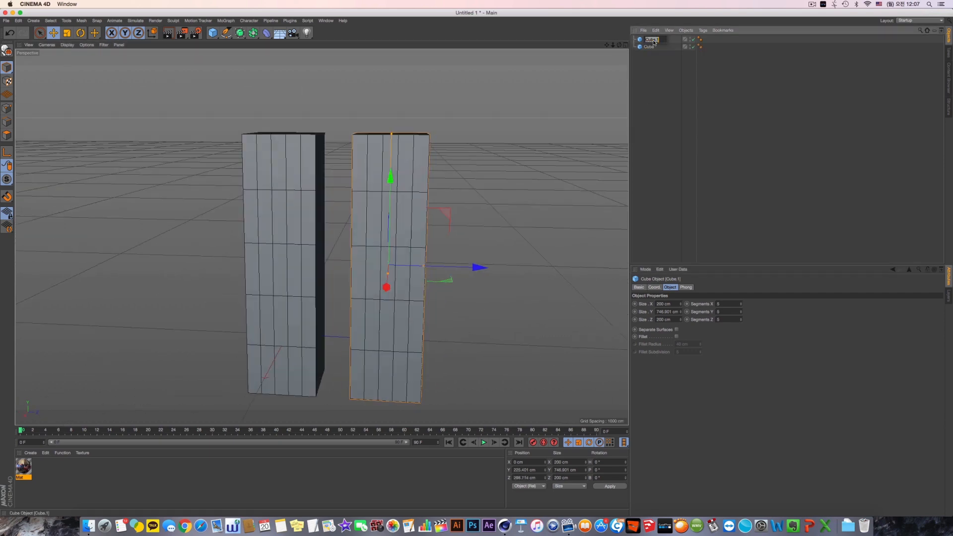
# Rename the copied cube to 1 and place it below the original cube in the object list.
pyautogui.doubleClick(651, 40)
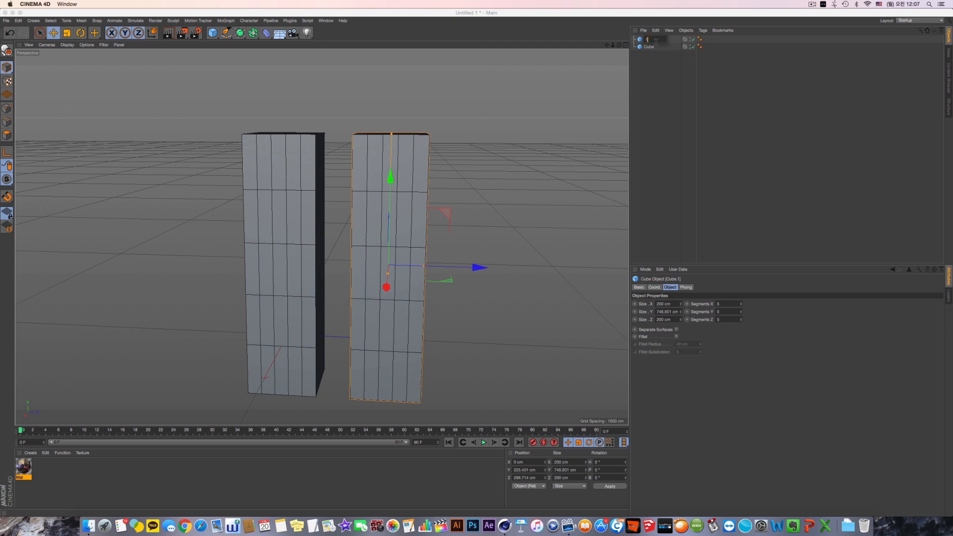
pyautogui.click(658, 23)
pyautogui.moveTo(646, 41); pyautogui.dragTo(647, 64)
# Move the original cube along Z to the far side of cube 1, and rename it 2, listed below cube 1.
pyautogui.click(255, 261)
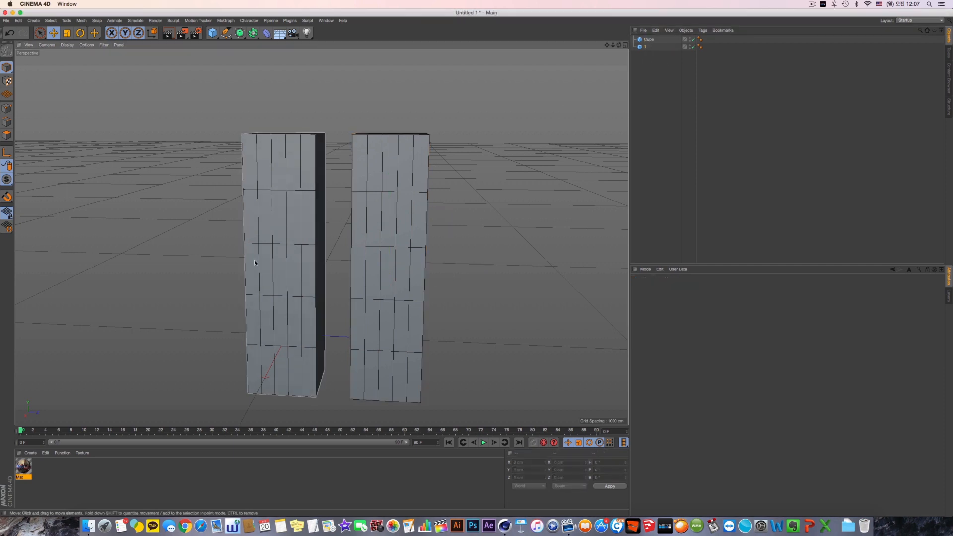
pyautogui.moveTo(350, 263); pyautogui.dragTo(567, 266)
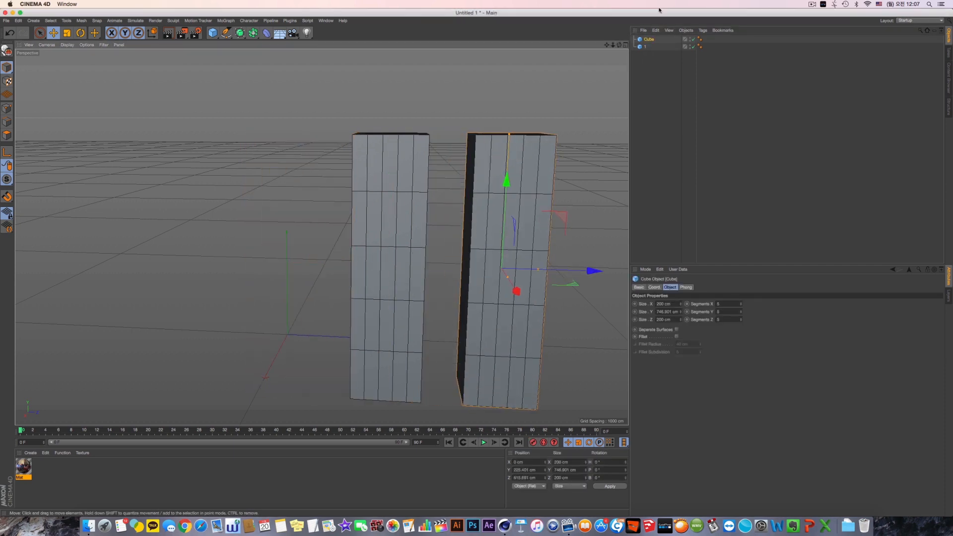
pyautogui.doubleClick(648, 42)
pyautogui.write('2')
pyautogui.click(663, 60)
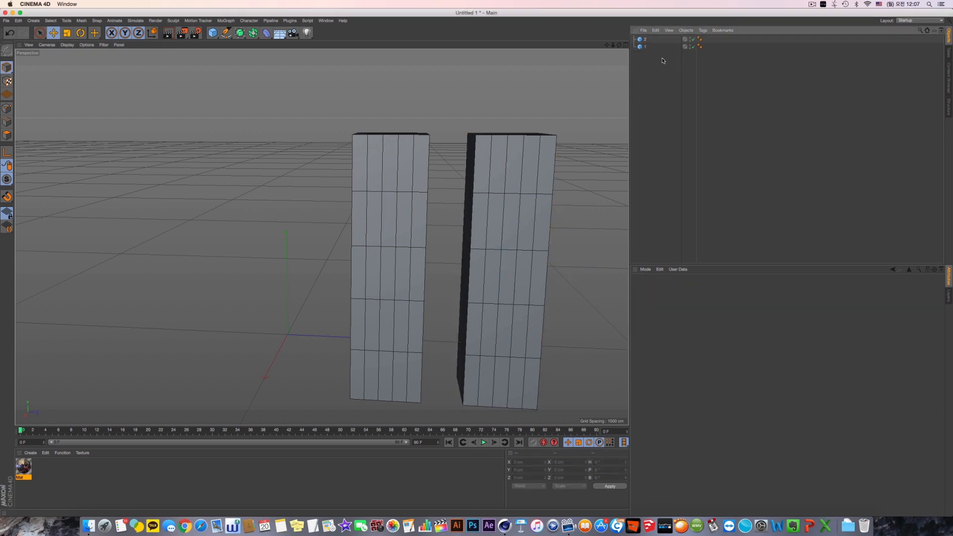
pyautogui.moveTo(647, 80); pyautogui.dragTo(647, 81)
# Duplicate cube 2 beyond itself along Z as a third pillar in the row.
pyautogui.click(539, 221)
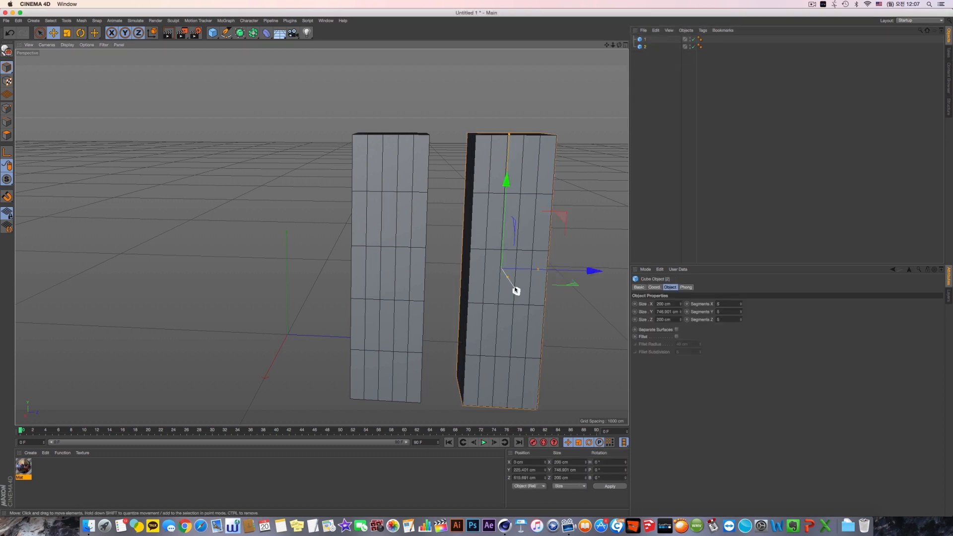
pyautogui.keyDown('ctrl'); pyautogui.click(486, 290); pyautogui.keyUp('ctrl')
pyautogui.keyDown('alt'); pyautogui.moveTo(527, 276); pyautogui.dragTo(472, 287, button='right'); pyautogui.keyUp('alt')
pyautogui.keyDown('alt'); pyautogui.moveTo(472, 287); pyautogui.dragTo(286, 287, button='middle'); pyautogui.keyUp('alt')
pyautogui.click(322, 279)
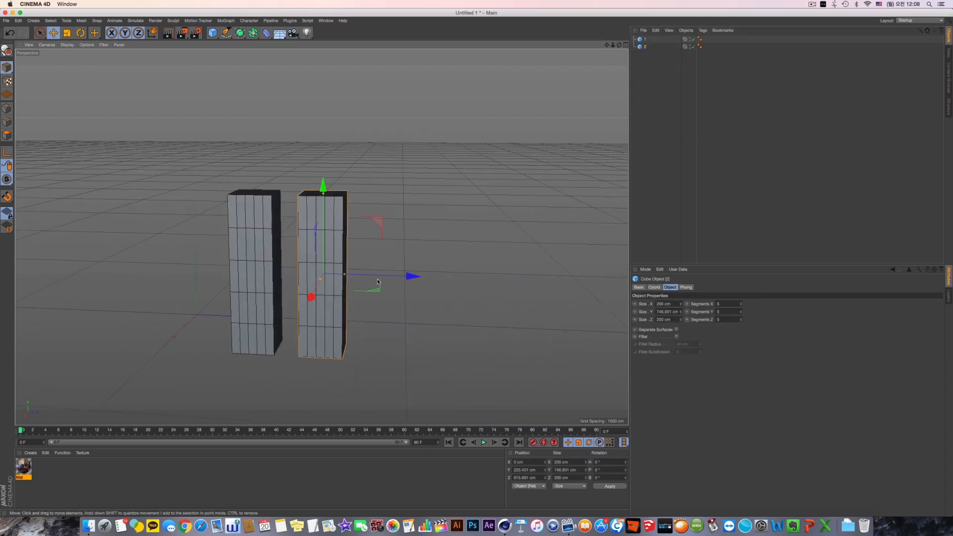
pyautogui.moveTo(381, 281); pyautogui.dragTo(445, 279)
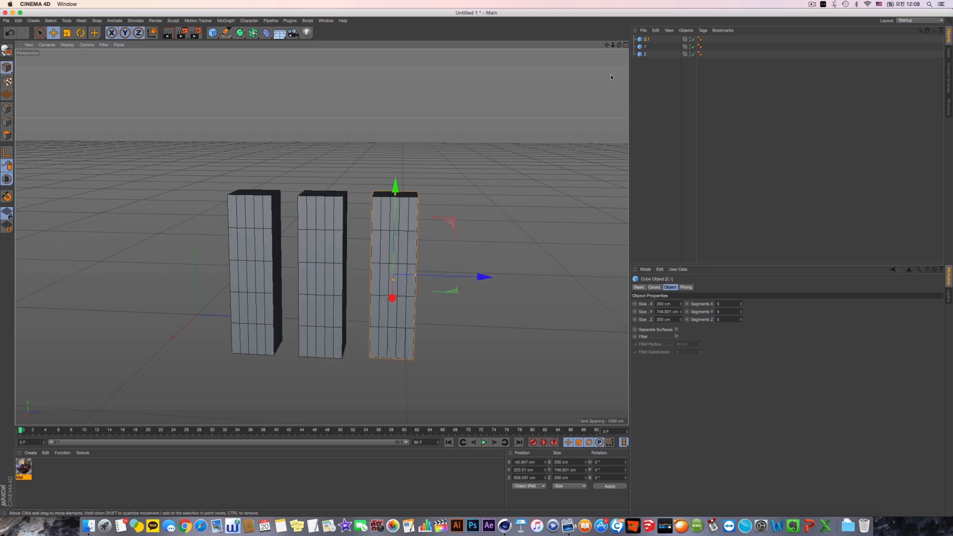
# Move the duplicated cube to the end of the object hierarchy and rename it 3.
pyautogui.moveTo(649, 41); pyautogui.dragTo(648, 80)
pyautogui.doubleClick(645, 55)
pyautogui.write('3')
pyautogui.press('Return')
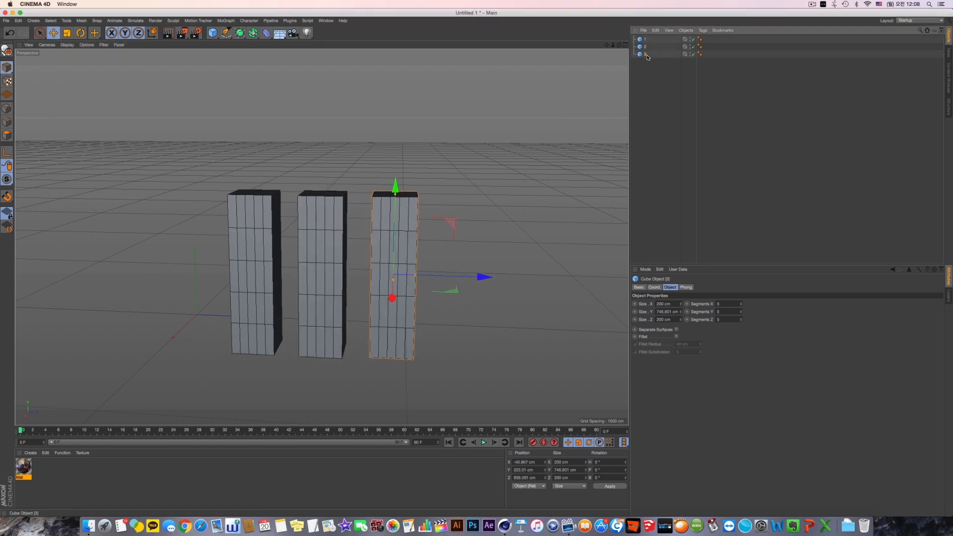
pyautogui.click(652, 65)
# Add a Melt deformer as a child of cube 1 with its strength lowered to 15 %, and nest cube 2 under it.
pyautogui.click(645, 40)
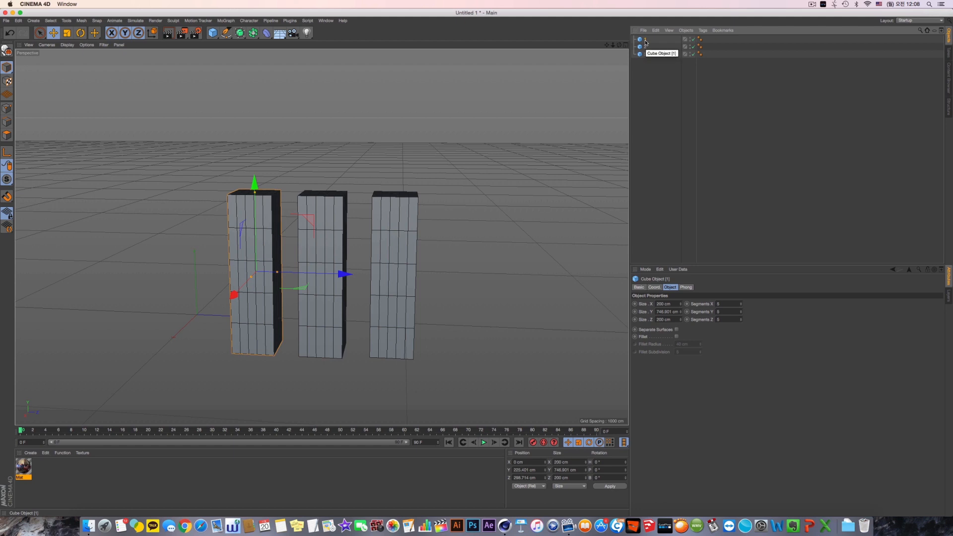
pyautogui.click(267, 34)
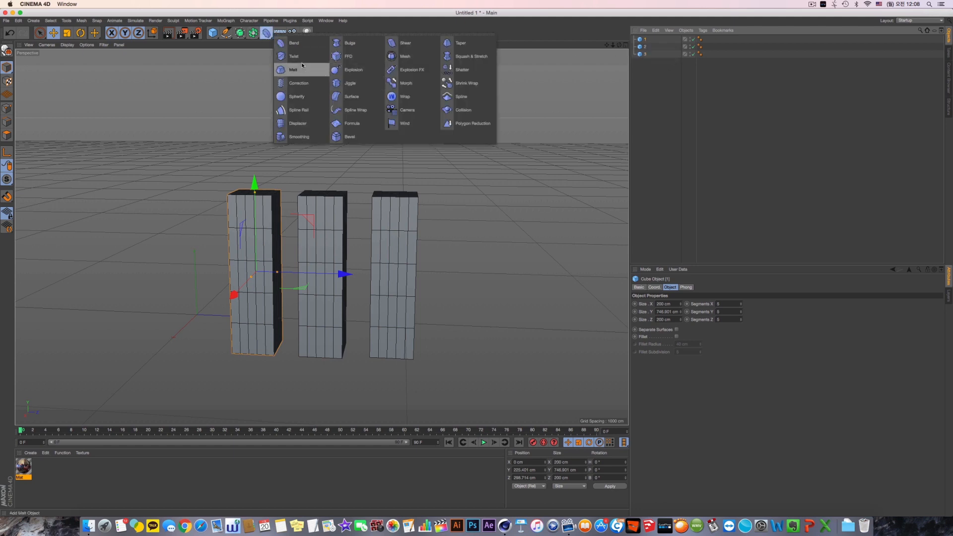
pyautogui.keyDown('alt'); pyautogui.click(294, 69); pyautogui.keyUp('alt')
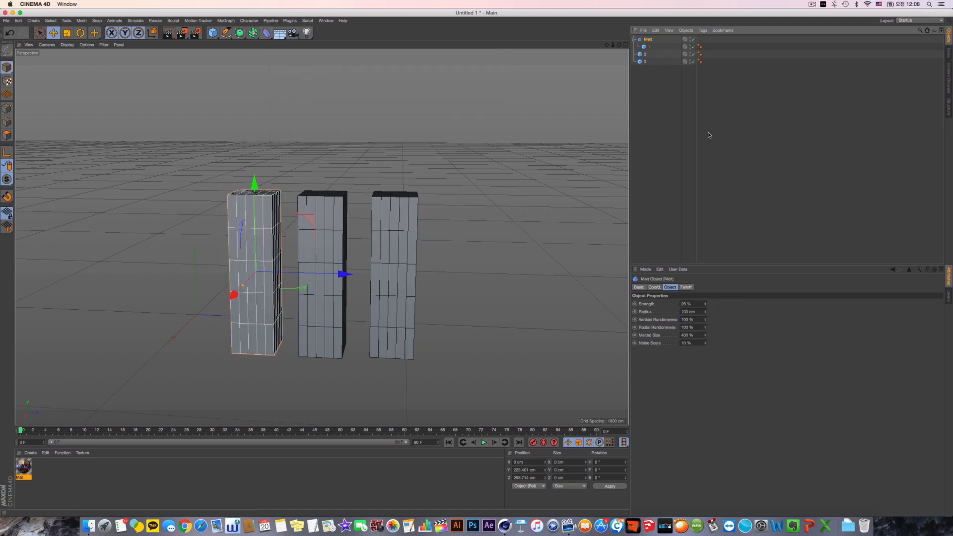
pyautogui.click(649, 47)
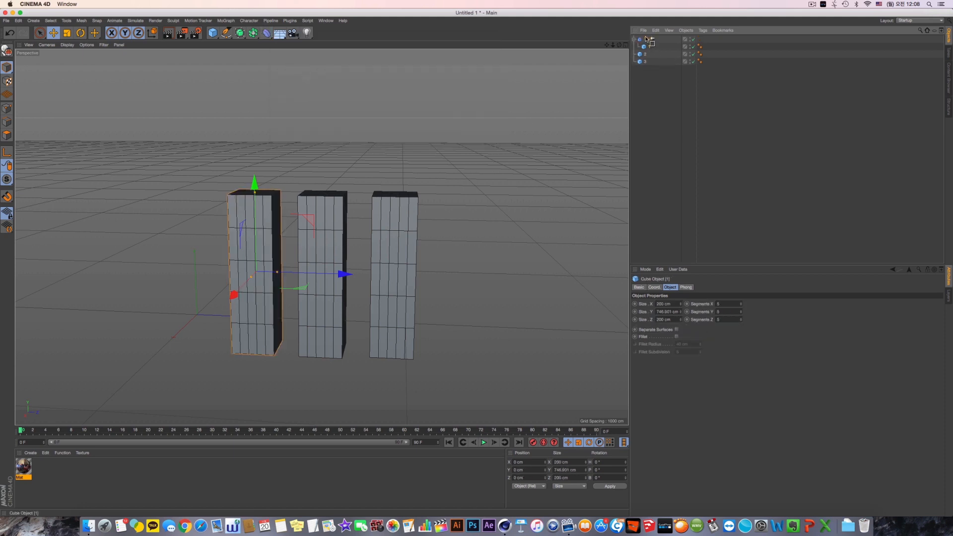
pyautogui.moveTo(647, 39); pyautogui.dragTo(648, 47)
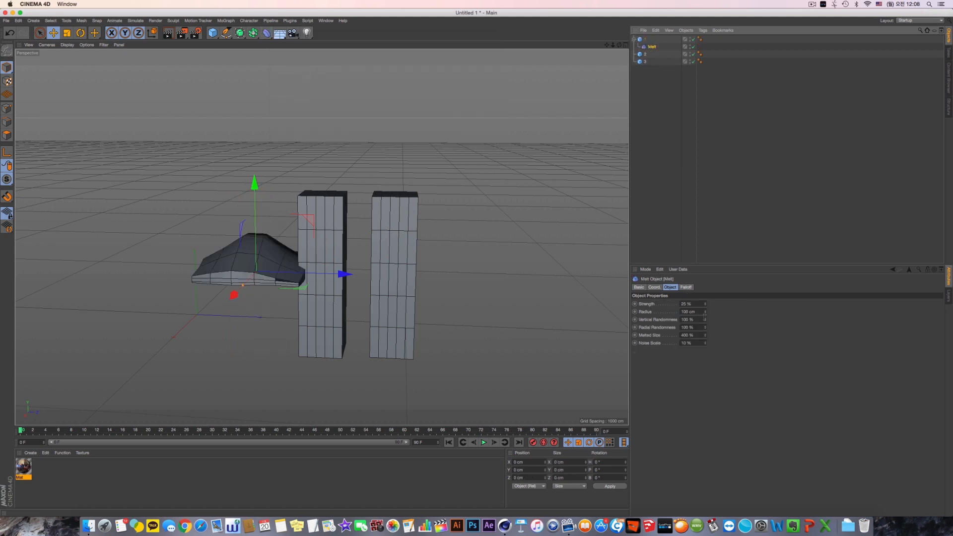
pyautogui.moveTo(705, 308); pyautogui.dragTo(706, 322)
pyautogui.moveTo(651, 47); pyautogui.dragTo(652, 54)
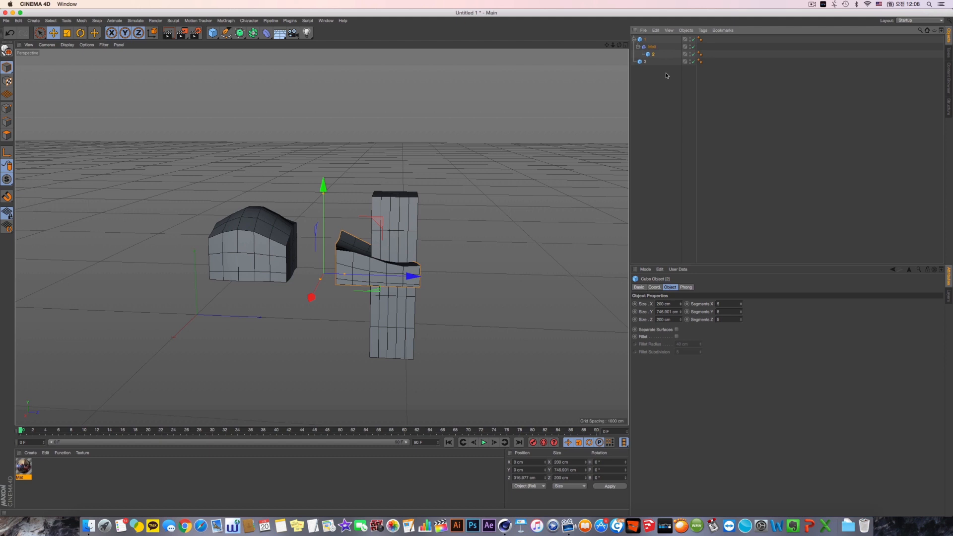
# Add a Taper deformer as the parent of cube 2 with a strength of -192 %, and move the deformer down beneath cube 1.
pyautogui.click(267, 33)
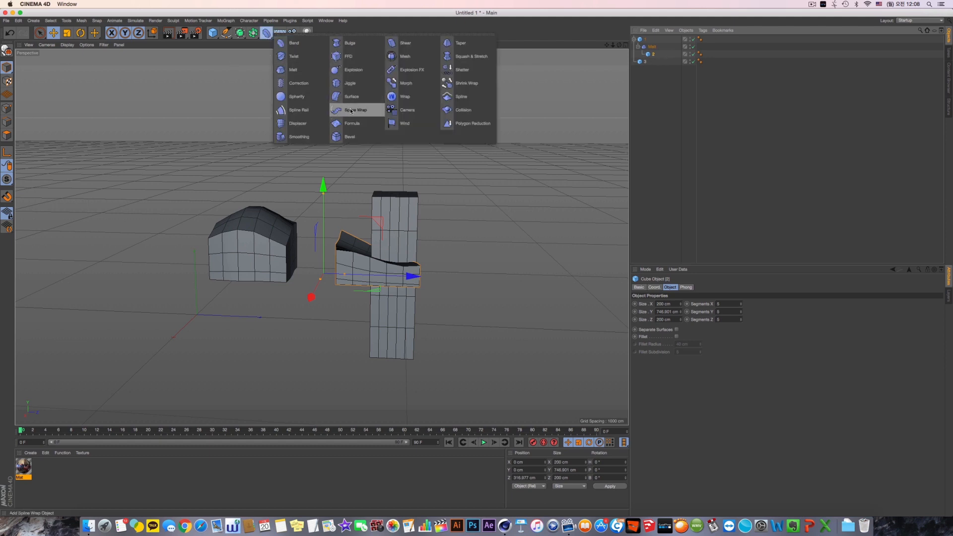
pyautogui.click(454, 43)
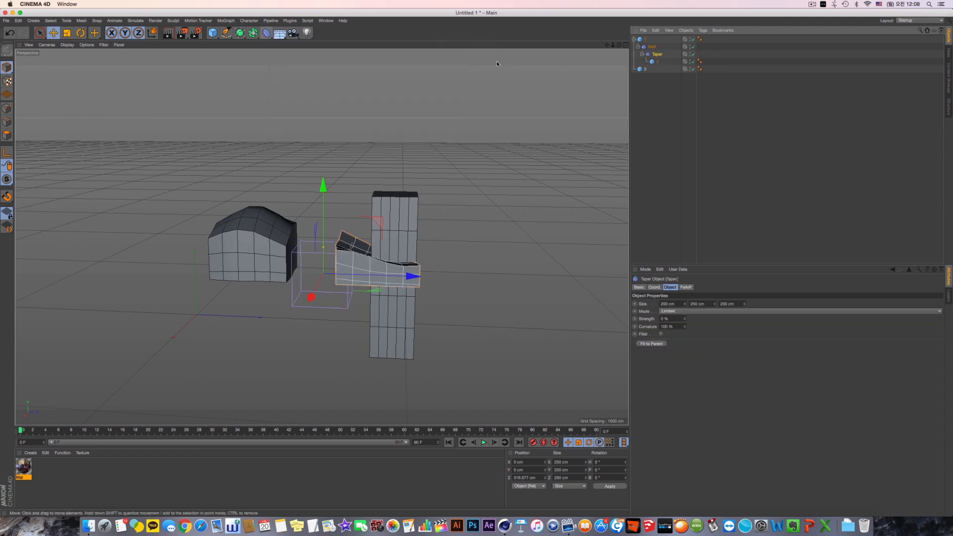
pyautogui.click(647, 345)
pyautogui.moveTo(685, 319); pyautogui.dragTo(685, 414)
pyautogui.moveTo(255, 184); pyautogui.dragTo(254, 222)
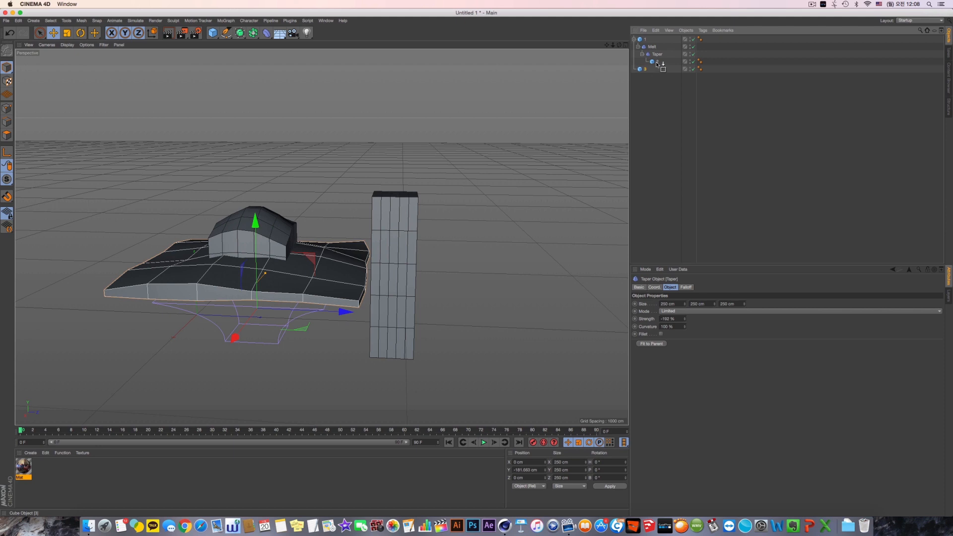
# Nest cube 3 under cube 2 and add a Twist deformer as a child of cube 3.
pyautogui.moveTo(657, 64); pyautogui.dragTo(657, 63)
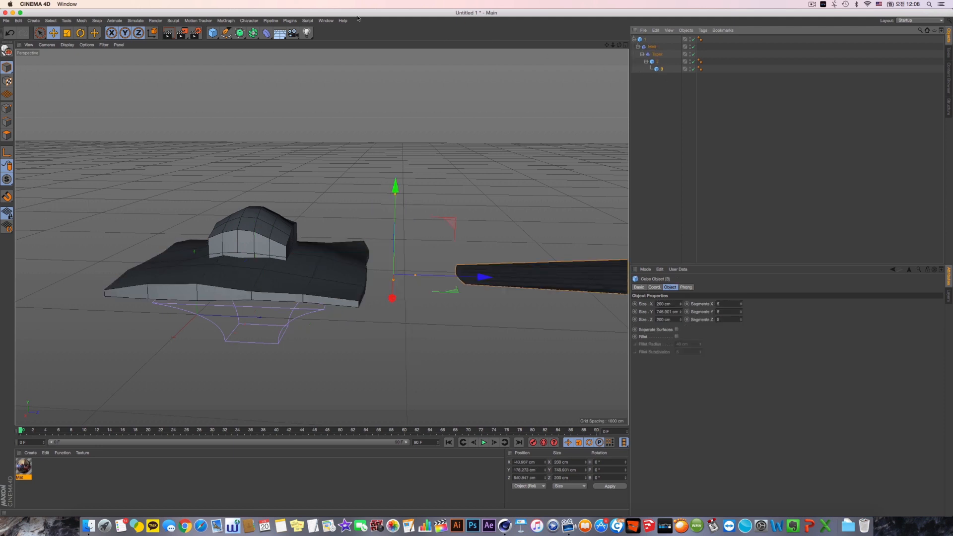
pyautogui.click(268, 34)
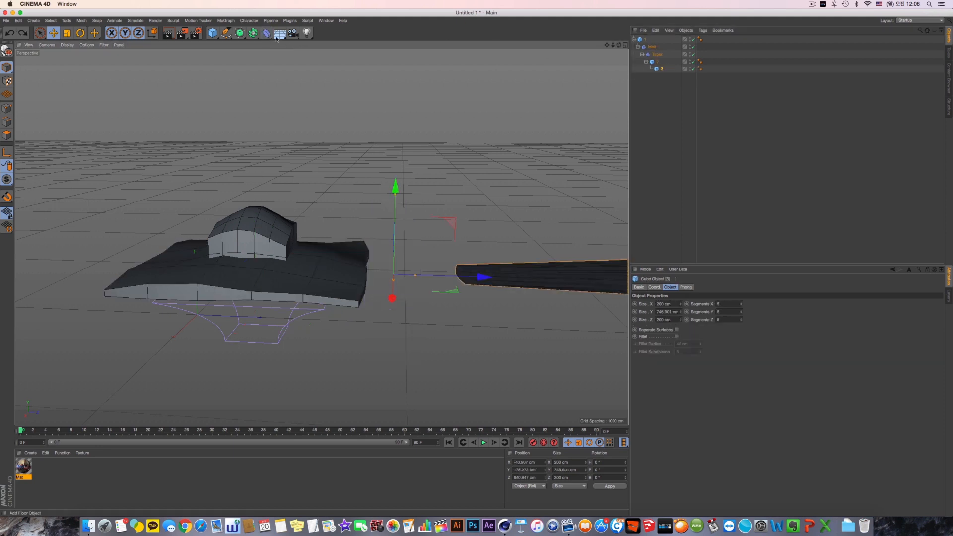
pyautogui.click(275, 36)
pyautogui.press('super+z')
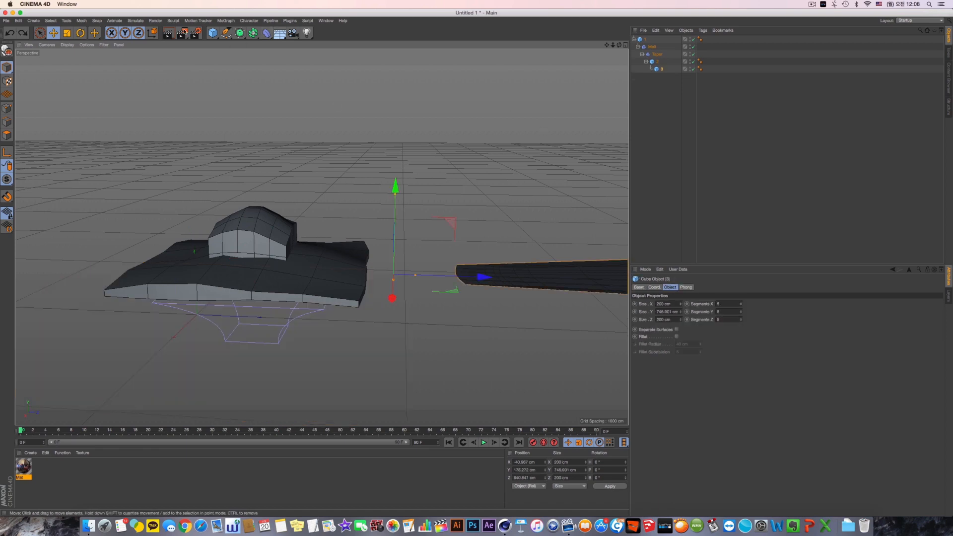
pyautogui.click(266, 32)
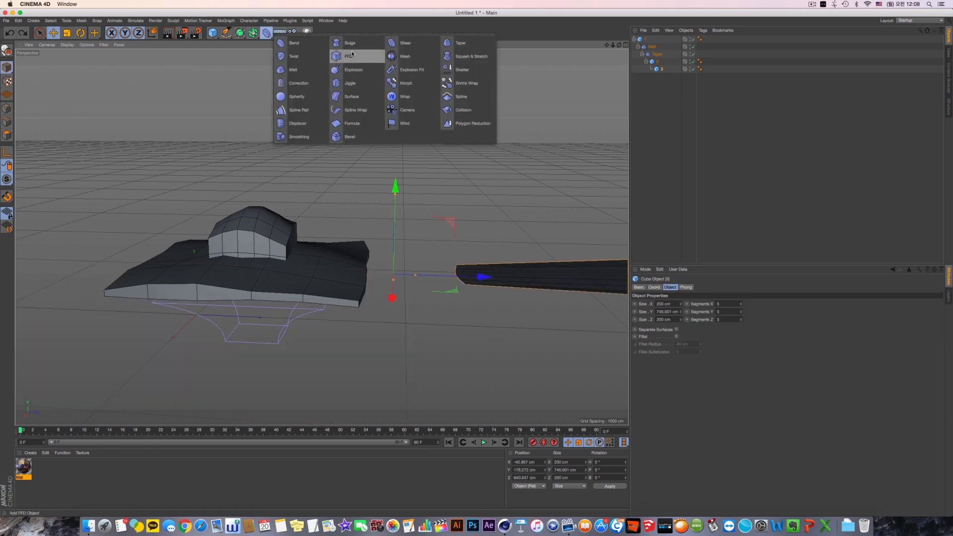
pyautogui.click(301, 56)
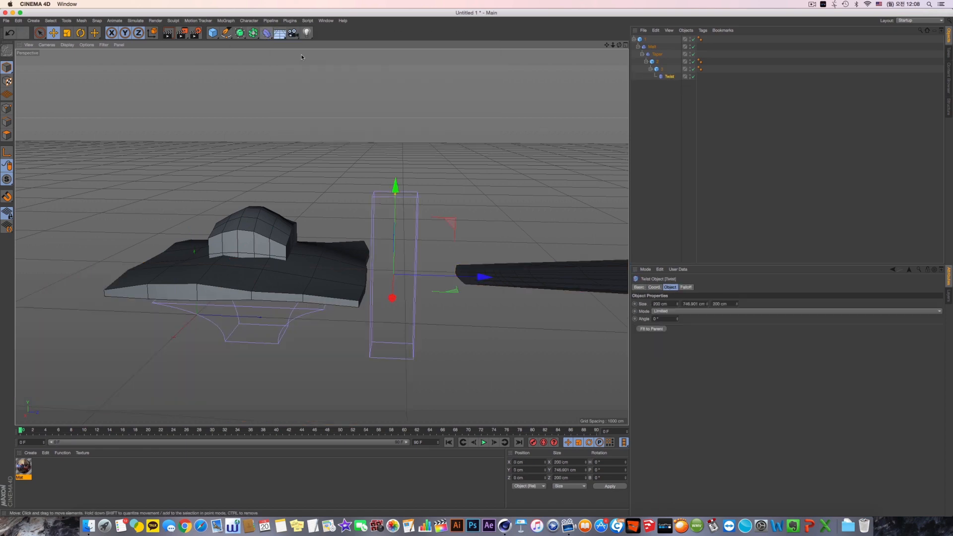
# Rearrange the hierarchy under Melt into cube 2, Twist, cube 3 and Taper, each nested in the previous one.
pyautogui.click(657, 55)
pyautogui.moveTo(650, 54); pyautogui.dragTo(668, 79)
pyautogui.keyDown('alt'); pyautogui.moveTo(516, 205); pyautogui.dragTo(455, 204, button='middle'); pyautogui.keyUp('alt')
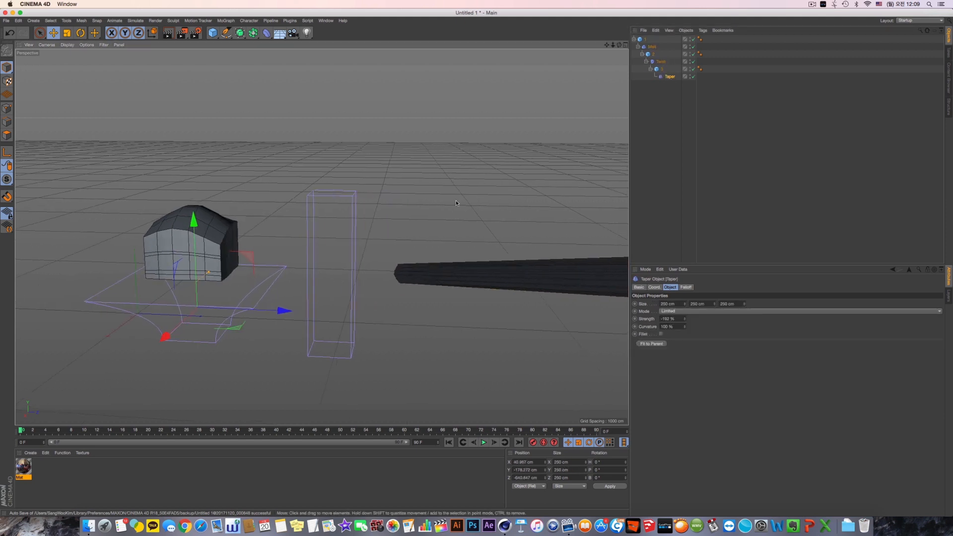
pyautogui.scroll(-5, 476, 200)
pyautogui.keyDown('alt'); pyautogui.moveTo(538, 220); pyautogui.dragTo(419, 222, button='middle'); pyautogui.keyUp('alt')
pyautogui.scroll(-1, 419, 222)
pyautogui.scroll(2, 418, 222)
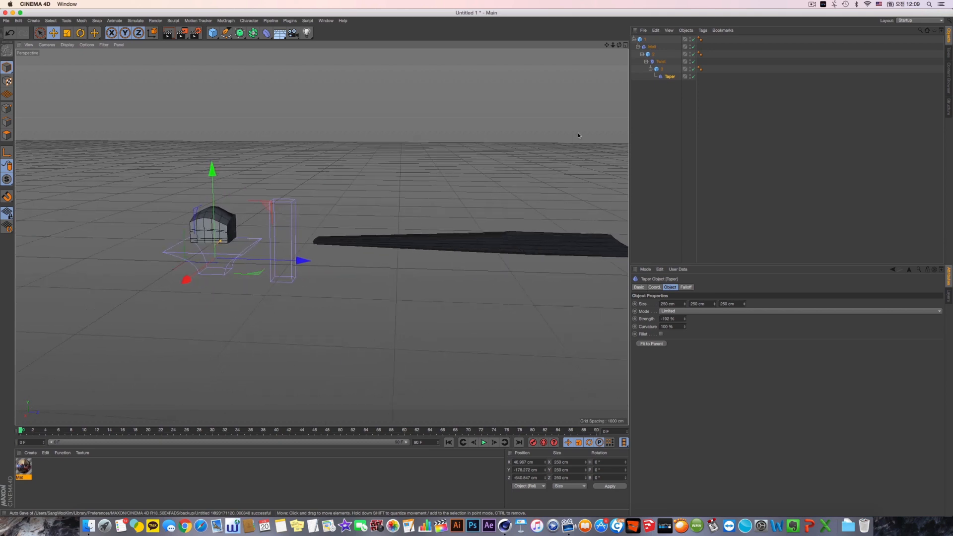
pyautogui.keyDown('alt'); pyautogui.moveTo(535, 148); pyautogui.dragTo(569, 158, button='middle'); pyautogui.keyUp('alt')
# Lower the Melt deformer's strength to 6 %.
pyautogui.click(653, 55)
pyautogui.click(649, 47)
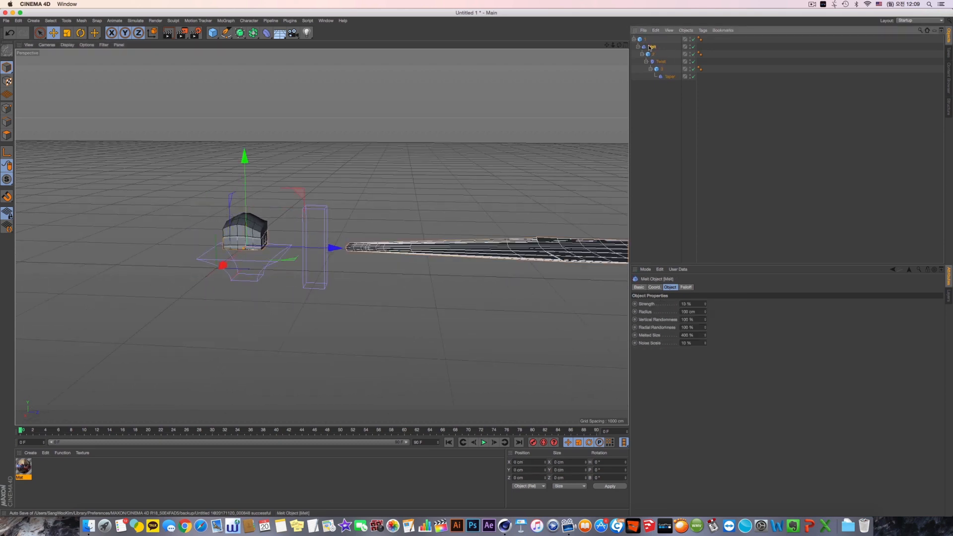
pyautogui.keyDown('alt'); pyautogui.moveTo(334, 233); pyautogui.dragTo(284, 240, button='middle'); pyautogui.keyUp('alt')
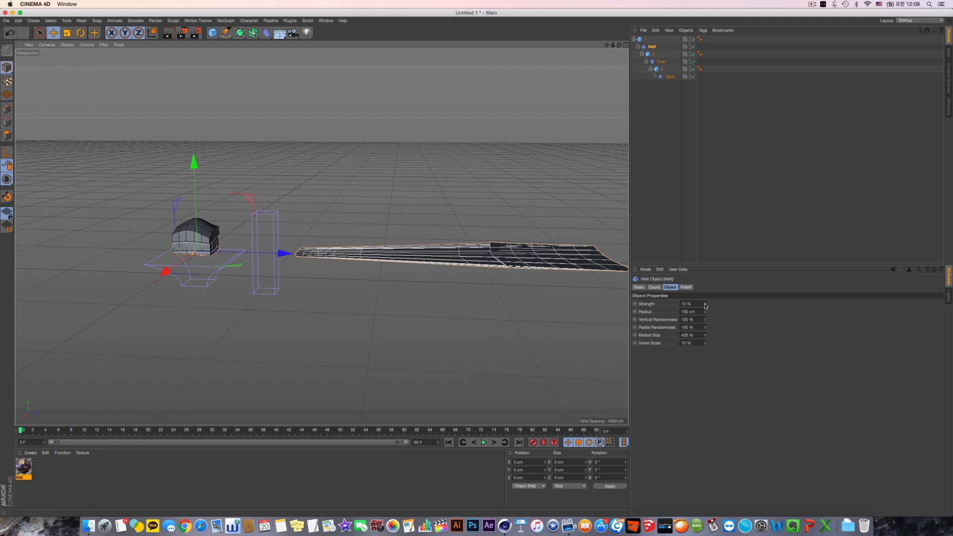
pyautogui.moveTo(705, 305)
pyautogui.mouseDown()
pyautogui.moveTo(715, 304)
pyautogui.moveTo(697, 308)
pyautogui.mouseUp()
pyautogui.keyDown('alt'); pyautogui.moveTo(519, 257); pyautogui.dragTo(535, 275, button='middle'); pyautogui.keyUp('alt')
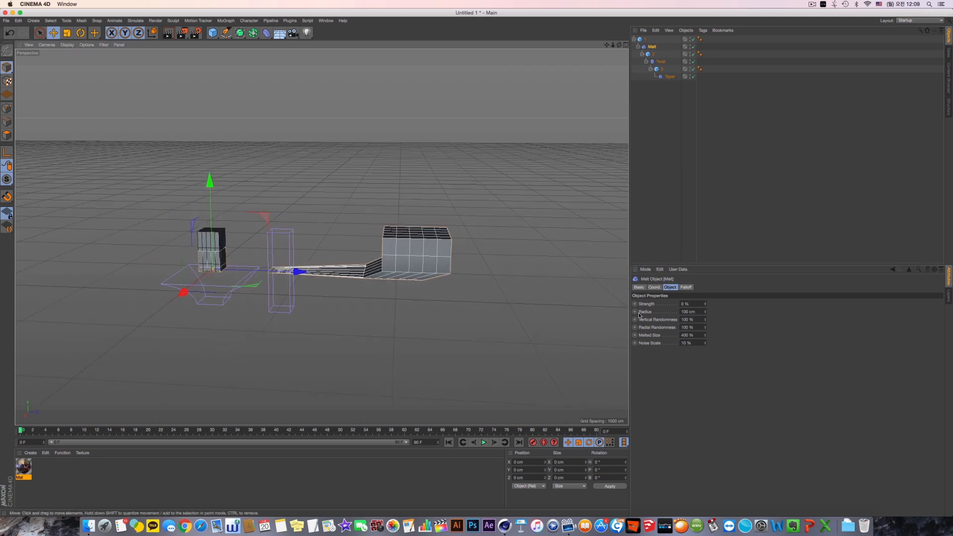
# Swap the two lower deformers so Taper sits between cubes 2 and 3 and Twist is nested under cube 3.
pyautogui.click(670, 77)
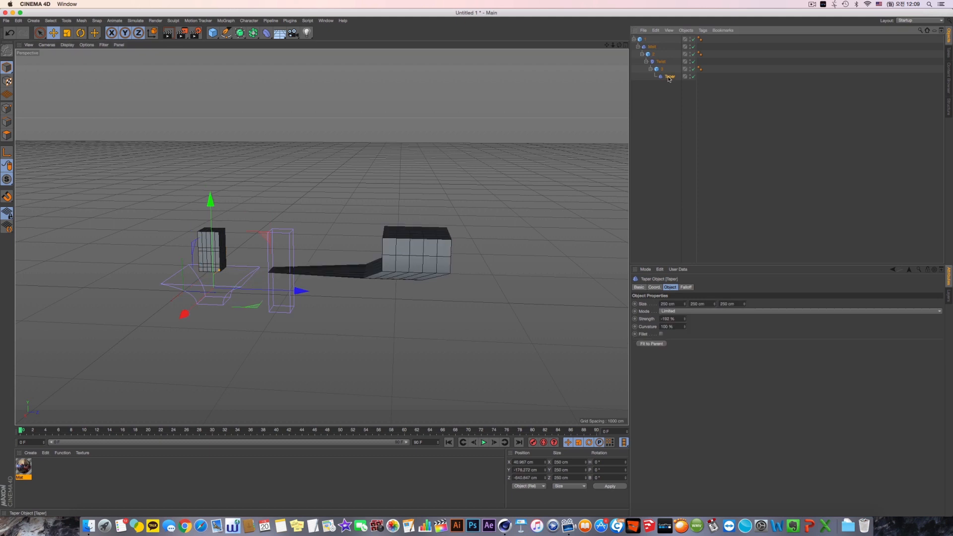
pyautogui.click(661, 62)
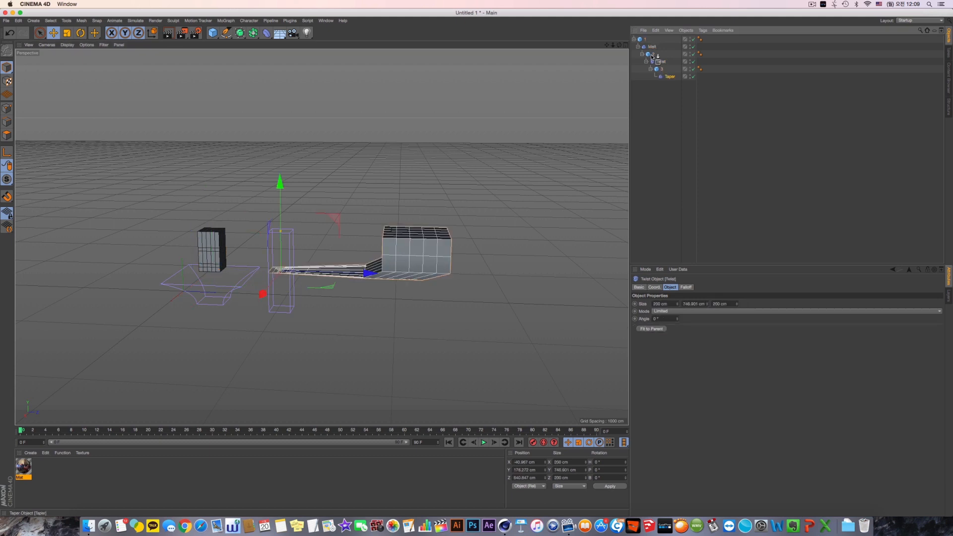
pyautogui.moveTo(652, 56); pyautogui.dragTo(662, 111)
pyautogui.moveTo(648, 77)
pyautogui.mouseDown()
pyautogui.moveTo(659, 63)
pyautogui.moveTo(661, 70)
pyautogui.mouseUp()
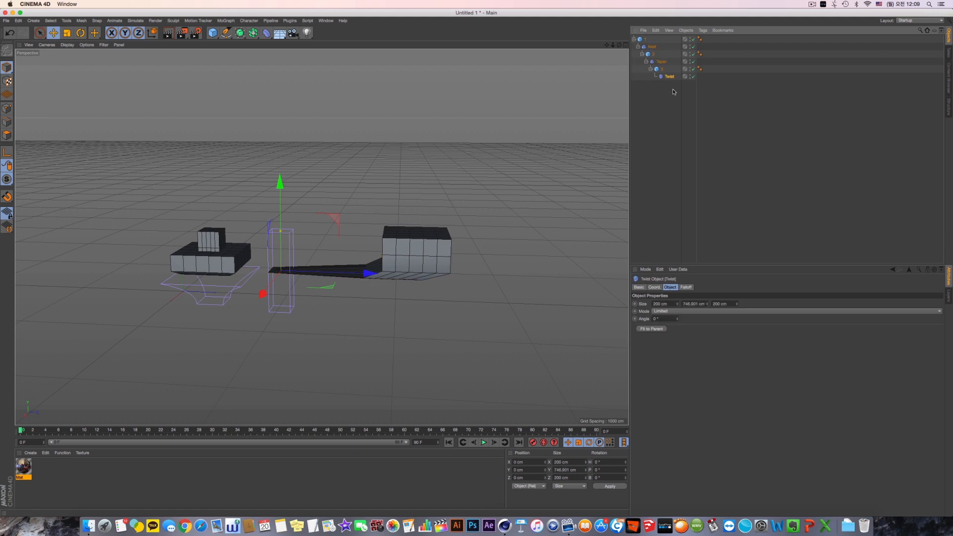
# Set the Twist deformer's angle to 184° and undo the accidental move of the deformer.
pyautogui.moveTo(677, 319)
pyautogui.mouseDown()
pyautogui.moveTo(729, 308)
pyautogui.moveTo(675, 323)
pyautogui.mouseUp()
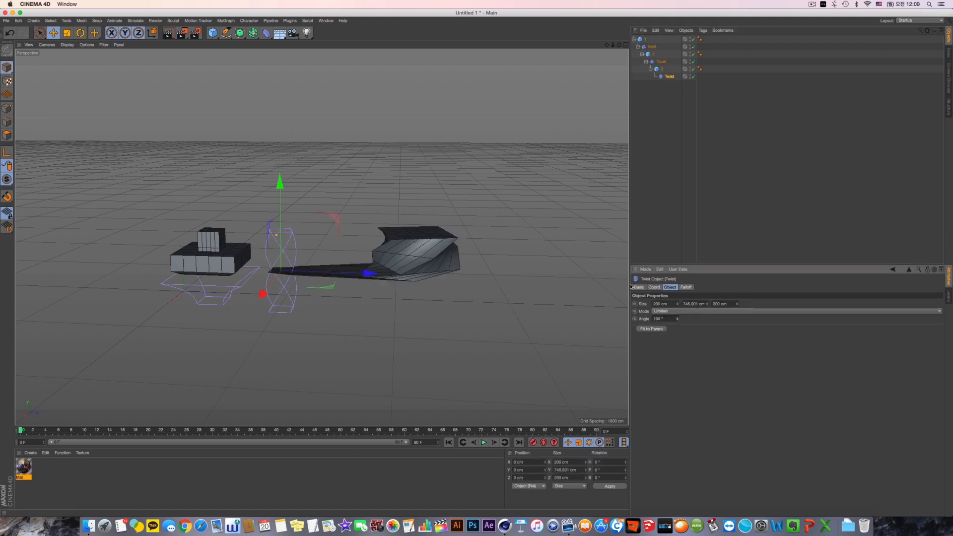
pyautogui.scroll(3, 329, 265)
pyautogui.keyDown('alt'); pyautogui.moveTo(328, 265); pyautogui.dragTo(356, 267, button='middle'); pyautogui.keyUp('alt')
pyautogui.moveTo(356, 267); pyautogui.dragTo(370, 251)
pyautogui.press('super+z')
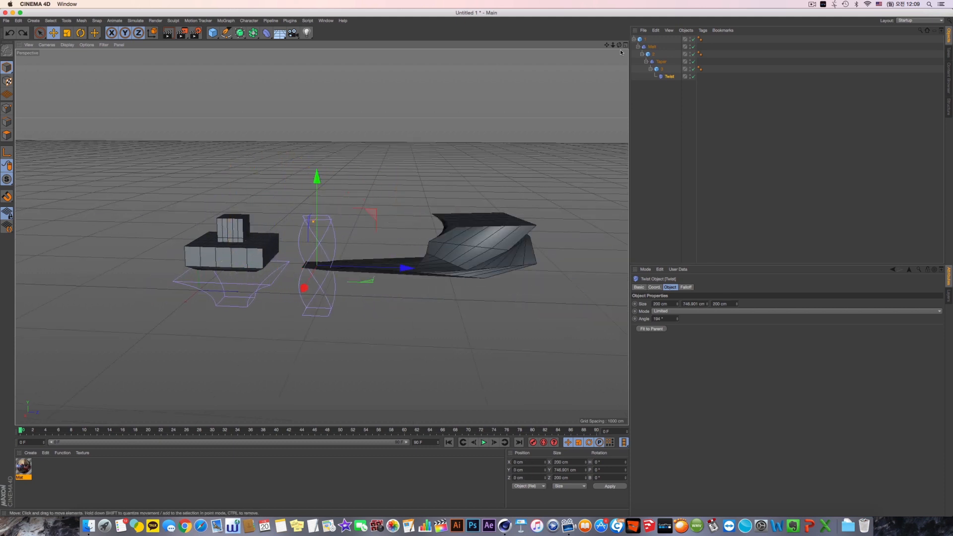
# Undo a trial move of the Melt deformer and raise its strength to 15 %.
pyautogui.click(652, 46)
pyautogui.moveTo(279, 268)
pyautogui.mouseDown()
pyautogui.moveTo(387, 270)
pyautogui.moveTo(290, 268)
pyautogui.mouseUp()
pyautogui.press('super+z')
pyautogui.click(652, 47)
pyautogui.moveTo(705, 303); pyautogui.dragTo(676, 287)
pyautogui.keyDown('alt'); pyautogui.moveTo(497, 262); pyautogui.dragTo(447, 268, button='middle'); pyautogui.keyUp('alt')
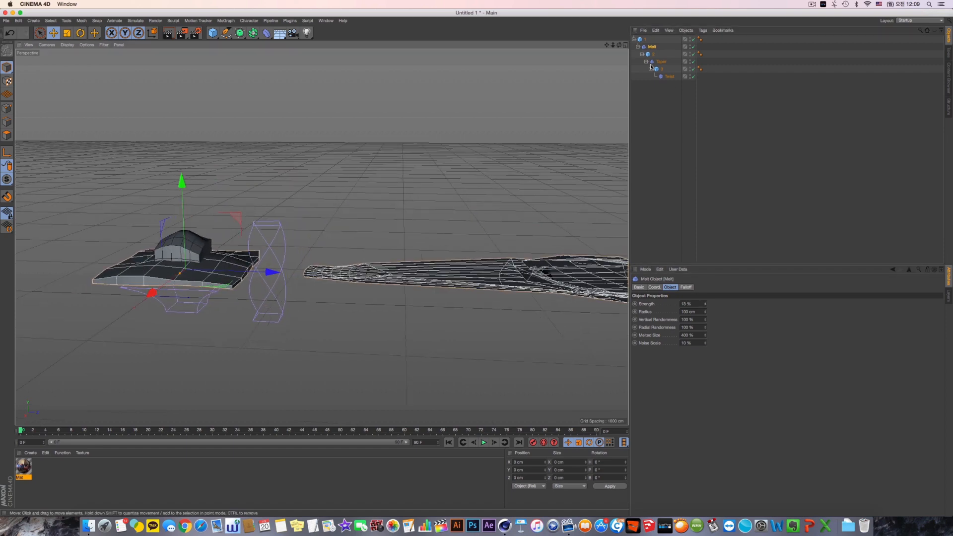
# Set the Taper deformer's strength to -104 % and undo a trial move of the deformer.
pyautogui.click(662, 62)
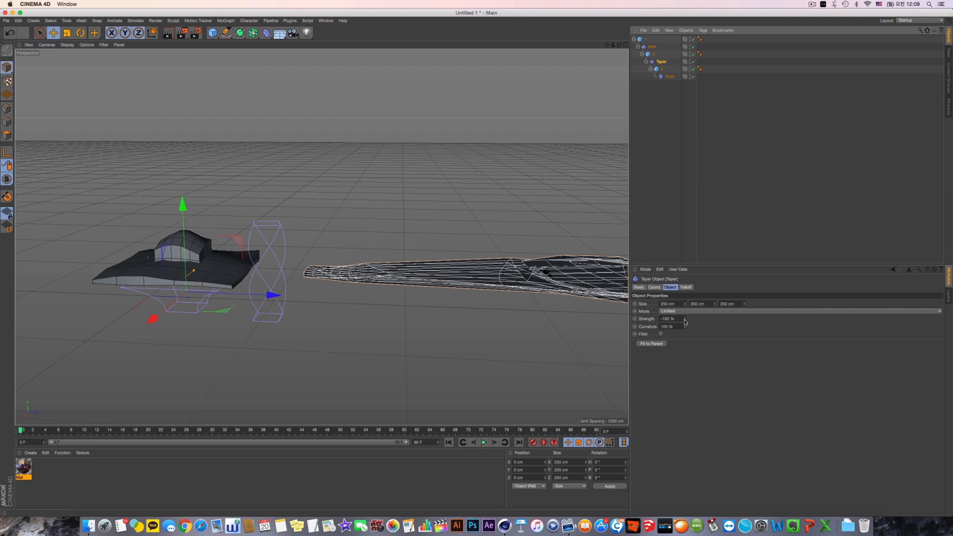
pyautogui.moveTo(685, 321); pyautogui.dragTo(685, 299)
pyautogui.moveTo(183, 245); pyautogui.dragTo(179, 214)
pyautogui.hotkey('ctrl', 'z')
# Try a Twist angle of -300° on cube 3 and undo the change.
pyautogui.click(668, 76)
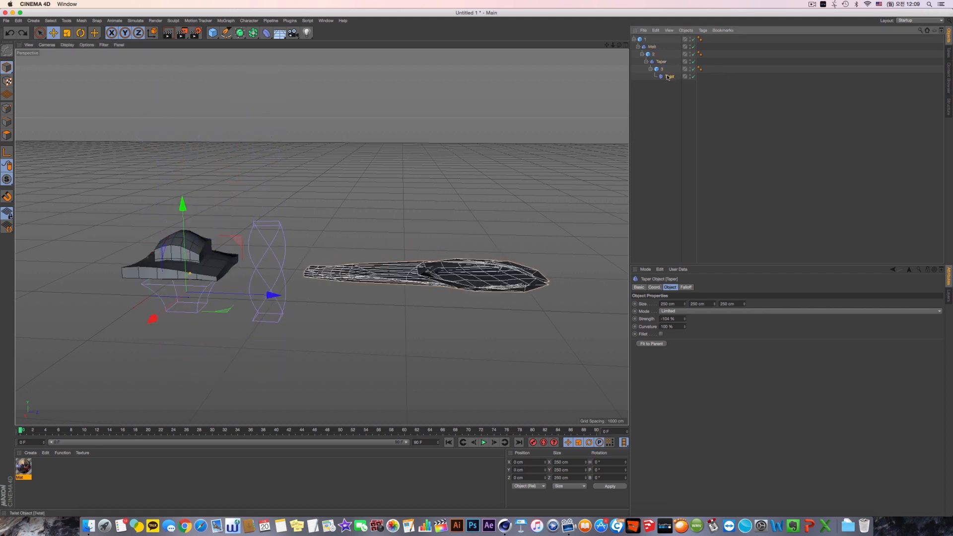
pyautogui.moveTo(678, 319); pyautogui.dragTo(679, 447)
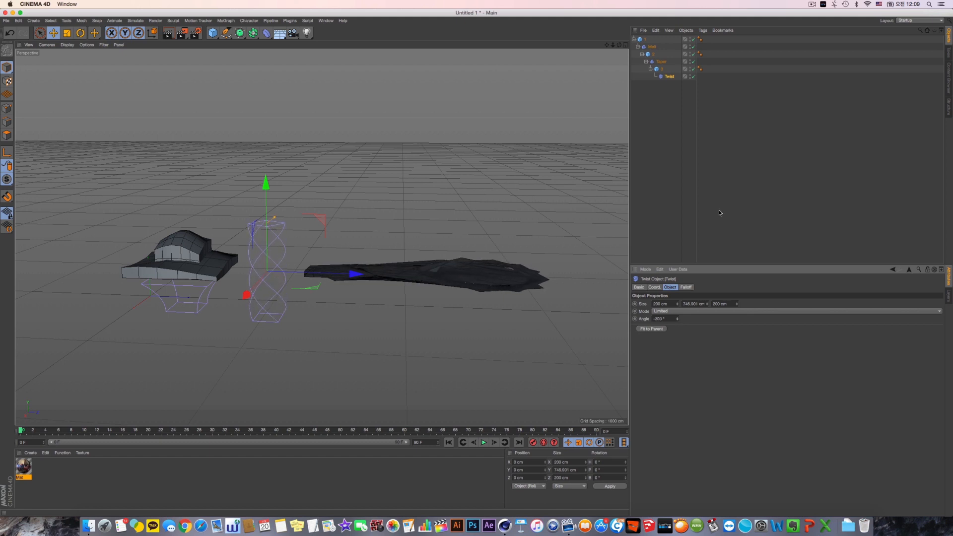
pyautogui.press('super+z')
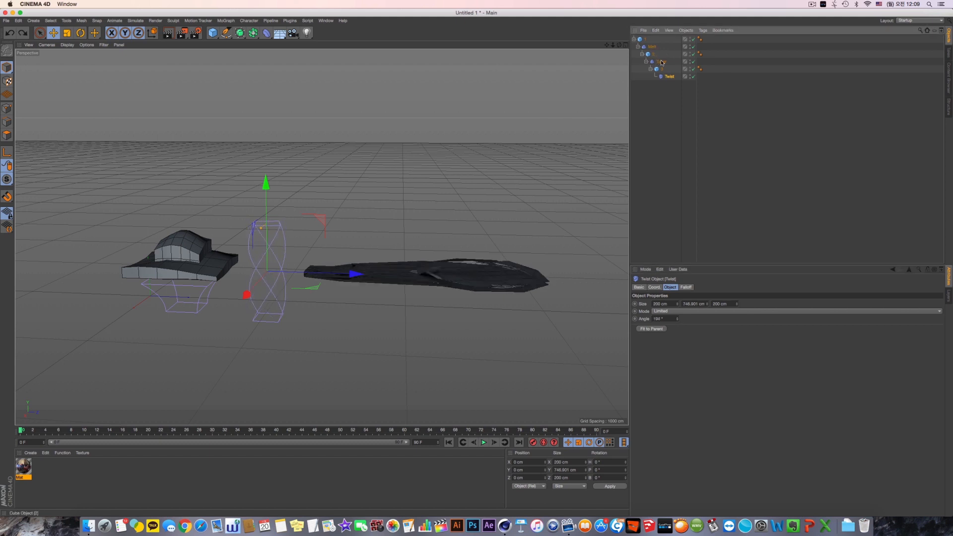
# Add a Stop tag to the Taper deformer with Stop Generators and Stop Deformers enabled.
pyautogui.rightClick(662, 62)
pyautogui.moveTo(732, 70)
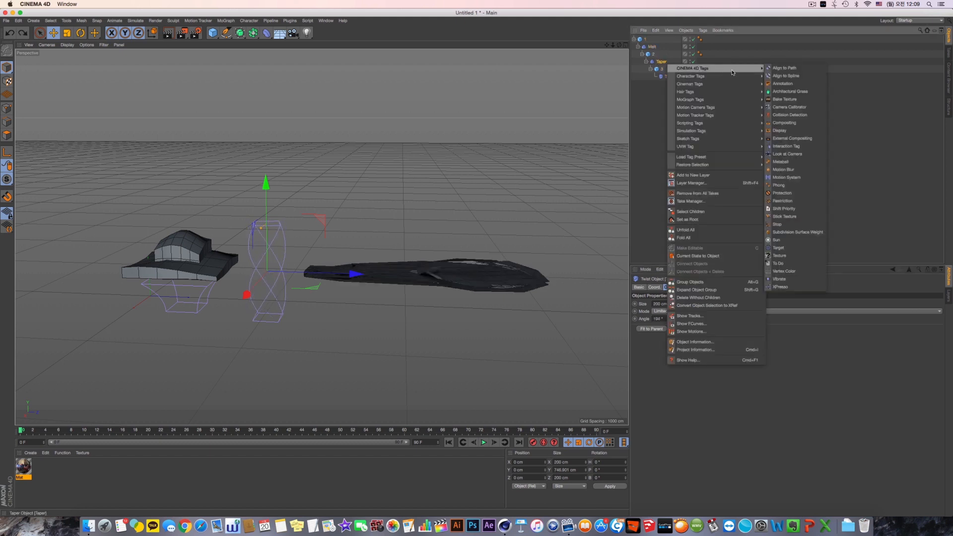
pyautogui.click(794, 225)
pyautogui.click(673, 310)
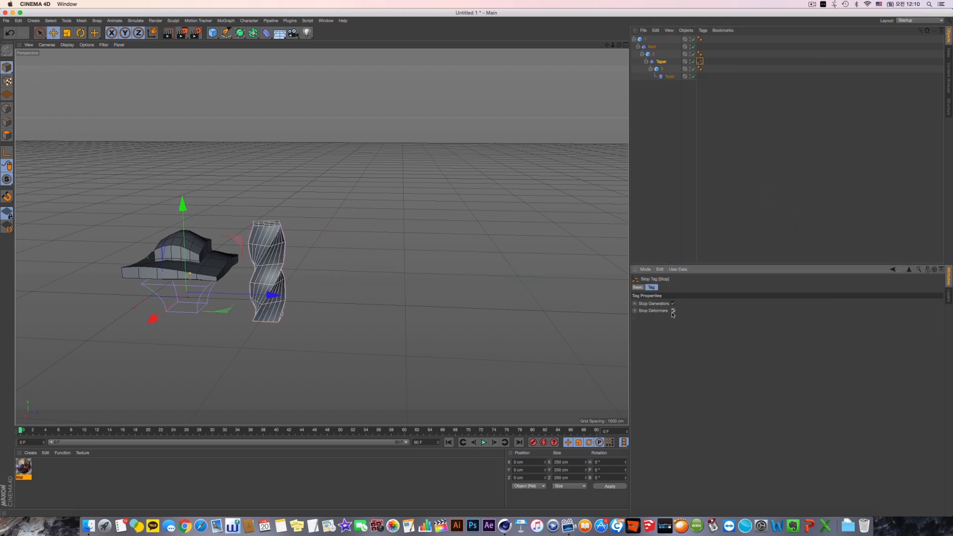
# Test the Stop tag by changing the Taper's strength, undo the change and display the tag's properties.
pyautogui.click(668, 76)
pyautogui.click(662, 62)
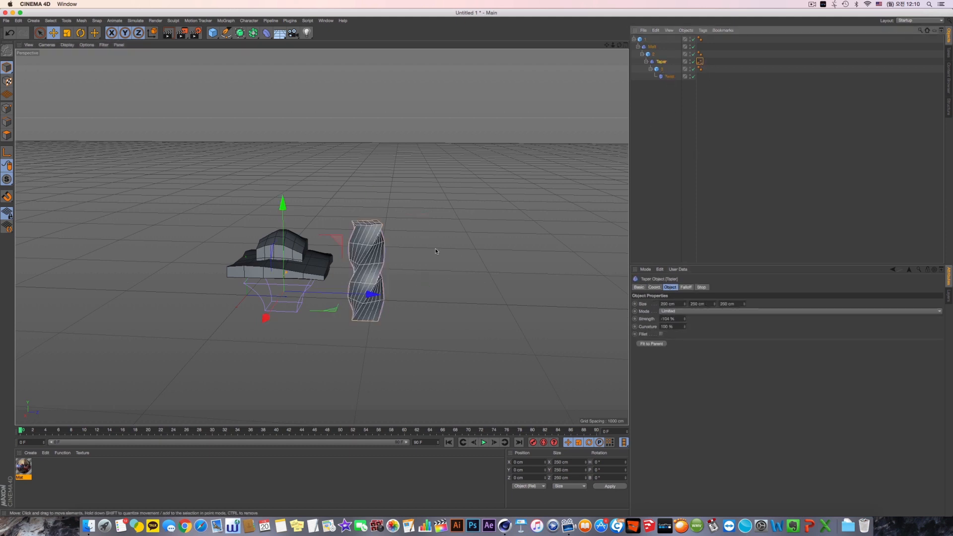
pyautogui.moveTo(684, 319); pyautogui.dragTo(685, 363)
pyautogui.press('super+z')
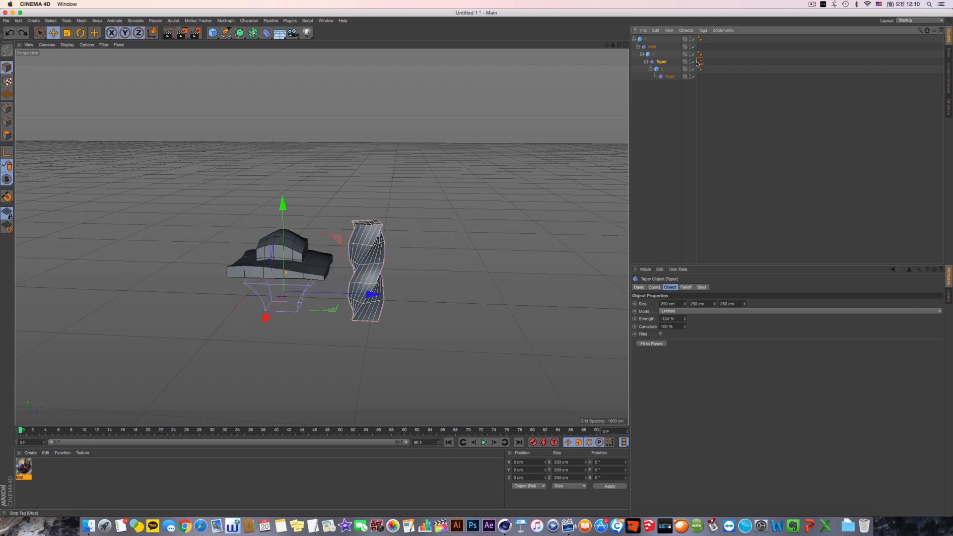
pyautogui.click(700, 63)
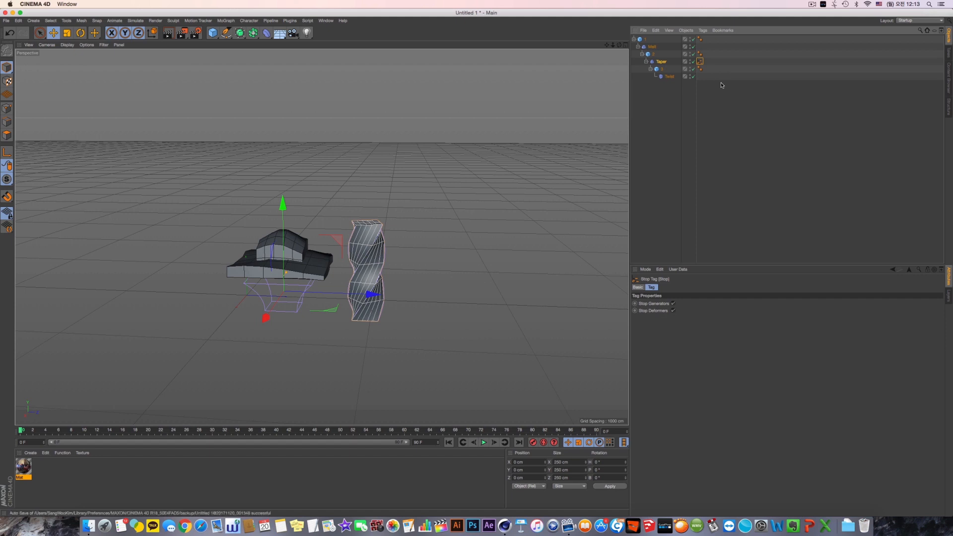
# Delete all objects of the cube and deformer hierarchy and add a new cube primitive.
pyautogui.moveTo(683, 91); pyautogui.dragTo(631, 35)
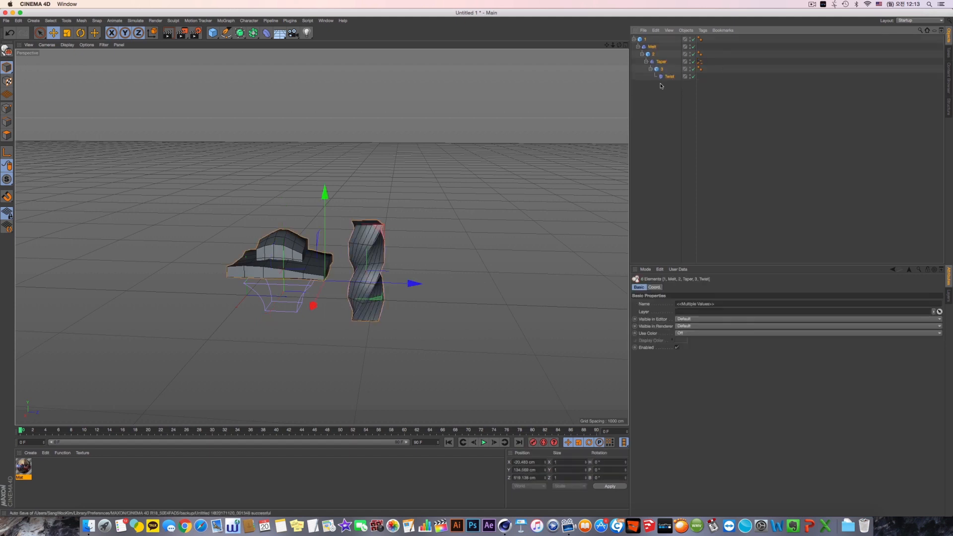
pyautogui.press('Delete')
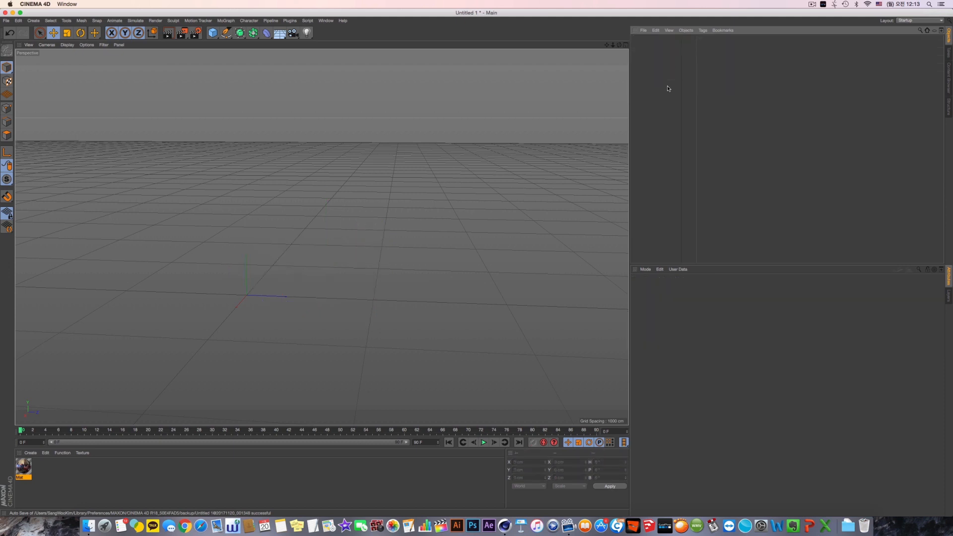
pyautogui.click(213, 33)
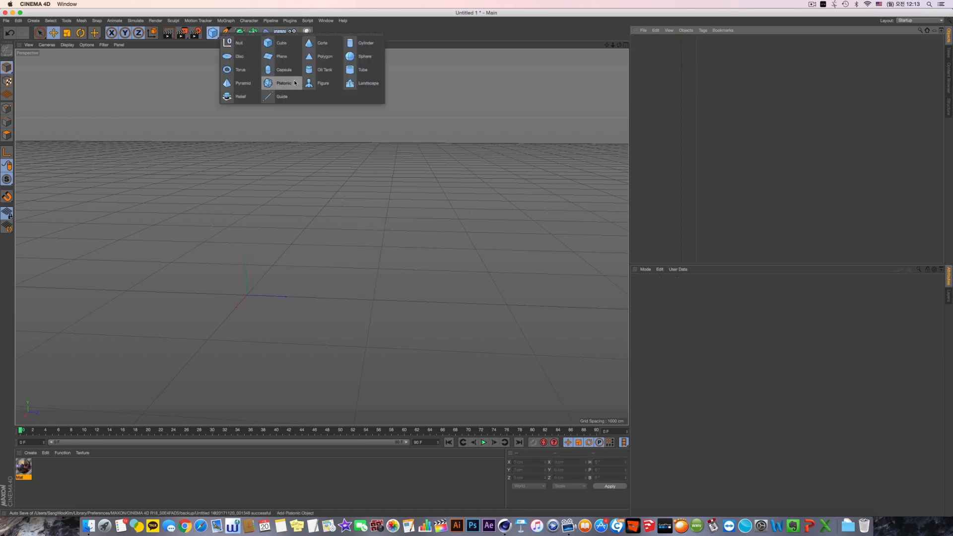
pyautogui.click(278, 42)
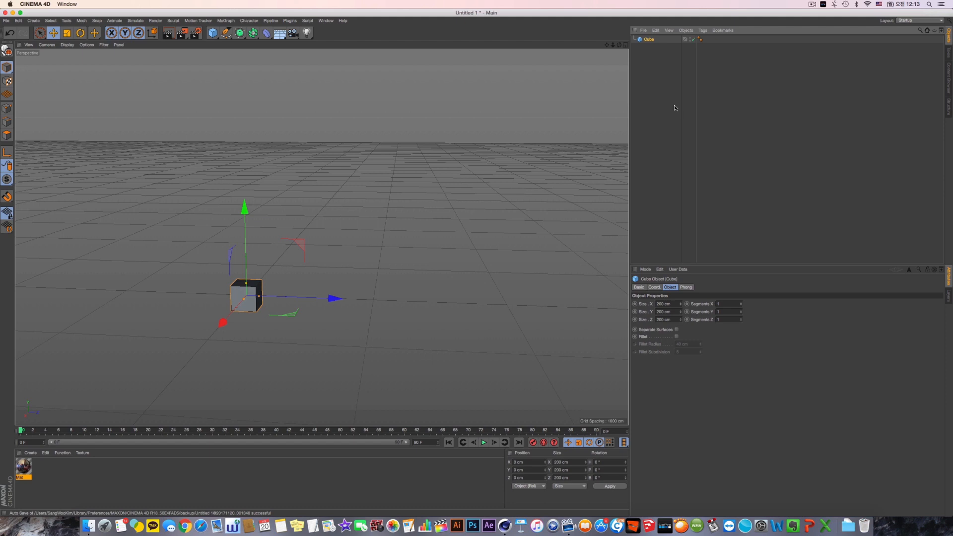
# Place the new cube under a new Subdivision Surface and frame it in the viewport.
pyautogui.rightClick(650, 41)
pyautogui.moveTo(675, 45)
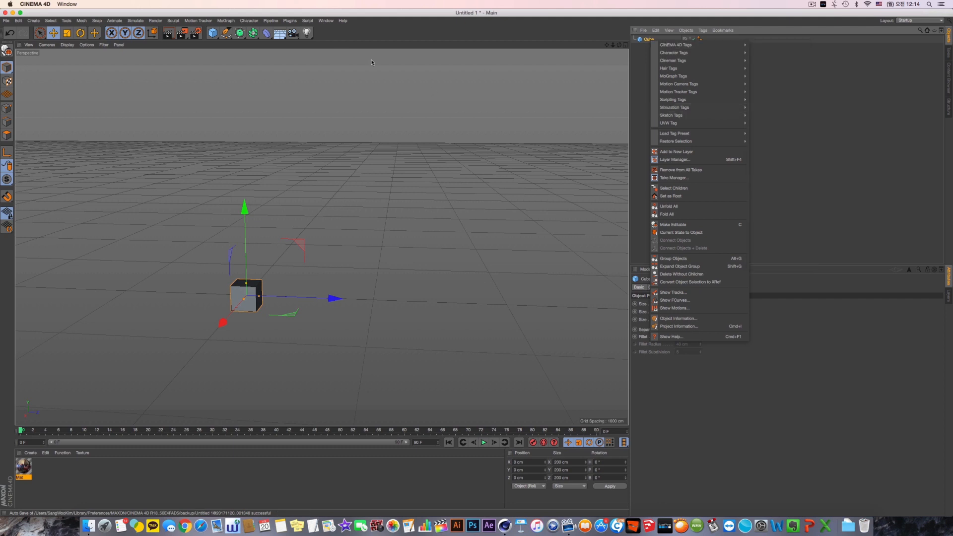
pyautogui.click(240, 37)
pyautogui.keyDown('alt'); pyautogui.click(240, 35); pyautogui.keyUp('alt')
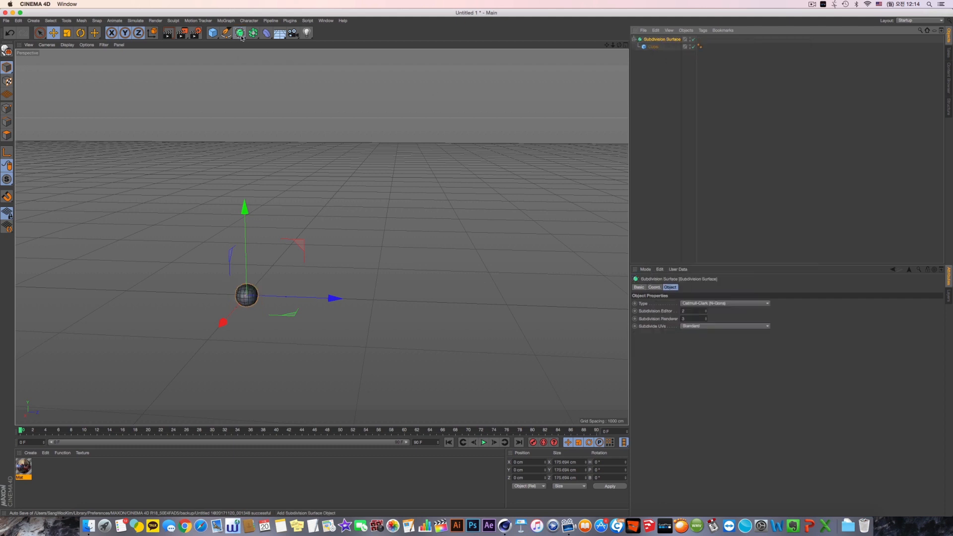
pyautogui.press('h')
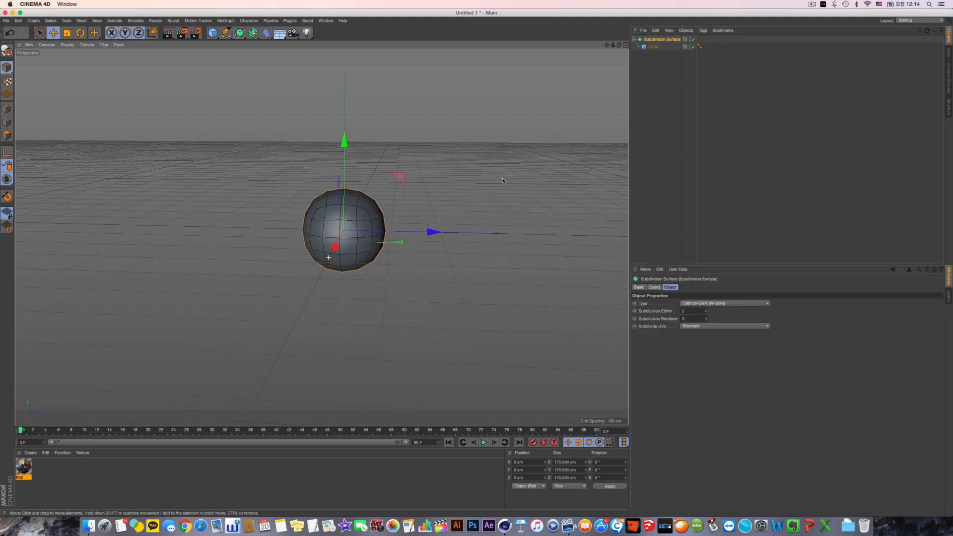
# Try making the cube editable and showing its points, undo the conversion and reselect the cube.
pyautogui.click(653, 47)
pyautogui.press('c')
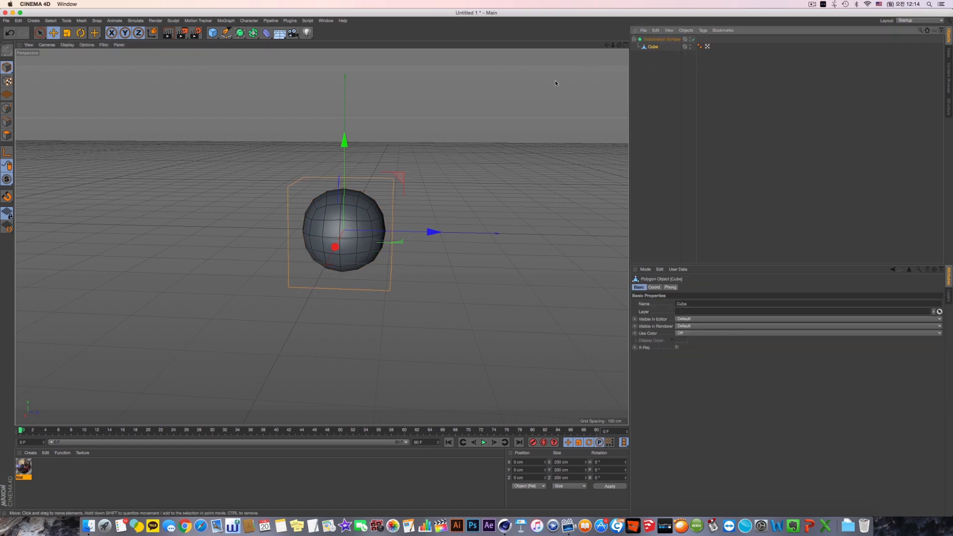
pyautogui.keyDown('alt'); pyautogui.moveTo(541, 114); pyautogui.dragTo(477, 163); pyautogui.keyUp('alt')
pyautogui.scroll(5, 471, 167)
pyautogui.keyDown('alt'); pyautogui.moveTo(423, 184); pyautogui.dragTo(480, 137, button='middle'); pyautogui.keyUp('alt')
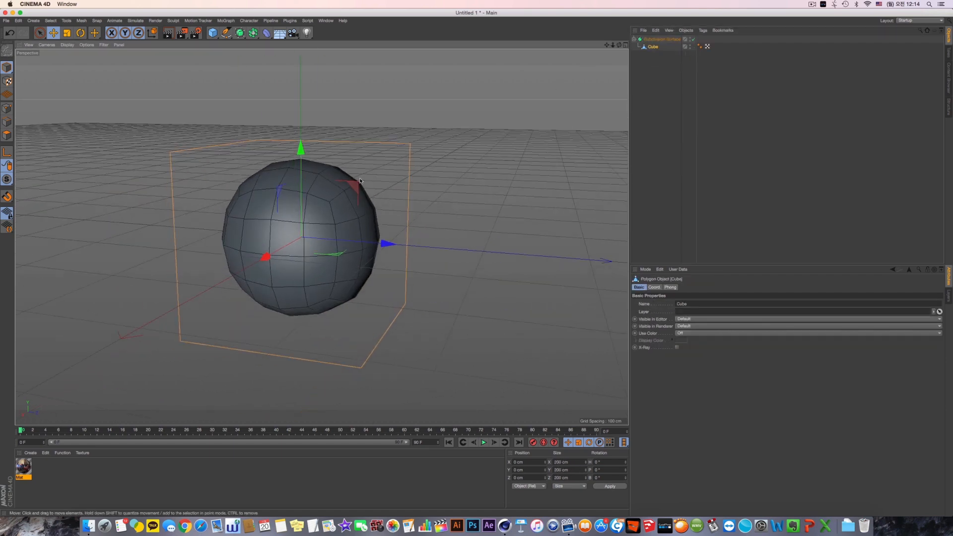
pyautogui.click(6, 108)
pyautogui.keyDown('alt'); pyautogui.moveTo(334, 264); pyautogui.dragTo(304, 303); pyautogui.keyUp('alt')
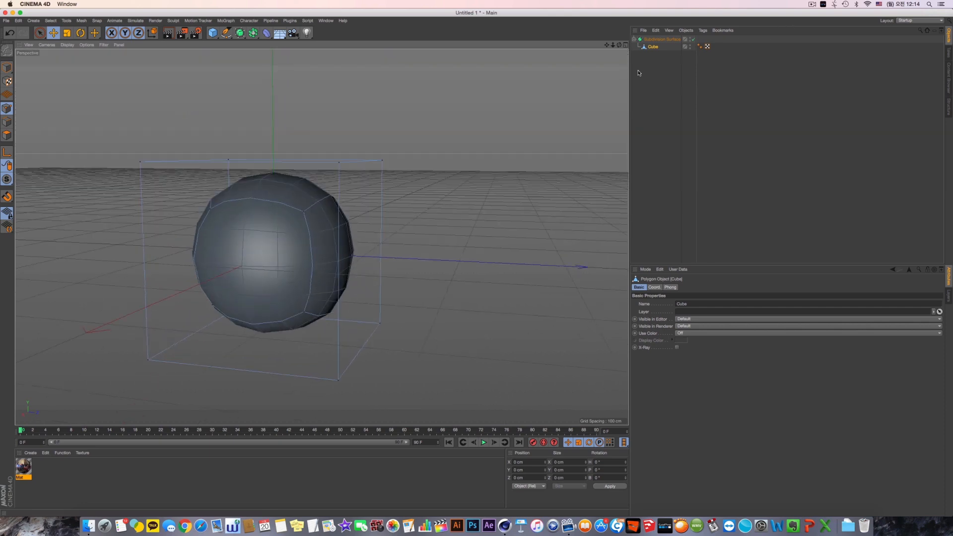
pyautogui.press('super+z')
pyautogui.click(655, 39)
pyautogui.click(652, 47)
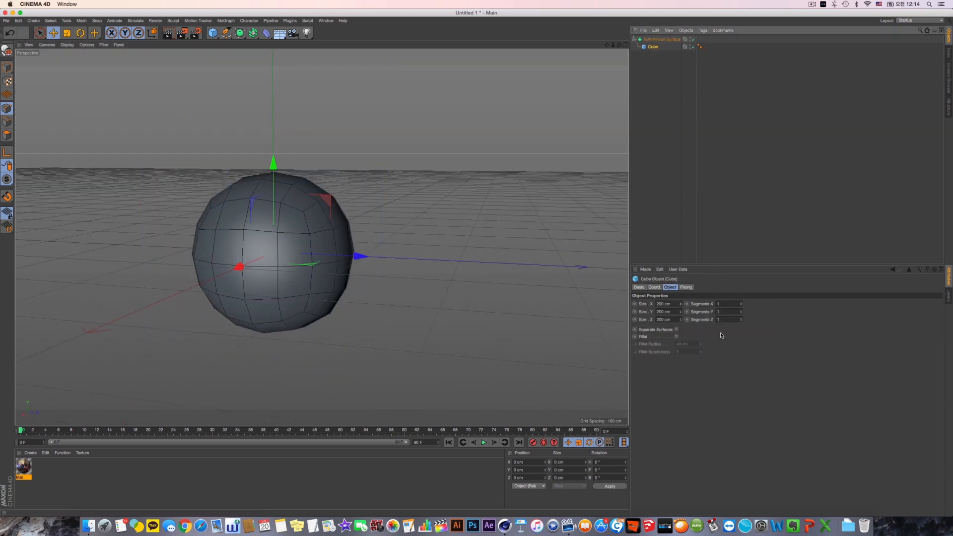
# Set the cube's segments to 2 in X, Y and Z.
pyautogui.doubleClick(725, 302)
pyautogui.write('2')
pyautogui.press('Tab')
pyautogui.write('2')
pyautogui.press('Tab')
pyautogui.write('20')
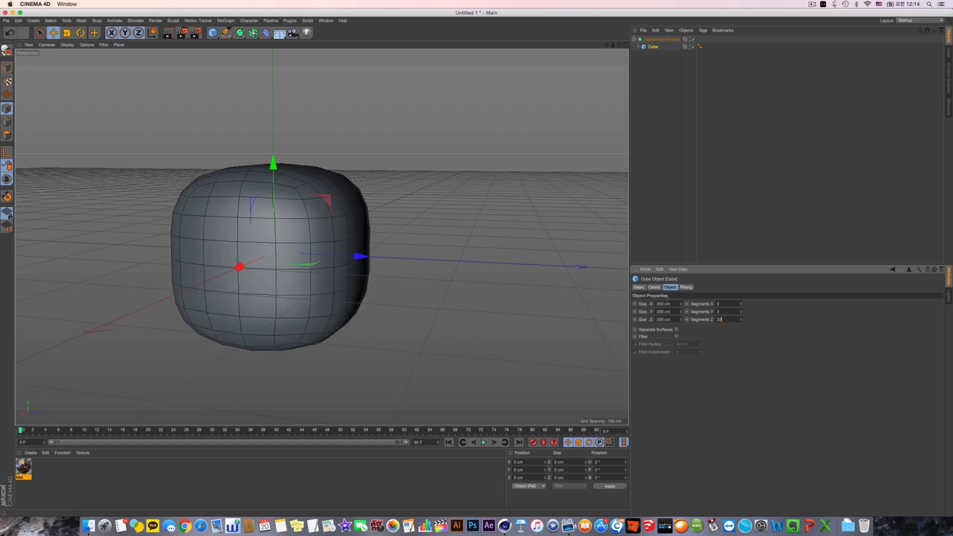
pyautogui.press('Return')
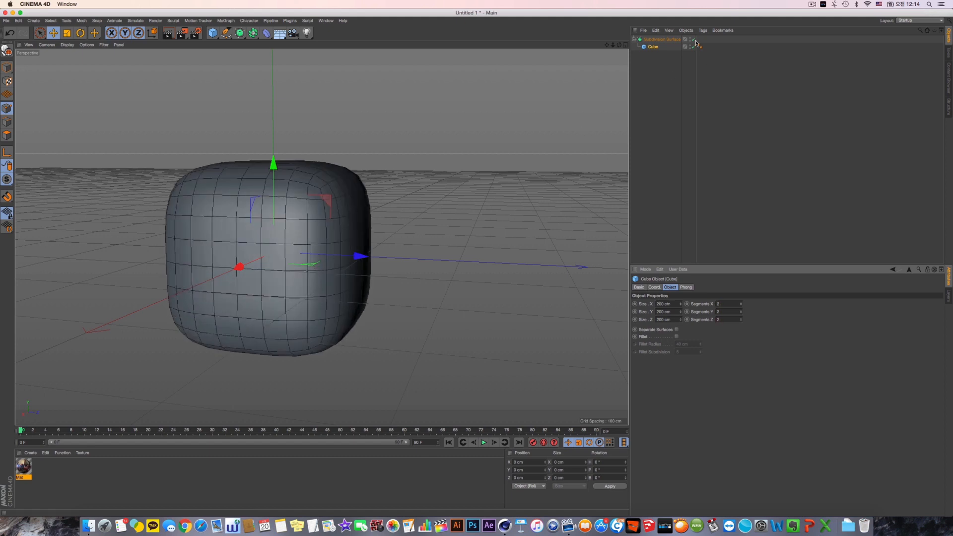
# Make the subdivided cube editable and select its lower front corner point.
pyautogui.click(651, 39)
pyautogui.click(652, 47)
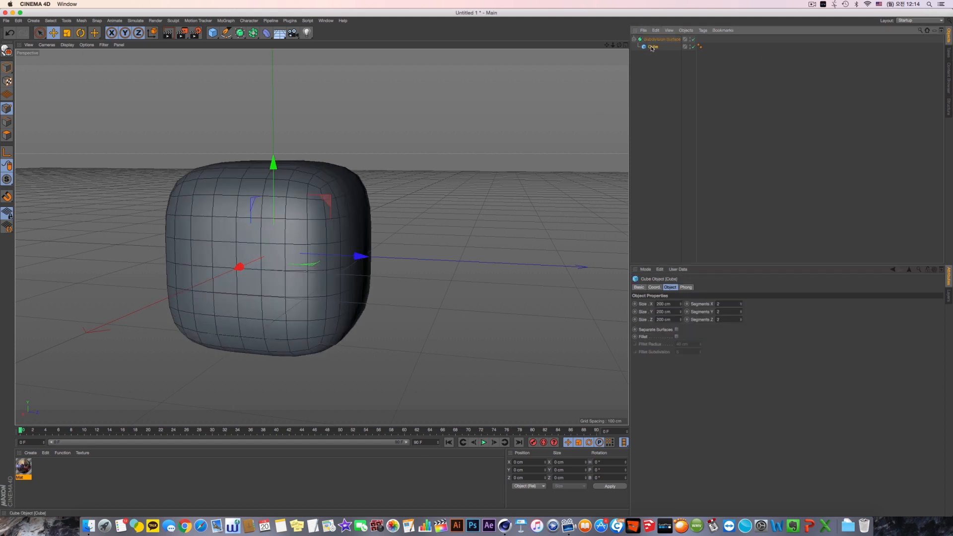
pyautogui.press('c')
pyautogui.keyDown('alt'); pyautogui.moveTo(381, 243); pyautogui.dragTo(384, 287); pyautogui.keyUp('alt')
pyautogui.keyDown('alt'); pyautogui.moveTo(380, 322); pyautogui.dragTo(395, 241, button='middle'); pyautogui.keyUp('alt')
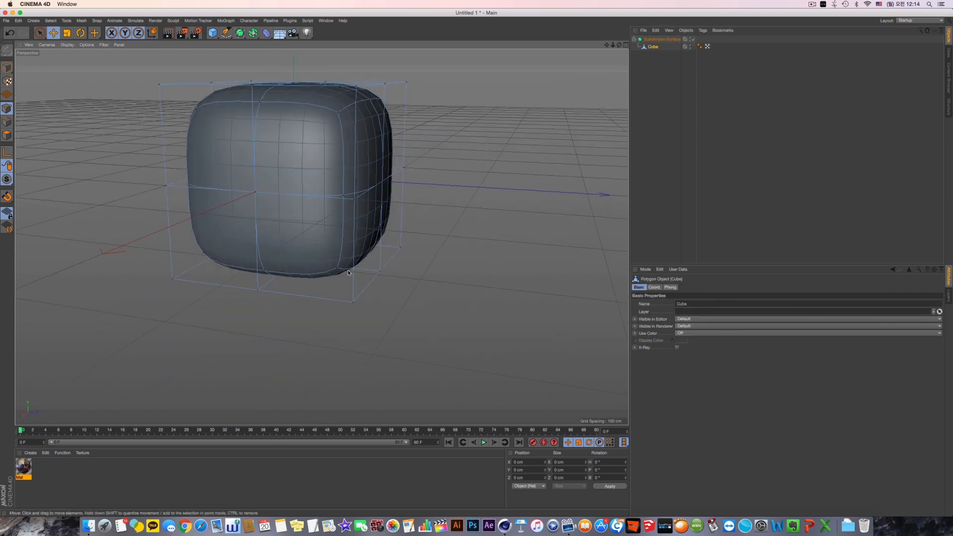
pyautogui.click(339, 269)
pyautogui.keyDown('alt'); pyautogui.moveTo(434, 236); pyautogui.dragTo(410, 237); pyautogui.keyUp('alt')
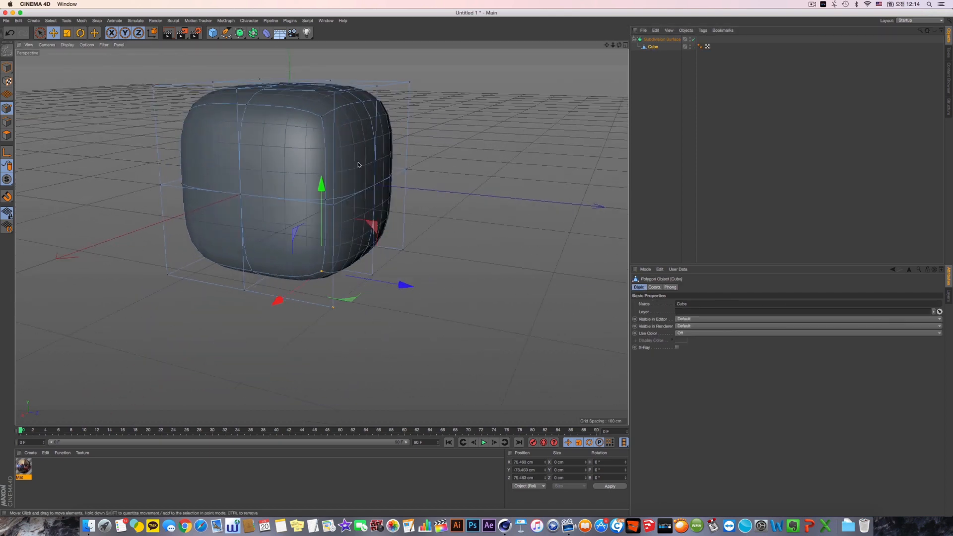
# Pick a top edge of the cube in edge mode and an upper side polygon in polygon mode.
pyautogui.click(8, 122)
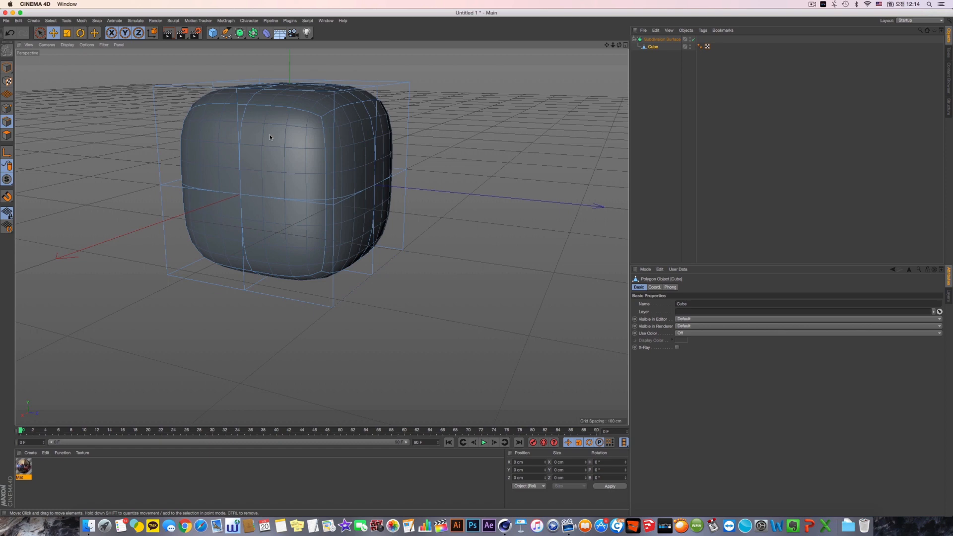
pyautogui.click(348, 103)
pyautogui.click(5, 135)
pyautogui.click(351, 162)
pyautogui.moveTo(475, 196)
pyautogui.keyDown('alt'); pyautogui.mouseDown()
pyautogui.moveTo(526, 236)
pyautogui.moveTo(463, 198)
pyautogui.moveTo(462, 207)
pyautogui.mouseUp(); pyautogui.keyUp('alt')
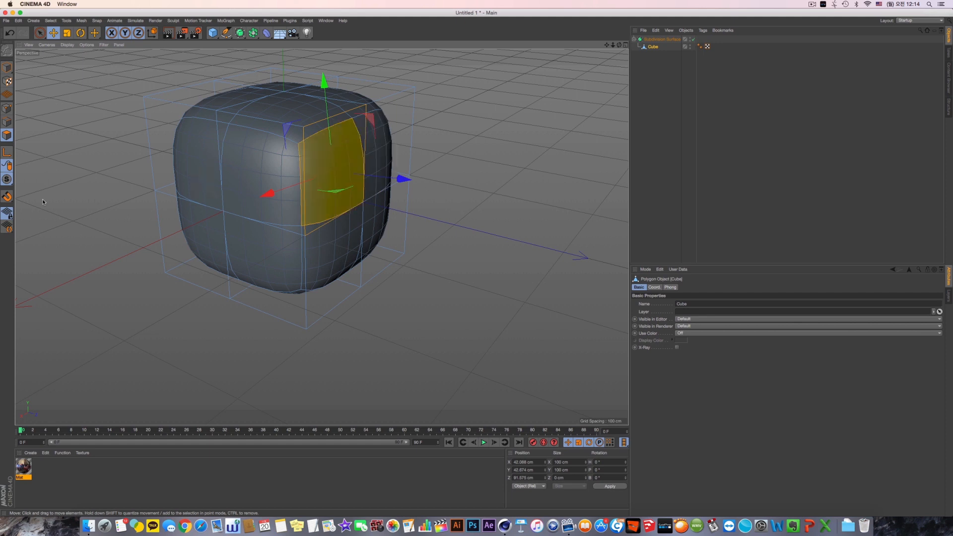
# Return to point mode and select the cube's upper front corner point.
pyautogui.click(7, 108)
pyautogui.keyDown('alt'); pyautogui.moveTo(380, 189); pyautogui.dragTo(364, 178); pyautogui.keyUp('alt')
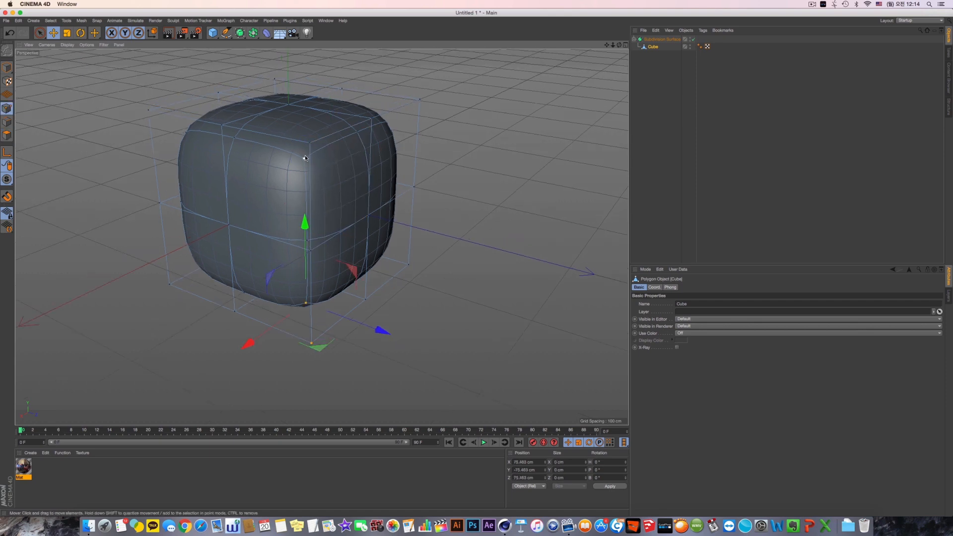
pyautogui.moveTo(306, 158)
pyautogui.keyDown('alt'); pyautogui.mouseDown()
pyautogui.moveTo(323, 171)
pyautogui.moveTo(312, 163)
pyautogui.mouseUp(); pyautogui.keyUp('alt')
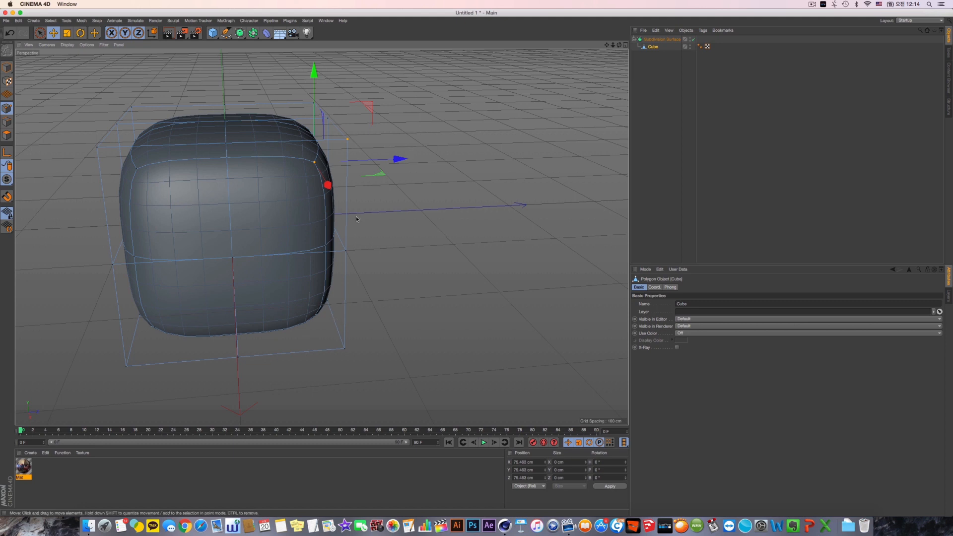
# Sharpen the selected corner point with full subdivision surface weight and display the weight map through its Subdivision Surface Weight tag.
pyautogui.moveTo(327, 185); pyautogui.dragTo(366, 159)
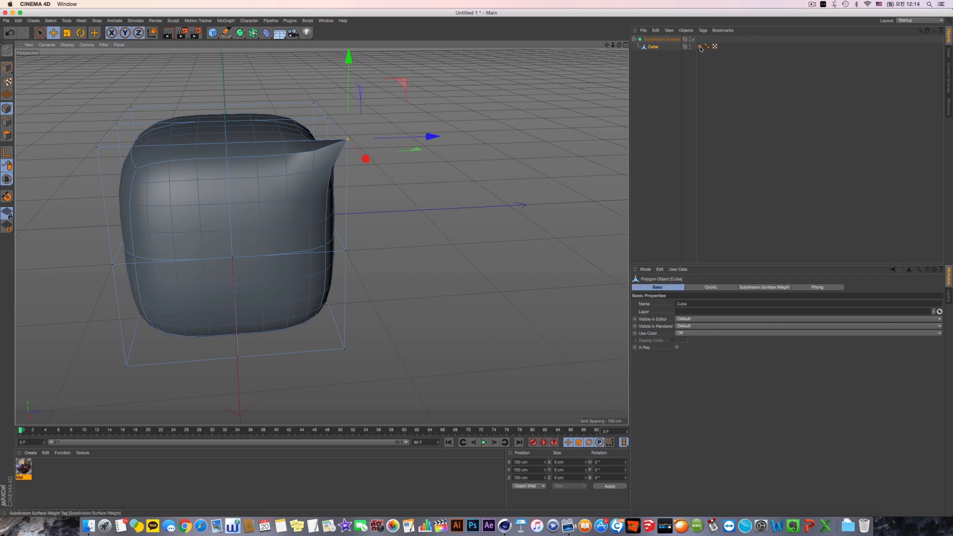
pyautogui.click(700, 47)
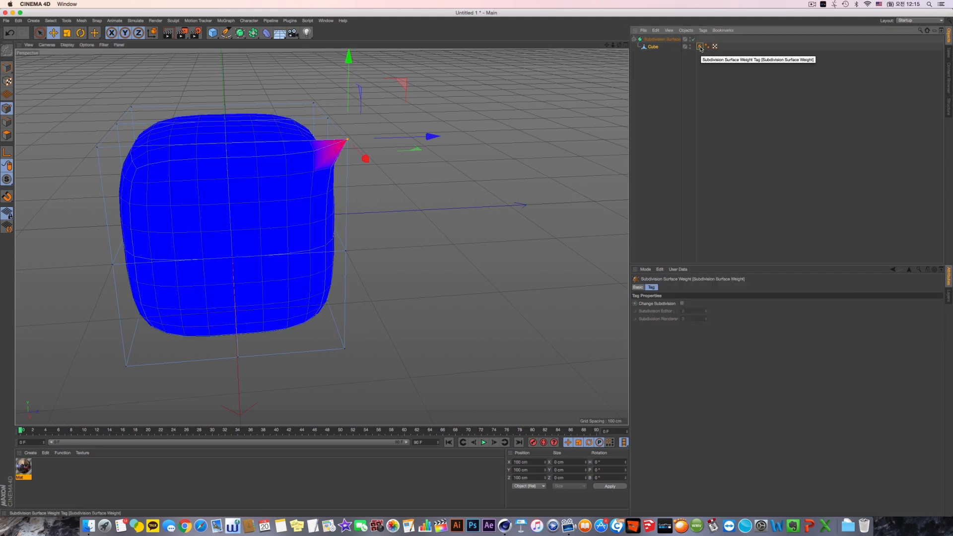
pyautogui.rightClick(646, 47)
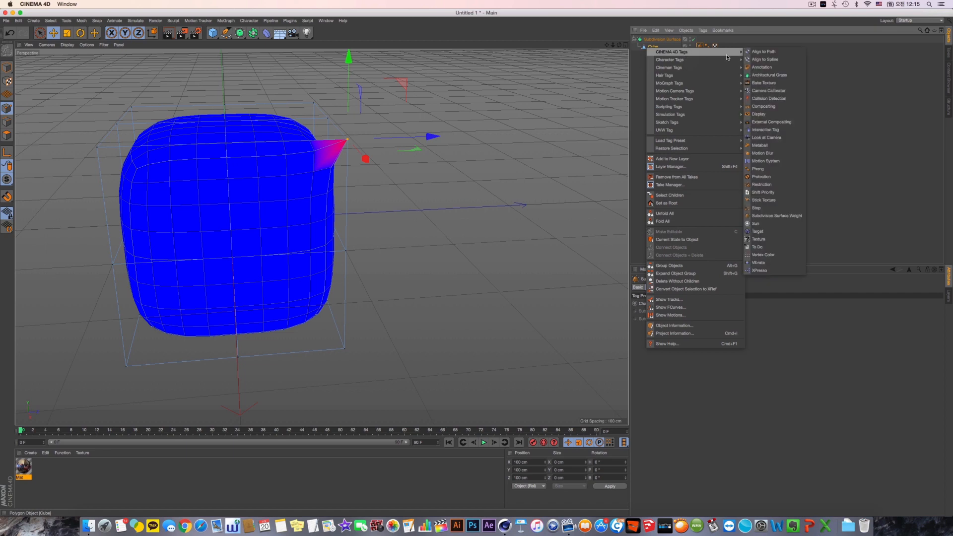
pyautogui.click(399, 178)
pyautogui.keyDown('alt'); pyautogui.moveTo(398, 177); pyautogui.dragTo(361, 148); pyautogui.keyUp('alt')
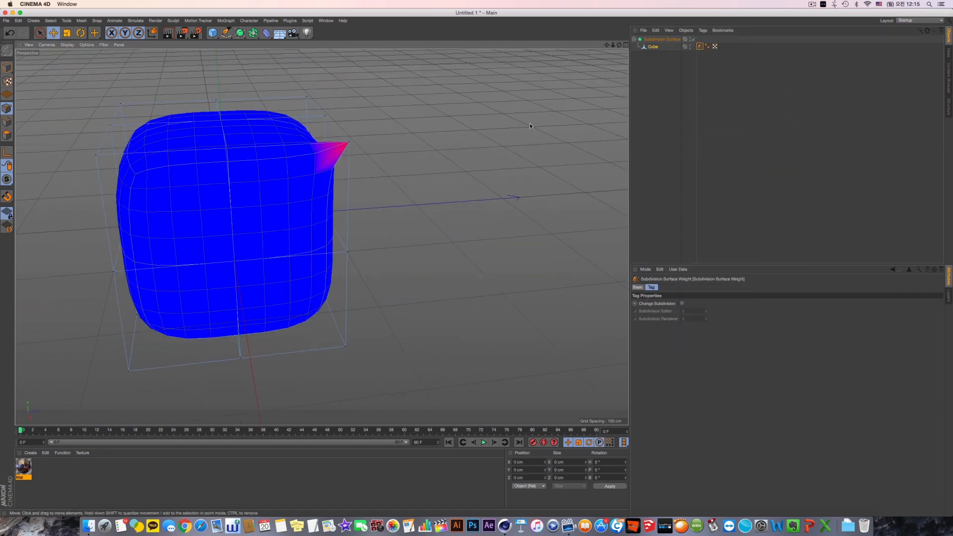
# Enable Change Subdivision on the weight tag, try Subdivision Editor values of 5 and 6, and disable the option.
pyautogui.click(682, 304)
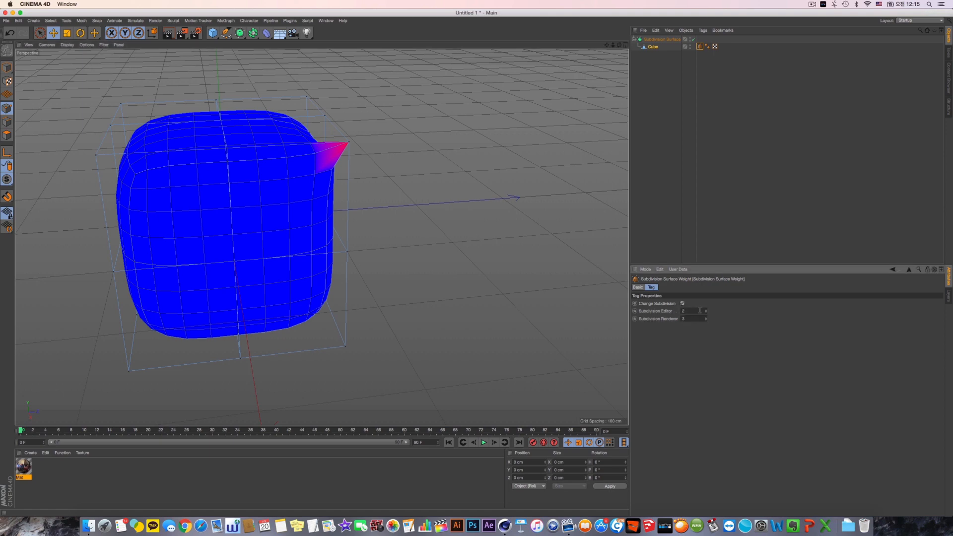
pyautogui.doubleClick(701, 311)
pyautogui.write('5')
pyautogui.press('Return')
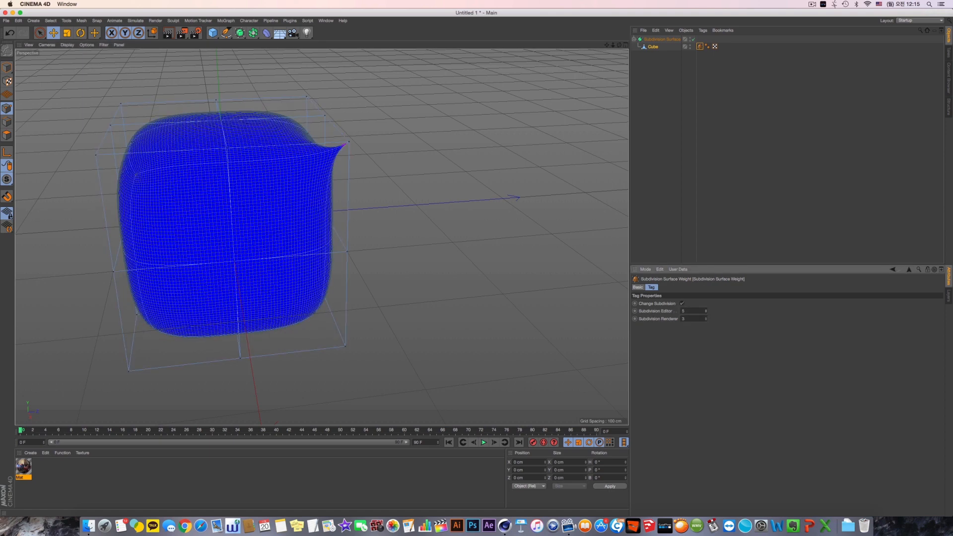
pyautogui.moveTo(706, 311); pyautogui.dragTo(706, 308)
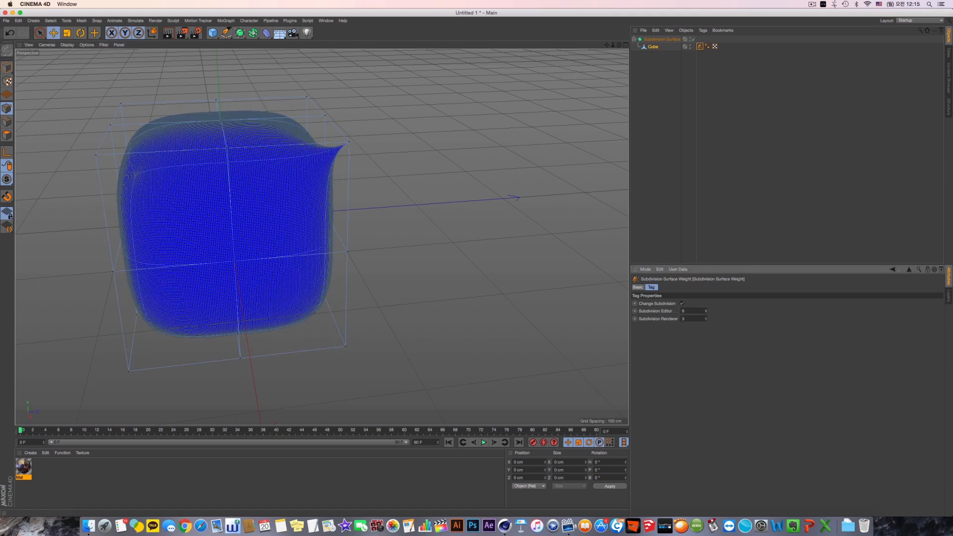
pyautogui.click(682, 303)
# Try a Subdivision Editor value of 3 on the Subdivision Surface object and undo the change.
pyautogui.click(664, 39)
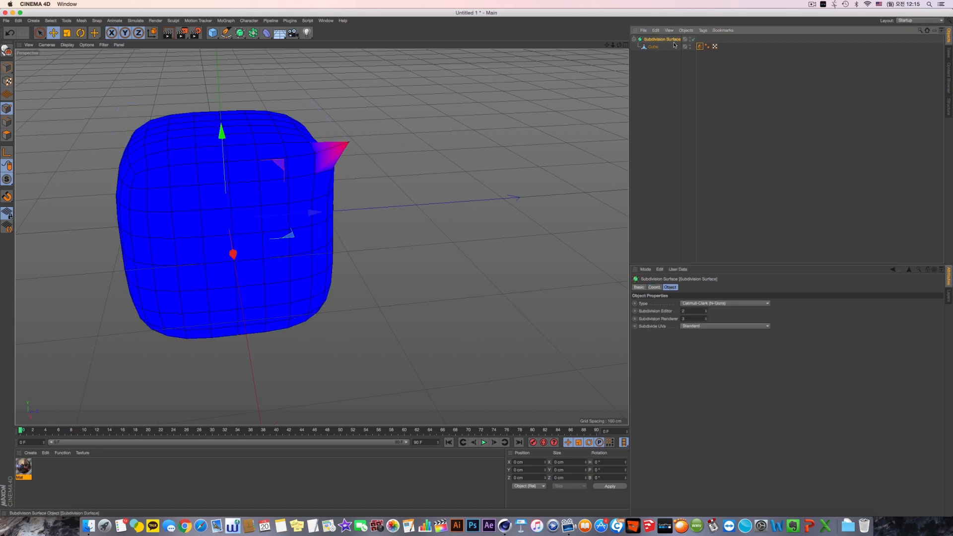
pyautogui.scroll(1, 651, 313)
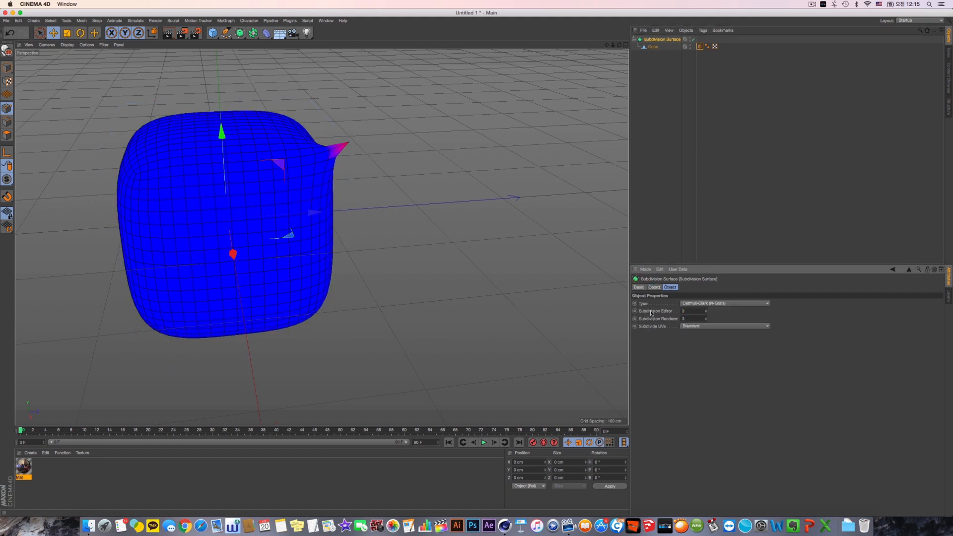
pyautogui.press('super+z')
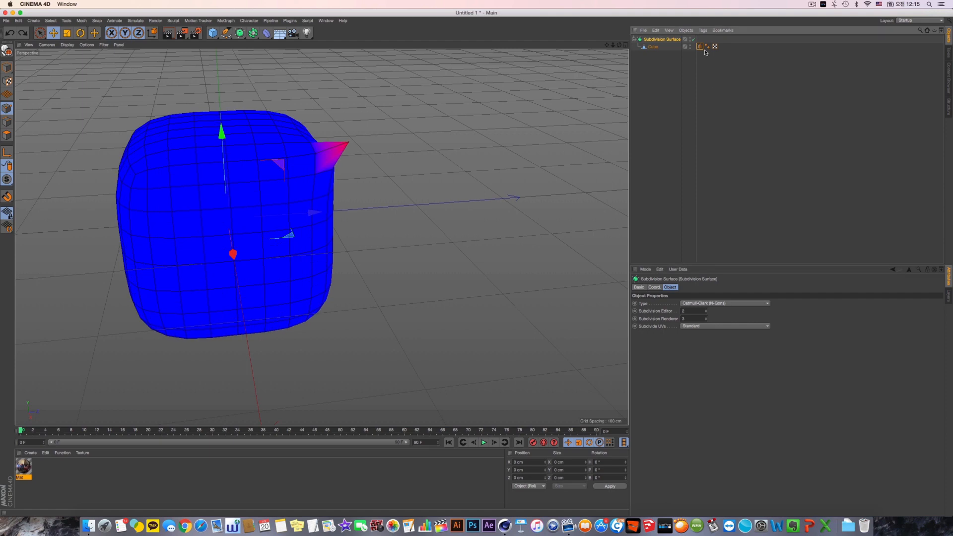
# Undo the recent changes back to before the corner point's subdivision weighting.
pyautogui.click(700, 46)
pyautogui.keyDown('alt'); pyautogui.moveTo(418, 142); pyautogui.dragTo(395, 132); pyautogui.keyUp('alt')
pyautogui.click(654, 46)
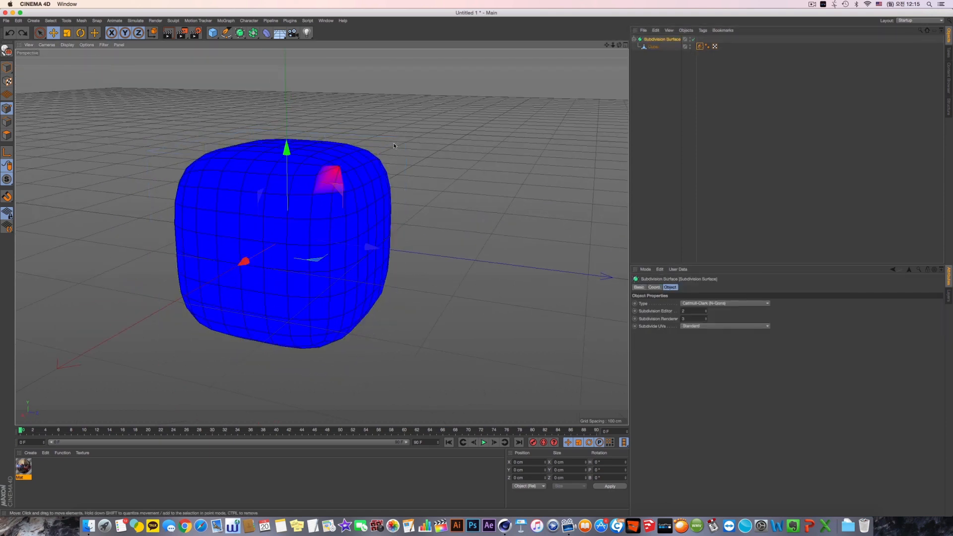
pyautogui.press('super+z')
pyautogui.press('super+z')
pyautogui.press('super+z')
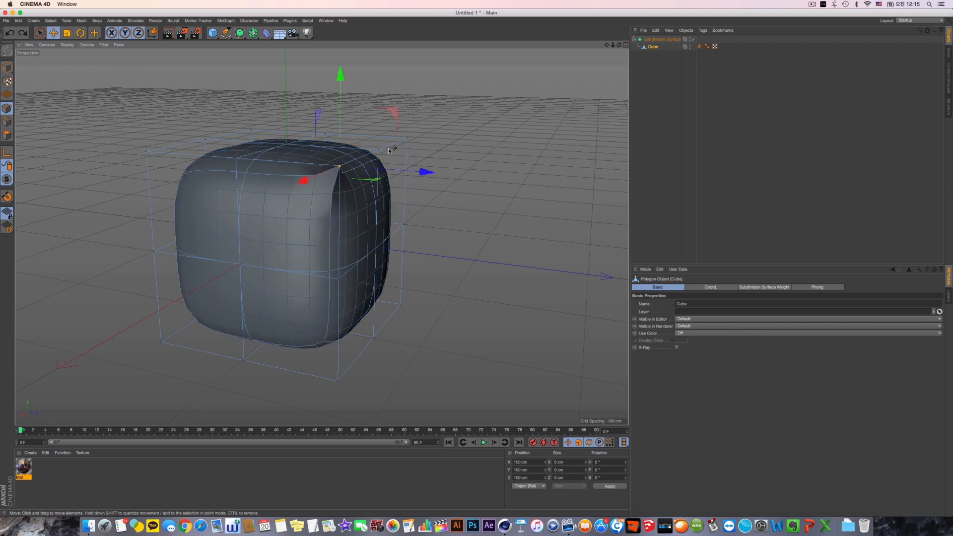
pyautogui.moveTo(388, 151)
pyautogui.keyDown('alt'); pyautogui.mouseDown()
pyautogui.moveTo(373, 174)
pyautogui.moveTo(403, 160)
pyautogui.mouseUp(); pyautogui.keyUp('alt')
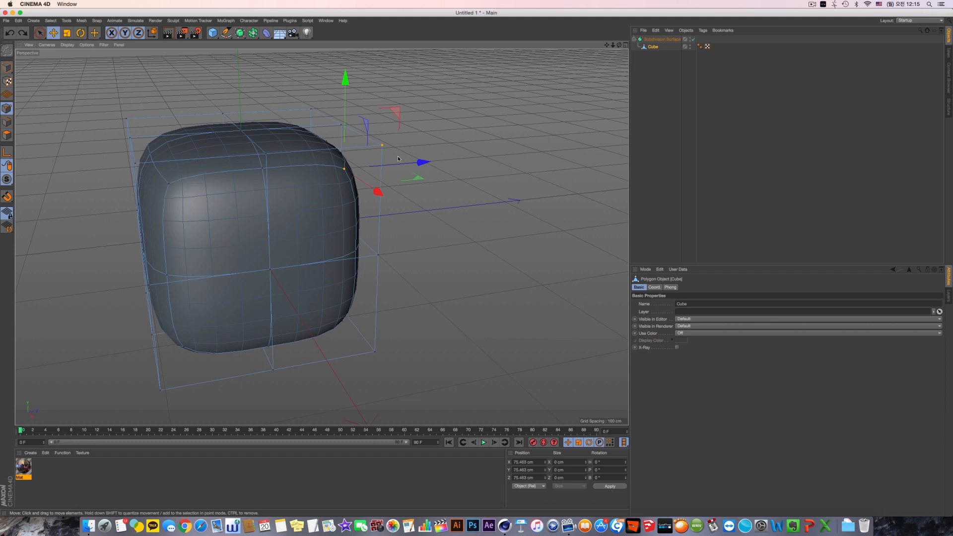
# Try further subdivision weight adjustments on the upper corner point of the cube and undo them.
pyautogui.moveTo(403, 159); pyautogui.dragTo(410, 153)
pyautogui.moveTo(379, 206); pyautogui.dragTo(408, 206)
pyautogui.press('super+z')
pyautogui.press('super+shift+z')
pyautogui.press('super+z')
pyautogui.keyDown('alt'); pyautogui.moveTo(273, 257); pyautogui.dragTo(445, 245); pyautogui.keyUp('alt')
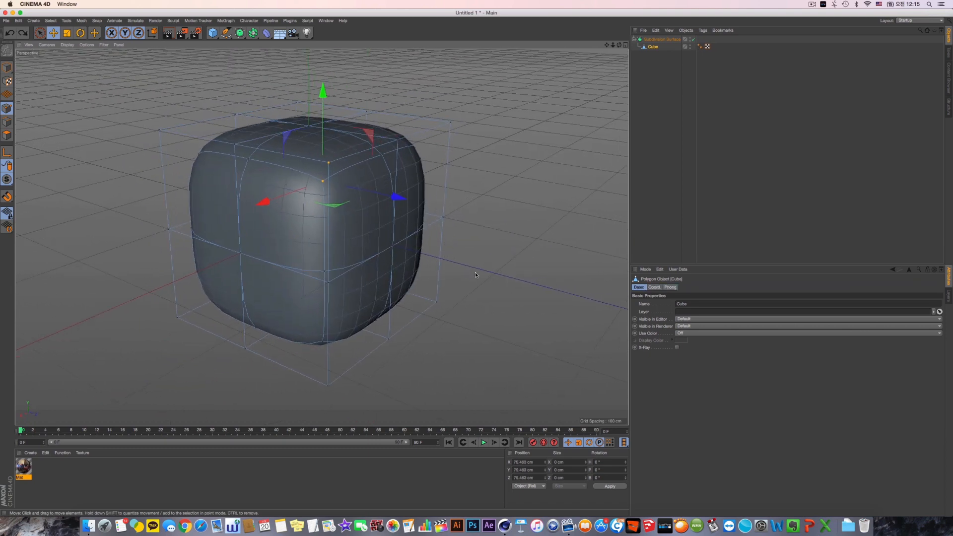
pyautogui.moveTo(475, 272); pyautogui.dragTo(561, 234)
pyautogui.press('super+z')
pyautogui.press('super+z')
pyautogui.keyDown('alt'); pyautogui.moveTo(431, 254); pyautogui.dragTo(451, 225); pyautogui.keyUp('alt')
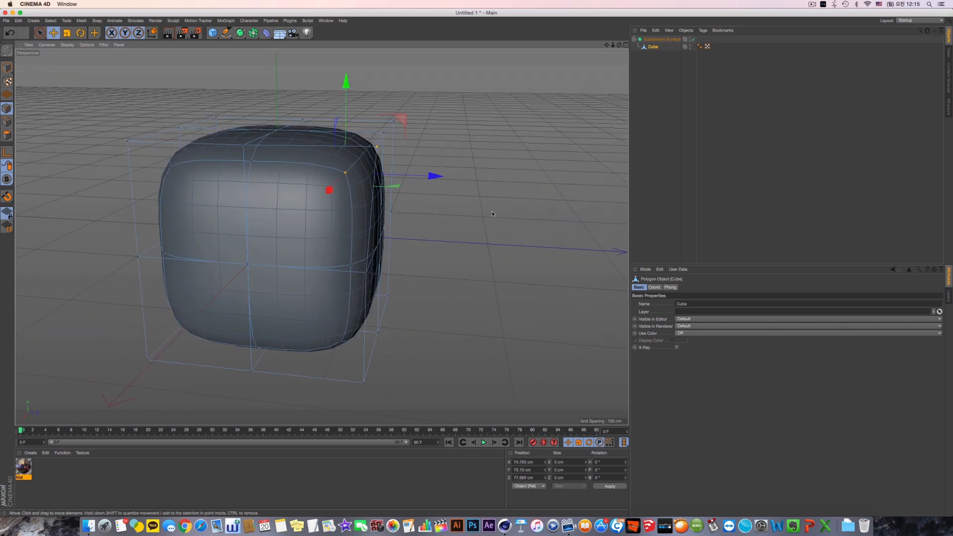
# Select the cube's front upper corner point, try two interactive subdivision weightings on it, and undo both.
pyautogui.click(347, 173)
pyautogui.click(344, 173)
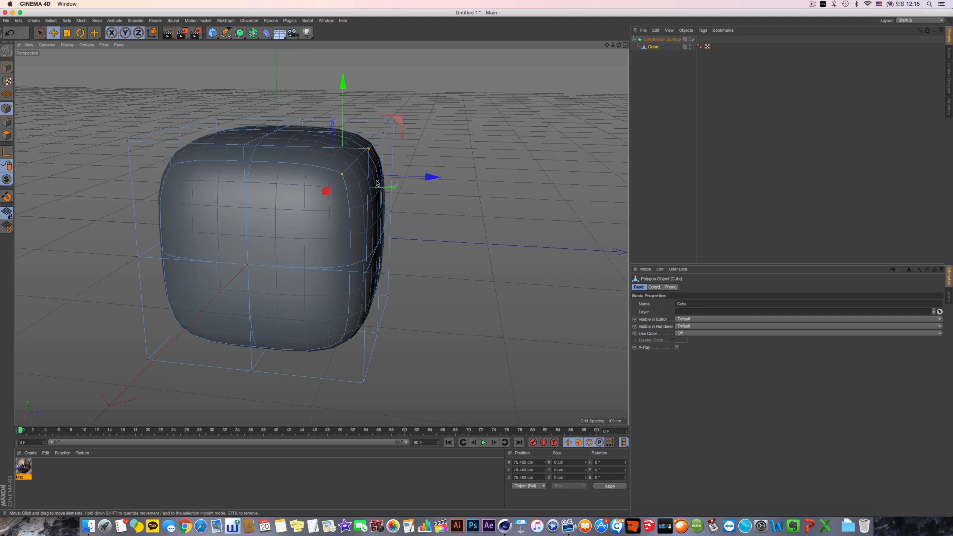
pyautogui.press('.')
pyautogui.moveTo(285, 192); pyautogui.dragTo(387, 192)
pyautogui.press('super+z')
pyautogui.press('.')
pyautogui.moveTo(243, 194); pyautogui.dragTo(333, 194)
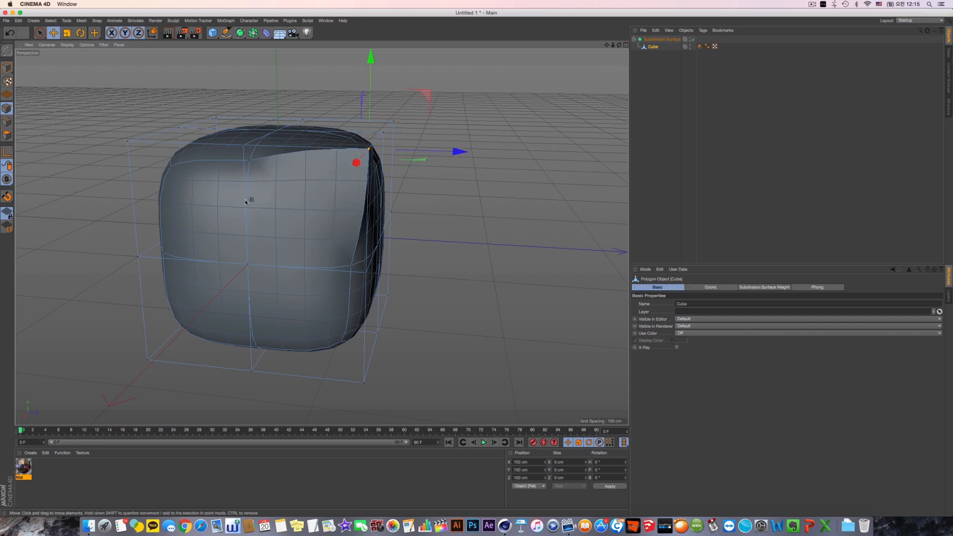
pyautogui.press('super+z')
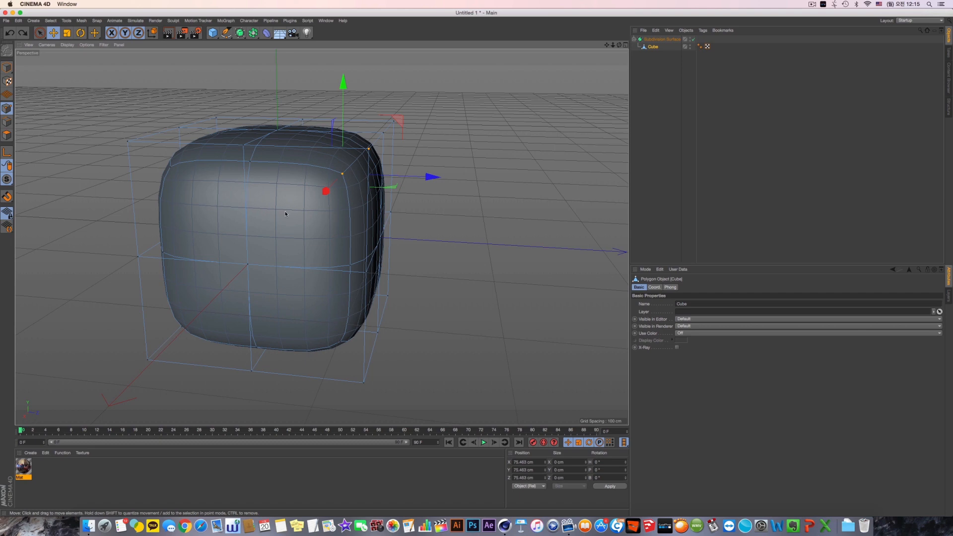
# Raise the corner point's subdivision weight into a spike and render the view in the Picture Viewer, placing its window beside the cube.
pyautogui.press('.')
pyautogui.moveTo(313, 228); pyautogui.dragTo(418, 230)
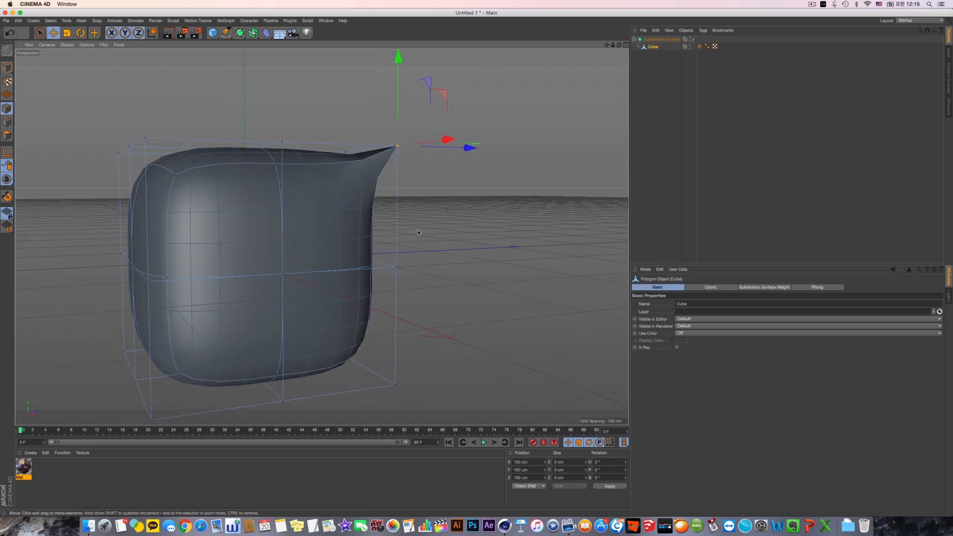
pyautogui.hotkey('shift', 'r')
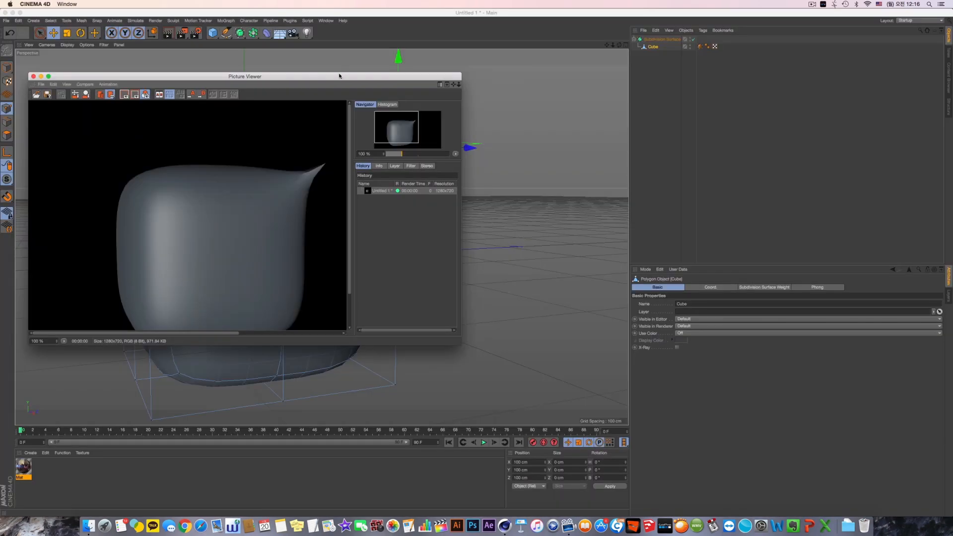
pyautogui.moveTo(339, 76); pyautogui.dragTo(845, 85)
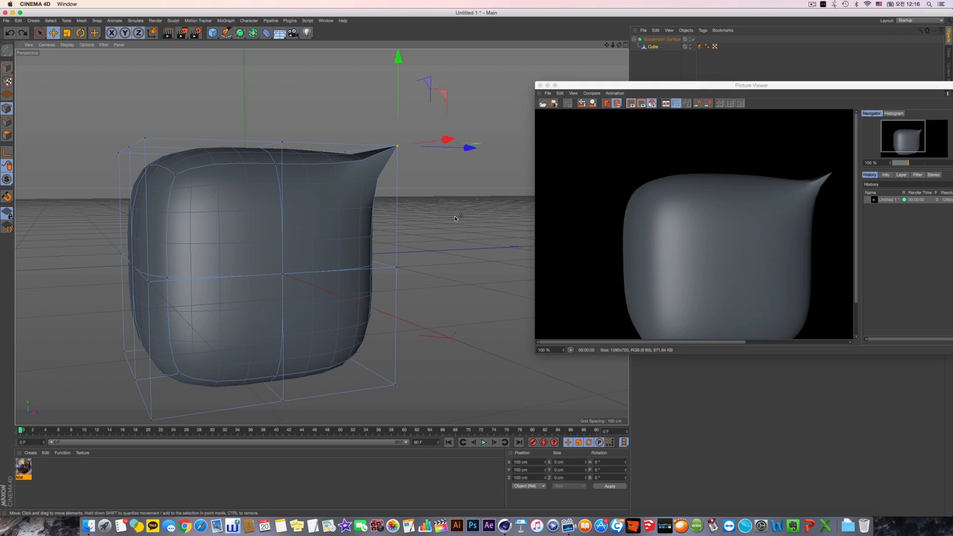
# Undo and reapply the corner point's weighting for a second comparison render, undo it again, and close the Picture Viewer.
pyautogui.press('super+z')
pyautogui.press('super+y')
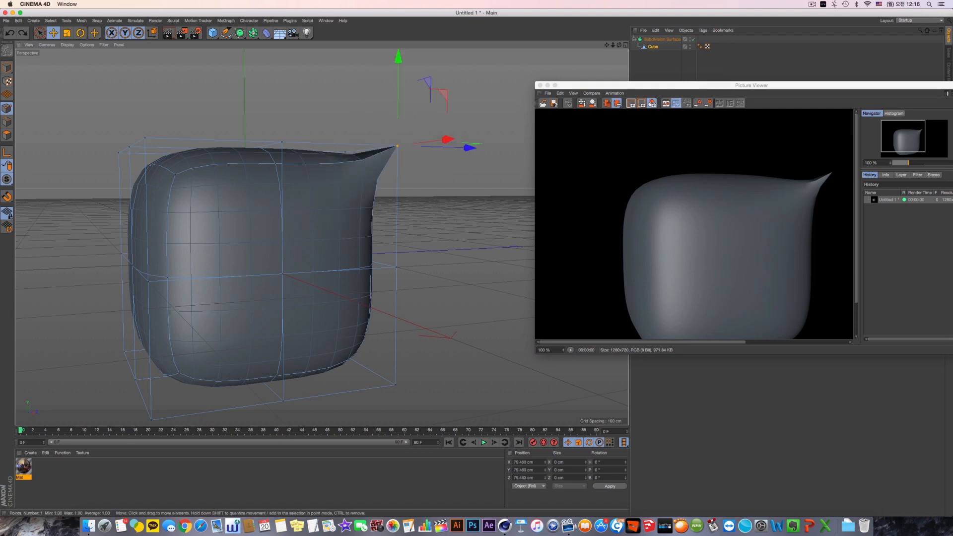
pyautogui.hotkey('shift', 'r')
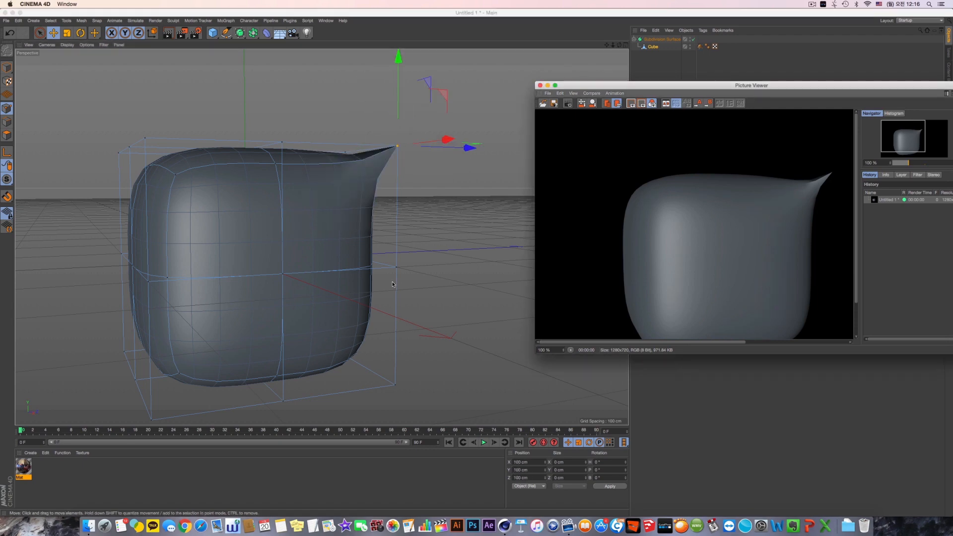
pyautogui.press('super+z')
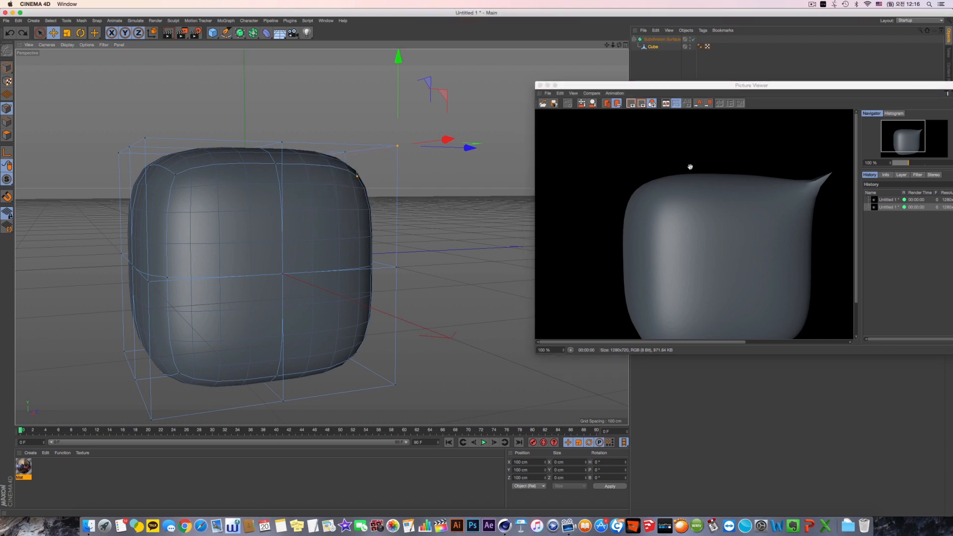
pyautogui.click(689, 166)
pyautogui.press('super+w')
# Reselect the upper corner point, raise its subdivision weight into a spike, and render a front view to the Picture Viewer.
pyautogui.click(493, 180)
pyautogui.keyDown('alt'); pyautogui.moveTo(494, 180); pyautogui.dragTo(458, 197); pyautogui.keyUp('alt')
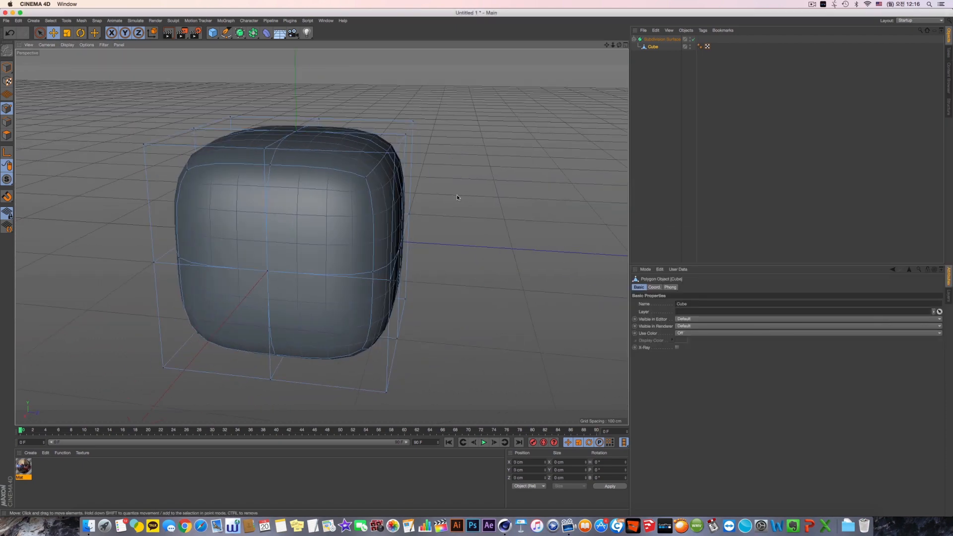
pyautogui.click(366, 177)
pyautogui.keyDown('alt'); pyautogui.moveTo(365, 177); pyautogui.dragTo(298, 199); pyautogui.keyUp('alt')
pyautogui.keyDown('alt'); pyautogui.moveTo(420, 169); pyautogui.dragTo(390, 160, button='middle'); pyautogui.keyUp('alt')
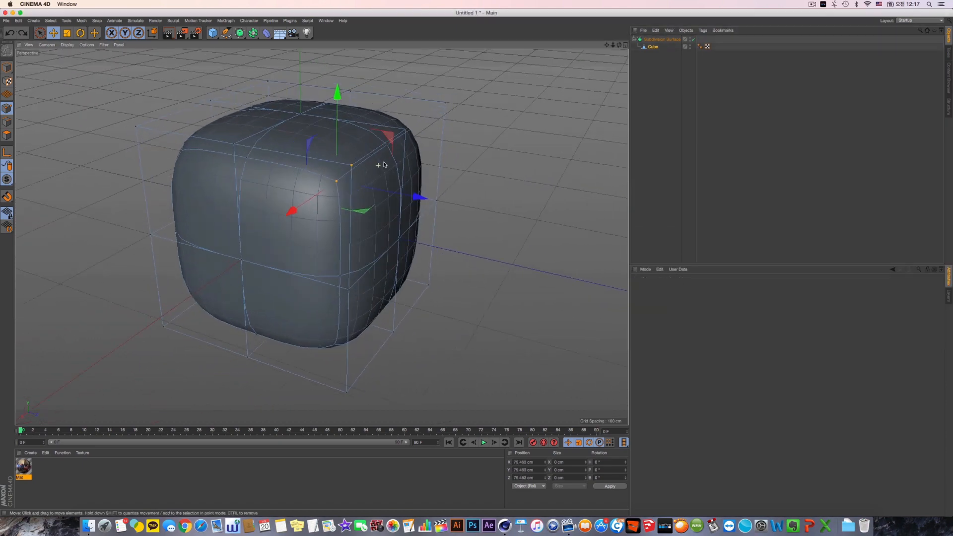
pyautogui.keyDown('alt'); pyautogui.moveTo(390, 160); pyautogui.dragTo(460, 222); pyautogui.keyUp('alt')
pyautogui.press('.')
pyautogui.keyDown('alt'); pyautogui.moveTo(349, 302); pyautogui.dragTo(361, 321); pyautogui.keyUp('alt')
pyautogui.keyDown('alt'); pyautogui.moveTo(374, 367); pyautogui.dragTo(381, 342); pyautogui.keyUp('alt')
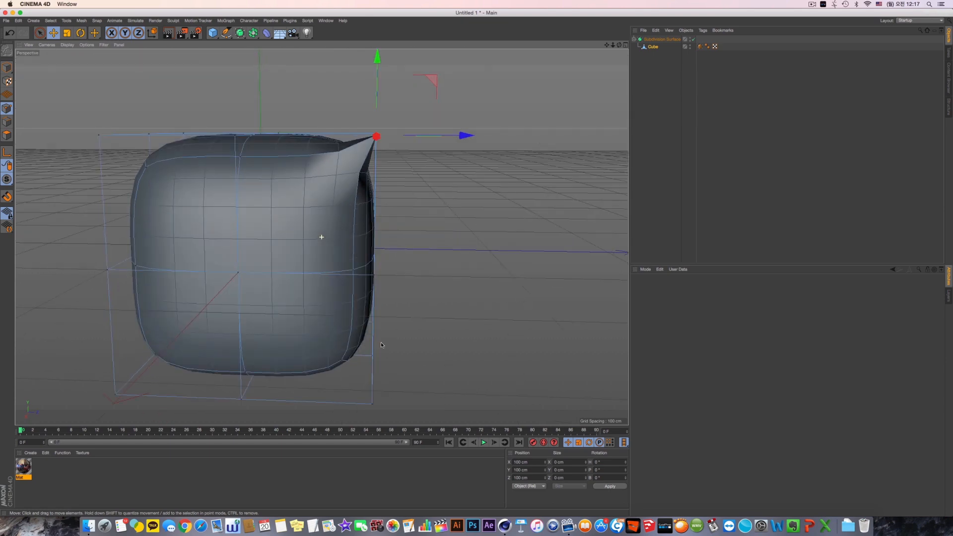
pyautogui.hotkey('shift', 'r')
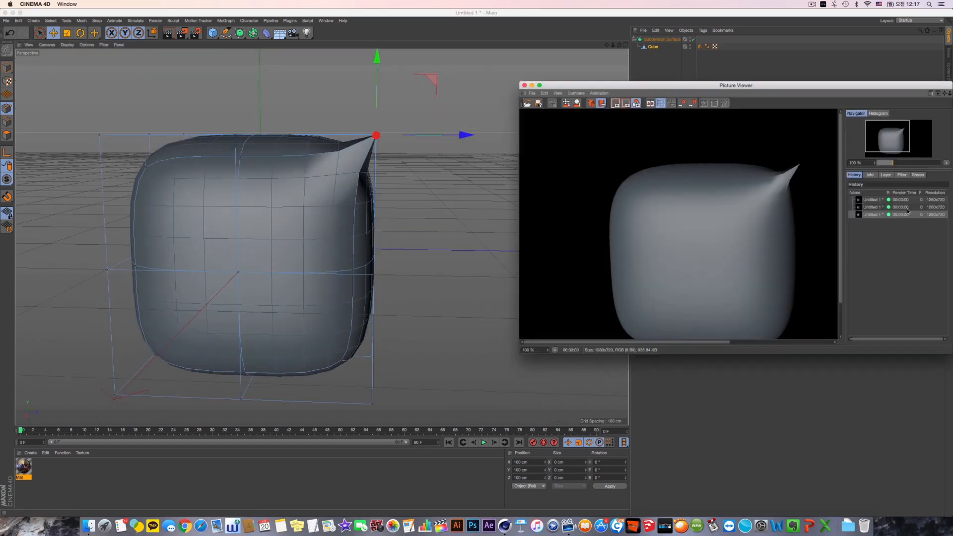
# Delete the two oldest renders from the Picture Viewer history.
pyautogui.click(869, 208)
pyautogui.keyDown('shift'); pyautogui.click(869, 201); pyautogui.keyUp('shift')
pyautogui.press('Delete')
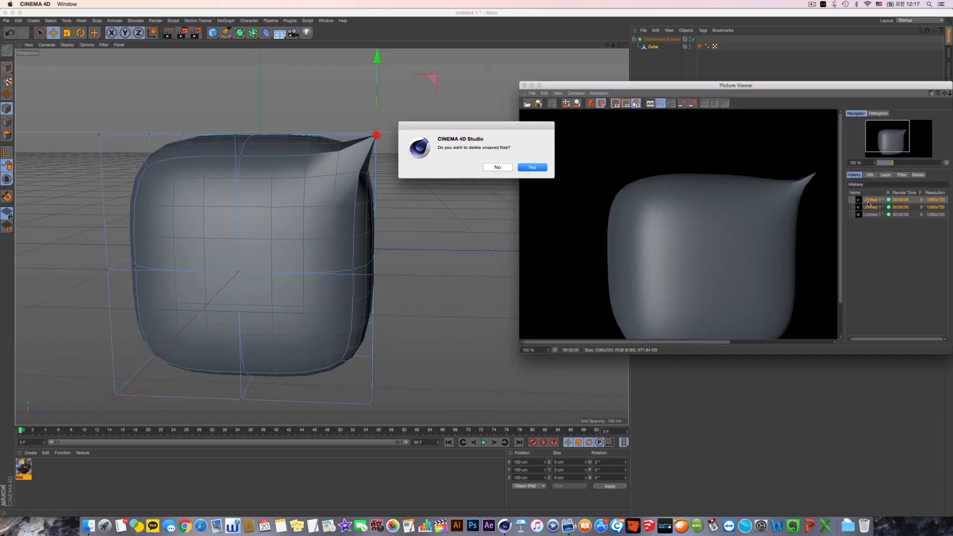
pyautogui.click(530, 167)
# Undo the corner point's weighting and return to a selection of the two corner points on one upper edge of the cube.
pyautogui.keyDown('alt'); pyautogui.moveTo(378, 233); pyautogui.dragTo(348, 199); pyautogui.keyUp('alt')
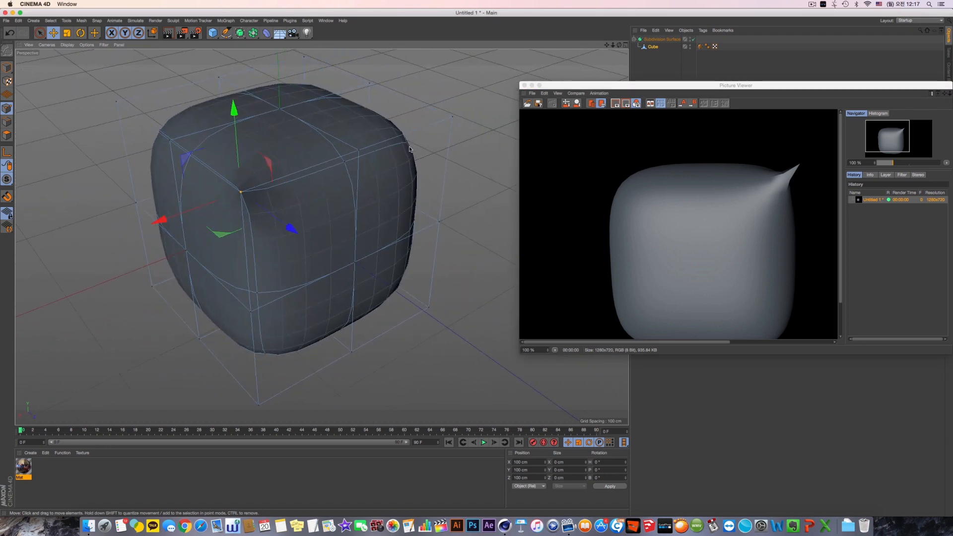
pyautogui.keyDown('alt'); pyautogui.moveTo(409, 149); pyautogui.dragTo(453, 193); pyautogui.keyUp('alt')
pyautogui.press('super+z')
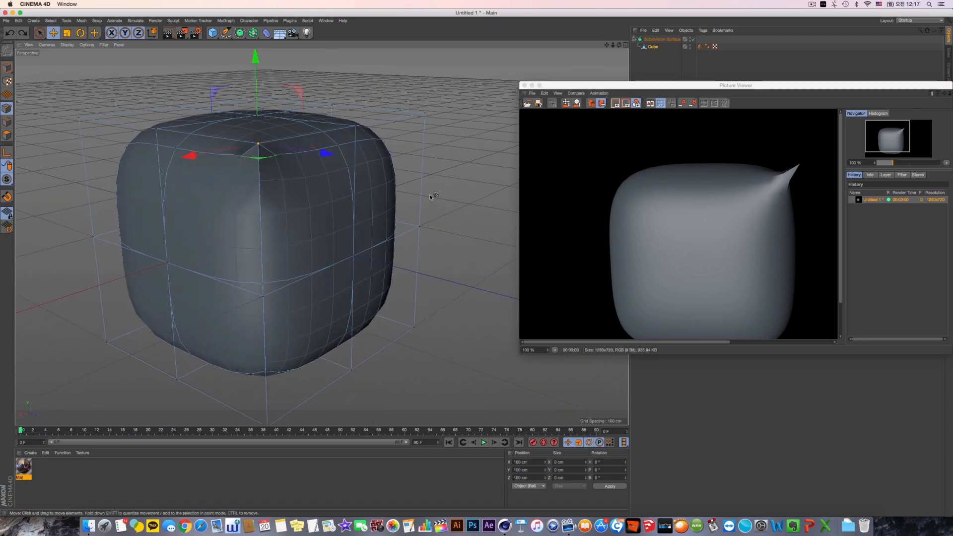
pyautogui.press('super+z')
pyautogui.press('super+z')
pyautogui.press('super+z')
pyautogui.press('super+z')
pyautogui.press('super+z')
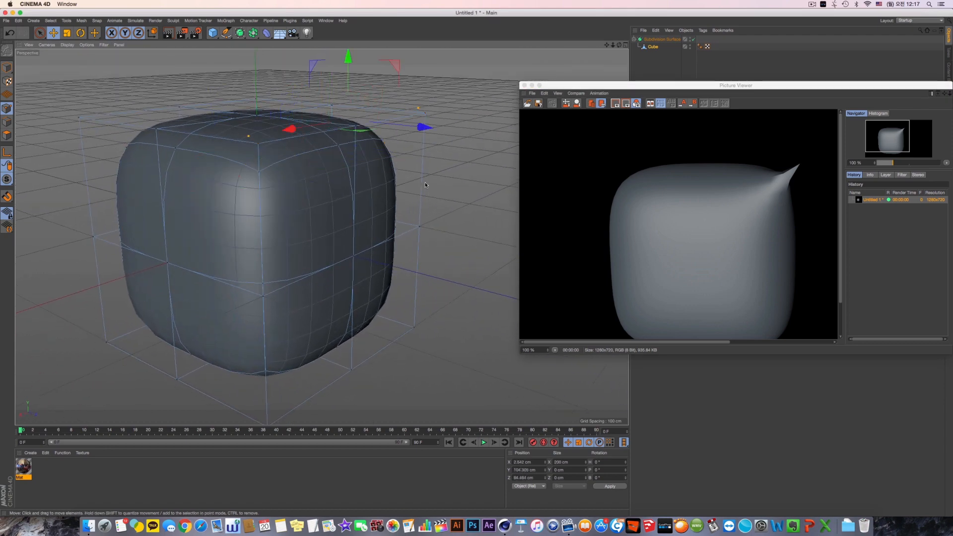
pyautogui.moveTo(426, 182)
pyautogui.keyDown('alt'); pyautogui.mouseDown()
pyautogui.moveTo(412, 186)
pyautogui.moveTo(427, 188)
pyautogui.mouseUp(); pyautogui.keyUp('alt')
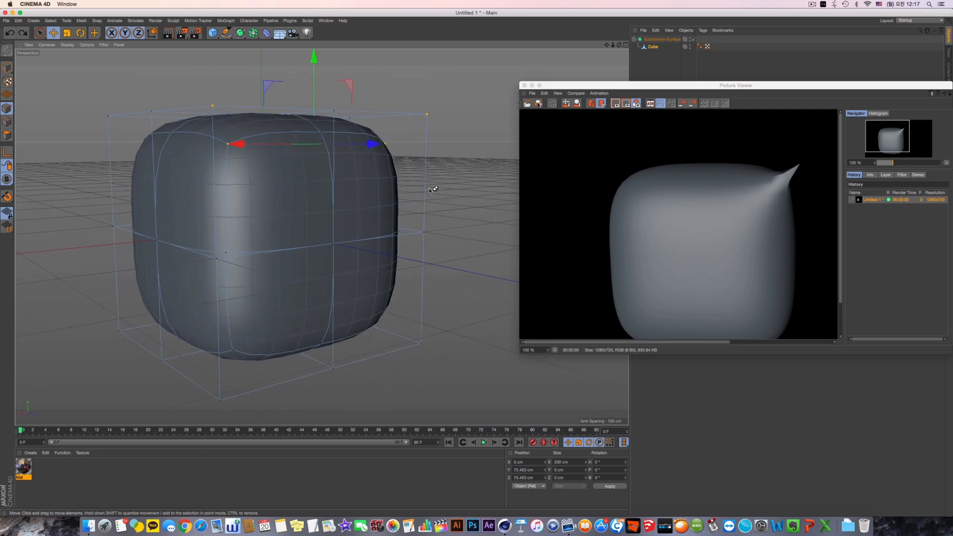
# Try raising the subdivision weight of the two upper corner points, render the result to the Picture Viewer, and undo the weighting.
pyautogui.press('.')
pyautogui.moveTo(387, 228); pyautogui.dragTo(452, 228)
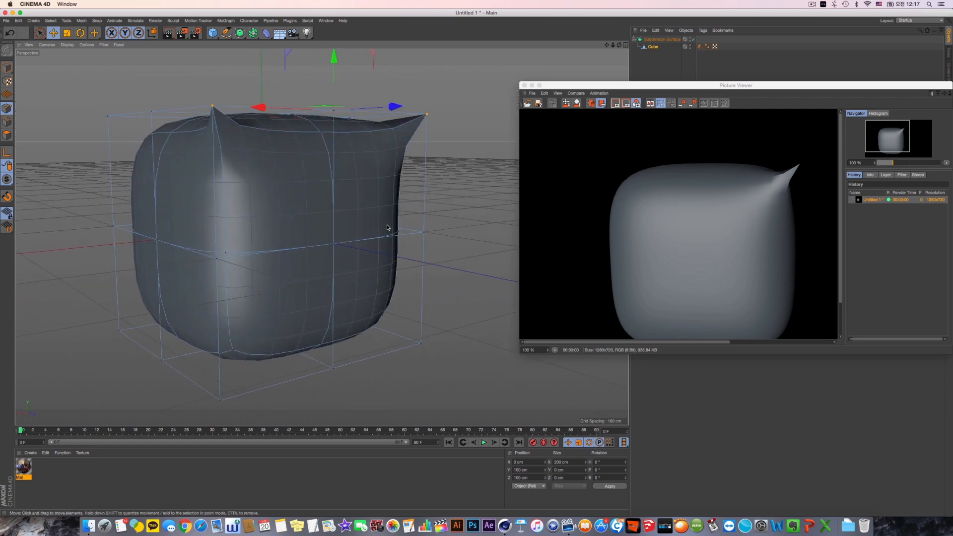
pyautogui.hotkey('shift', 'r')
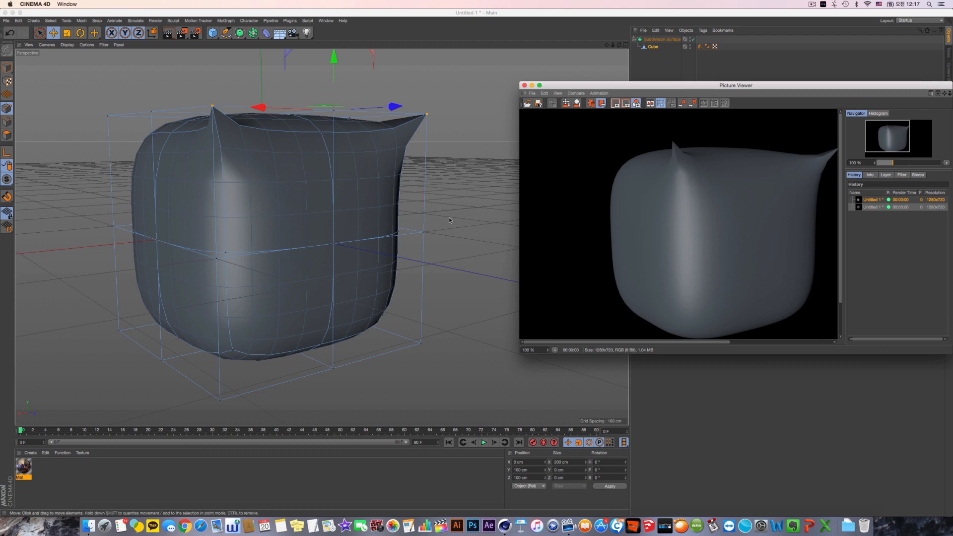
pyautogui.press('super+z')
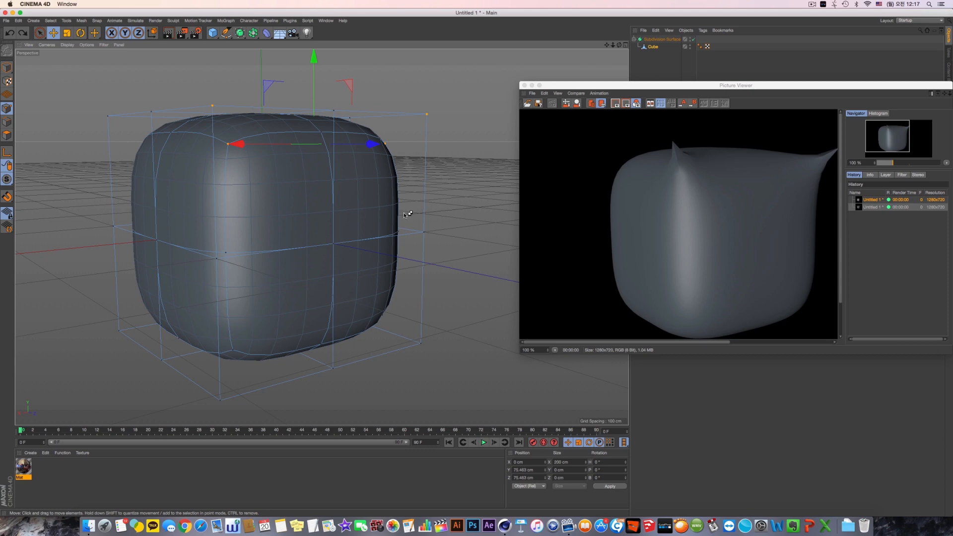
# Compare the two-corner weighting with the unweighted cube by restoring and undoing it repeatedly, leaving it undone.
pyautogui.press('super+shift+z')
pyautogui.press('super+shift+z')
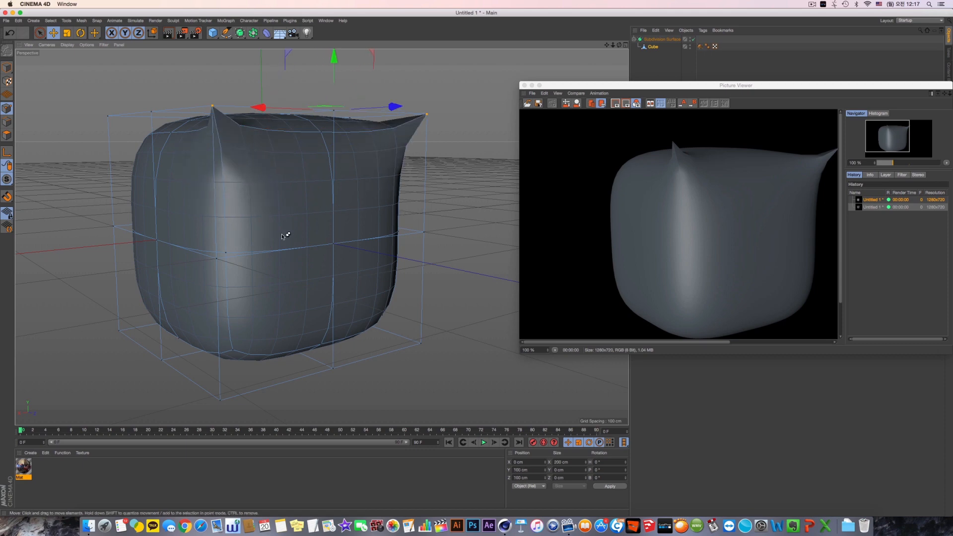
pyautogui.press('super+z')
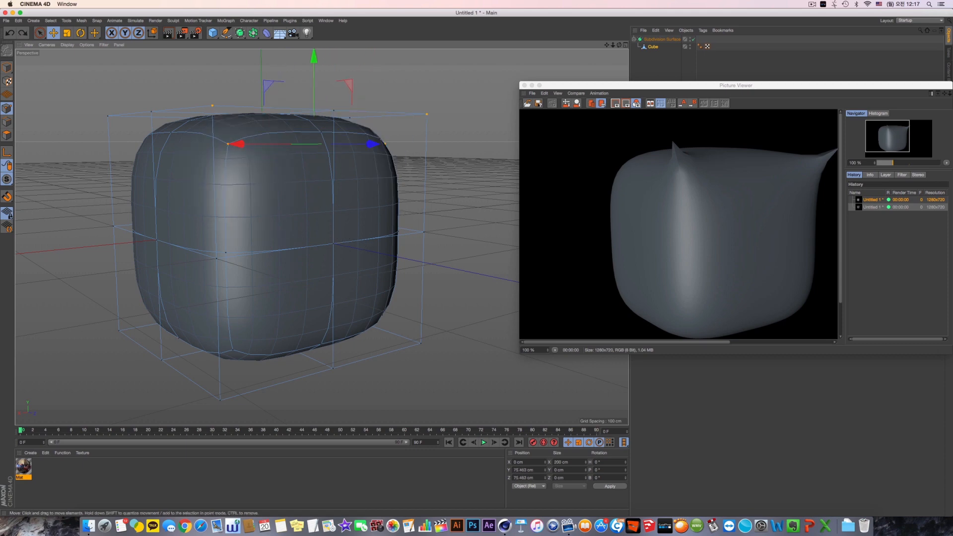
pyautogui.press('super+shift+z')
pyautogui.keyDown('alt'); pyautogui.moveTo(344, 251); pyautogui.dragTo(354, 252); pyautogui.keyUp('alt')
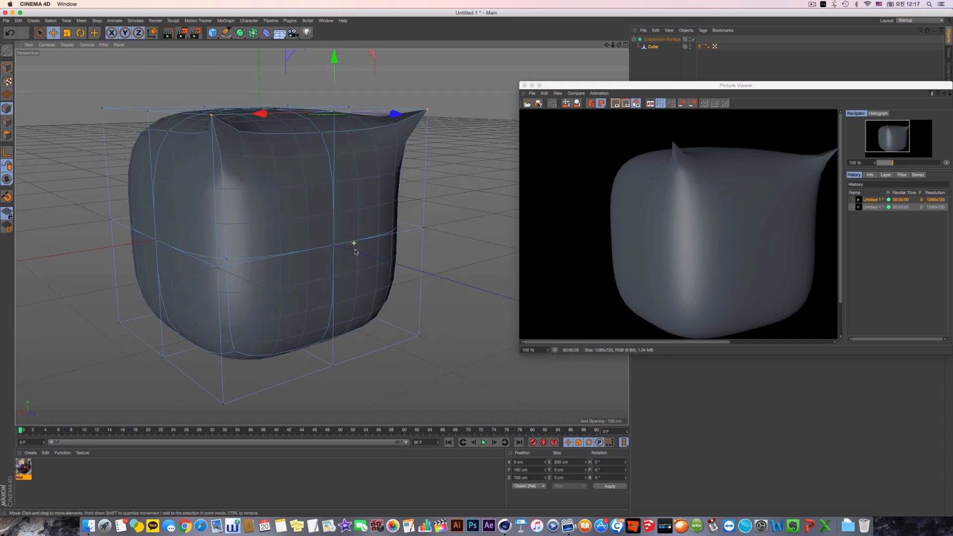
pyautogui.keyDown('shift'); pyautogui.click(322, 133); pyautogui.keyUp('shift')
pyautogui.press('super+z')
pyautogui.press('super+z')
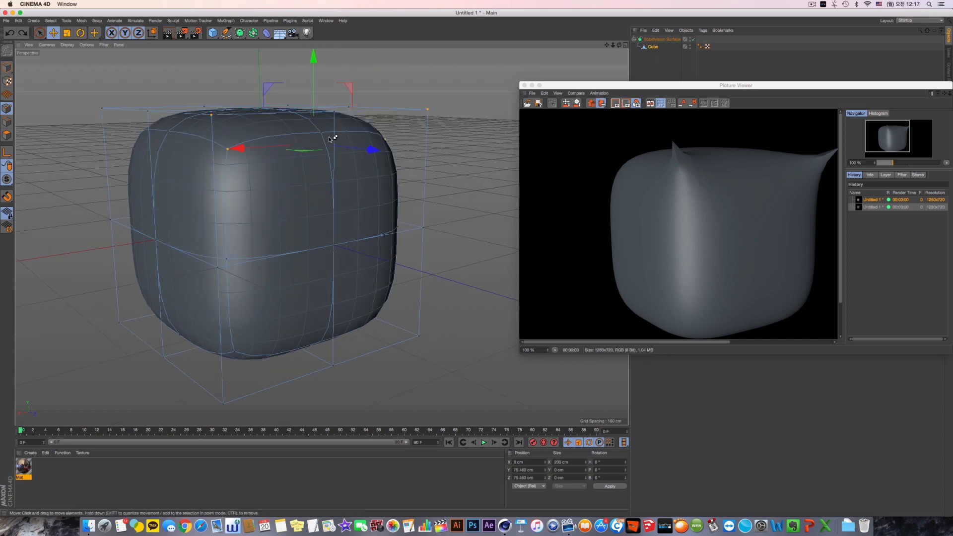
# Add the upper edge's middle point to the selection and raise the weight of all three points to sharpen the edge.
pyautogui.keyDown('shift'); pyautogui.click(324, 134); pyautogui.keyUp('shift')
pyautogui.moveTo(394, 174)
pyautogui.keyDown('alt'); pyautogui.mouseDown()
pyautogui.moveTo(400, 206)
pyautogui.moveTo(405, 176)
pyautogui.mouseUp(); pyautogui.keyUp('alt')
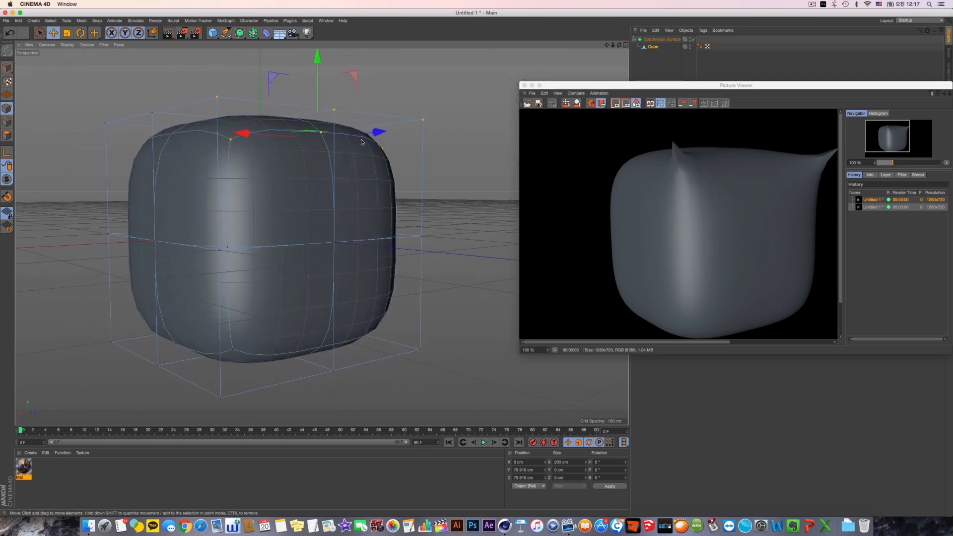
pyautogui.moveTo(377, 147); pyautogui.dragTo(417, 120)
pyautogui.keyDown('alt'); pyautogui.moveTo(357, 166); pyautogui.dragTo(347, 185); pyautogui.keyUp('alt')
# Delete all earlier renders from the Picture Viewer history and render the cube with the sharpened upper edge.
pyautogui.moveTo(898, 227); pyautogui.dragTo(851, 182)
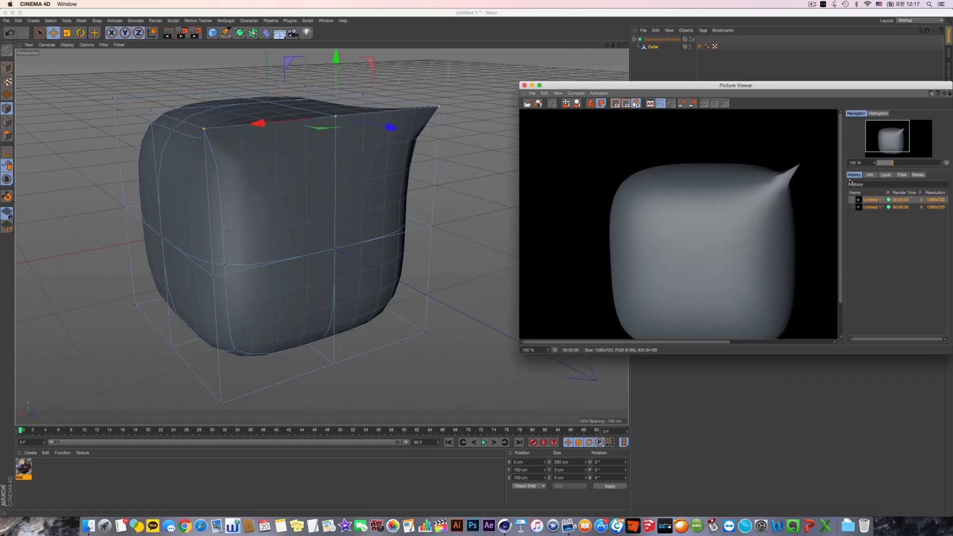
pyautogui.press('Delete')
pyautogui.press('Return')
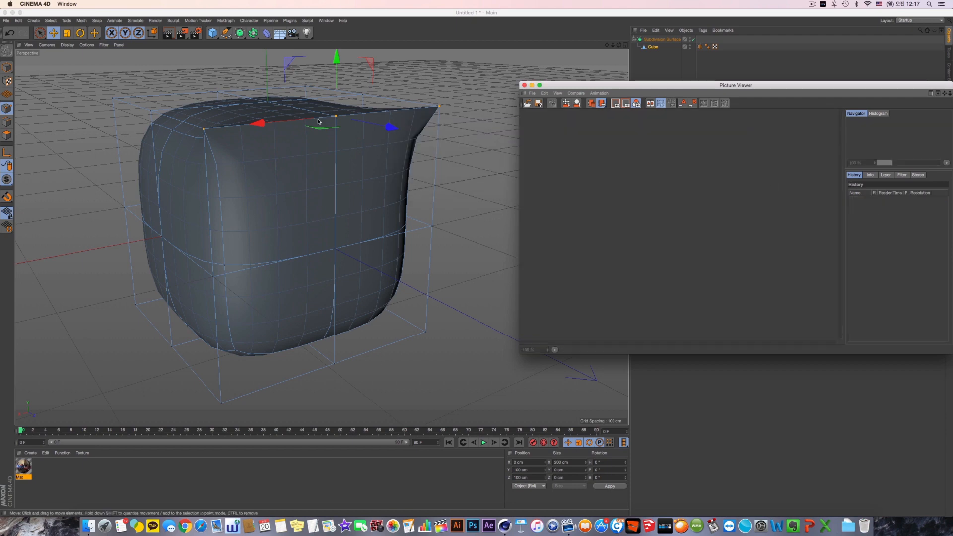
pyautogui.hotkey('shift', 'r')
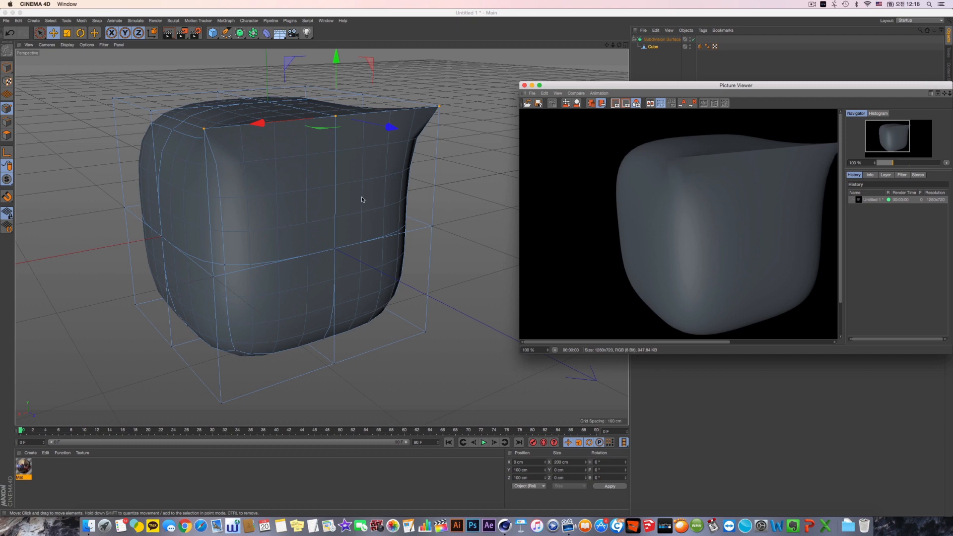
# Replace the edge sharpening with a weighting of only the three upper points, and render the cube for comparison.
pyautogui.click(469, 177)
pyautogui.press('super+z')
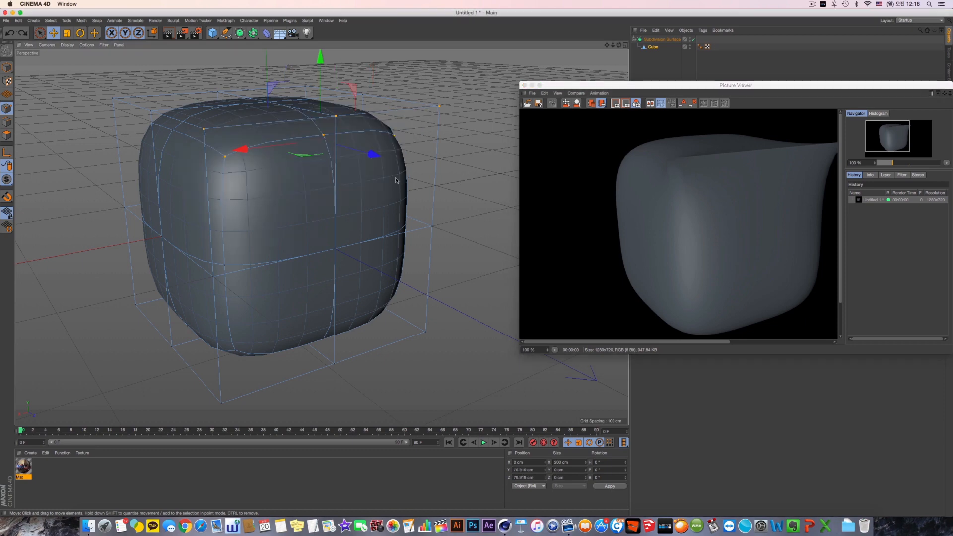
pyautogui.press('super+shift+z')
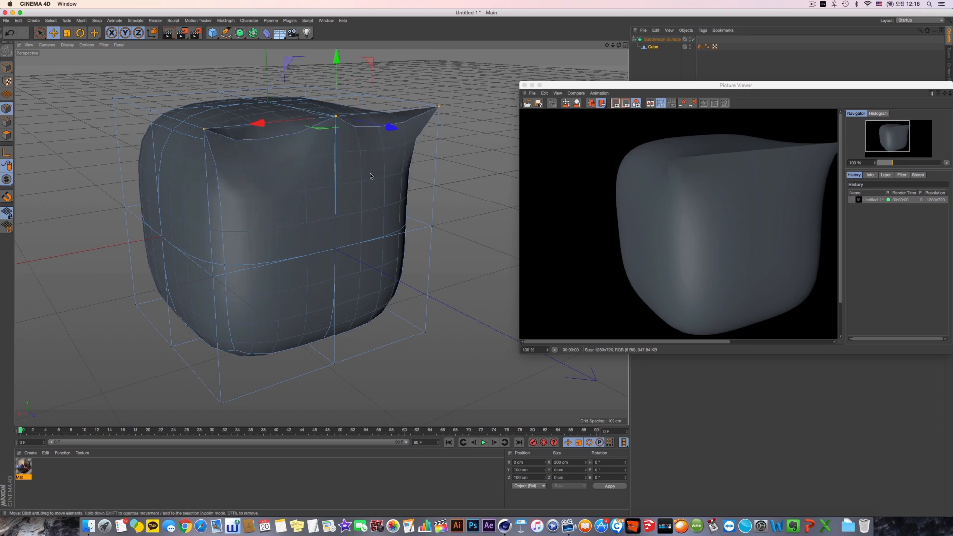
pyautogui.hotkey('shift', 'r')
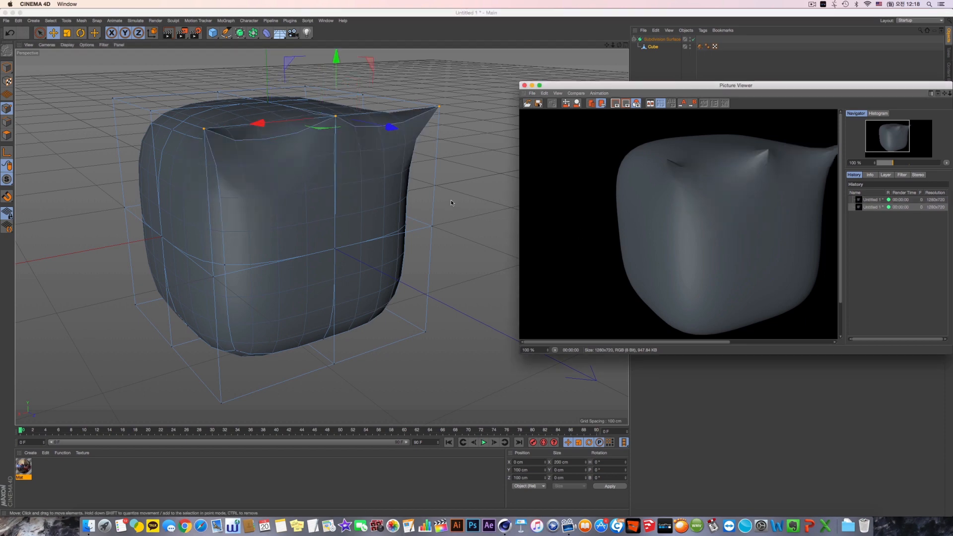
# Undo the points-only weighting, apply full weight to the three points together with their connected edges, and render the cube.
pyautogui.press('super+z')
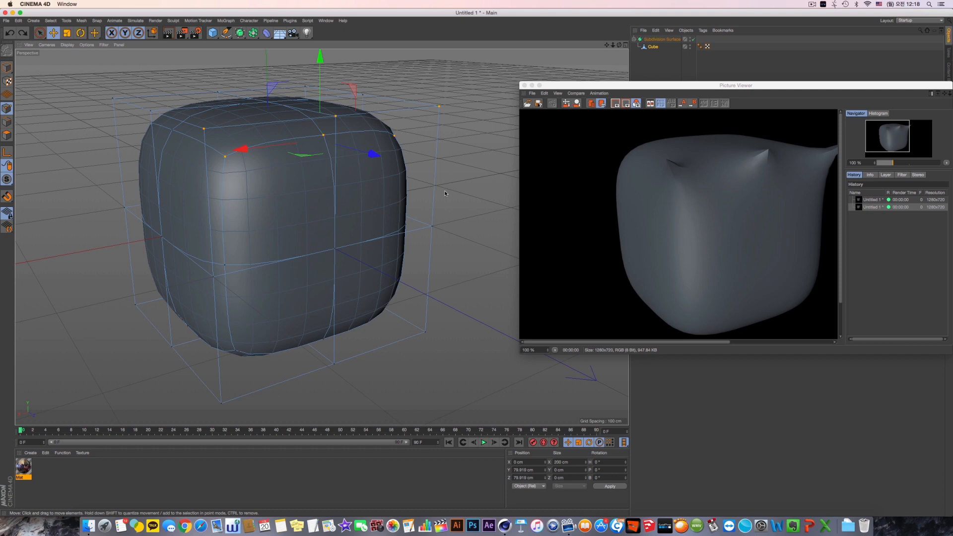
pyautogui.press('.')
pyautogui.moveTo(453, 261); pyautogui.dragTo(536, 261)
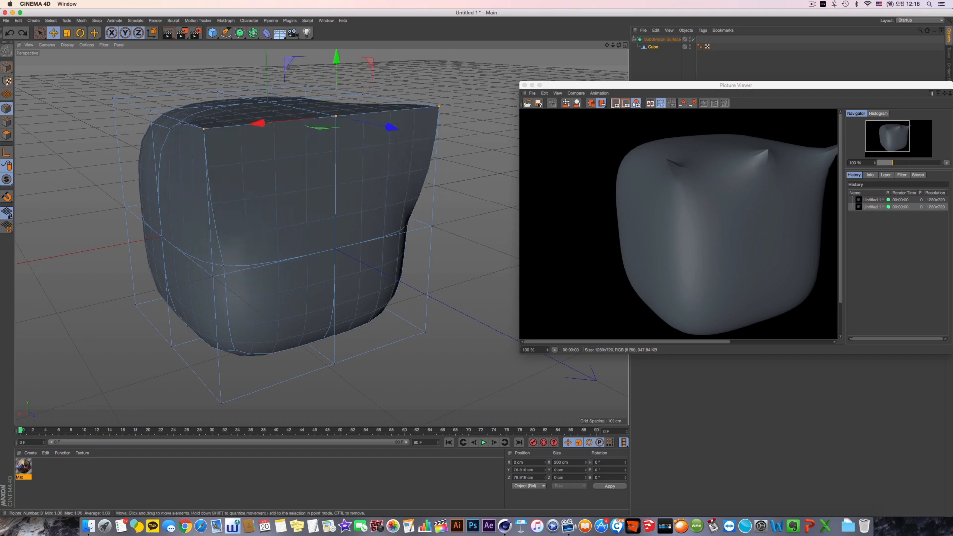
pyautogui.hotkey('shift', 'r')
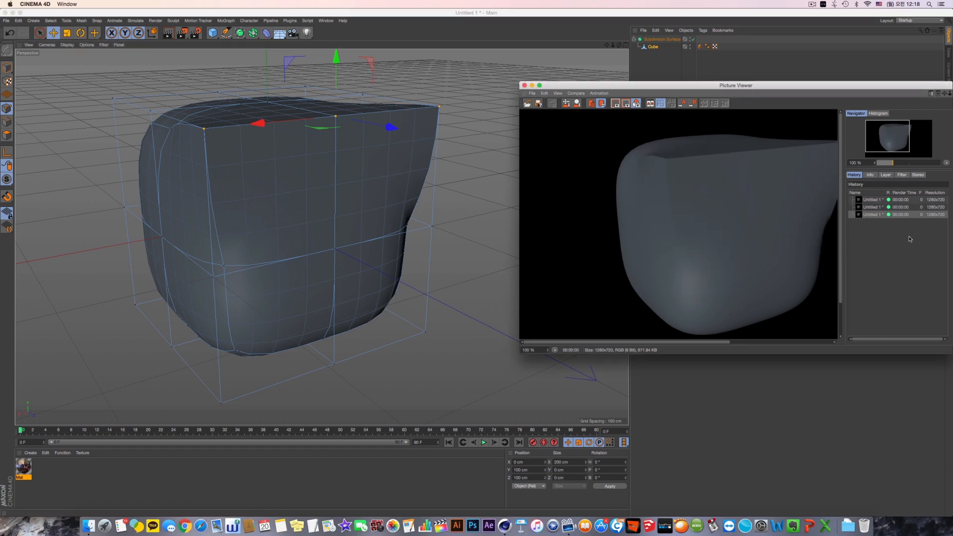
# Compare the three cube renders by switching between them in the Picture Viewer history.
pyautogui.click(877, 200)
pyautogui.press('Down')
pyautogui.press('Down')
pyautogui.click(877, 201)
pyautogui.press('Down')
pyautogui.press('Down')
pyautogui.press('Up')
pyautogui.press('Up')
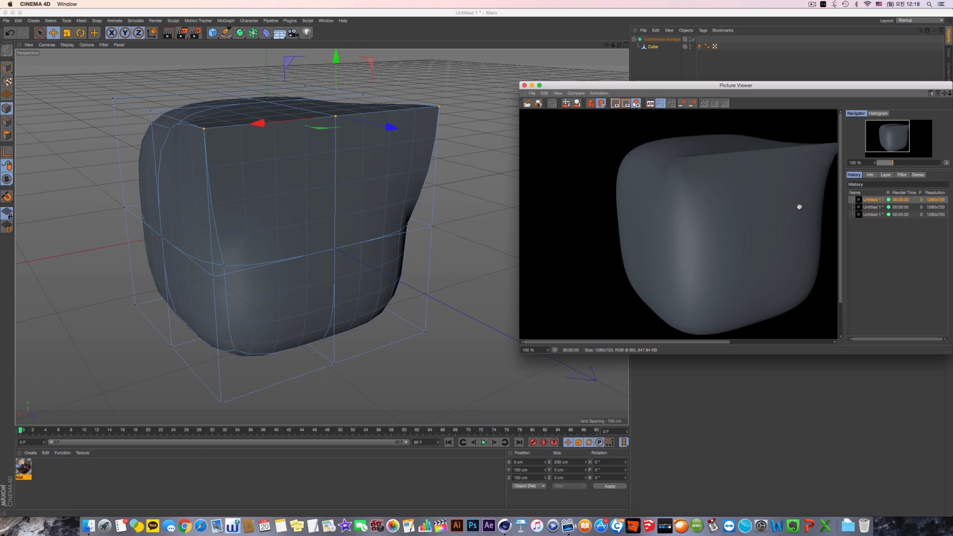
# Undo the points-and-edges weighting, select both segments of the cube's upper edge in edge mode, and give full weight to those edges only.
pyautogui.keyDown('alt'); pyautogui.moveTo(314, 235); pyautogui.dragTo(319, 240); pyautogui.keyUp('alt')
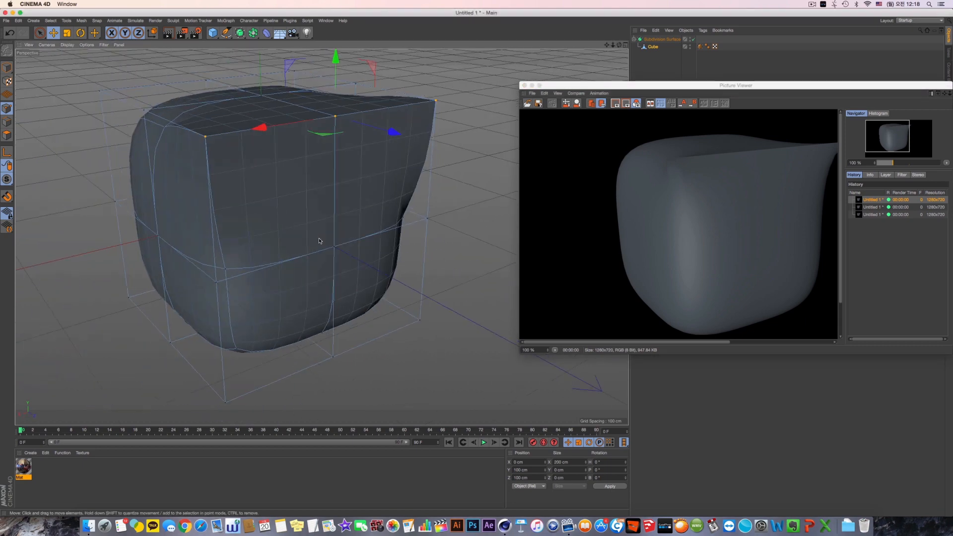
pyautogui.press('super+z')
pyautogui.press('super+z')
pyautogui.keyDown('alt'); pyautogui.moveTo(318, 243); pyautogui.dragTo(331, 239, button='middle'); pyautogui.keyUp('alt')
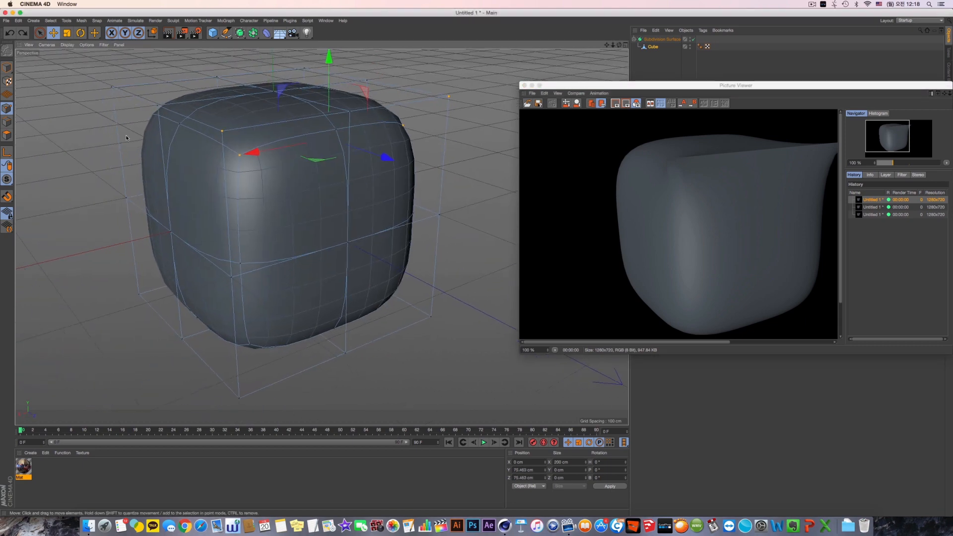
pyautogui.click(7, 122)
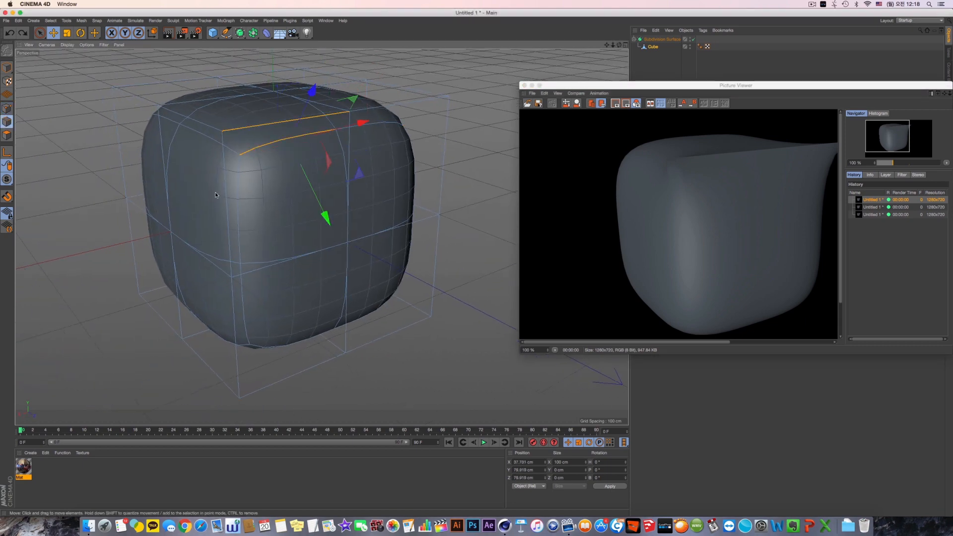
pyautogui.keyDown('shift'); pyautogui.click(383, 128); pyautogui.keyUp('shift')
pyautogui.keyDown('alt'); pyautogui.moveTo(398, 165); pyautogui.dragTo(412, 166); pyautogui.keyUp('alt')
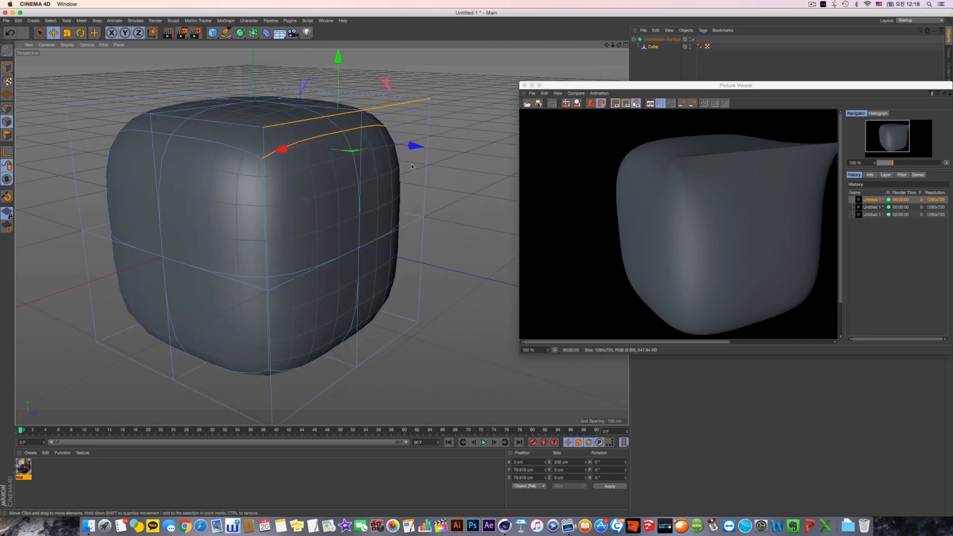
pyautogui.press('.')
pyautogui.moveTo(383, 212); pyautogui.dragTo(412, 214)
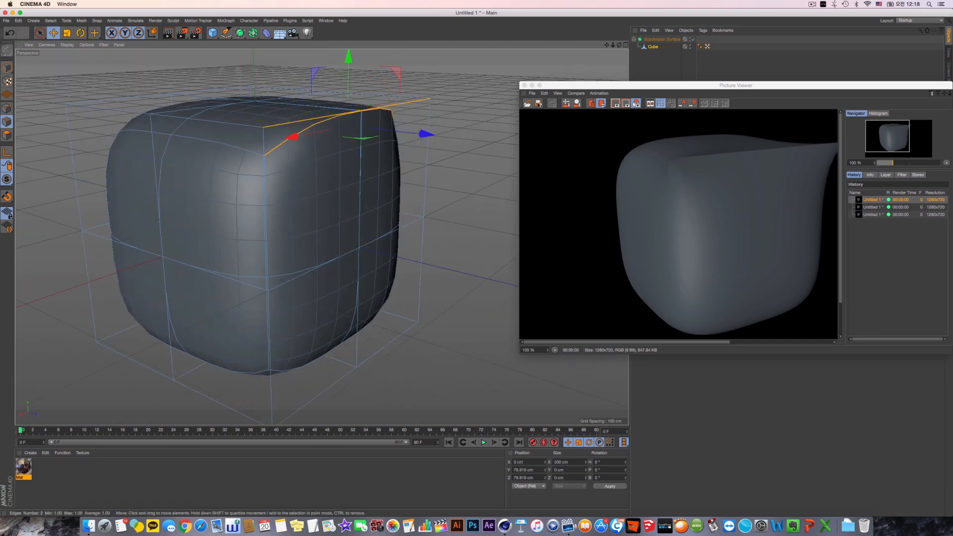
# Render the edge-weighted cube from a raised angle to the Picture Viewer and undo the edge weighting.
pyautogui.keyDown('alt'); pyautogui.moveTo(357, 253); pyautogui.dragTo(428, 279); pyautogui.keyUp('alt')
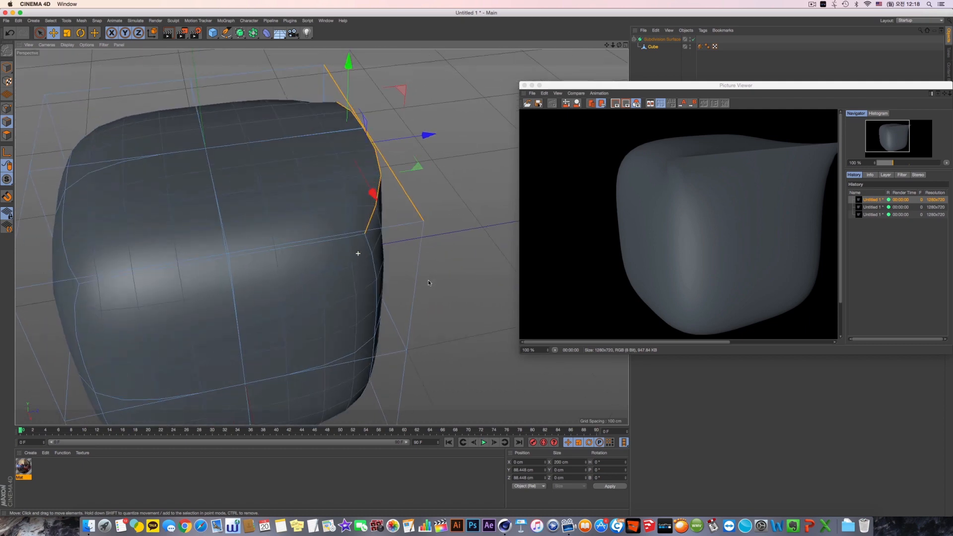
pyautogui.hotkey('shift', 'r')
pyautogui.keyDown('alt'); pyautogui.moveTo(330, 250); pyautogui.dragTo(333, 266); pyautogui.keyUp('alt')
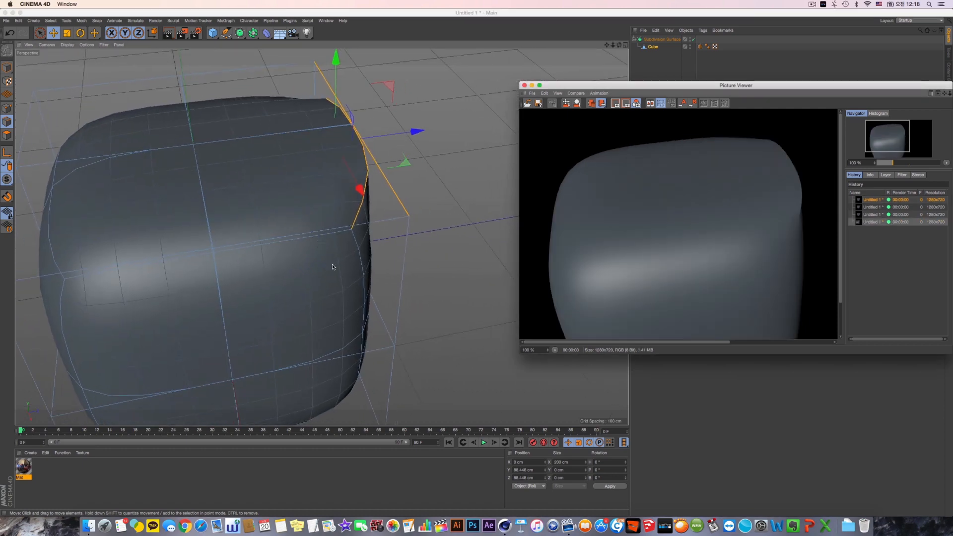
pyautogui.press('super+z')
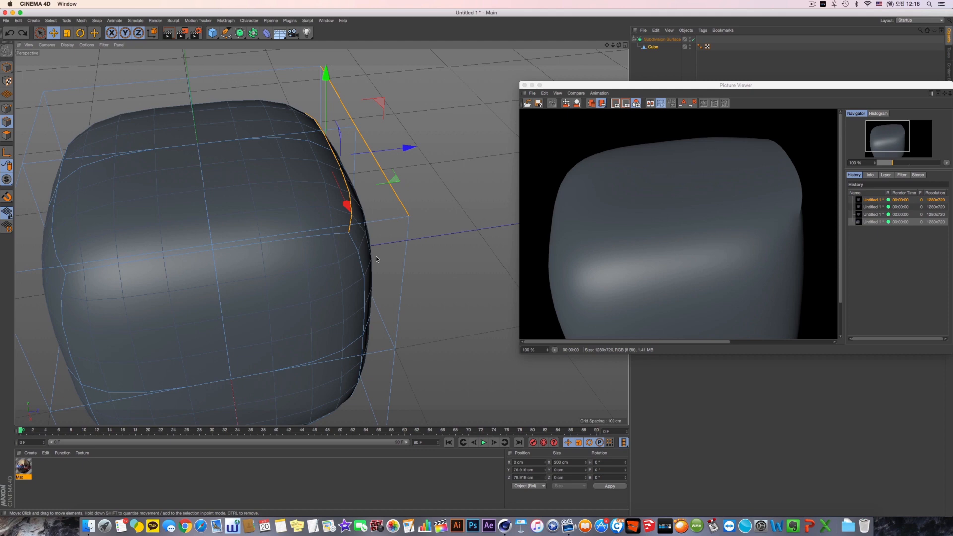
pyautogui.press('.')
pyautogui.moveTo(448, 259)
pyautogui.mouseDown()
pyautogui.moveTo(496, 260)
pyautogui.moveTo(441, 267)
pyautogui.mouseUp()
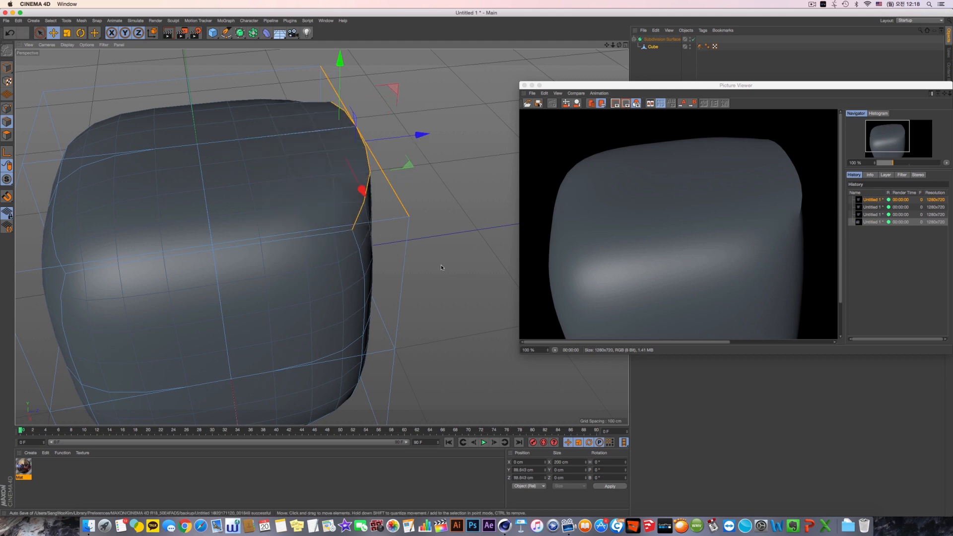
pyautogui.press('super+z')
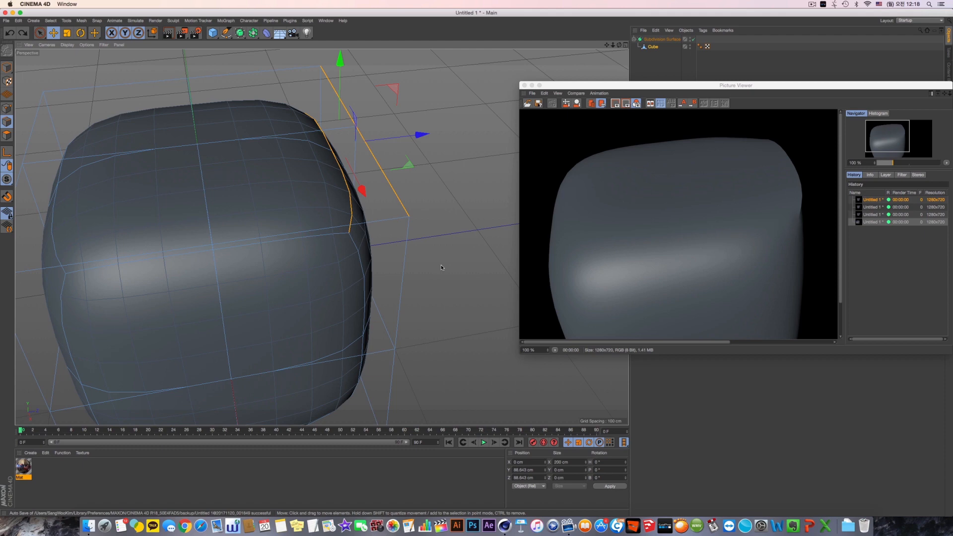
# Apply full weight, points included, to the cube's upper edge and to the lower edge of the same side.
pyautogui.press('.')
pyautogui.moveTo(436, 297); pyautogui.dragTo(256, 323)
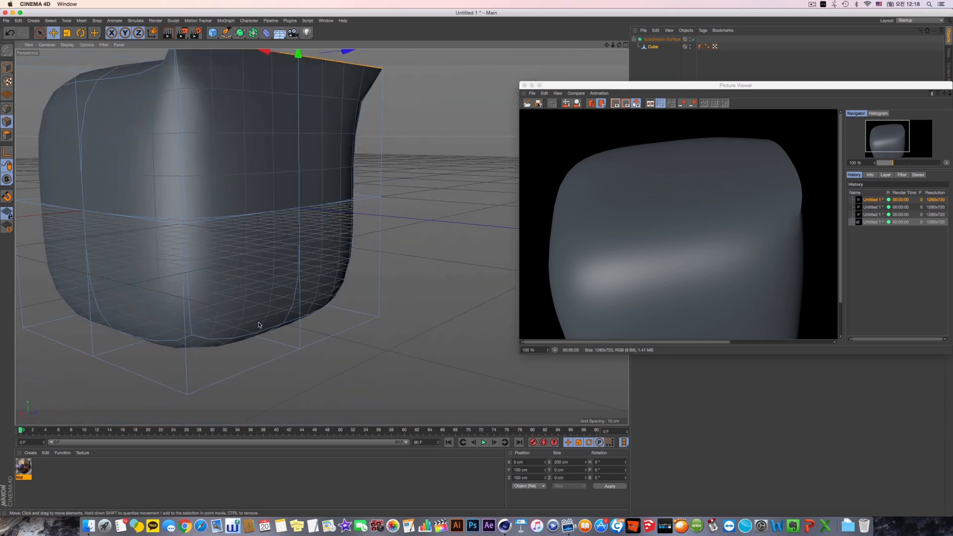
pyautogui.click(268, 331)
pyautogui.keyDown('shift'); pyautogui.click(306, 320); pyautogui.keyUp('shift')
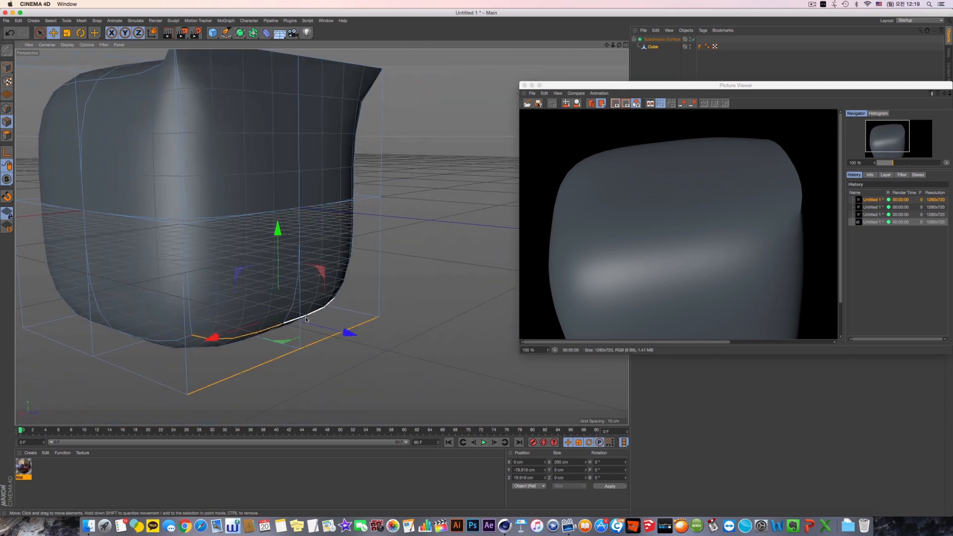
pyautogui.press('.')
pyautogui.moveTo(306, 320); pyautogui.dragTo(357, 318)
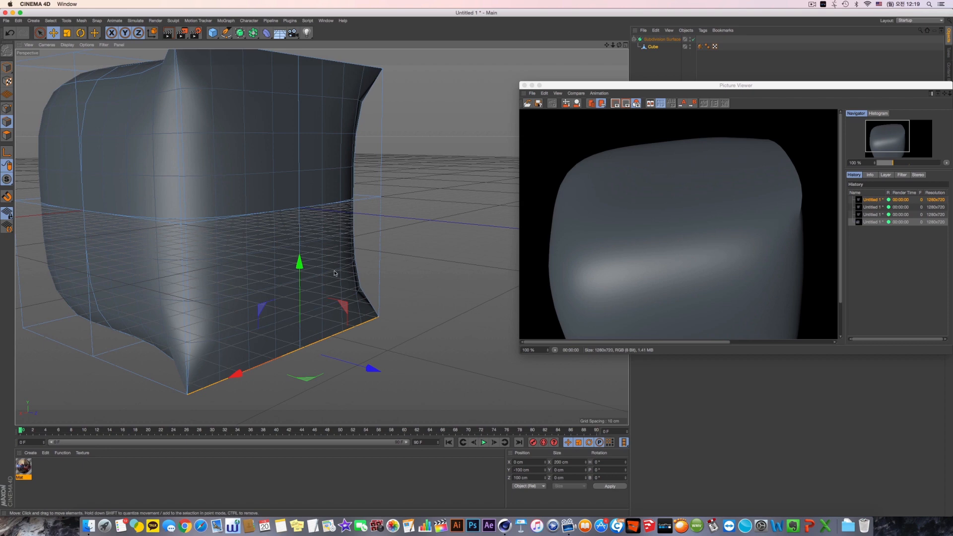
# Select both segments of the vertical edge on the sharpened side and give them full subdivision weight.
pyautogui.keyDown('alt'); pyautogui.moveTo(279, 261); pyautogui.dragTo(403, 262); pyautogui.keyUp('alt')
pyautogui.click(300, 244)
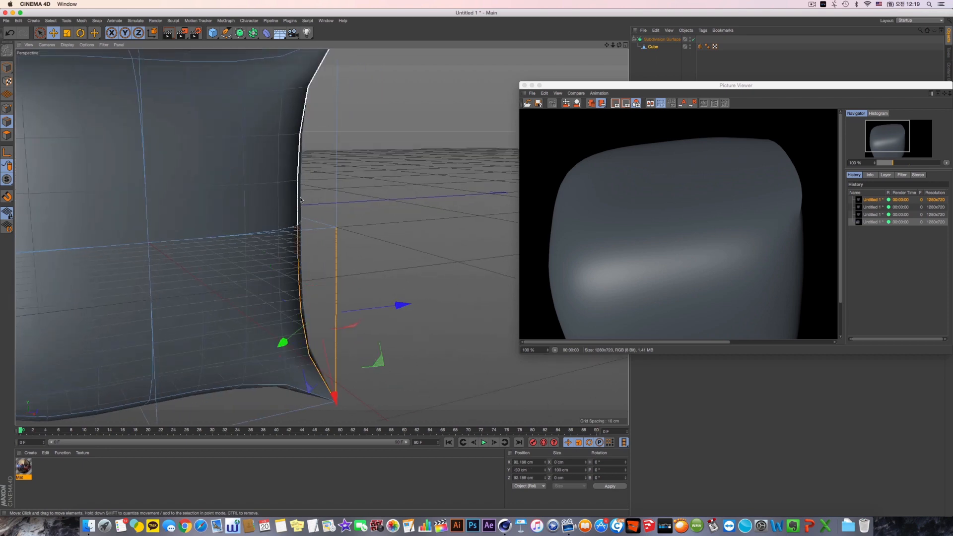
pyautogui.keyDown('shift'); pyautogui.click(300, 207); pyautogui.keyUp('shift')
pyautogui.keyDown('alt'); pyautogui.moveTo(343, 255); pyautogui.dragTo(279, 262); pyautogui.keyUp('alt')
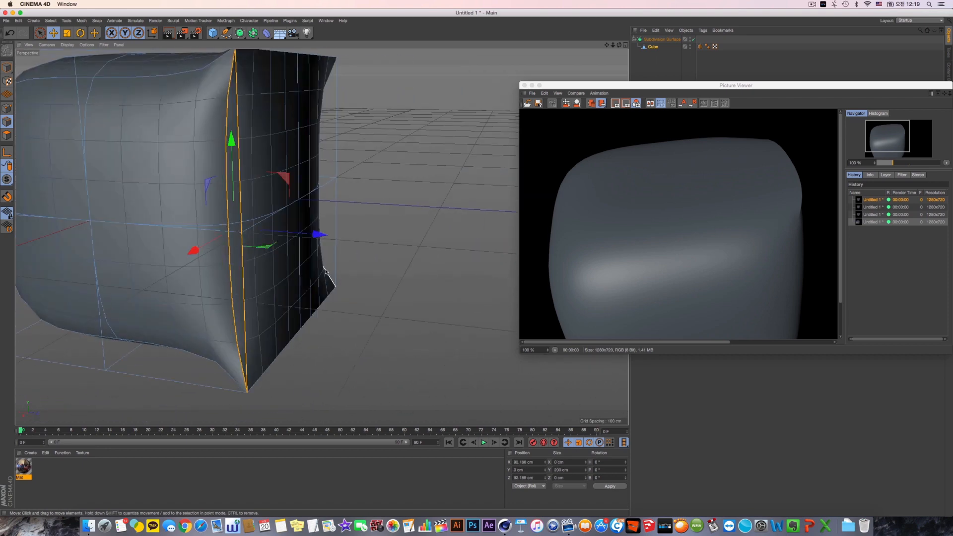
pyautogui.press('.')
pyautogui.moveTo(456, 267); pyautogui.dragTo(489, 268)
# Give full weight to the opposite vertical edge of the sharpened side and return to model mode.
pyautogui.keyDown('alt'); pyautogui.moveTo(287, 279); pyautogui.dragTo(253, 252); pyautogui.keyUp('alt')
pyautogui.click(241, 237)
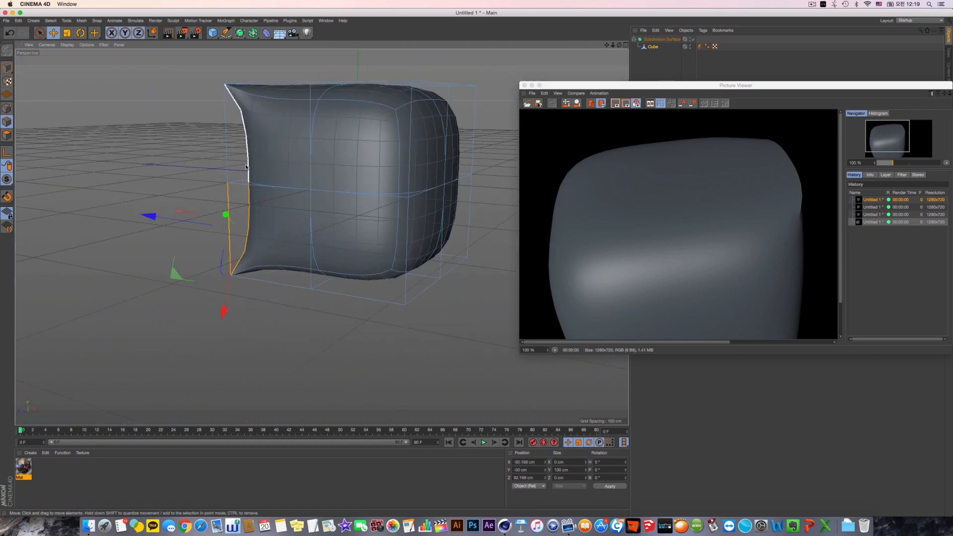
pyautogui.moveTo(266, 202); pyautogui.dragTo(310, 239)
pyautogui.click(7, 67)
pyautogui.keyDown('alt'); pyautogui.moveTo(278, 181); pyautogui.dragTo(285, 219); pyautogui.keyUp('alt')
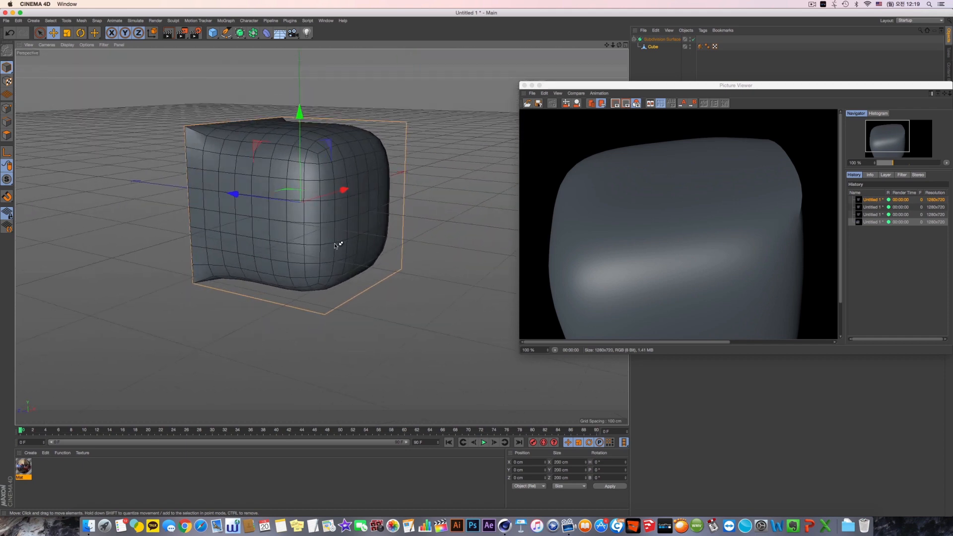
# Render the cube in the viewport and close the Picture Viewer.
pyautogui.press('super+r')
pyautogui.keyDown('alt'); pyautogui.moveTo(371, 205); pyautogui.dragTo(380, 223); pyautogui.keyUp('alt')
pyautogui.click(638, 225)
pyautogui.press('super+w')
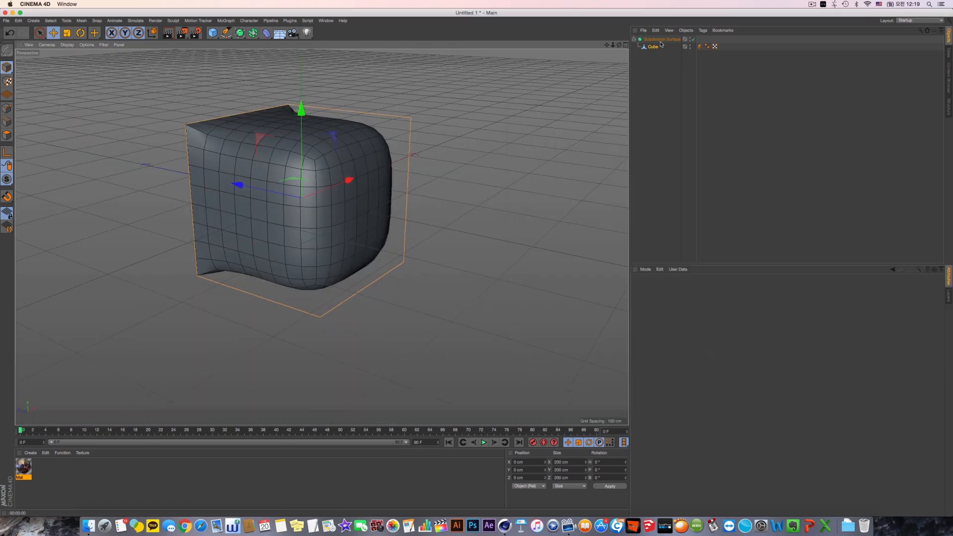
# Try a Subdivision Editor level of 3 on the Subdivision Surface and undo it.
pyautogui.click(661, 39)
pyautogui.doubleClick(683, 312)
pyautogui.press('Return')
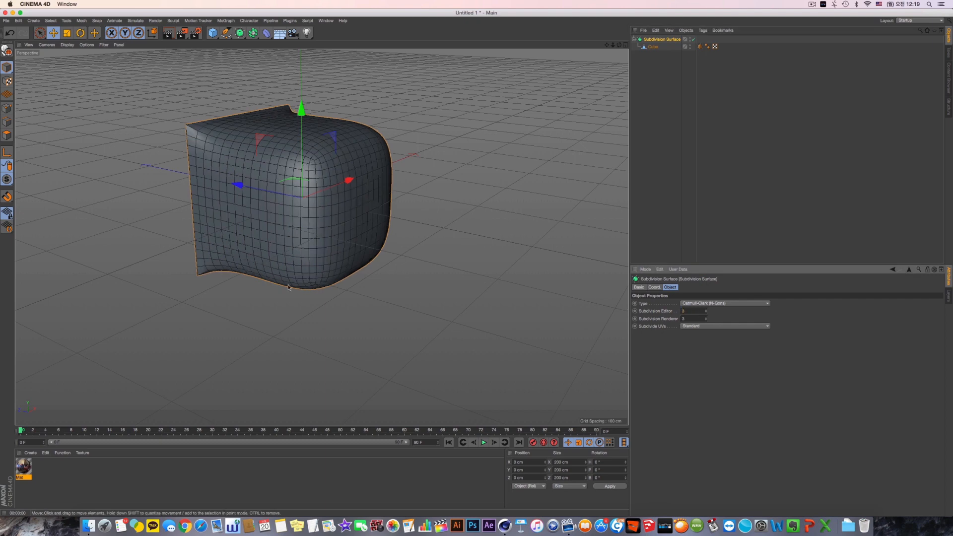
pyautogui.keyDown('alt'); pyautogui.moveTo(283, 276); pyautogui.dragTo(331, 249); pyautogui.keyUp('alt')
pyautogui.press('super+z')
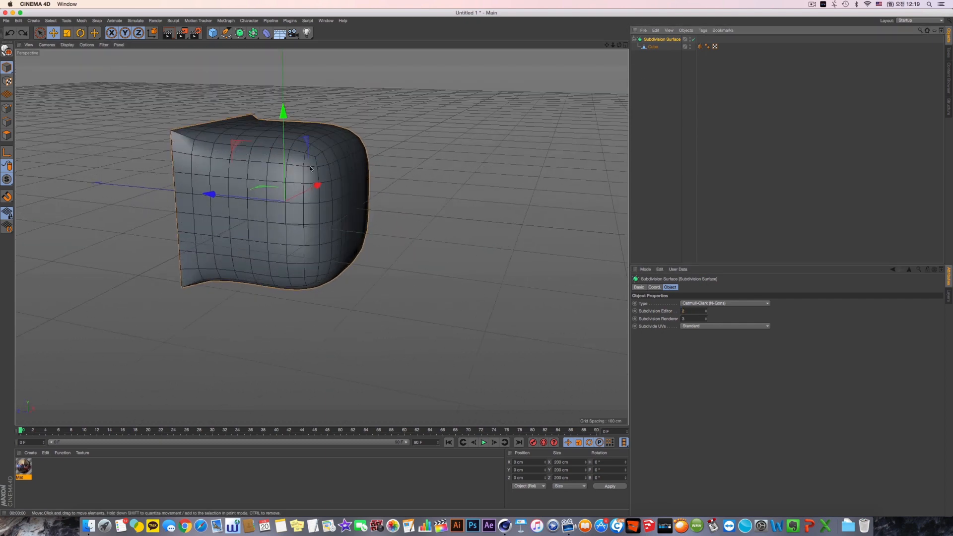
# Switch the Cube to polygon mode and select the four polygons of its rounded end face.
pyautogui.click(6, 135)
pyautogui.click(659, 47)
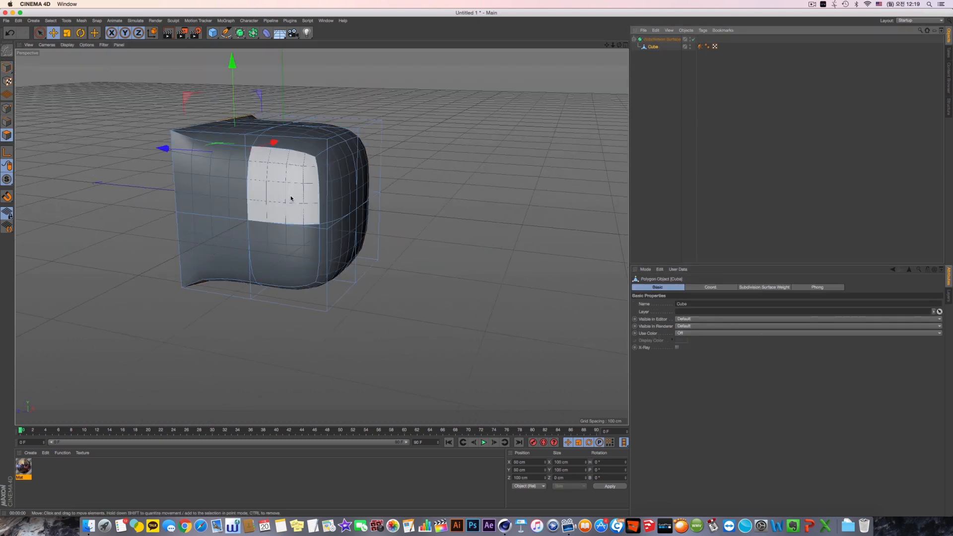
pyautogui.keyDown('alt'); pyautogui.moveTo(349, 210); pyautogui.dragTo(318, 195); pyautogui.keyUp('alt')
pyautogui.click(328, 194)
pyautogui.keyDown('shift'); pyautogui.click(365, 194); pyautogui.keyUp('shift')
pyautogui.keyDown('shift'); pyautogui.click(368, 231); pyautogui.keyUp('shift')
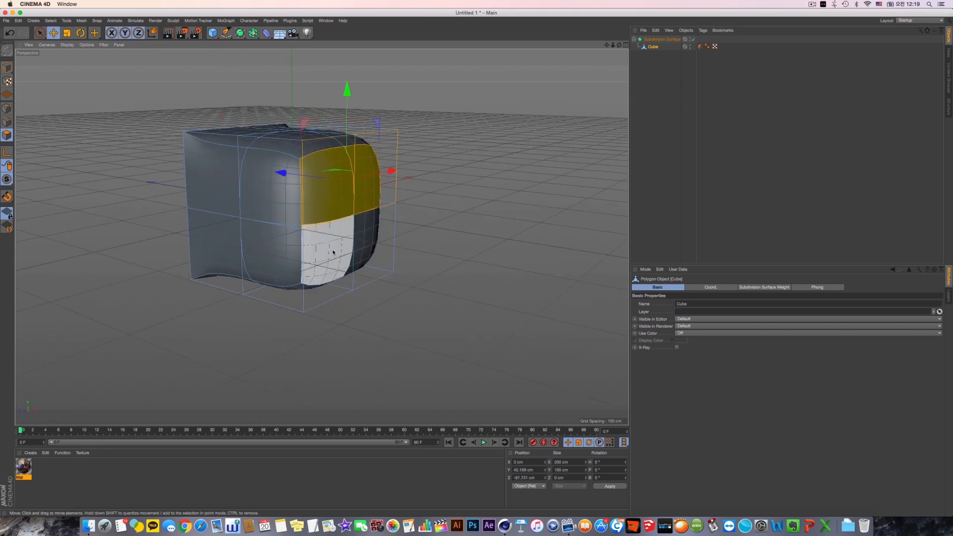
pyautogui.keyDown('shift'); pyautogui.click(331, 252); pyautogui.keyUp('shift')
# Try full subdivision weight on the four end-face polygons, undo it and clear the selection.
pyautogui.keyDown('alt'); pyautogui.moveTo(331, 253); pyautogui.dragTo(404, 289); pyautogui.keyUp('alt')
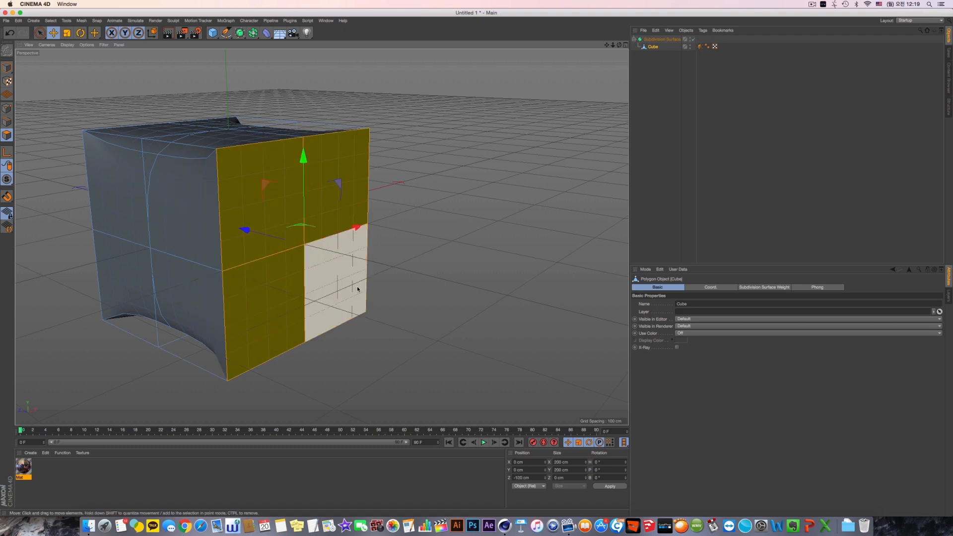
pyautogui.keyDown('alt'); pyautogui.moveTo(328, 282); pyautogui.dragTo(418, 307); pyautogui.keyUp('alt')
pyautogui.press('super+z')
pyautogui.press('super+z')
pyautogui.click(417, 306)
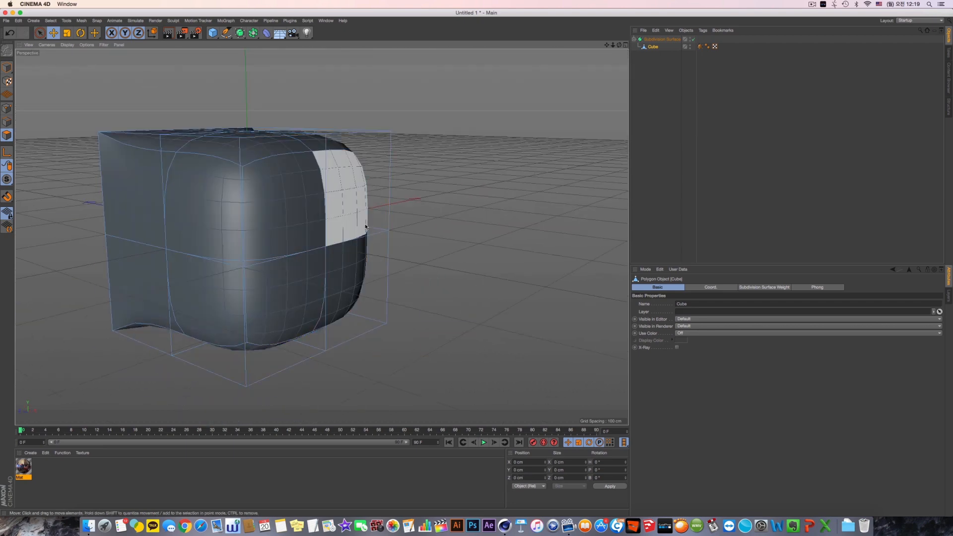
# Select one upper polygon of the end face and compare full weightings with and without its points, keeping the edges-only version.
pyautogui.click(313, 223)
pyautogui.keyDown('alt'); pyautogui.moveTo(351, 273); pyautogui.dragTo(458, 263); pyautogui.keyUp('alt')
pyautogui.press('super+z')
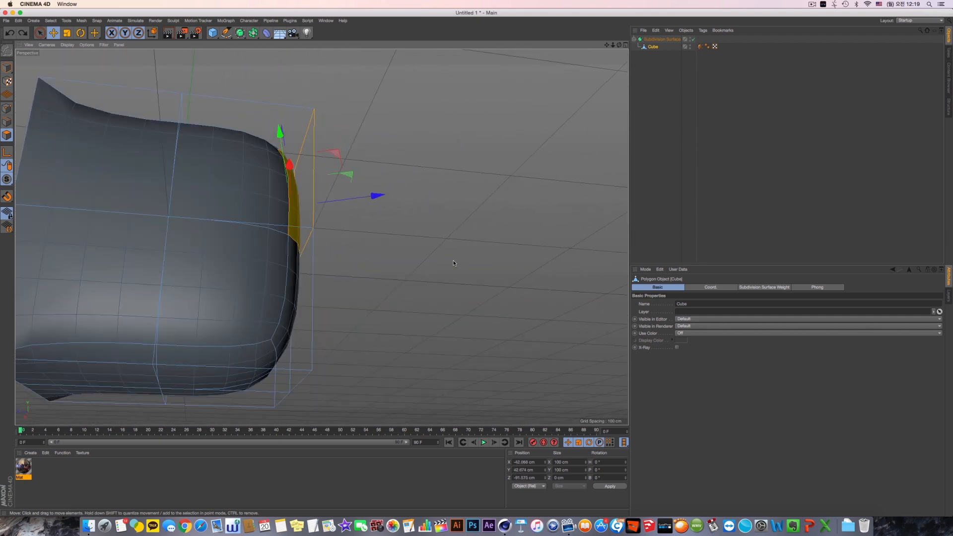
pyautogui.press('super+shift+z')
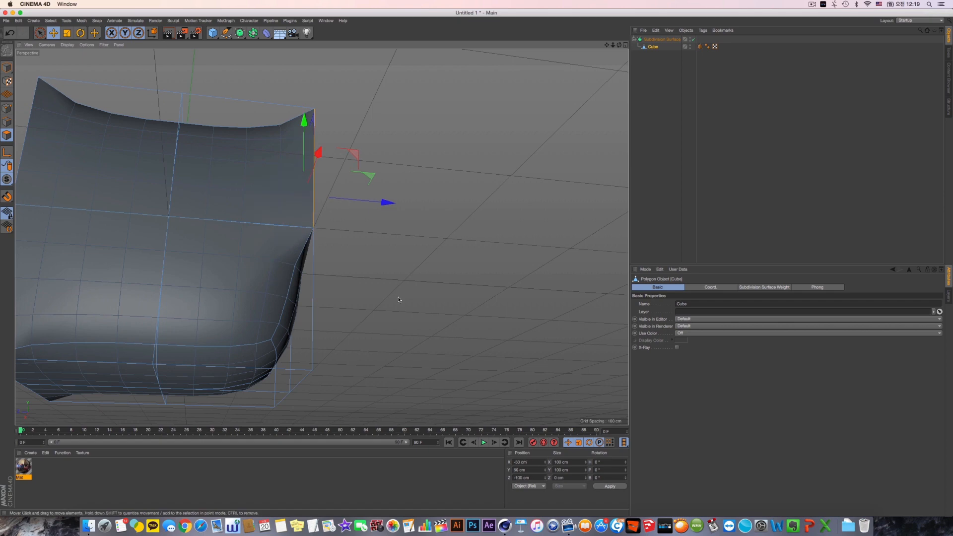
pyautogui.press('super+z')
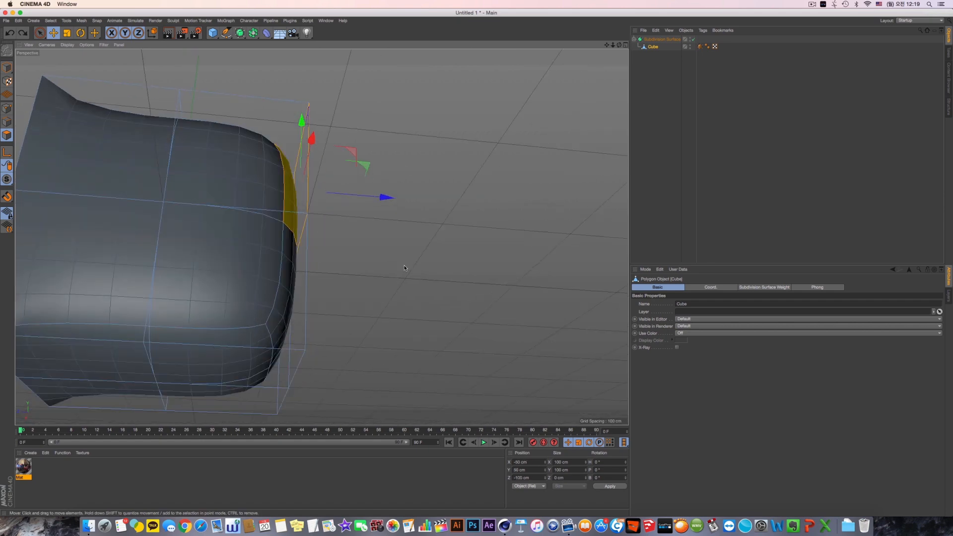
pyautogui.press('super+shift+z')
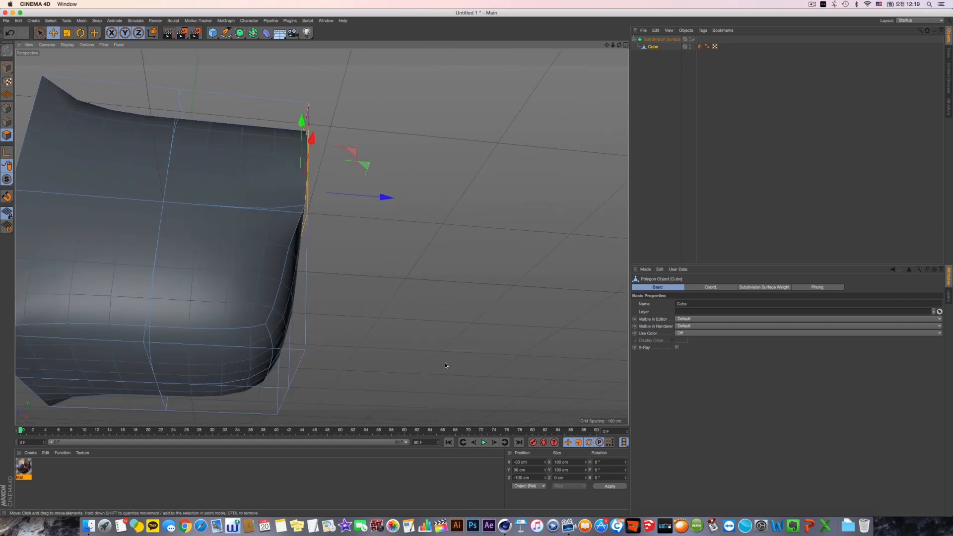
# Inspect the weighted polygon from several sides and render the cube in the viewport.
pyautogui.keyDown('alt'); pyautogui.moveTo(445, 362); pyautogui.dragTo(306, 297); pyautogui.keyUp('alt')
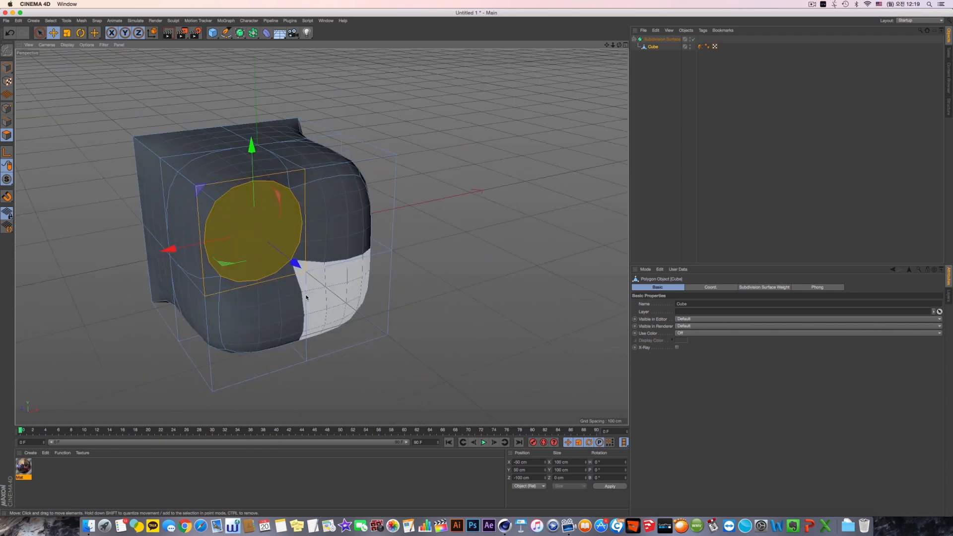
pyautogui.keyDown('alt'); pyautogui.moveTo(306, 279); pyautogui.dragTo(377, 174); pyautogui.keyUp('alt')
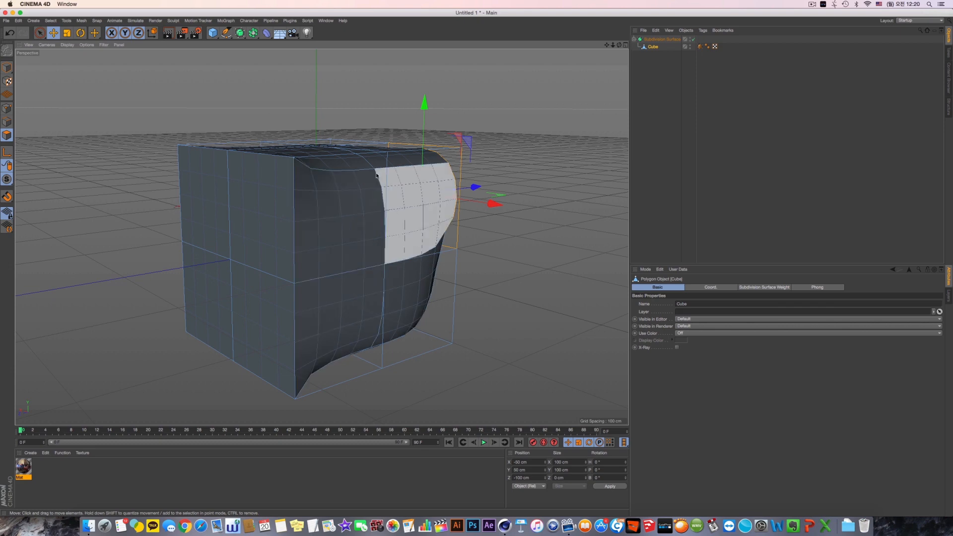
pyautogui.keyDown('alt'); pyautogui.moveTo(405, 173); pyautogui.dragTo(466, 235); pyautogui.keyUp('alt')
pyautogui.hotkey('ctrl', 'r')
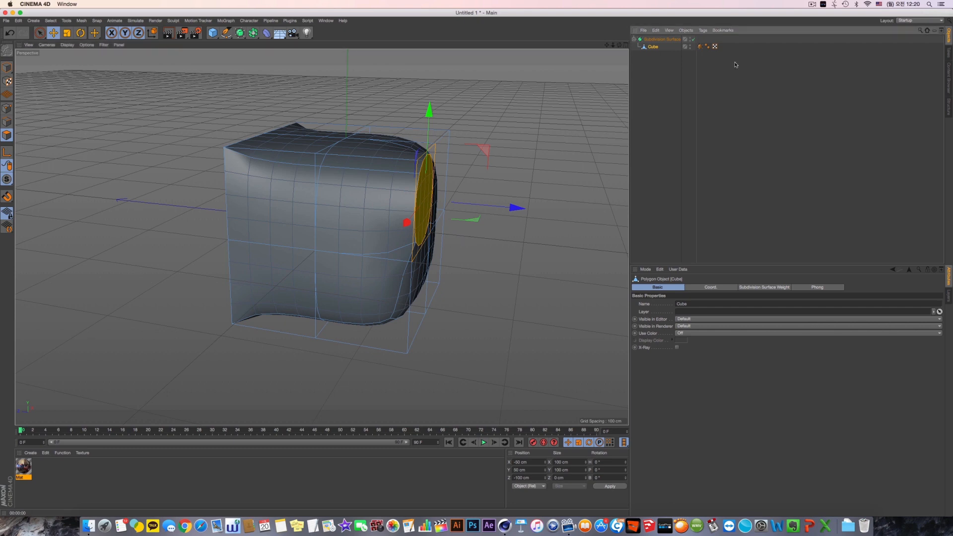
# Remove the Cube's Subdivision Surface Weight tag, take the Cube out of the Subdivision Surface and delete that generator.
pyautogui.click(657, 68)
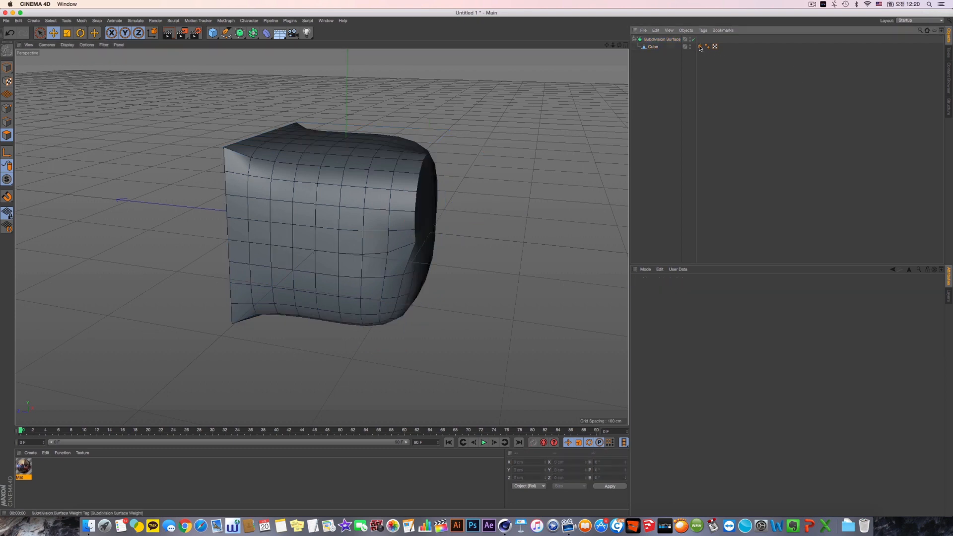
pyautogui.moveTo(652, 47); pyautogui.dragTo(654, 62)
pyautogui.click(655, 40)
pyautogui.press('Delete')
# Look through the Cinema 4D tags that can be added to the Cube.
pyautogui.click(651, 40)
pyautogui.rightClick(651, 40)
pyautogui.moveTo(710, 44)
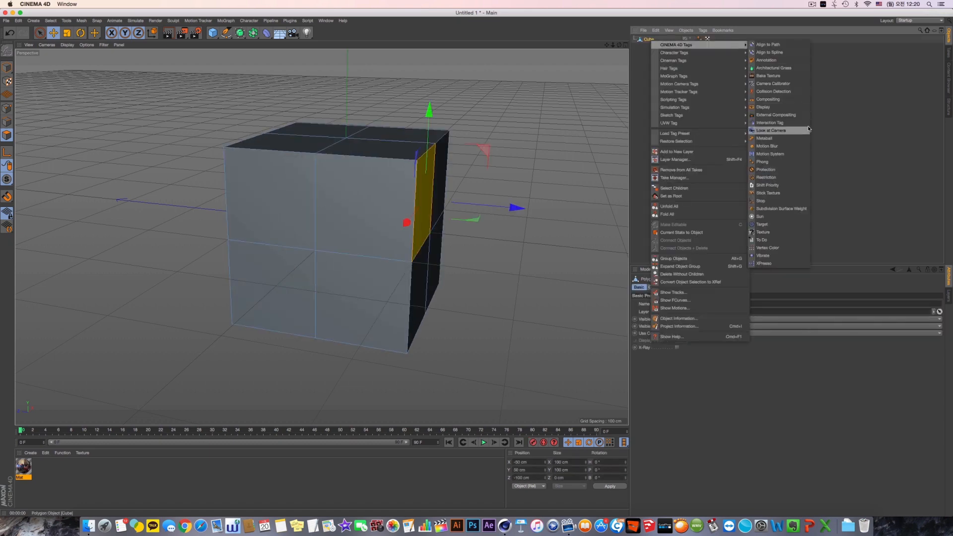
pyautogui.click(833, 189)
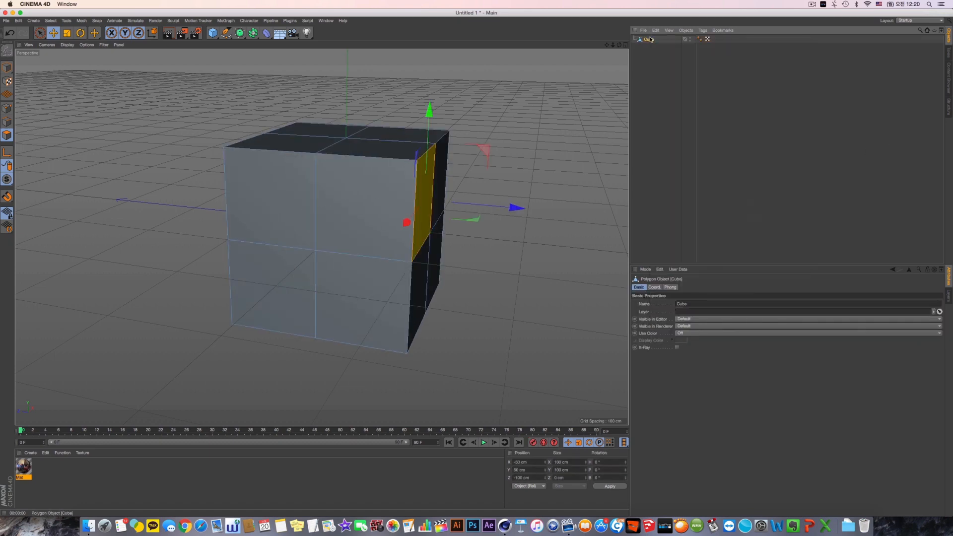
# Replace the Cube with a Light and a Floor lowered to about Y -169 cm.
pyautogui.press('Delete')
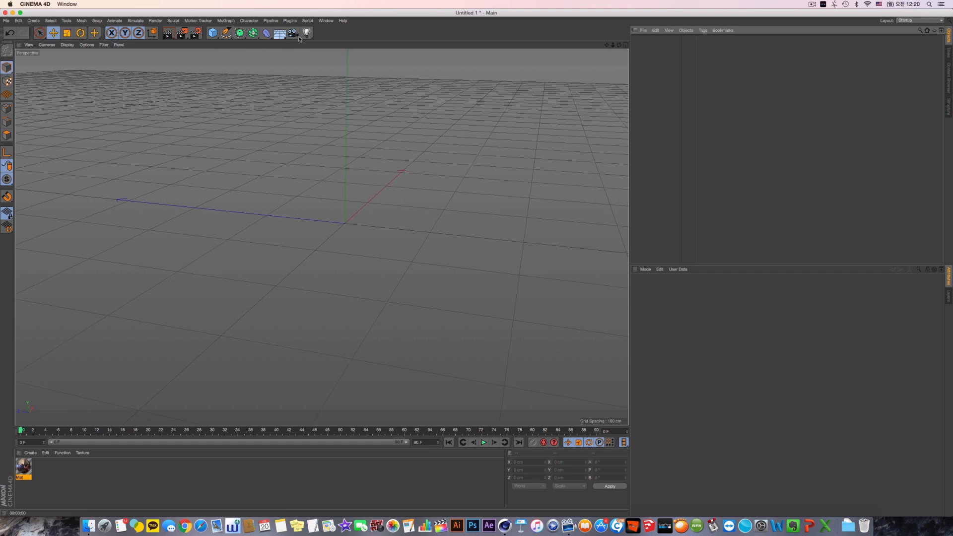
pyautogui.click(307, 33)
pyautogui.click(280, 33)
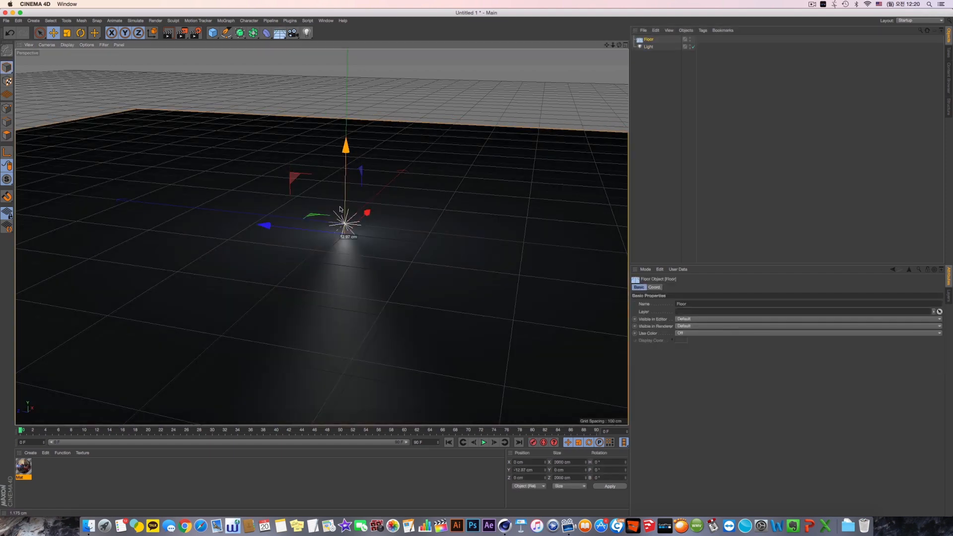
pyautogui.scroll(-3, 265, 119)
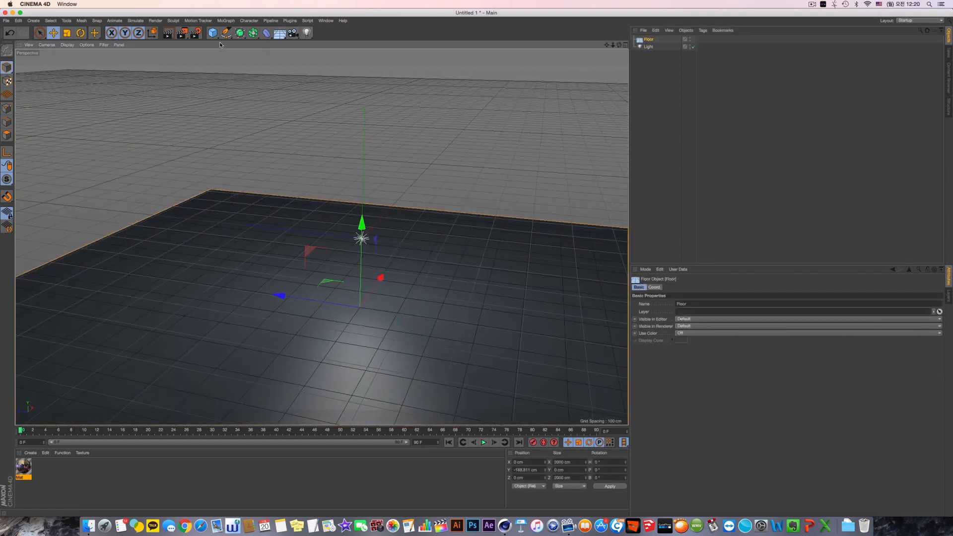
# Add a Sphere and place it half sunk into the floor at about X -125, Y -166, Z 187 cm.
pyautogui.click(213, 33)
pyautogui.click(358, 58)
pyautogui.scroll(3, 329, 264)
pyautogui.moveTo(412, 222); pyautogui.dragTo(281, 326)
pyautogui.keyDown('alt'); pyautogui.moveTo(354, 320); pyautogui.dragTo(350, 274); pyautogui.keyUp('alt')
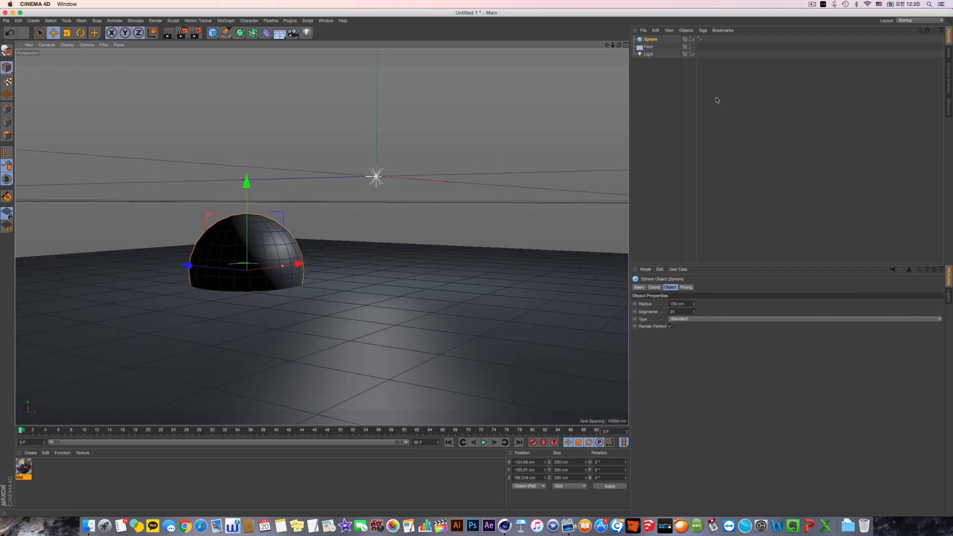
# Set the Light's shadow to Raytraced (Hard) and render the scene in the viewport and the Picture Viewer.
pyautogui.click(648, 54)
pyautogui.click(694, 362)
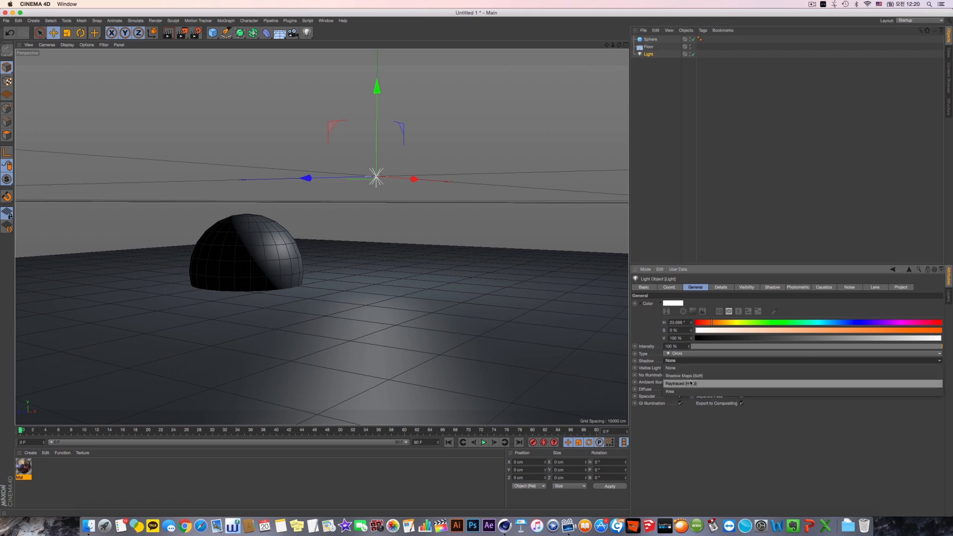
pyautogui.click(698, 384)
pyautogui.hotkey('ctrl', 'r')
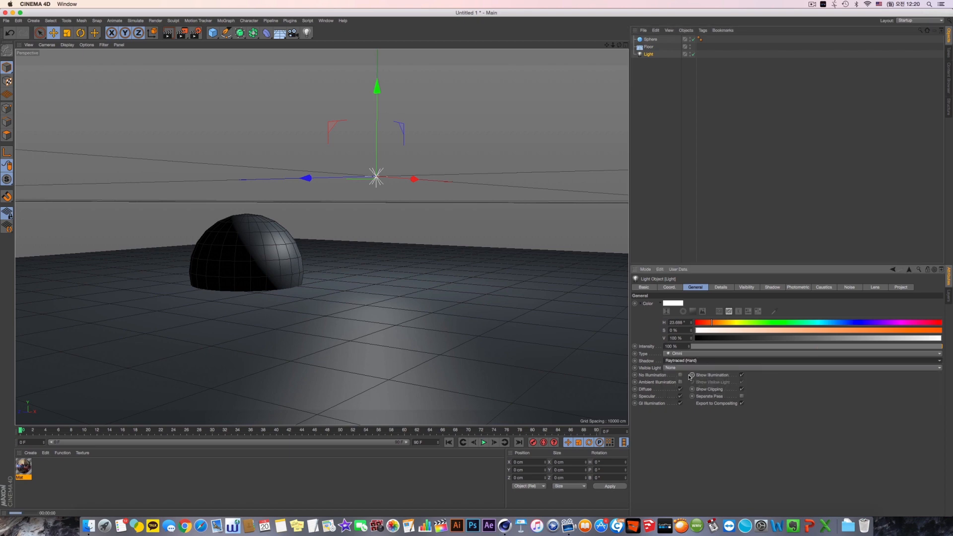
pyautogui.hotkey('shift', 'r')
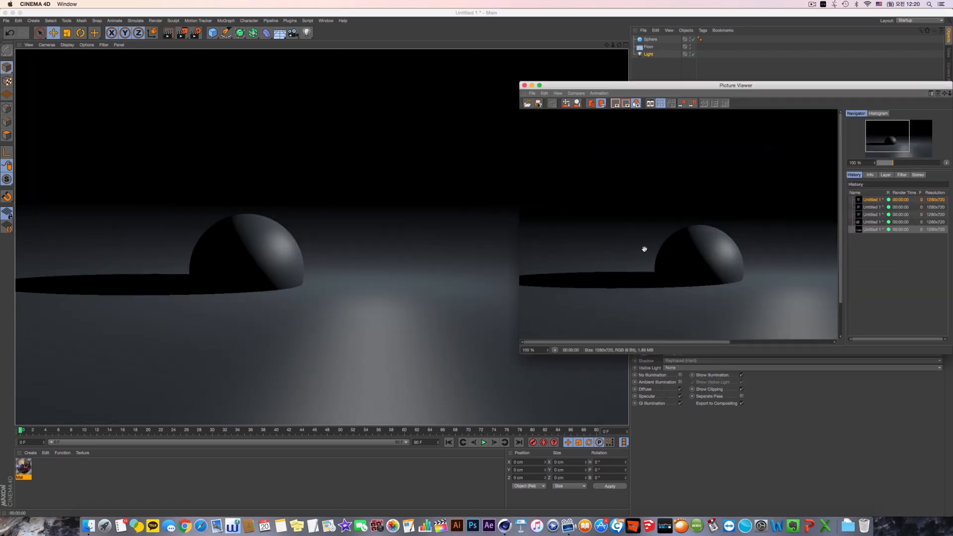
pyautogui.scroll(1, 653, 257)
pyautogui.moveTo(736, 85); pyautogui.dragTo(170, 334)
# Add a Sun tag to the Light and set it to today's date and the current time.
pyautogui.rightClick(650, 55)
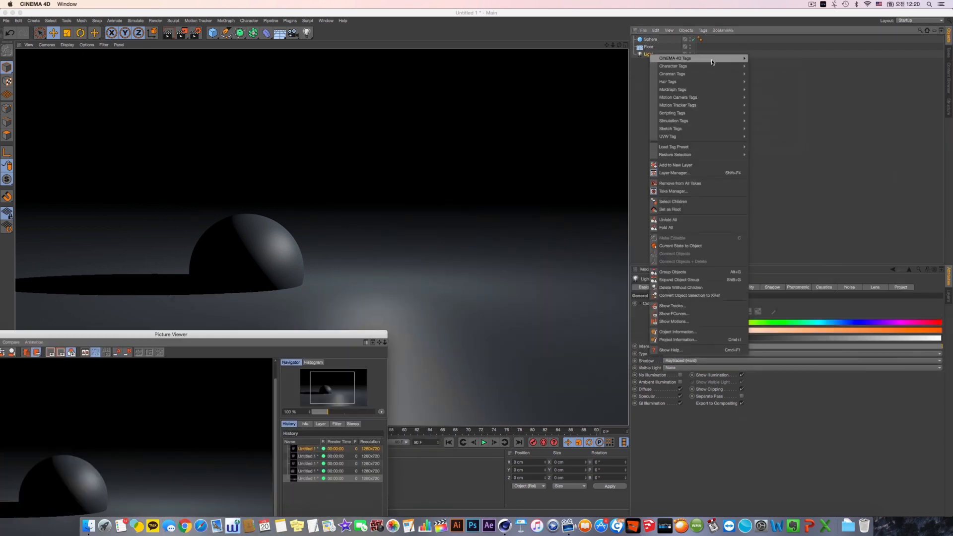
pyautogui.moveTo(724, 58)
pyautogui.click(784, 230)
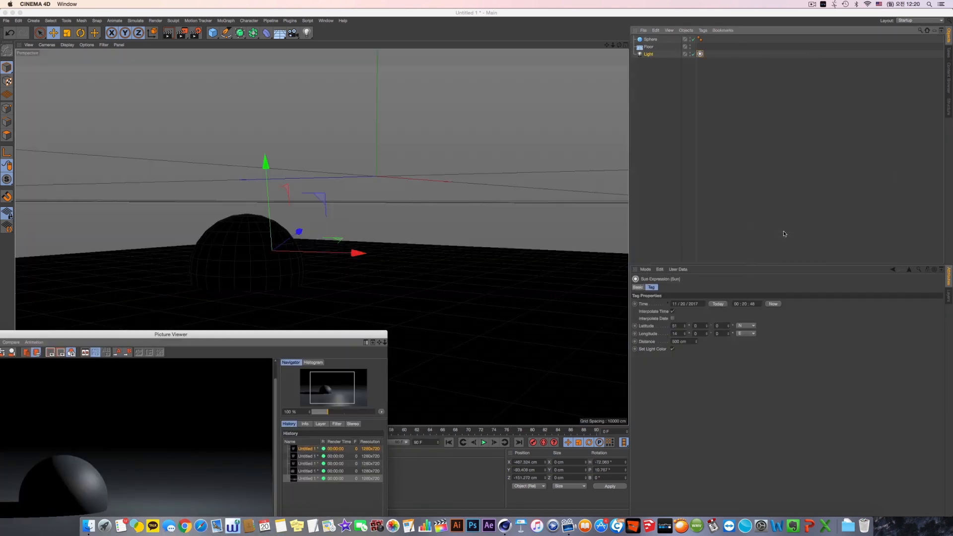
pyautogui.moveTo(318, 335); pyautogui.dragTo(314, 417)
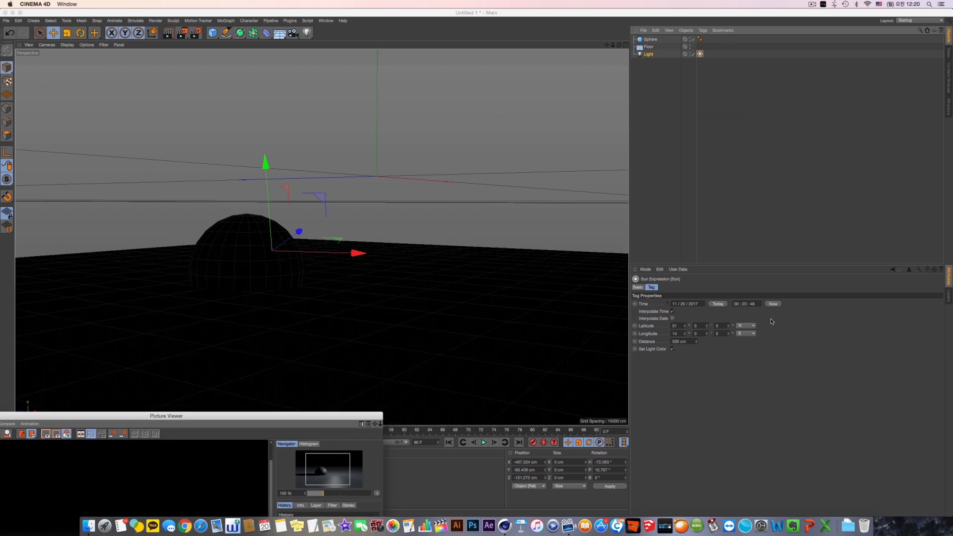
pyautogui.click(720, 306)
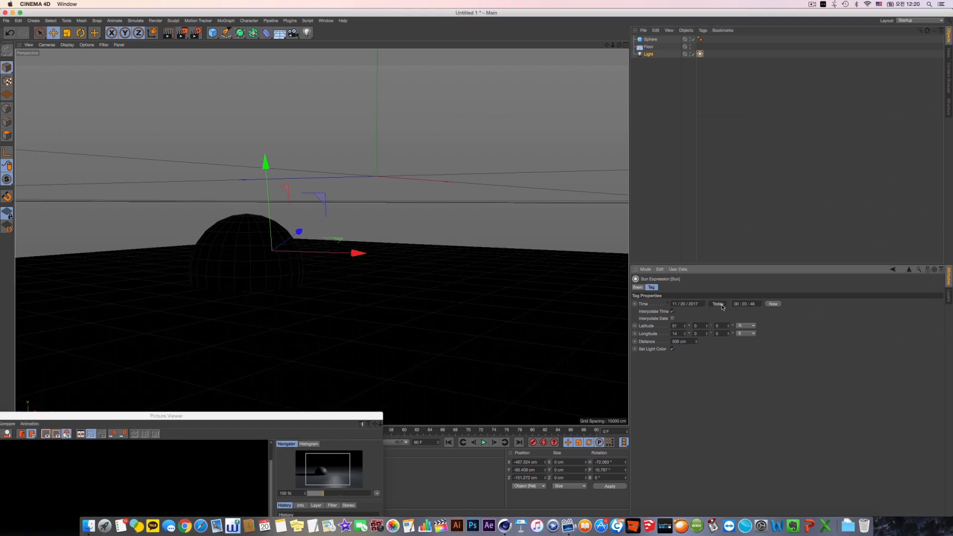
pyautogui.click(774, 304)
# Set the Sun tag's latitude and longitude degrees to 0 and its distance to 8114 cm.
pyautogui.moveTo(688, 328); pyautogui.dragTo(708, 329)
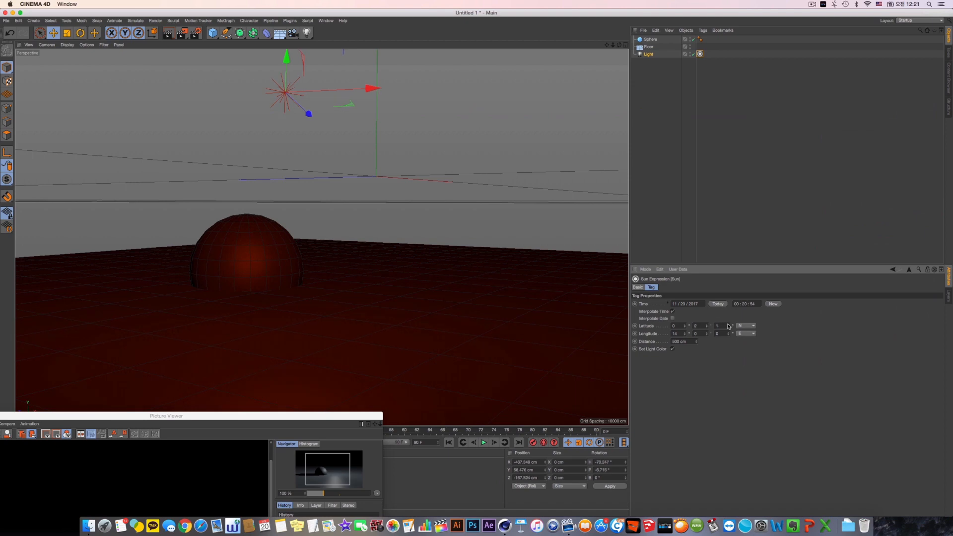
pyautogui.moveTo(687, 336); pyautogui.dragTo(687, 331)
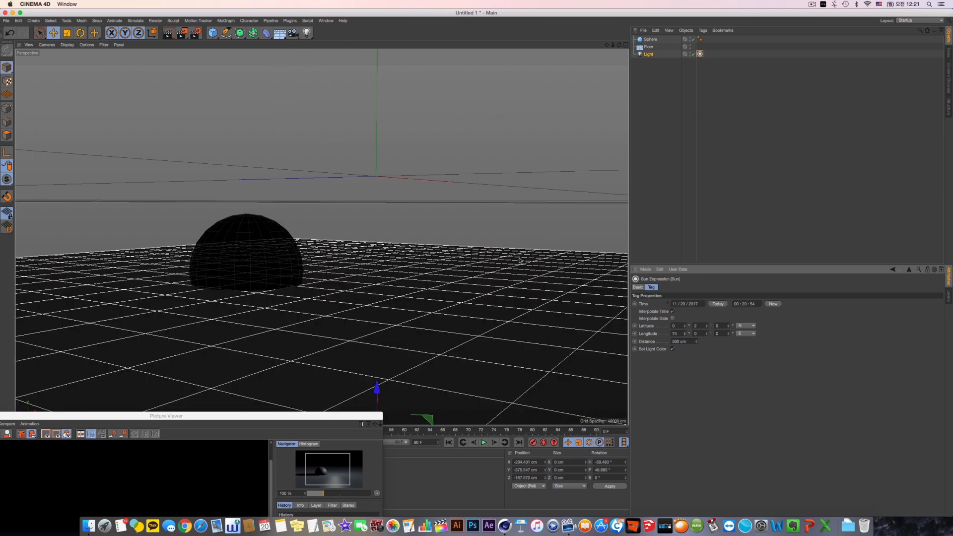
pyautogui.scroll(-15, 511, 270)
pyautogui.scroll(-3, 420, 327)
pyautogui.keyDown('alt'); pyautogui.moveTo(419, 327); pyautogui.dragTo(212, 323, button='middle'); pyautogui.keyUp('alt')
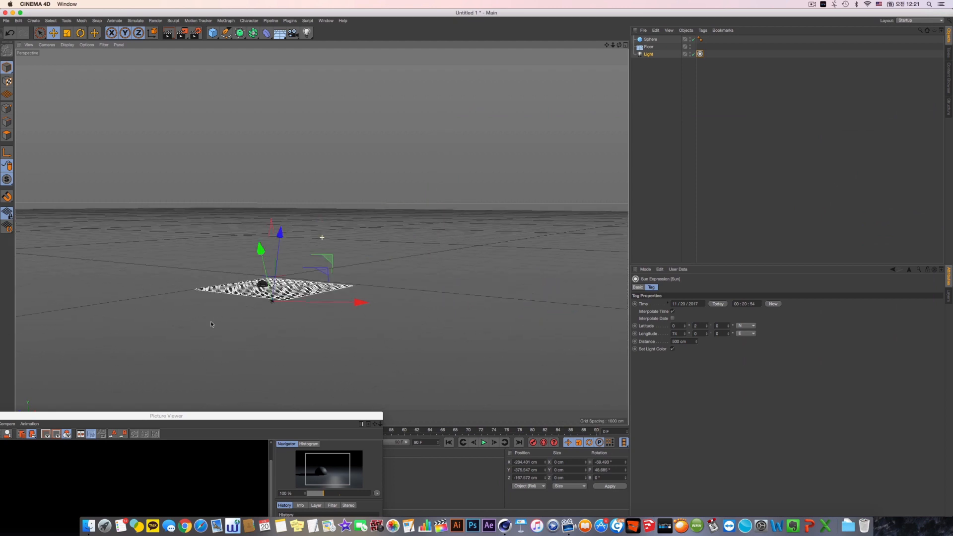
pyautogui.moveTo(687, 337); pyautogui.dragTo(695, 335)
pyautogui.keyDown('alt'); pyautogui.moveTo(572, 335); pyautogui.dragTo(649, 334, button='middle'); pyautogui.keyUp('alt')
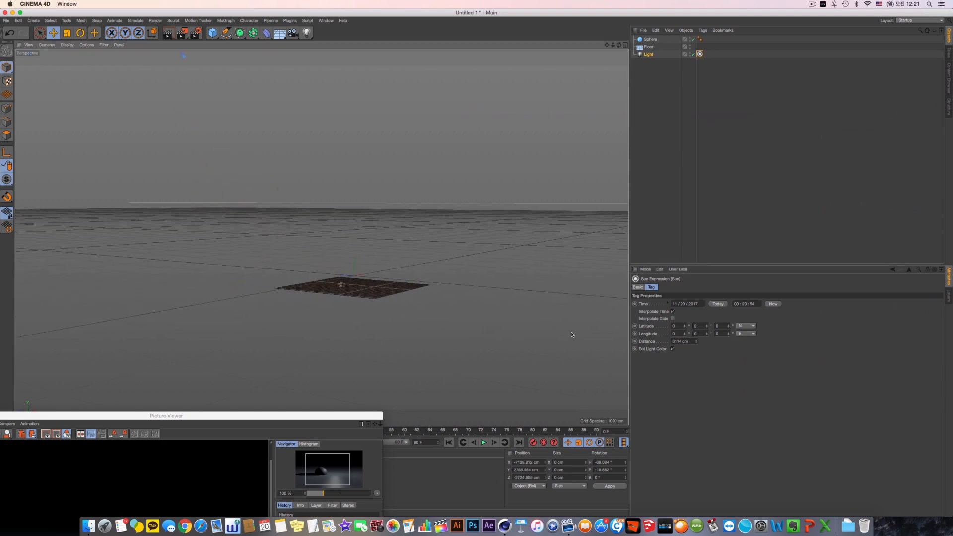
# Render a closer view of the sphere and floor in the viewport to examine the sun lighting.
pyautogui.click(673, 350)
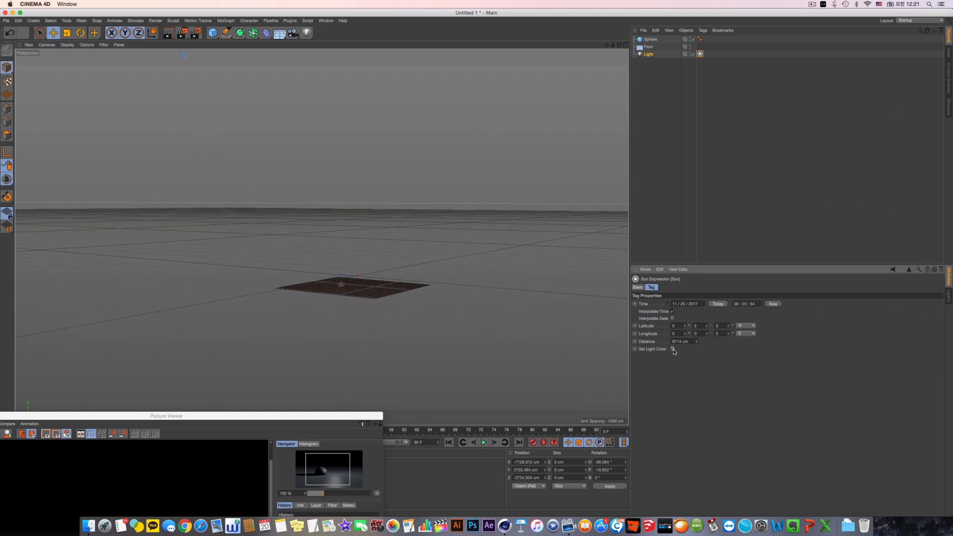
pyautogui.keyDown('alt'); pyautogui.moveTo(418, 308); pyautogui.dragTo(405, 313); pyautogui.keyUp('alt')
pyautogui.scroll(10, 405, 312)
pyautogui.keyDown('alt'); pyautogui.moveTo(299, 235); pyautogui.dragTo(322, 264, button='middle'); pyautogui.keyUp('alt')
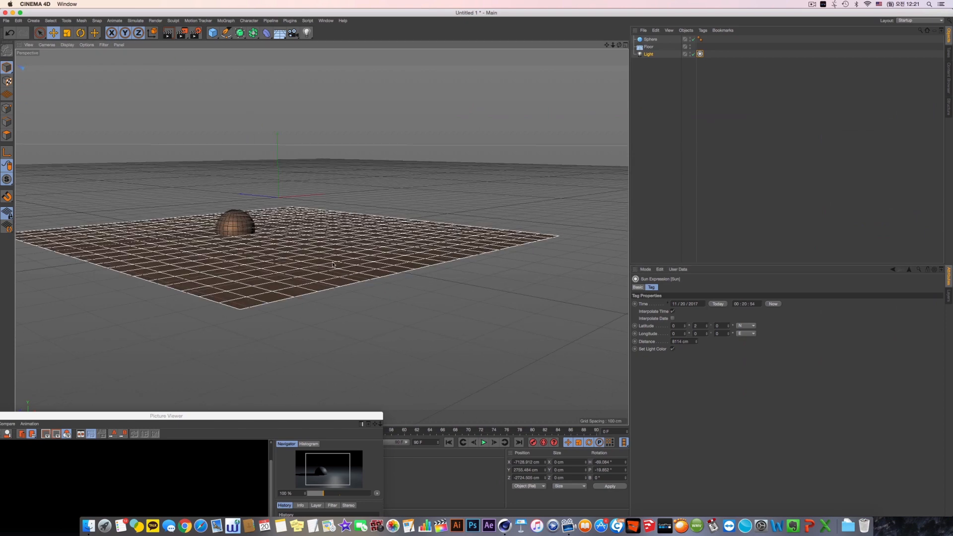
pyautogui.press('super+r')
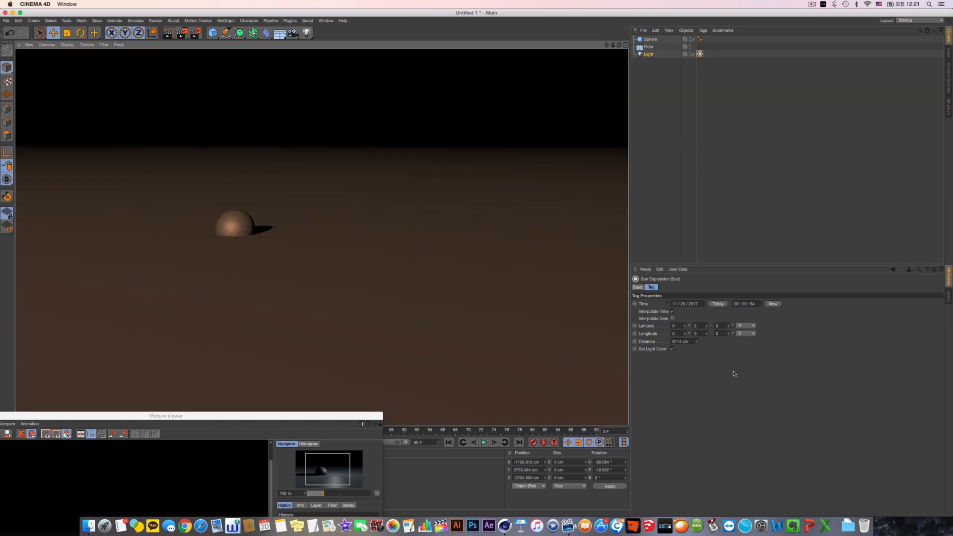
# Turn off the Sun tag's Set Light Color, set the Light's hue to 145°, and render the view.
pyautogui.click(672, 349)
pyautogui.click(646, 55)
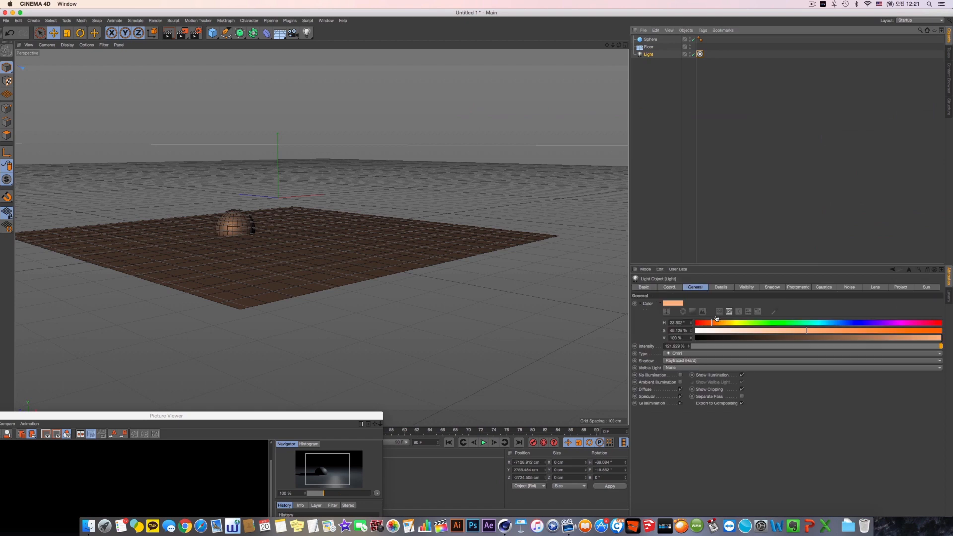
pyautogui.click(795, 323)
pyautogui.press('super+r')
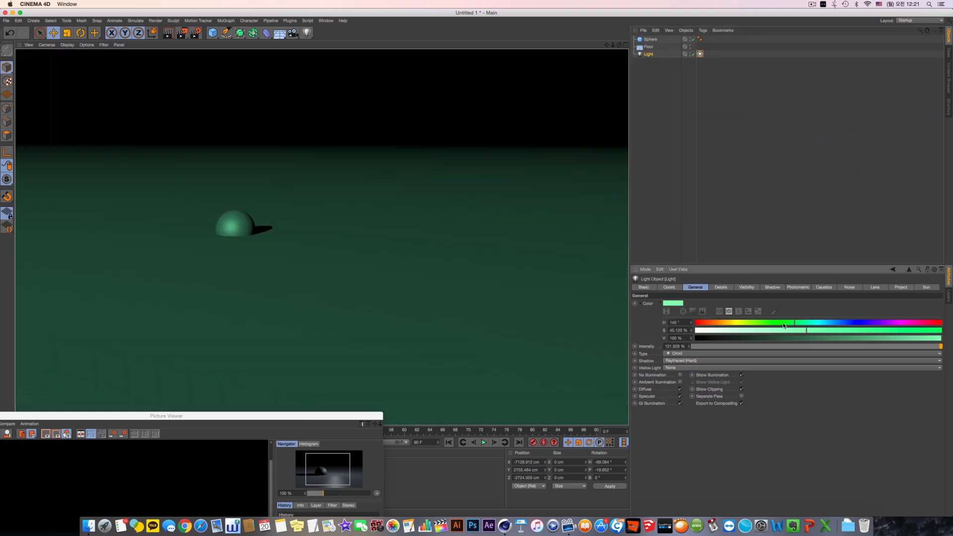
# Turn Set Light Color back on in the Sun tag, render the view and check the Light's color.
pyautogui.click(700, 54)
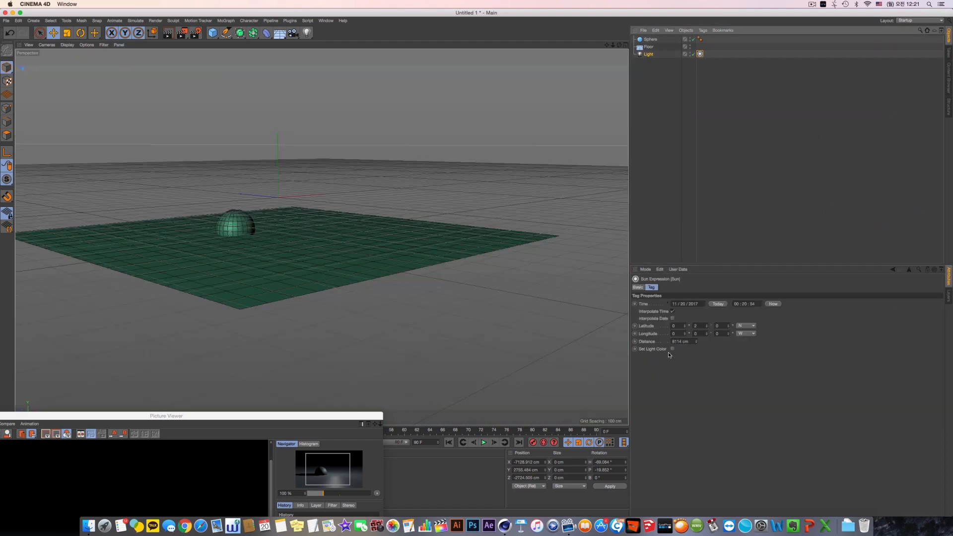
pyautogui.click(673, 350)
pyautogui.press('super+r')
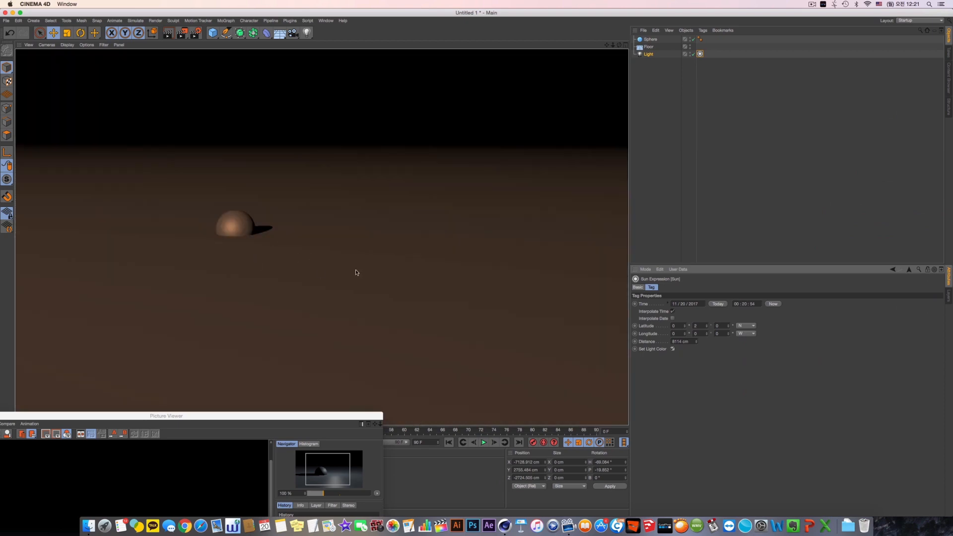
pyautogui.click(701, 54)
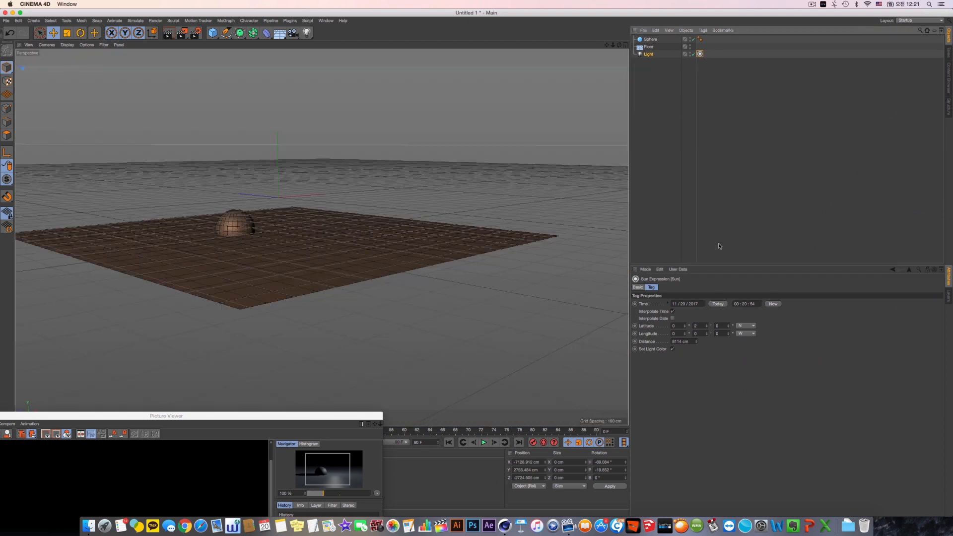
pyautogui.click(649, 54)
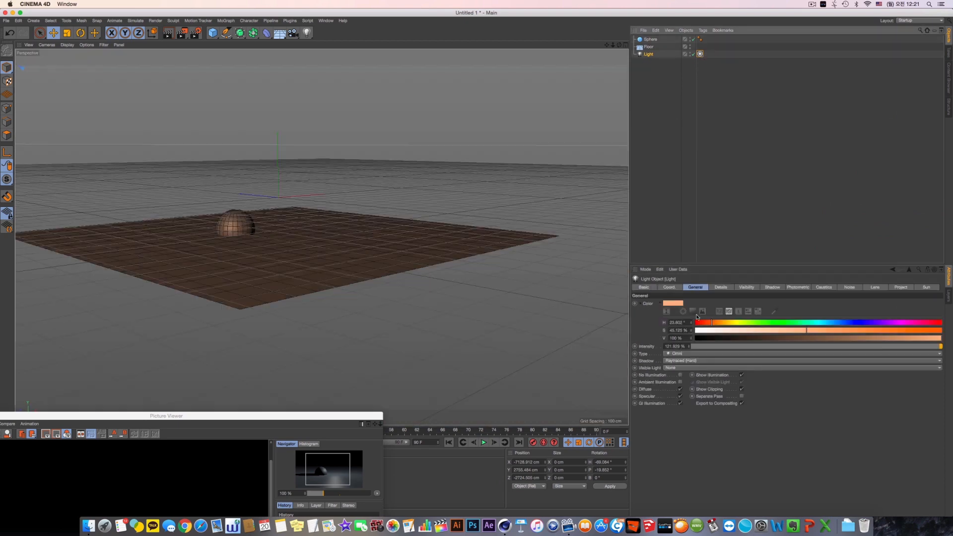
# Delete the Light's Sun tag, the Light and the Floor.
pyautogui.click(700, 53)
pyautogui.press('Delete')
pyautogui.click(649, 54)
pyautogui.press('Delete')
pyautogui.click(649, 49)
pyautogui.press('Delete')
# Add a Target tag to the Sphere.
pyautogui.click(650, 41)
pyautogui.scroll(2, 283, 222)
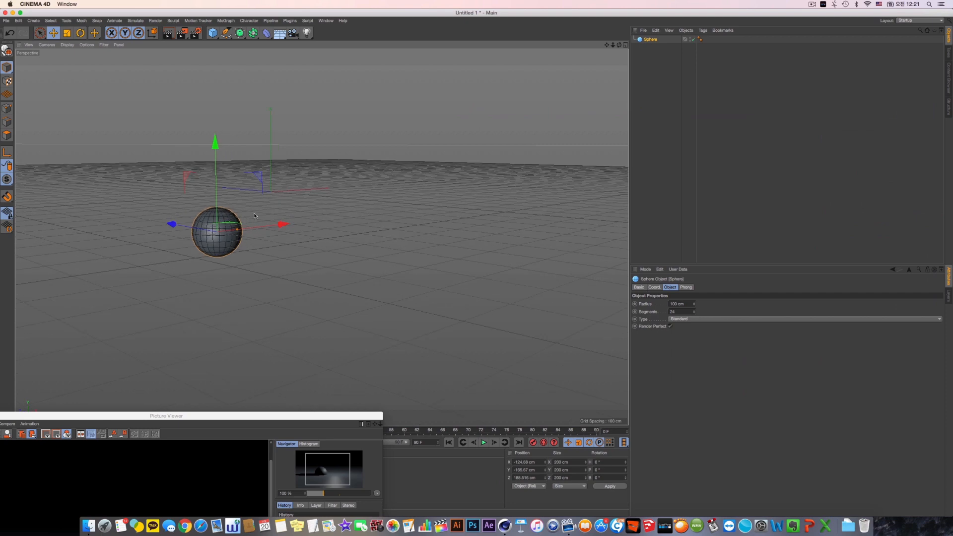
pyautogui.keyDown('alt'); pyautogui.moveTo(282, 221); pyautogui.dragTo(337, 190, button='middle'); pyautogui.keyUp('alt')
pyautogui.rightClick(656, 41)
pyautogui.moveTo(695, 45)
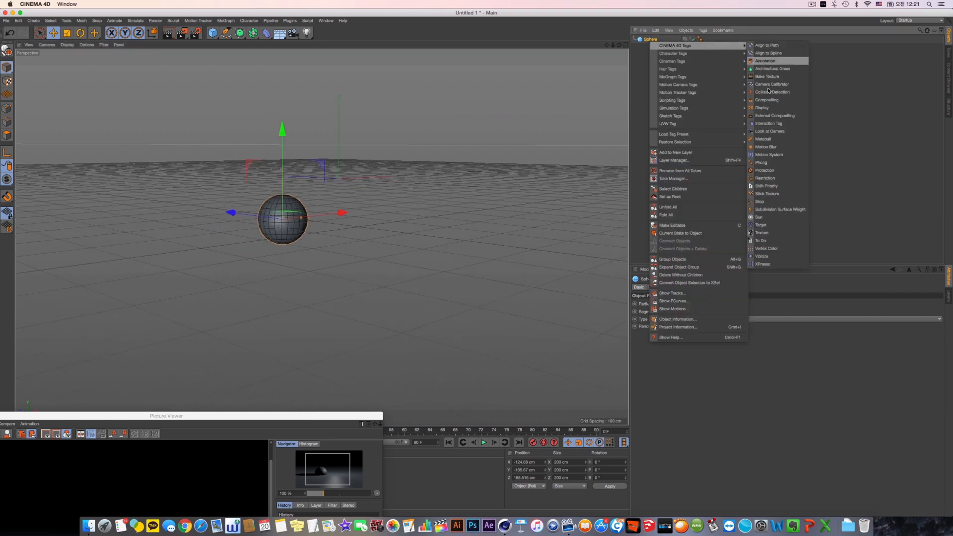
pyautogui.click(760, 226)
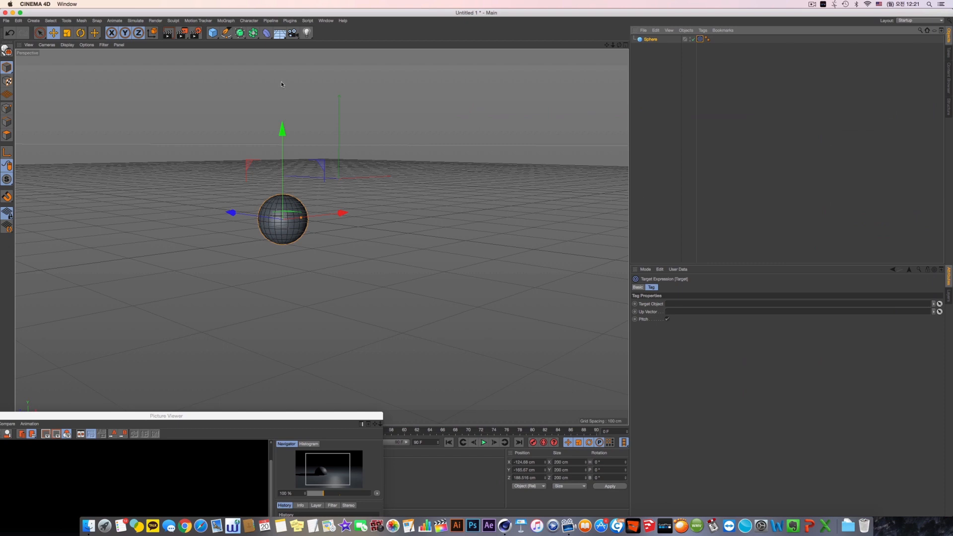
# Add a Cube and place it beside the sphere at about X 183, Y -181, Z -220 cm.
pyautogui.click(213, 32)
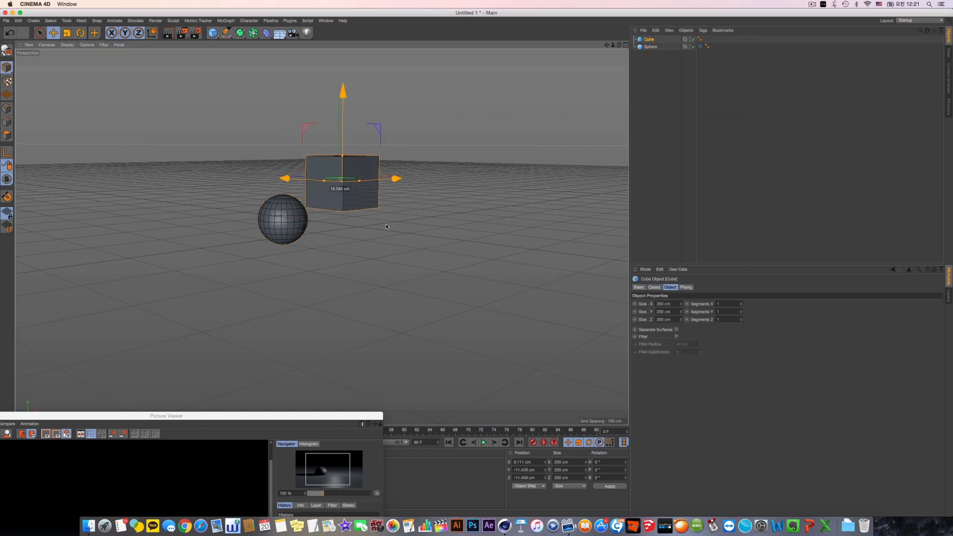
pyautogui.moveTo(360, 206); pyautogui.dragTo(431, 250)
# Assign the Cube as the Sphere's Target Object and move the Cube to about X 413, Y -99, Z -401 cm.
pyautogui.click(701, 48)
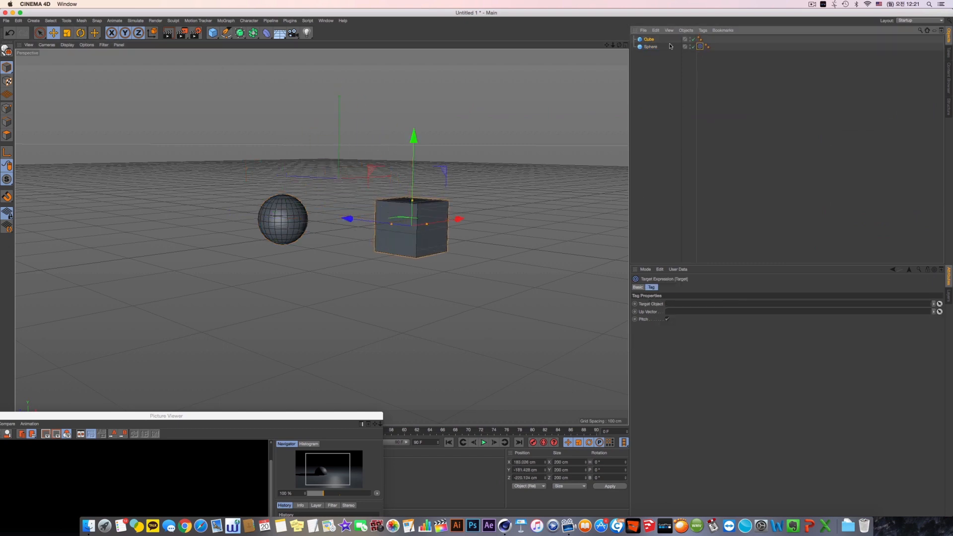
pyautogui.moveTo(649, 39); pyautogui.dragTo(692, 303)
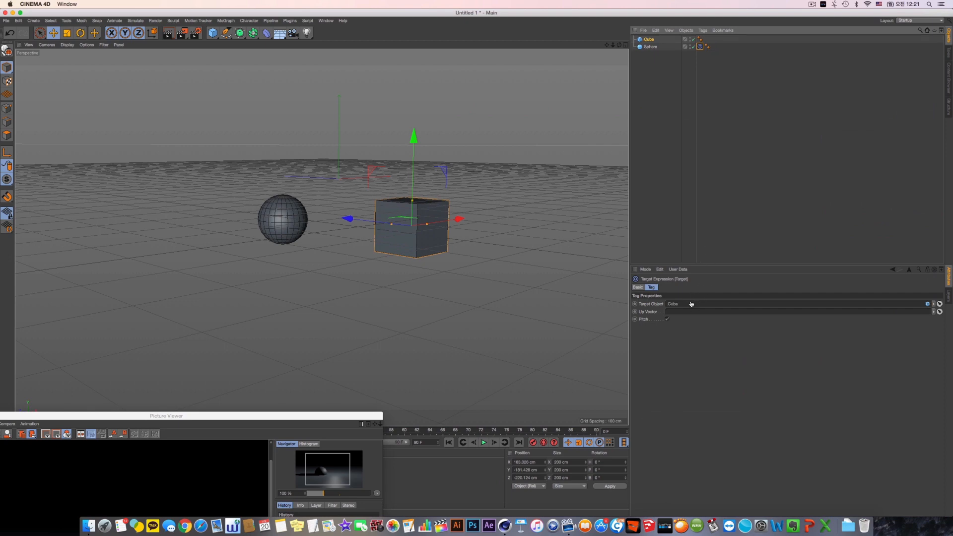
pyautogui.click(649, 40)
pyautogui.moveTo(481, 243); pyautogui.dragTo(570, 196)
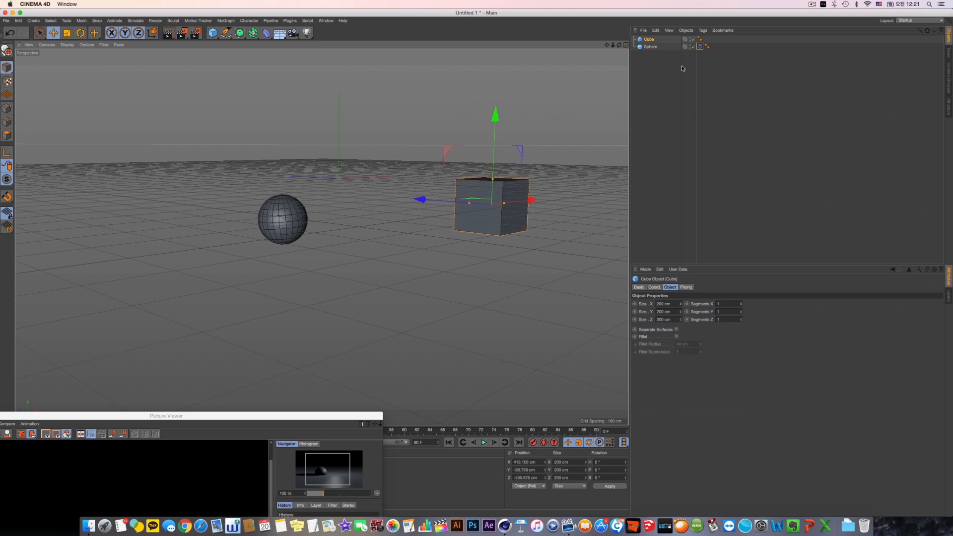
# Delete the Sphere's Target tag, the Cube and the Sphere.
pyautogui.click(700, 47)
pyautogui.press('Delete')
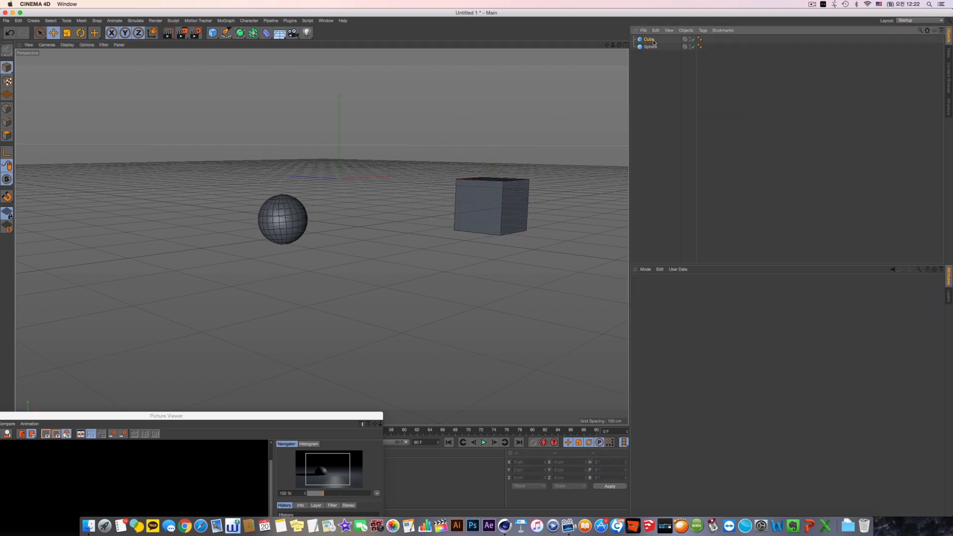
pyautogui.click(652, 39)
pyautogui.press('Delete')
pyautogui.click(645, 40)
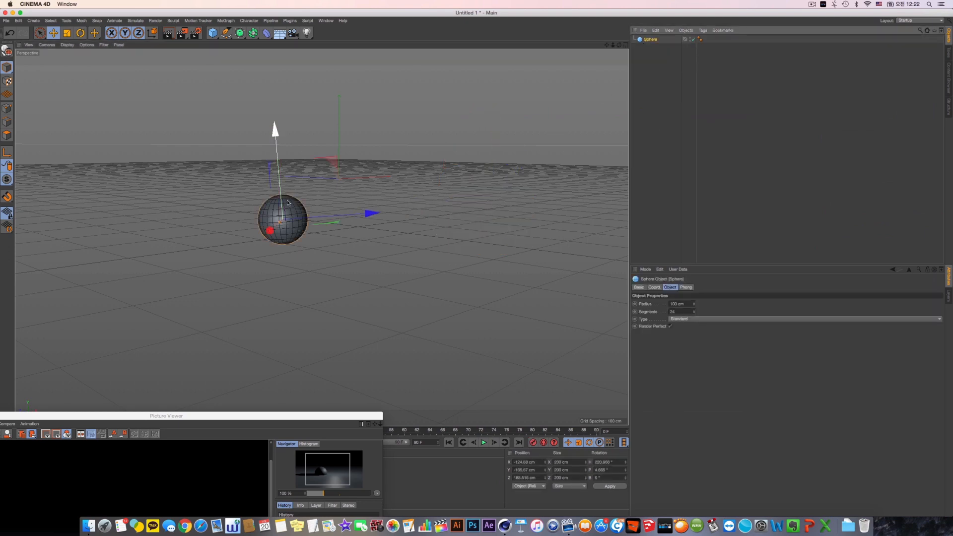
pyautogui.press('Delete')
# Close the Picture Viewer and select the Mat material.
pyautogui.click(264, 416)
pyautogui.press('super+w')
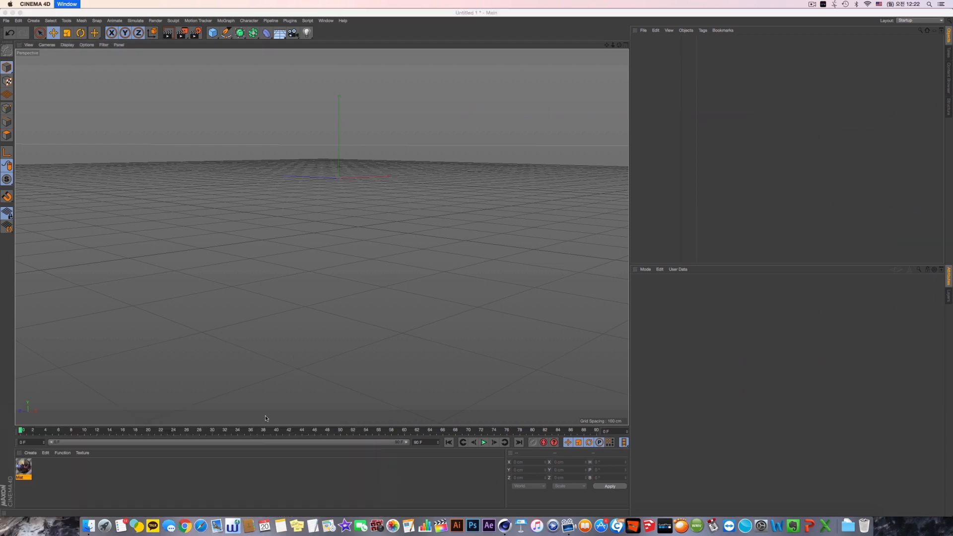
pyautogui.click(23, 467)
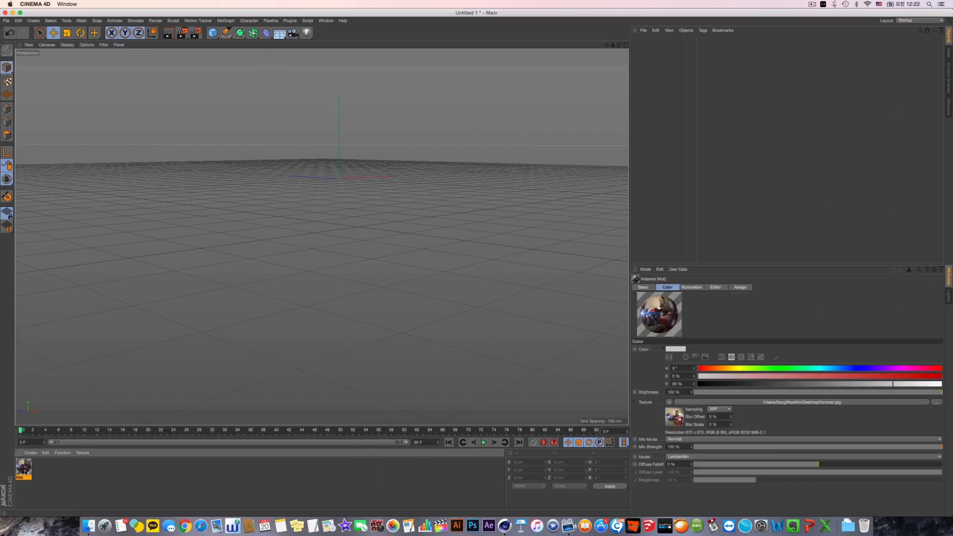
# Delete the Mat material.
pyautogui.press('Delete')
# Add a Target Camera, inspect its Target tag, and delete the camera together with its target object.
pyautogui.moveTo(294, 34); pyautogui.dragTo(338, 52)
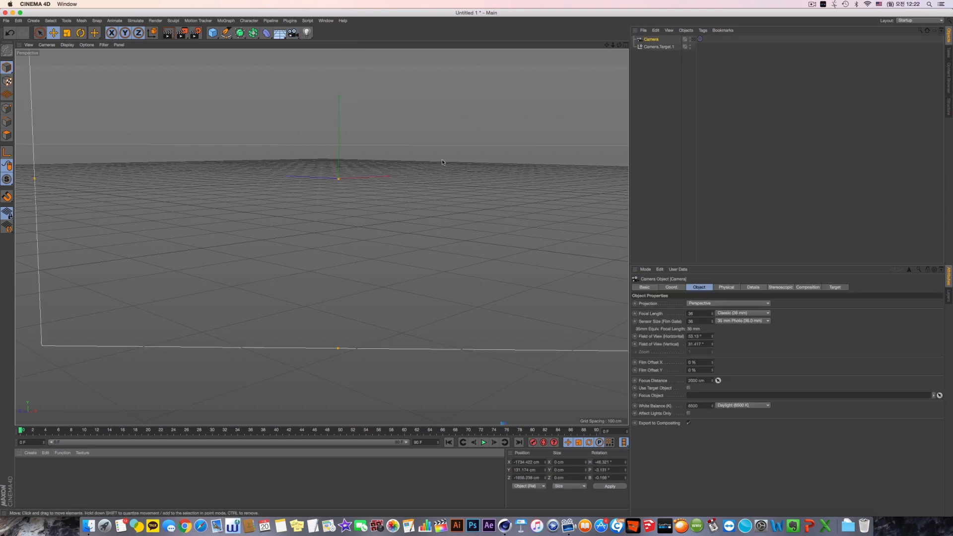
pyautogui.click(699, 39)
pyautogui.moveTo(670, 95); pyautogui.dragTo(627, 17)
pyautogui.press('Delete')
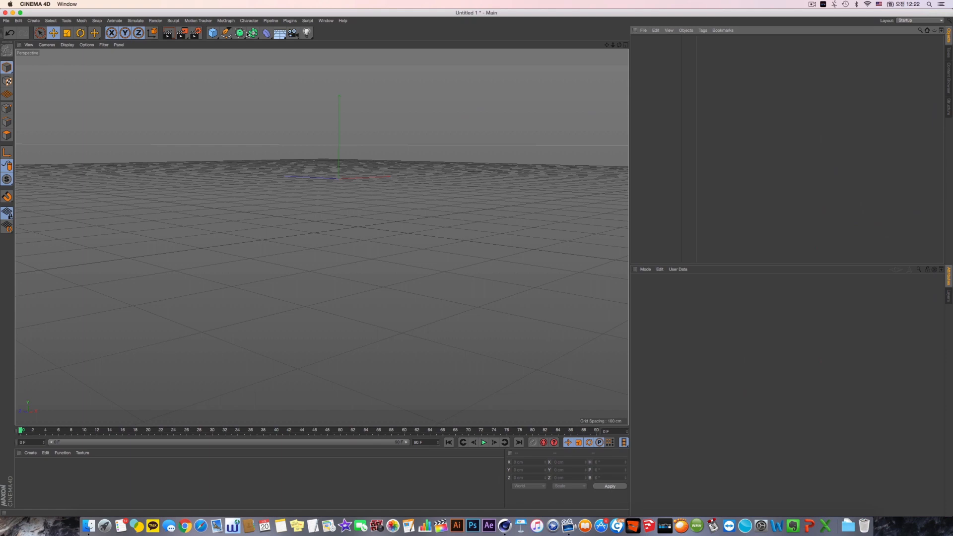
# Add a Cube and give it a To Do tag.
pyautogui.click(213, 33)
pyautogui.rightClick(649, 39)
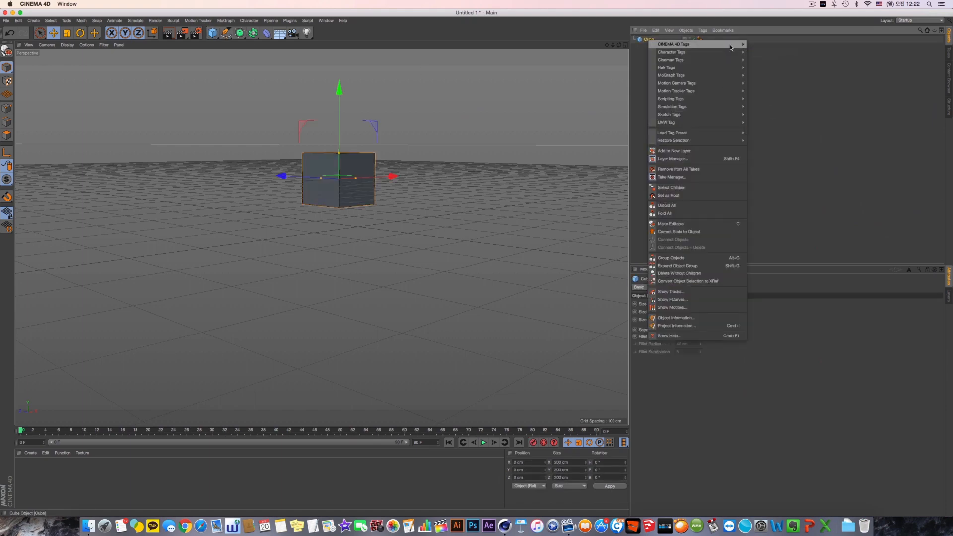
pyautogui.moveTo(684, 45)
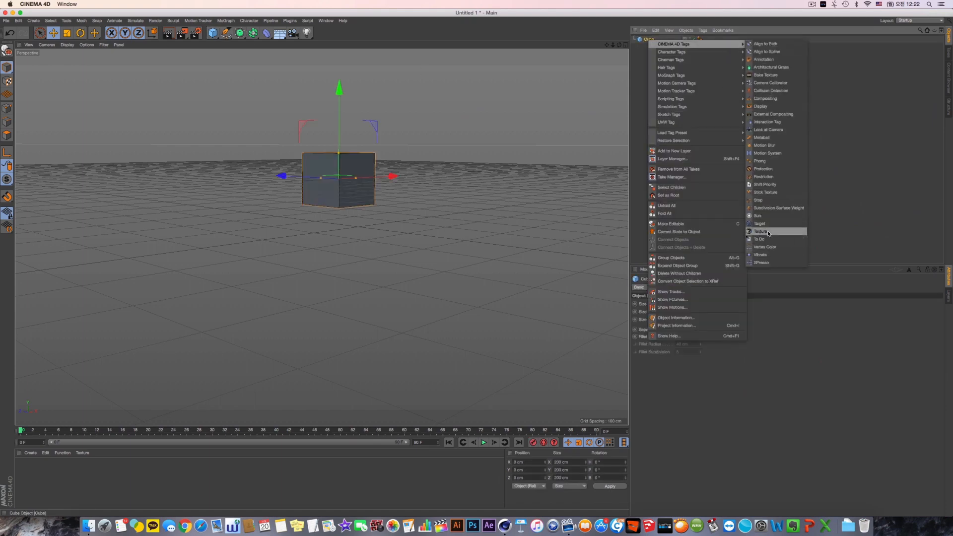
pyautogui.click(767, 239)
# Try out sample text in the To Do tag's Note, such as "point:", and delete the tag from the Cube.
pyautogui.click(697, 323)
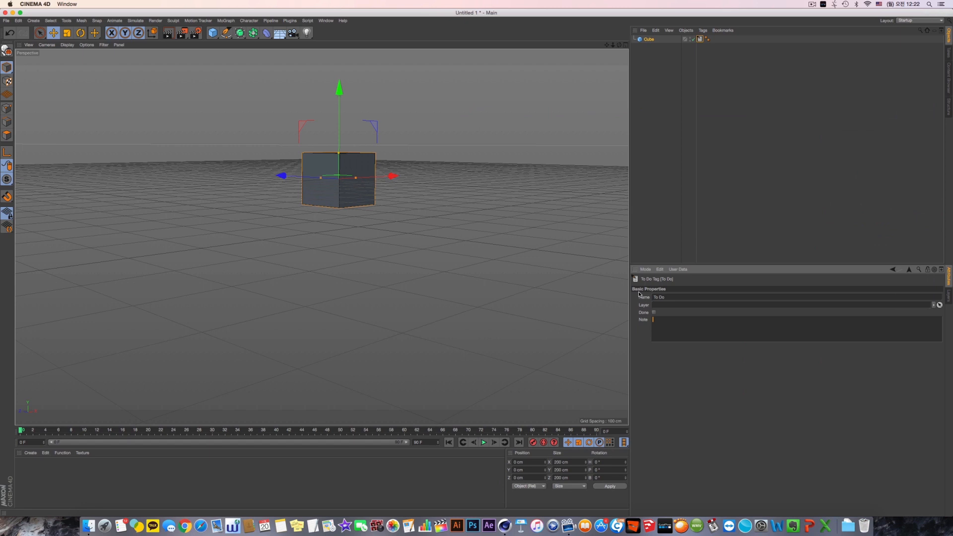
pyautogui.write('sadfasdfasdfasdfasfasdfasdf1')
pyautogui.press('super+a')
pyautogui.press('BackSpace')
pyautogui.write('point:')
pyautogui.write(' note')
pyautogui.write('tice')
pyautogui.press('super+a')
pyautogui.press('BackSpace')
pyautogui.click(700, 40)
pyautogui.press('Delete')
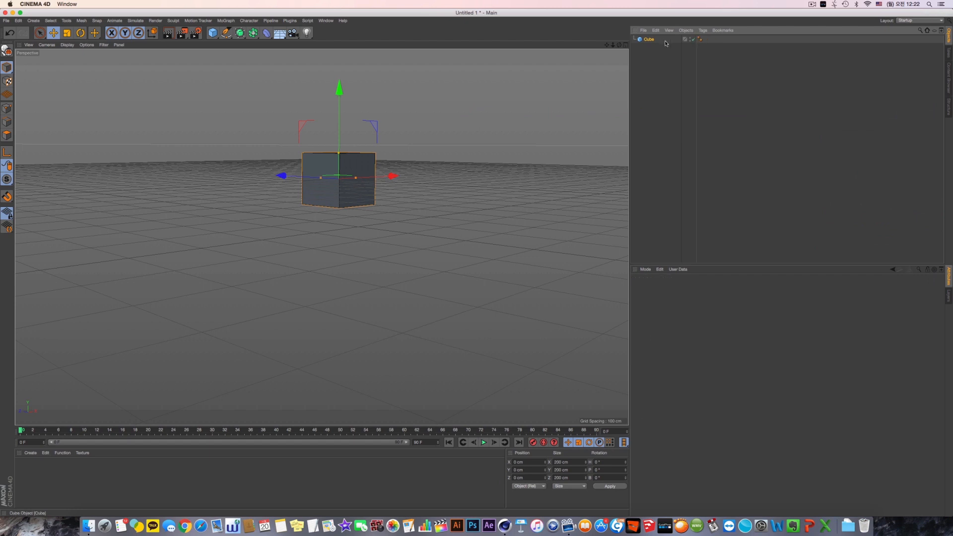
# Try to add a Vertex Color tag to the parametric Cube and make the Cube editable.
pyautogui.rightClick(647, 41)
pyautogui.moveTo(695, 46)
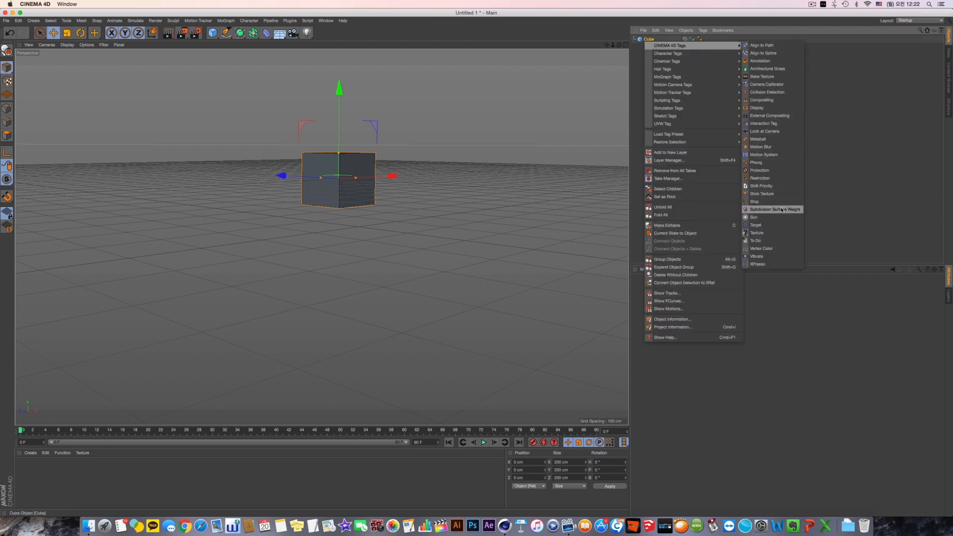
pyautogui.click(782, 249)
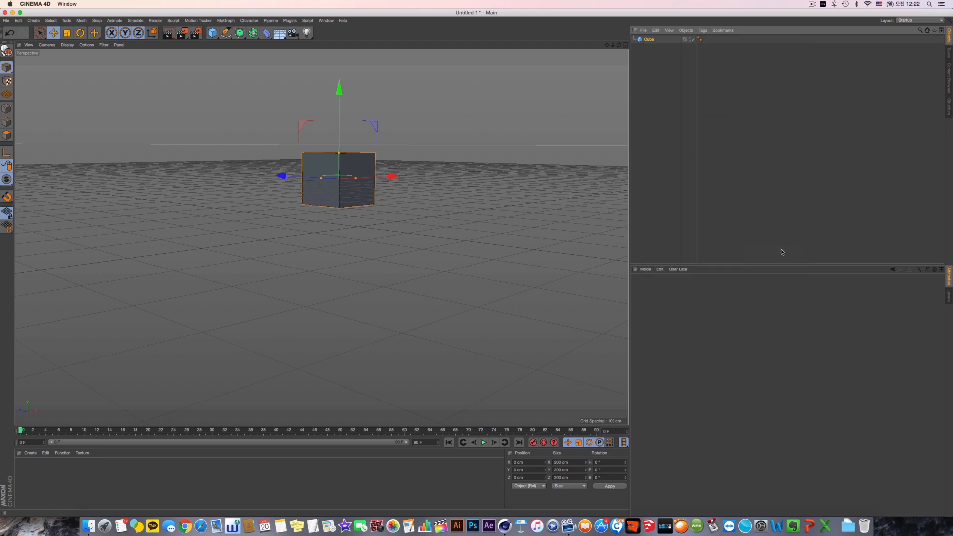
pyautogui.rightClick(653, 43)
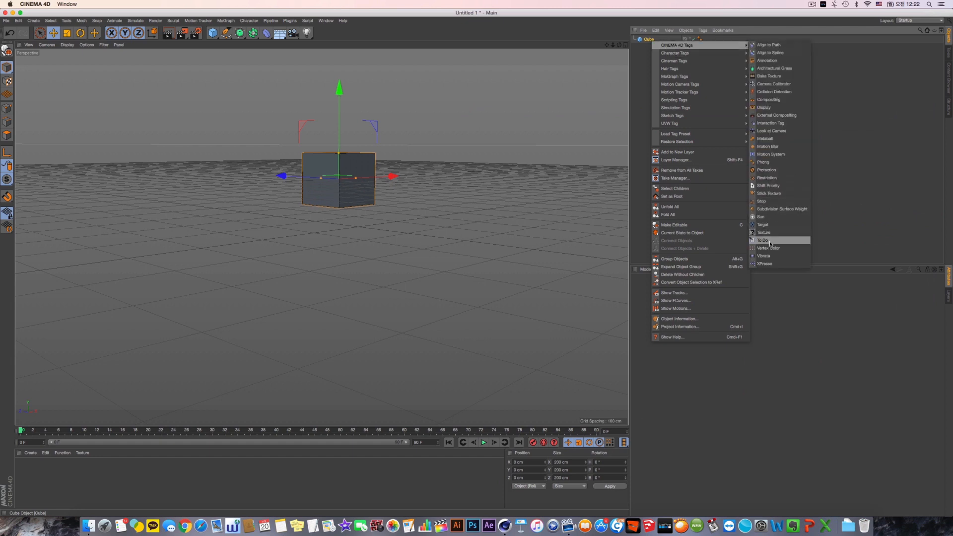
pyautogui.click(769, 248)
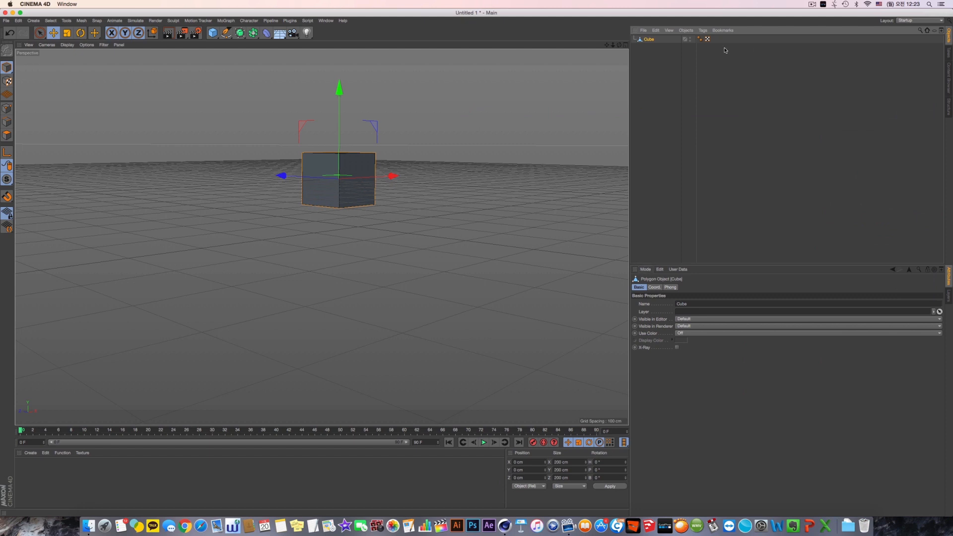
# Undo the Cube's conversion to a polygon object and redo it.
pyautogui.press('super+z')
pyautogui.rightClick(650, 39)
pyautogui.press('Escape')
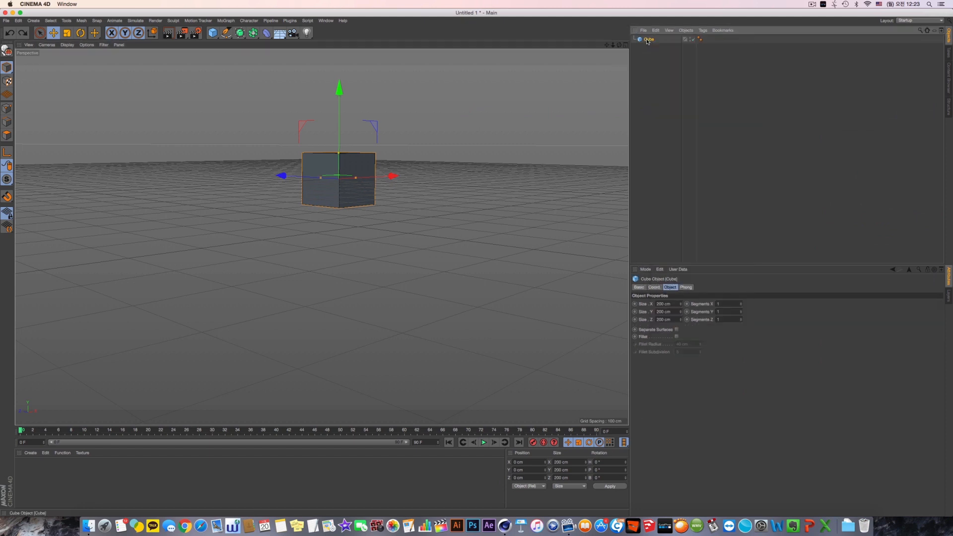
pyautogui.press('super+shift+z')
pyautogui.rightClick(648, 40)
pyautogui.click(647, 40)
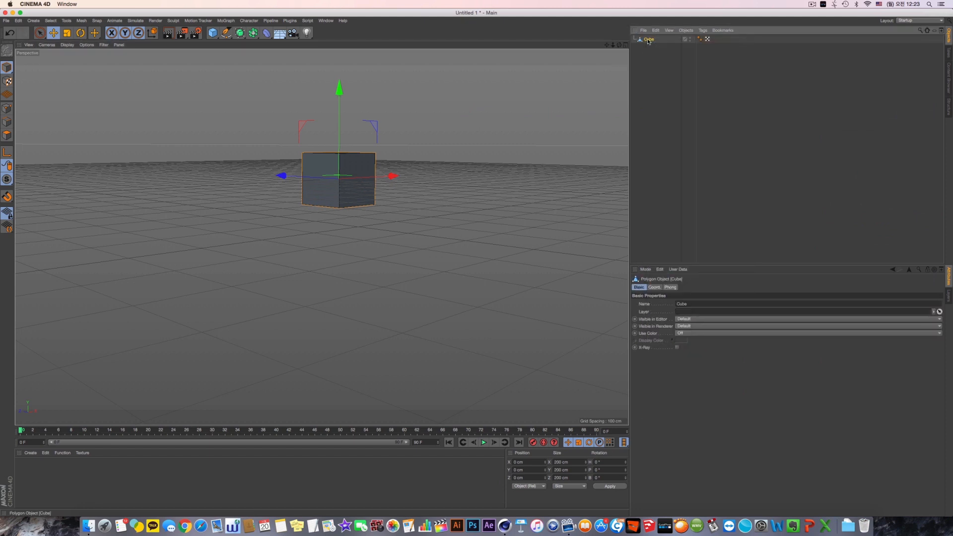
# Switch to Points mode and add a Vertex Color tag to the Cube.
pyautogui.click(7, 109)
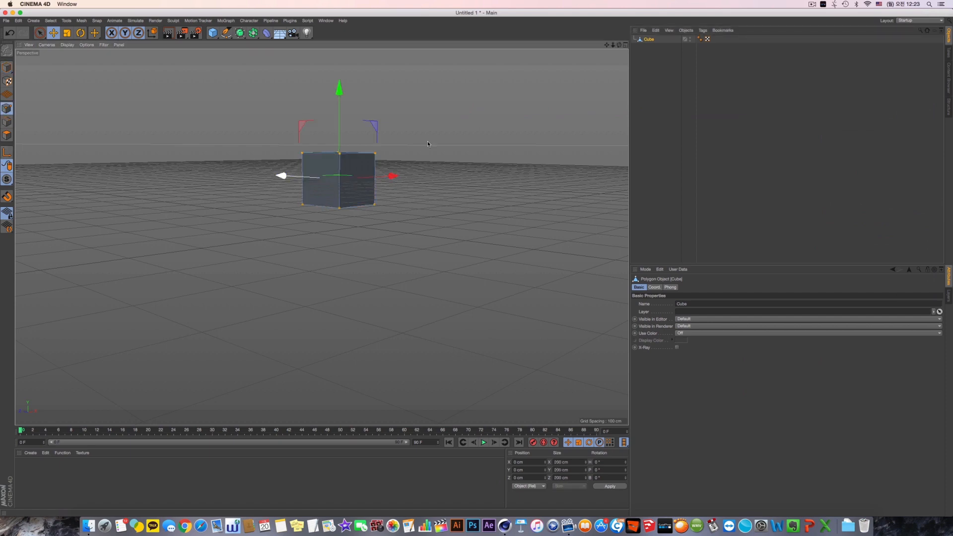
pyautogui.rightClick(654, 41)
pyautogui.moveTo(695, 44)
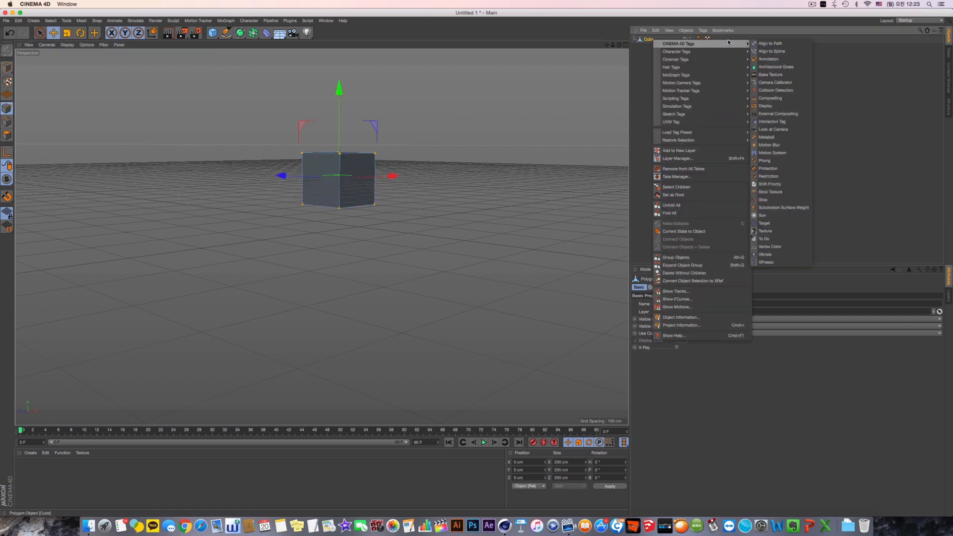
pyautogui.click(770, 247)
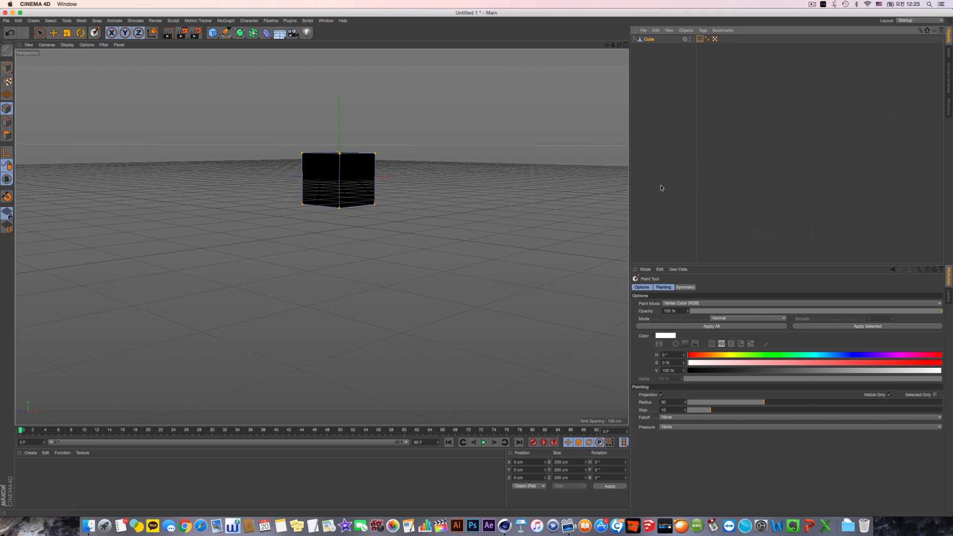
# Try white Paint Tool strokes on the Cube's vertices and undo them along with the Vertex Color tag.
pyautogui.moveTo(360, 177)
pyautogui.mouseDown()
pyautogui.moveTo(351, 166)
pyautogui.moveTo(304, 164)
pyautogui.moveTo(375, 198)
pyautogui.moveTo(391, 238)
pyautogui.moveTo(426, 256)
pyautogui.mouseUp()
pyautogui.press('super+z')
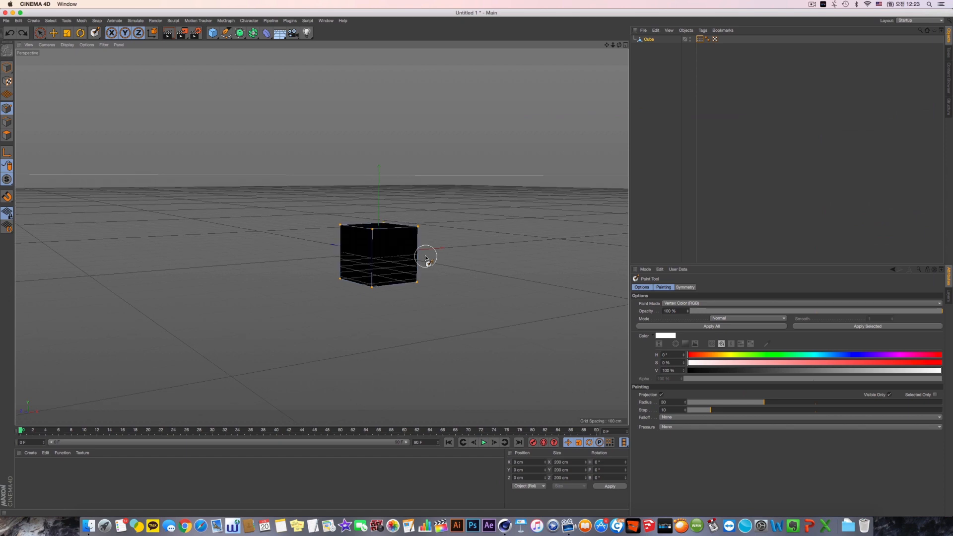
pyautogui.moveTo(384, 227); pyautogui.dragTo(373, 223)
pyautogui.keyDown('alt'); pyautogui.moveTo(449, 243); pyautogui.dragTo(411, 208); pyautogui.keyUp('alt')
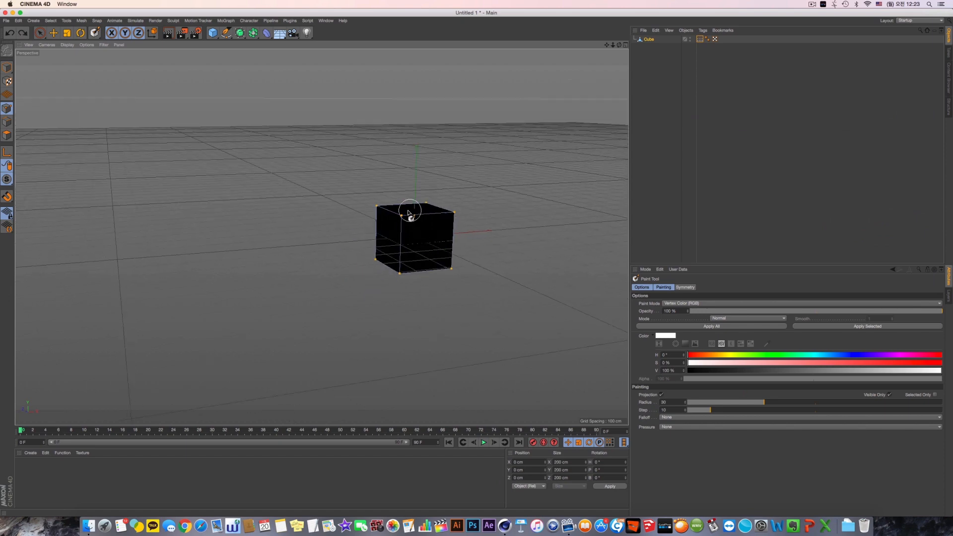
pyautogui.press('super+z')
pyautogui.press('super+z')
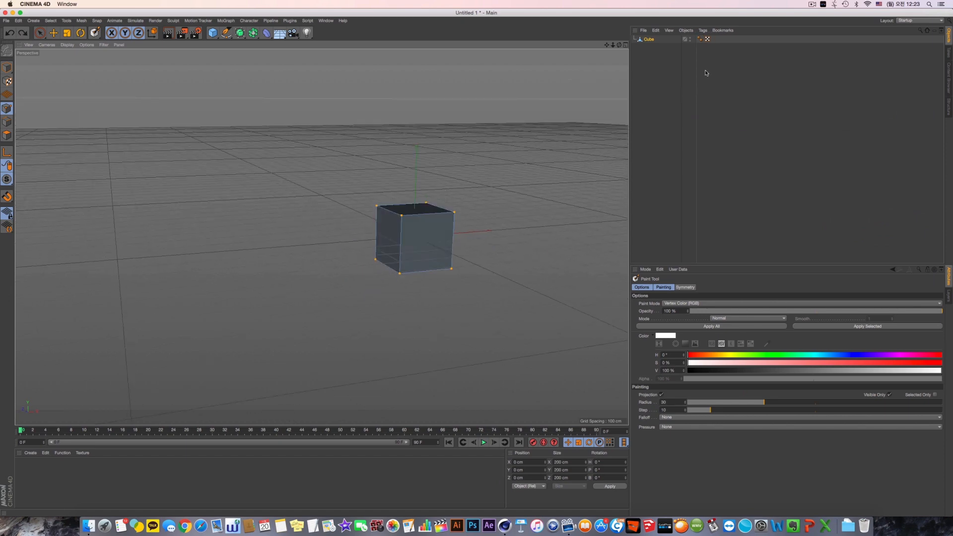
# Return to Model mode with the Move tool and look over the CINEMA 4D tags available for the Cube.
pyautogui.click(7, 67)
pyautogui.click(54, 33)
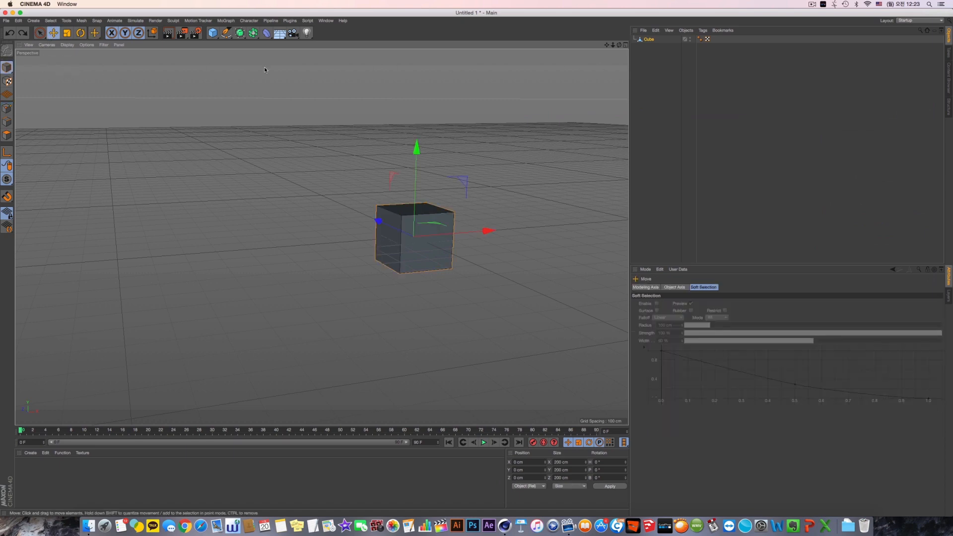
pyautogui.click(651, 41)
pyautogui.rightClick(652, 42)
pyautogui.moveTo(695, 46)
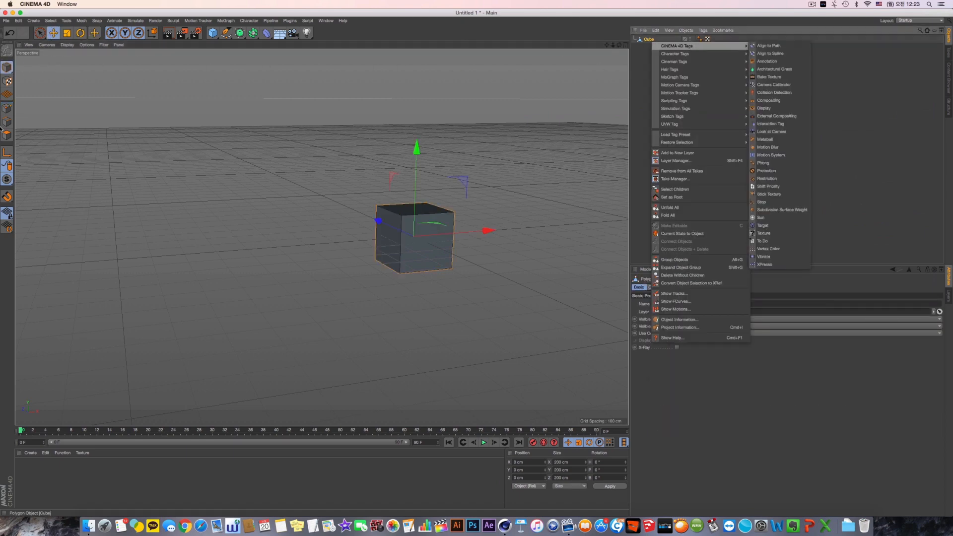
# Add the Vertex Color tag to the Cube again in Points mode and paint the whole Cube white.
pyautogui.click(7, 109)
pyautogui.rightClick(650, 39)
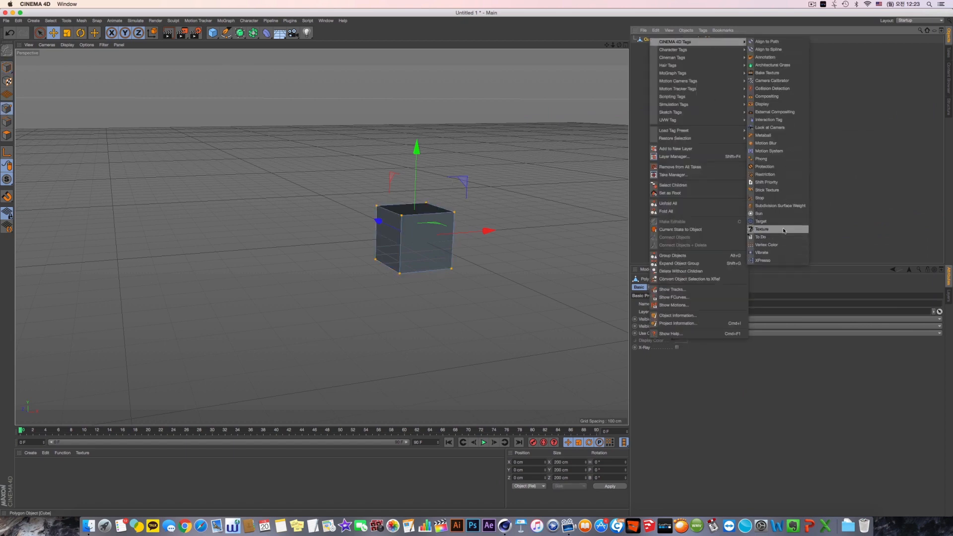
pyautogui.click(783, 246)
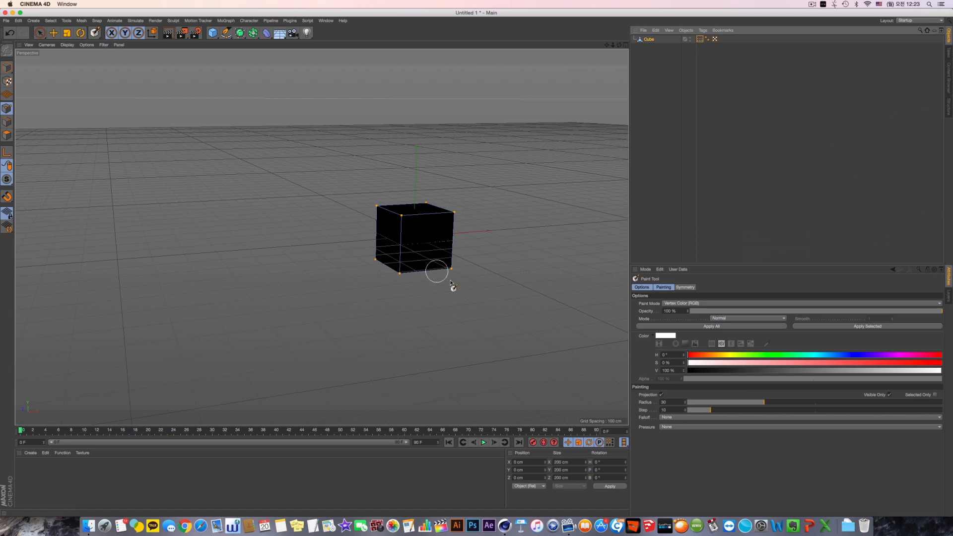
pyautogui.moveTo(450, 282)
pyautogui.mouseDown()
pyautogui.moveTo(411, 219)
pyautogui.moveTo(429, 208)
pyautogui.moveTo(380, 207)
pyautogui.moveTo(401, 269)
pyautogui.moveTo(403, 251)
pyautogui.moveTo(351, 254)
pyautogui.moveTo(383, 272)
pyautogui.moveTo(407, 205)
pyautogui.mouseUp()
pyautogui.moveTo(468, 323); pyautogui.dragTo(458, 299)
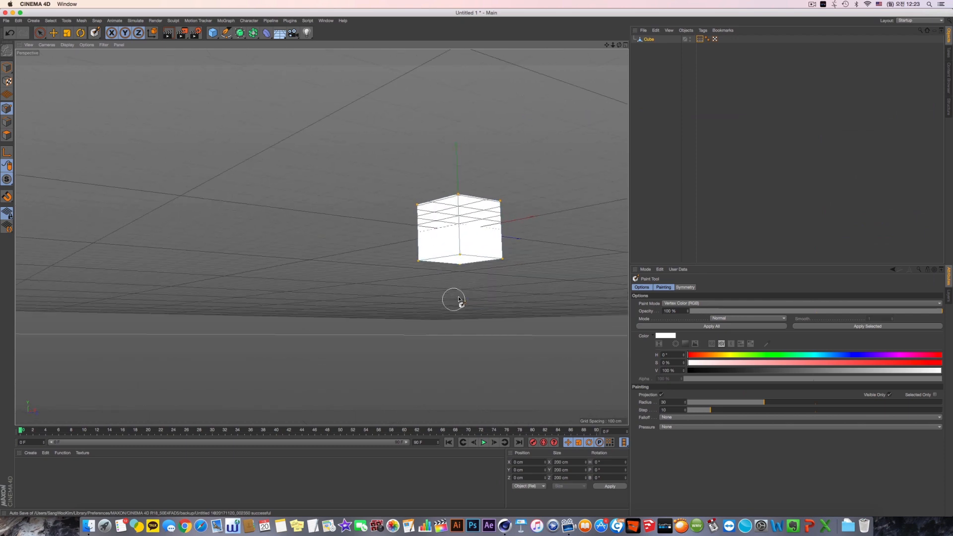
# Undo the white vertex painting and the Vertex Color tag, and return to Model mode.
pyautogui.press('super+z')
pyautogui.press('super+z')
pyautogui.press('super+z')
pyautogui.press('super+z')
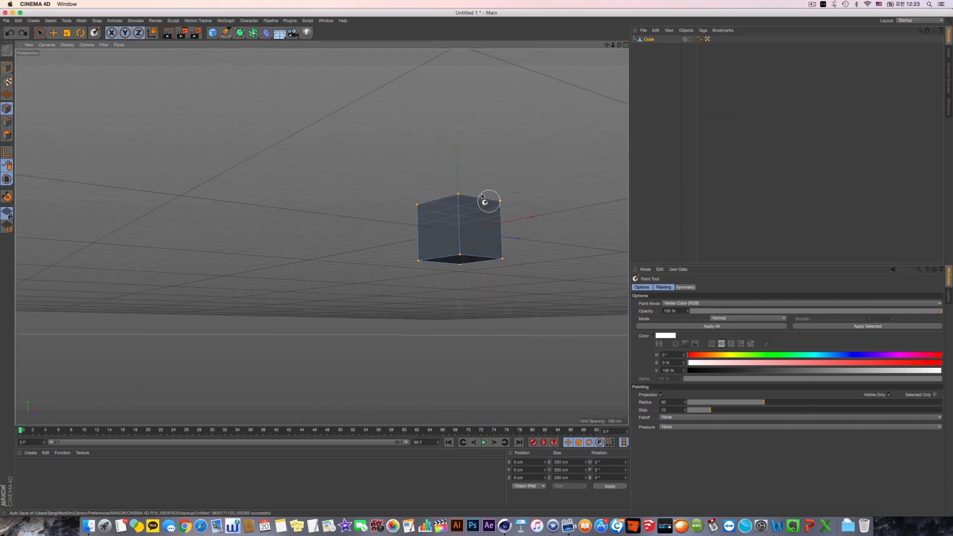
pyautogui.keyDown('alt'); pyautogui.moveTo(486, 201); pyautogui.dragTo(539, 263); pyautogui.keyUp('alt')
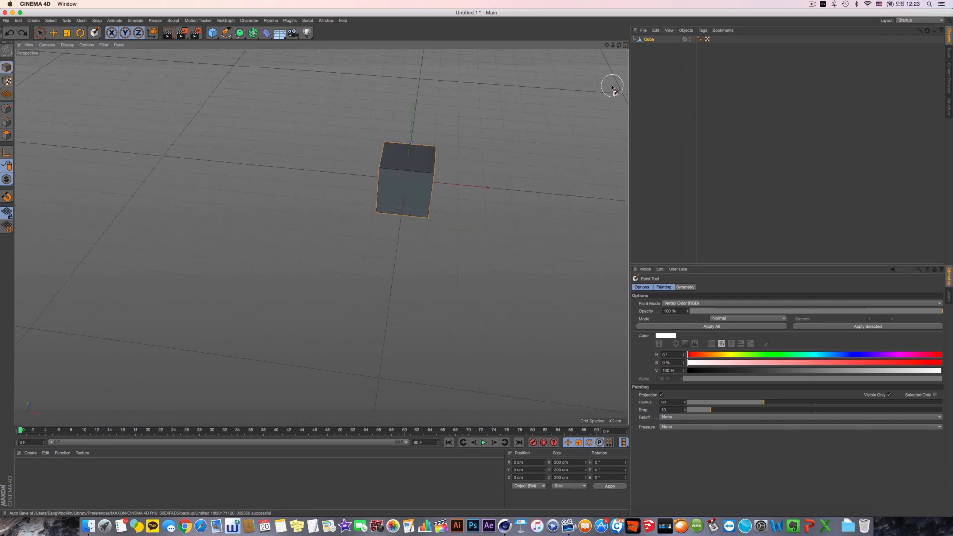
# Add a Vibrate tag to the Cube and enable its position vibration.
pyautogui.rightClick(659, 42)
pyautogui.moveTo(685, 45)
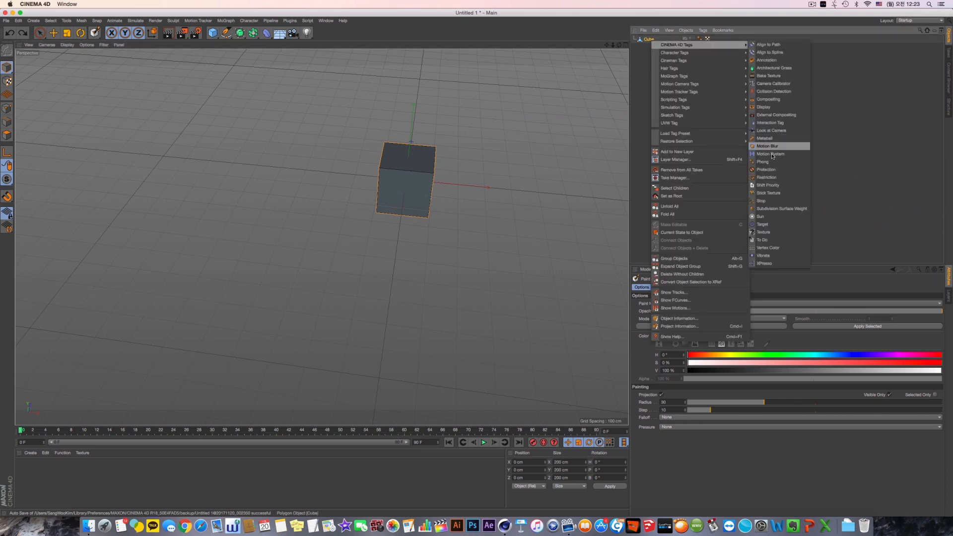
pyautogui.click(763, 251)
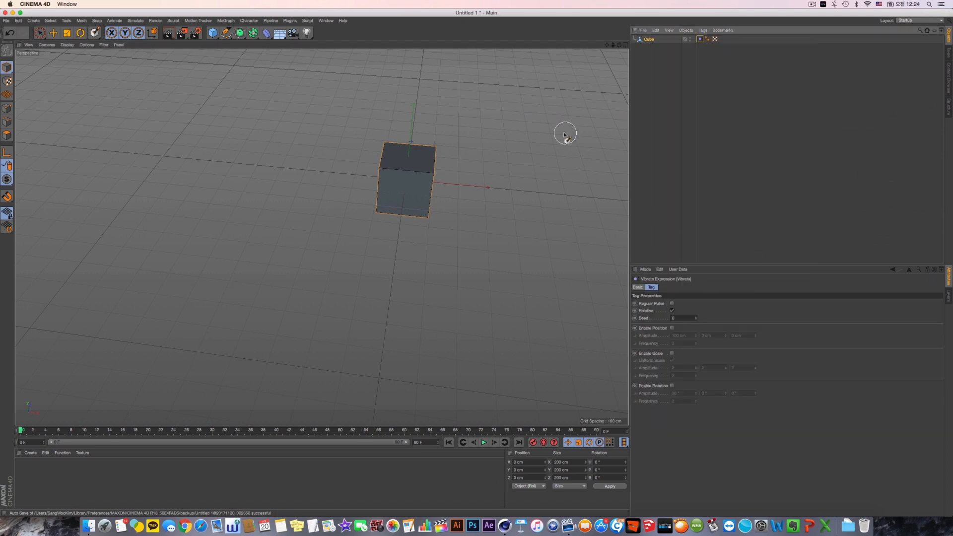
pyautogui.keyDown('alt'); pyautogui.moveTo(351, 187); pyautogui.dragTo(553, 238); pyautogui.keyUp('alt')
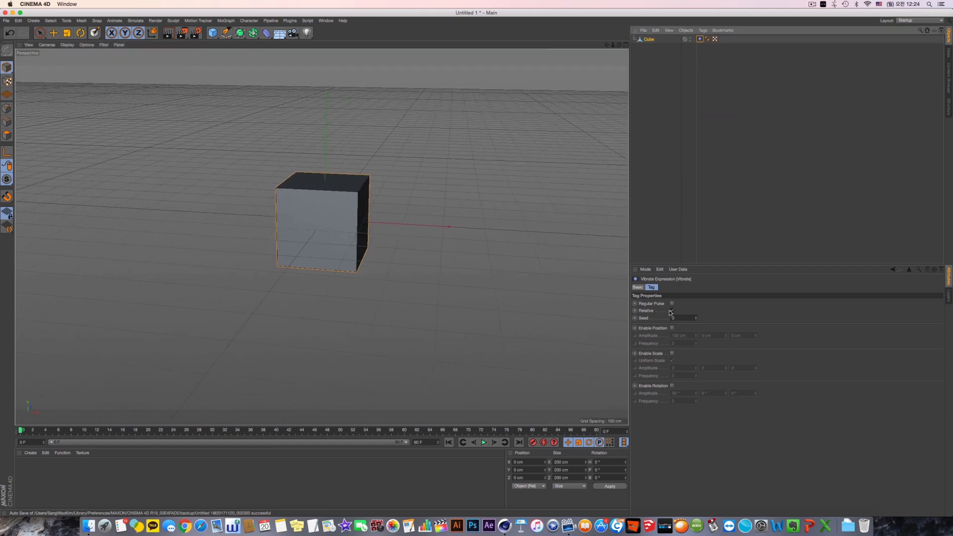
pyautogui.click(673, 328)
# Play the animation and extend the timeline and its preview range to 300 frames.
pyautogui.click(484, 442)
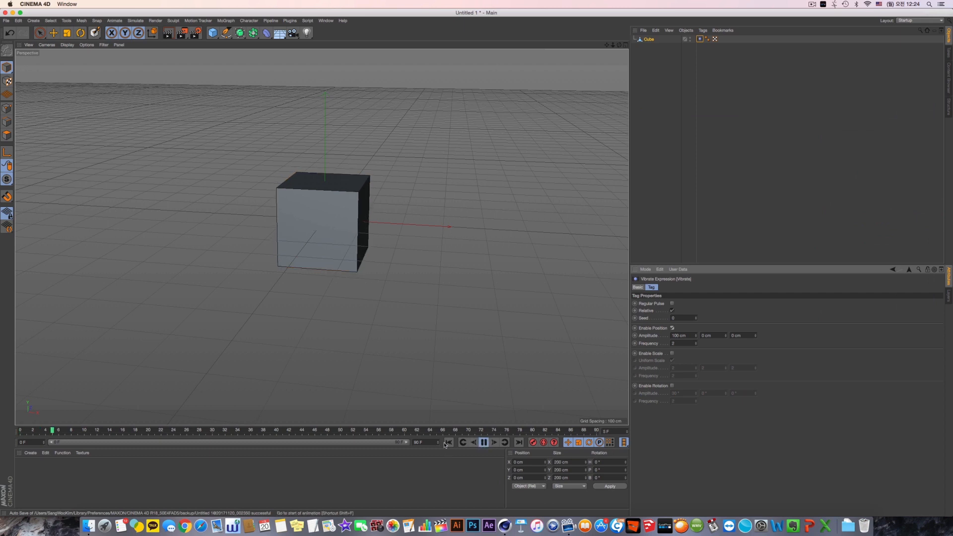
pyautogui.write('00')
pyautogui.press('Return')
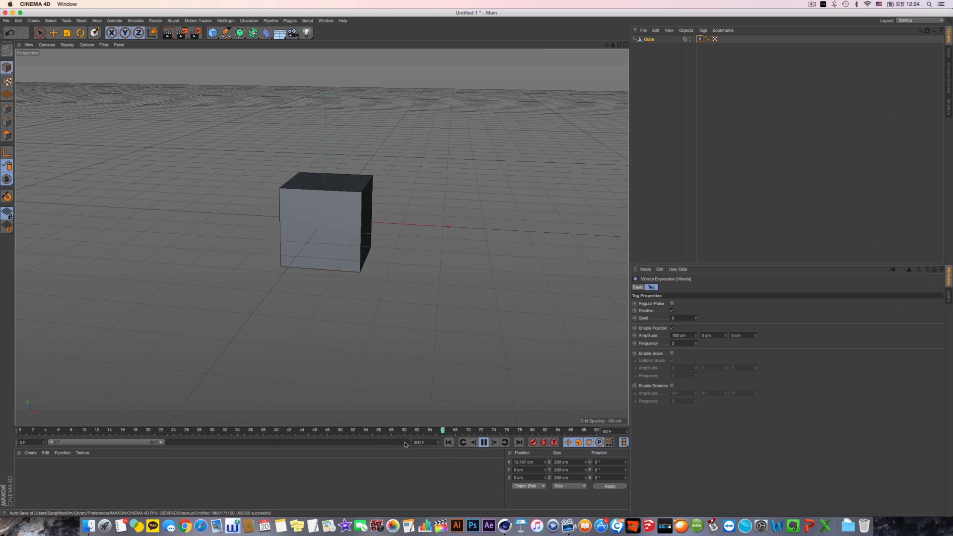
pyautogui.moveTo(169, 441); pyautogui.dragTo(408, 442)
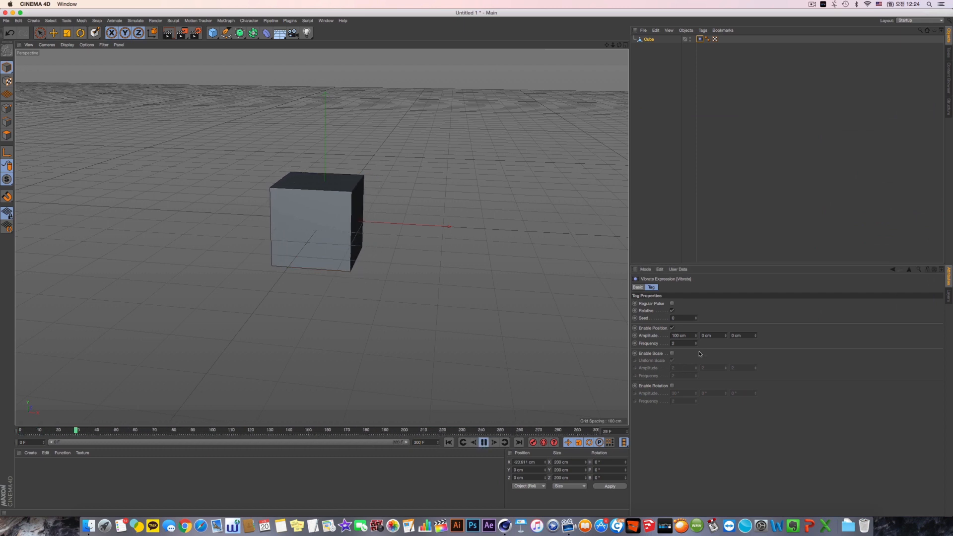
# Set the Vibrate tag's position frequency to 5 and enable its scale and rotation vibration.
pyautogui.moveTo(686, 344); pyautogui.dragTo(609, 344)
pyautogui.write('20')
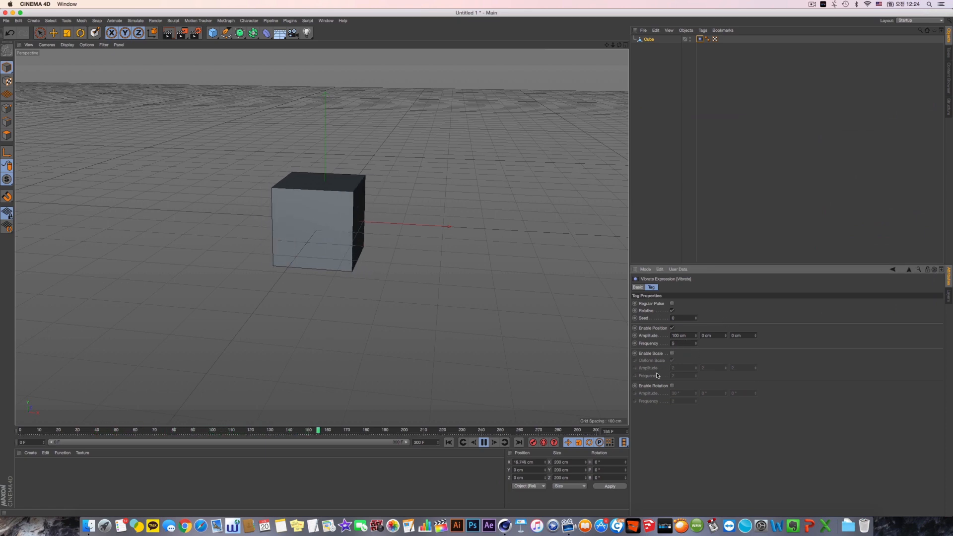
pyautogui.click(672, 354)
pyautogui.click(673, 386)
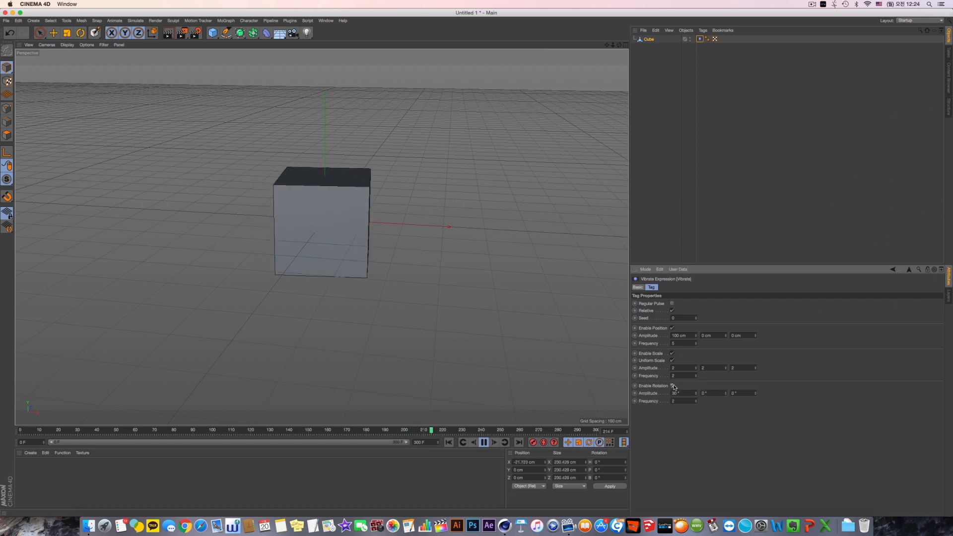
# Disable the Vibrate tag's position and scale vibration so only rotation stays active.
pyautogui.click(672, 328)
pyautogui.click(673, 354)
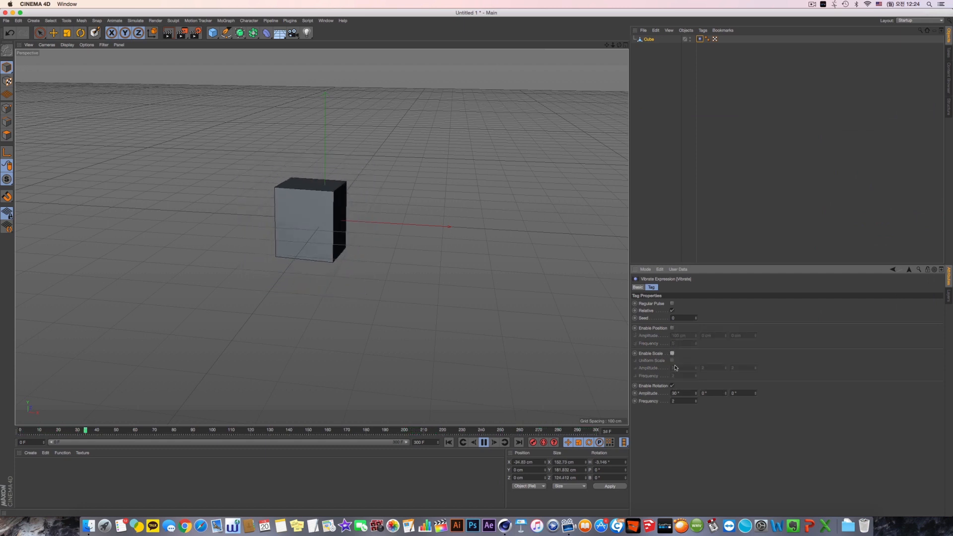
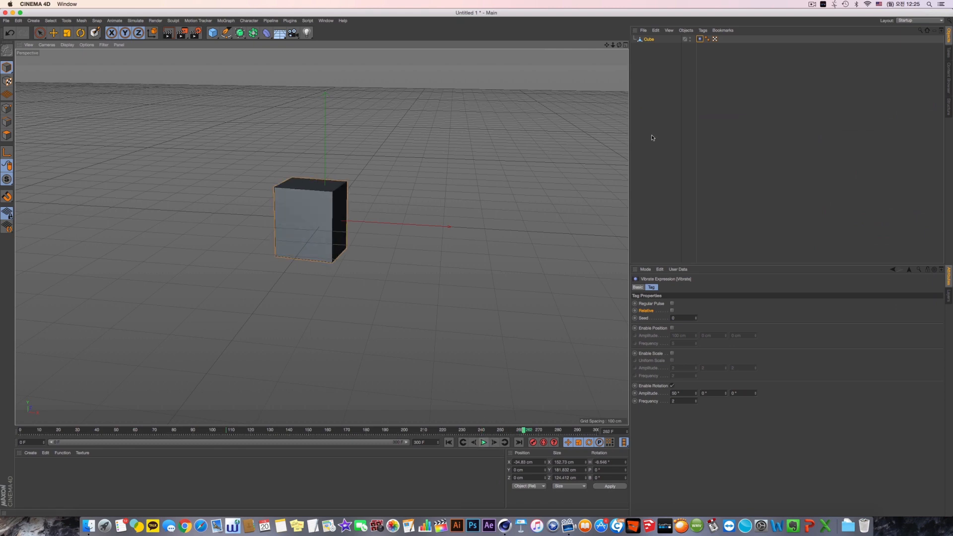
# Add a Null object to the scene.
pyautogui.click(329, 59)
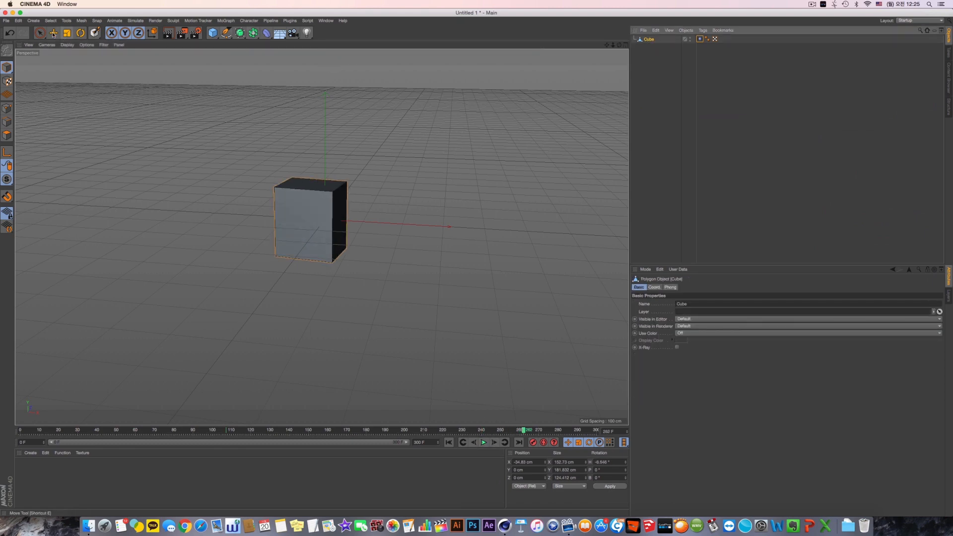
pyautogui.click(33, 20)
pyautogui.moveTo(40, 29)
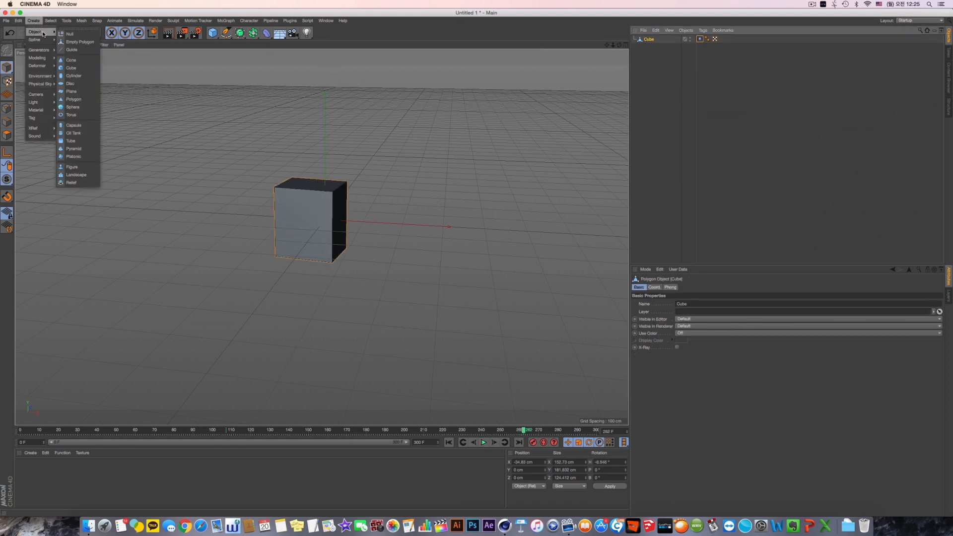
pyautogui.click(78, 36)
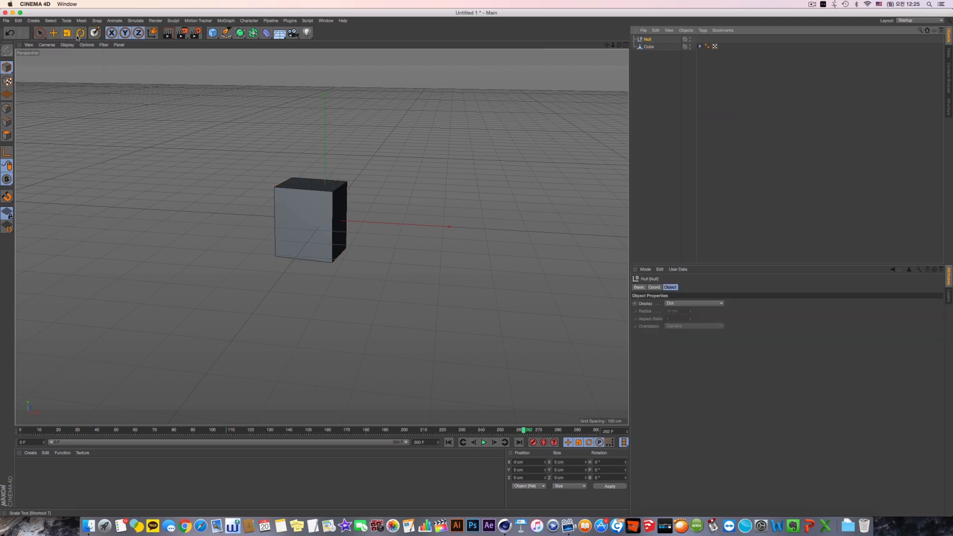
# Enable automatic keyframing and move the Cube slightly lower at frame 0 to record its starting position.
pyautogui.click(649, 47)
pyautogui.click(53, 33)
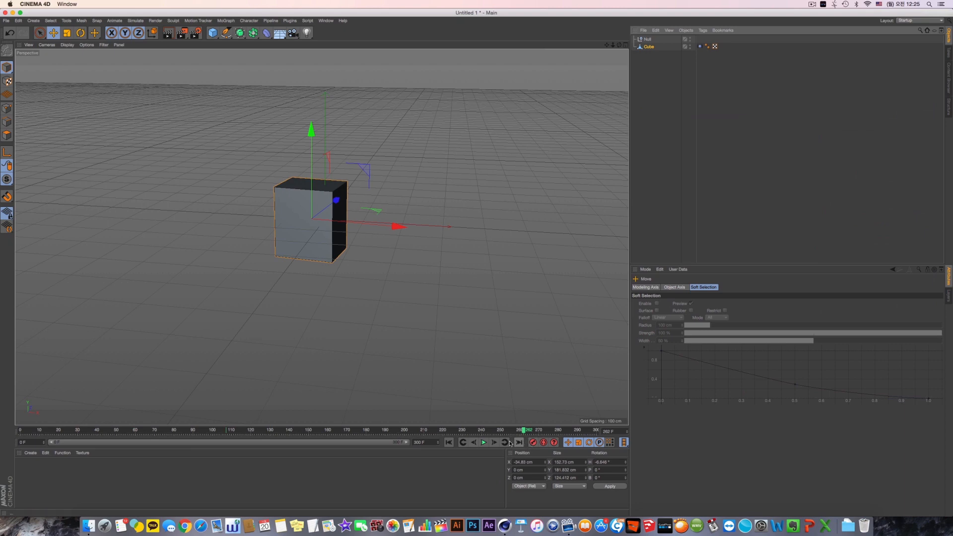
pyautogui.click(470, 443)
pyautogui.click(449, 442)
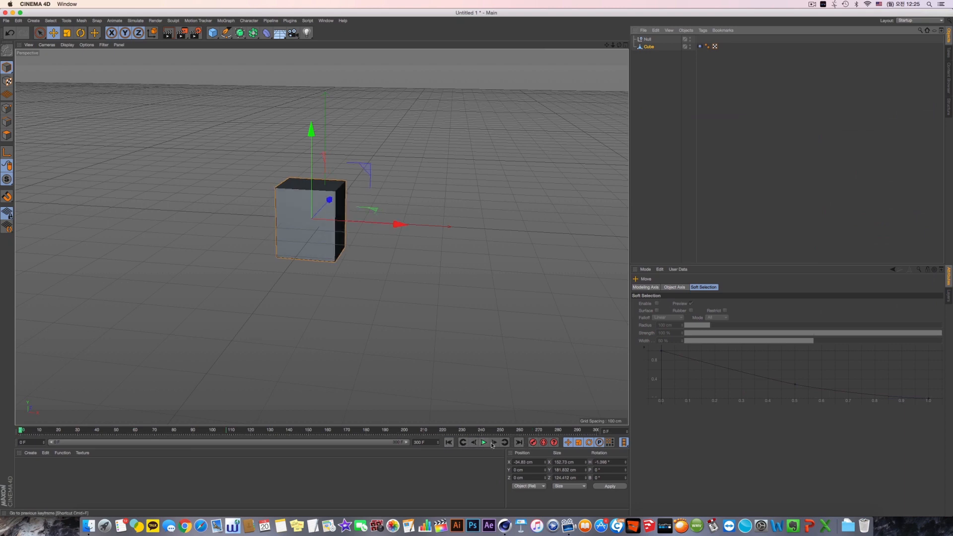
pyautogui.click(543, 443)
pyautogui.moveTo(227, 345); pyautogui.dragTo(234, 379)
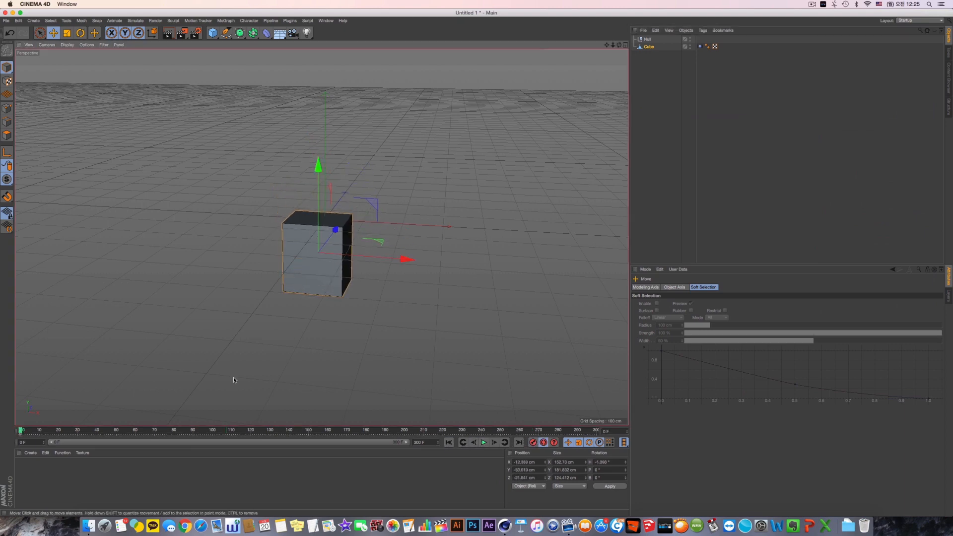
# Keyframe the Cube away to the upper left at about frame 73 and lower down at frame 40, and play the motion.
pyautogui.click(159, 431)
pyautogui.moveTo(306, 251); pyautogui.dragTo(126, 185)
pyautogui.click(96, 431)
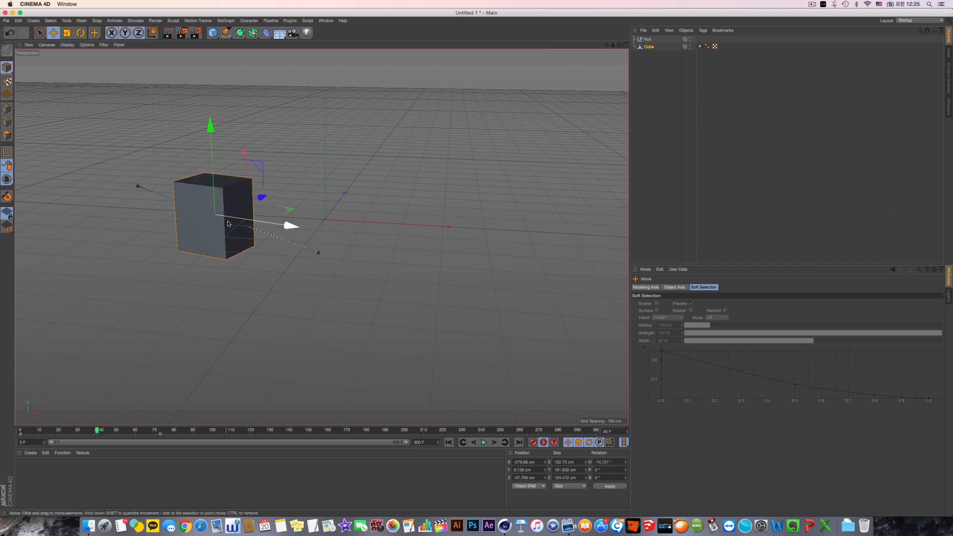
pyautogui.moveTo(212, 246); pyautogui.dragTo(194, 323)
pyautogui.click(484, 442)
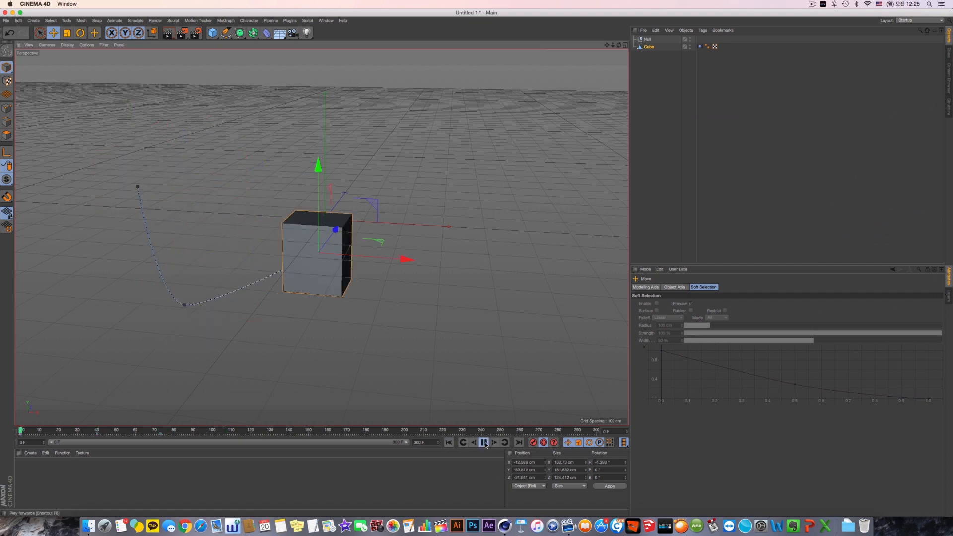
pyautogui.click(484, 442)
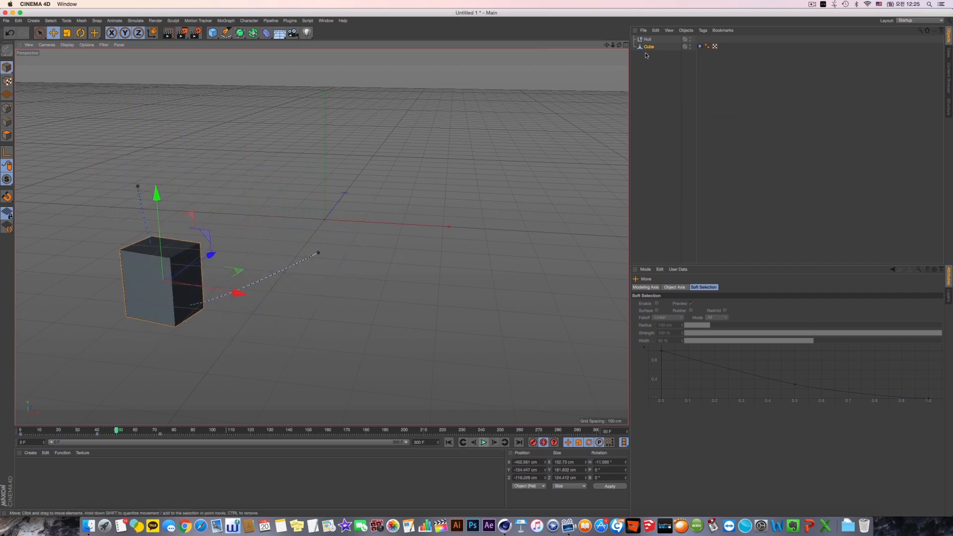
# Delete the Null object and display the Cube's coordinate properties.
pyautogui.click(647, 41)
pyautogui.press('Delete')
pyautogui.click(646, 42)
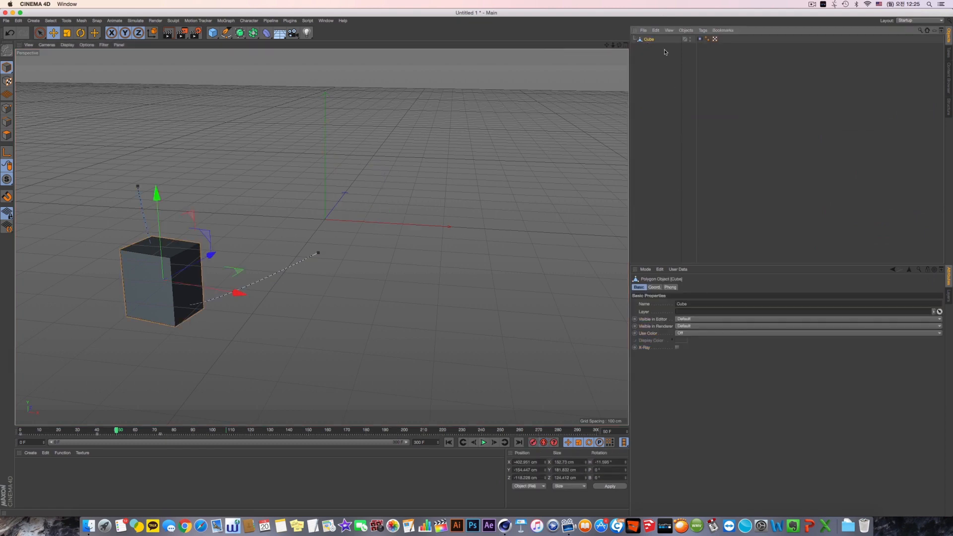
pyautogui.click(670, 287)
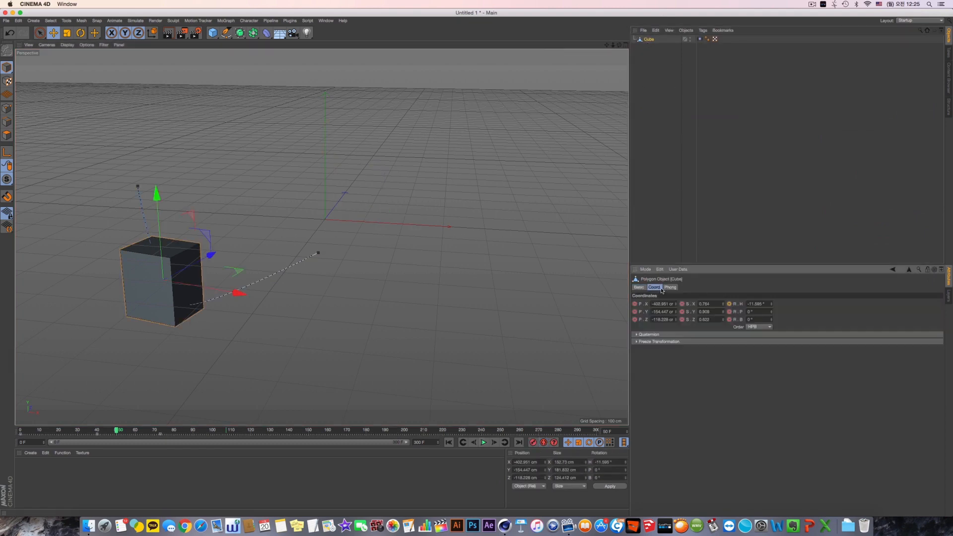
# Show the Vibrate tag's settings and replay the animation from frame 0 to check rotation vibration on the keyframed path.
pyautogui.click(699, 39)
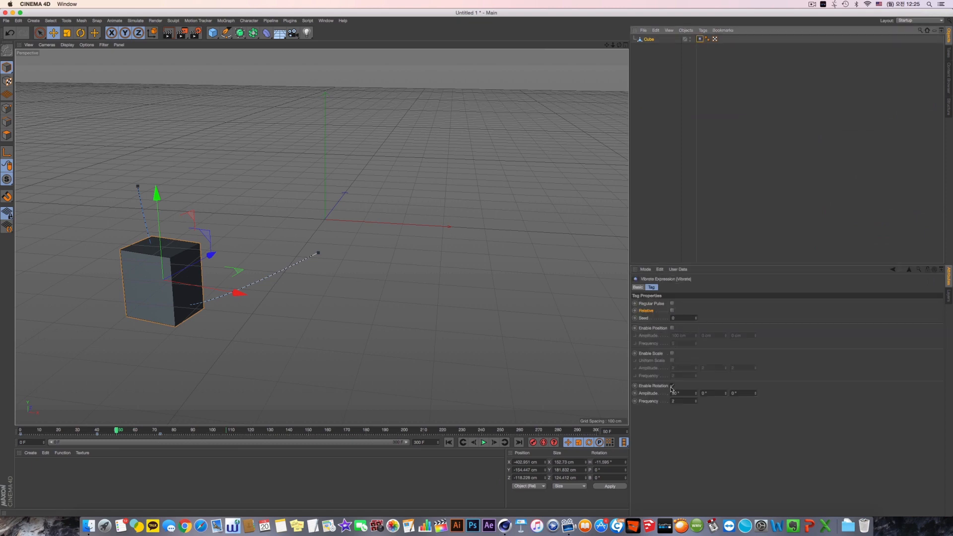
pyautogui.click(449, 442)
pyautogui.click(483, 443)
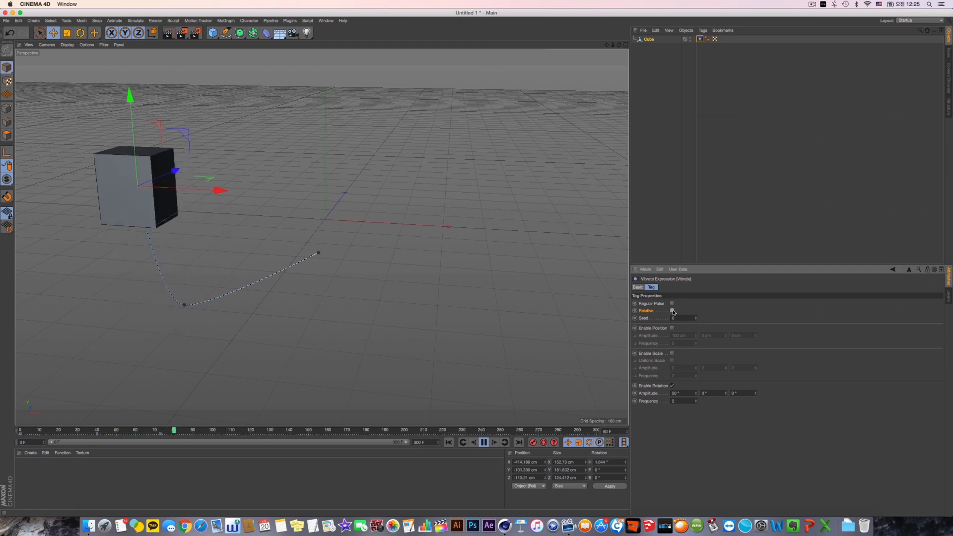
pyautogui.click(449, 443)
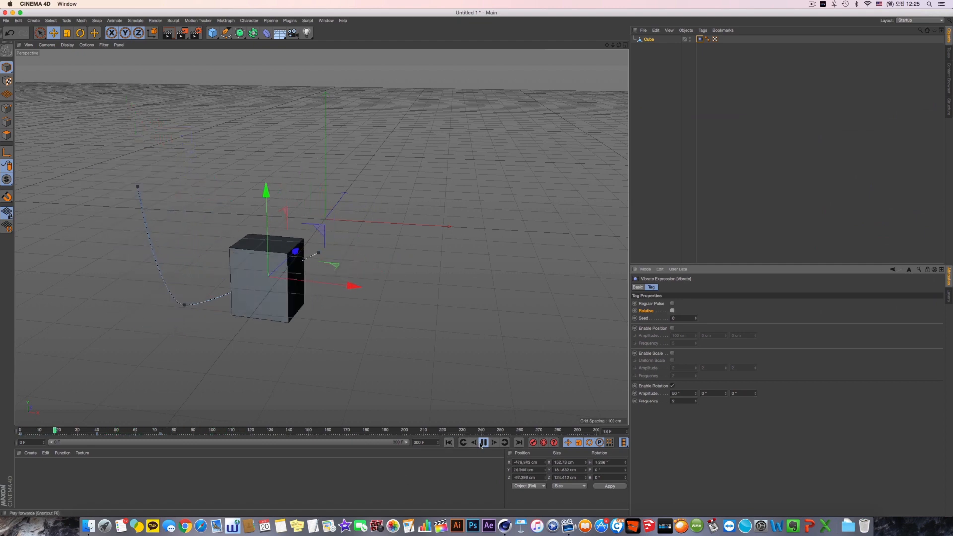
pyautogui.click(483, 442)
pyautogui.click(448, 442)
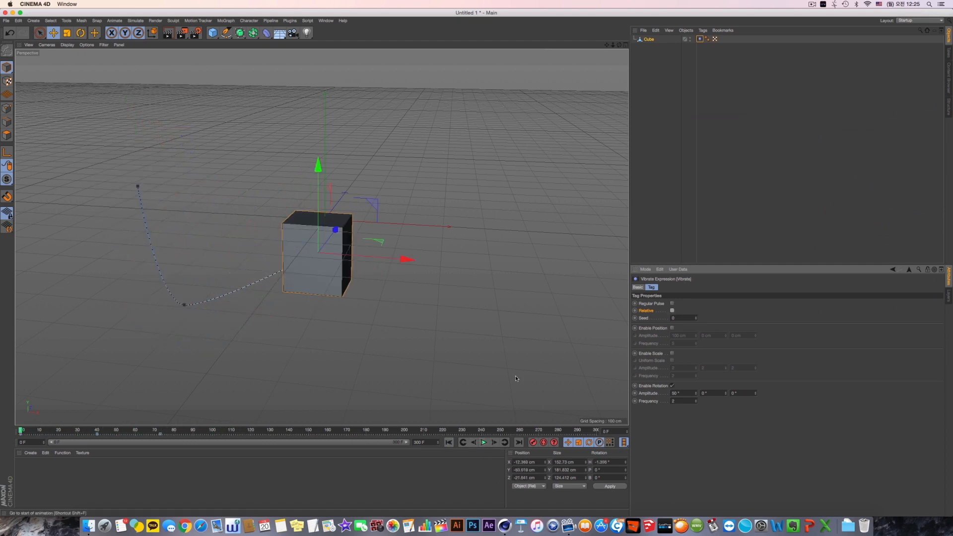
pyautogui.press('F8')
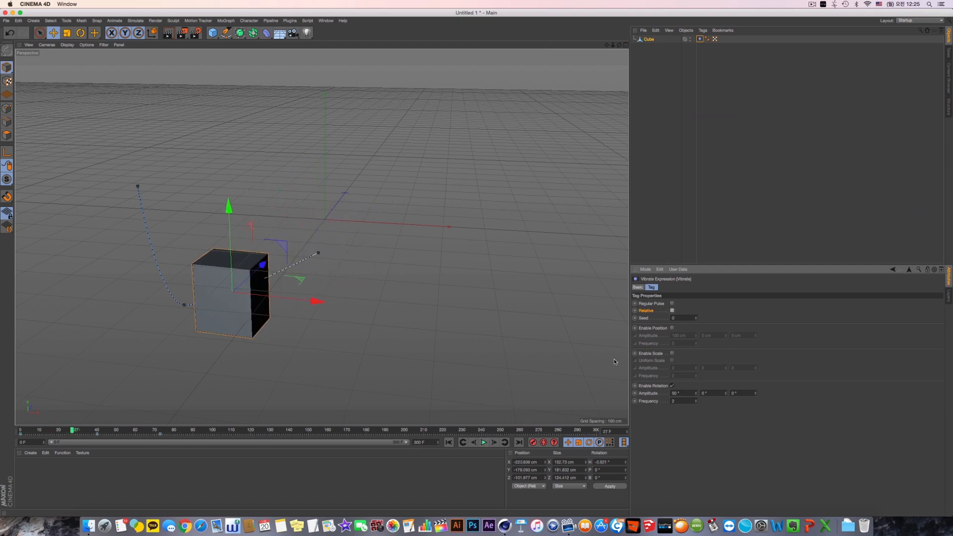
pyautogui.click(449, 442)
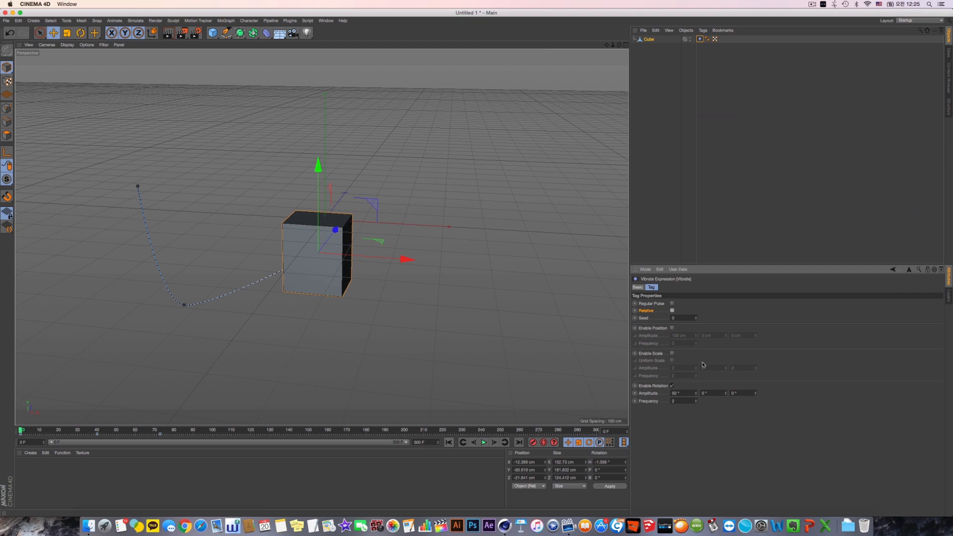
# Try the Vibrate tag's scale and position vibration during playback and turn both off again.
pyautogui.click(672, 353)
pyautogui.click(672, 328)
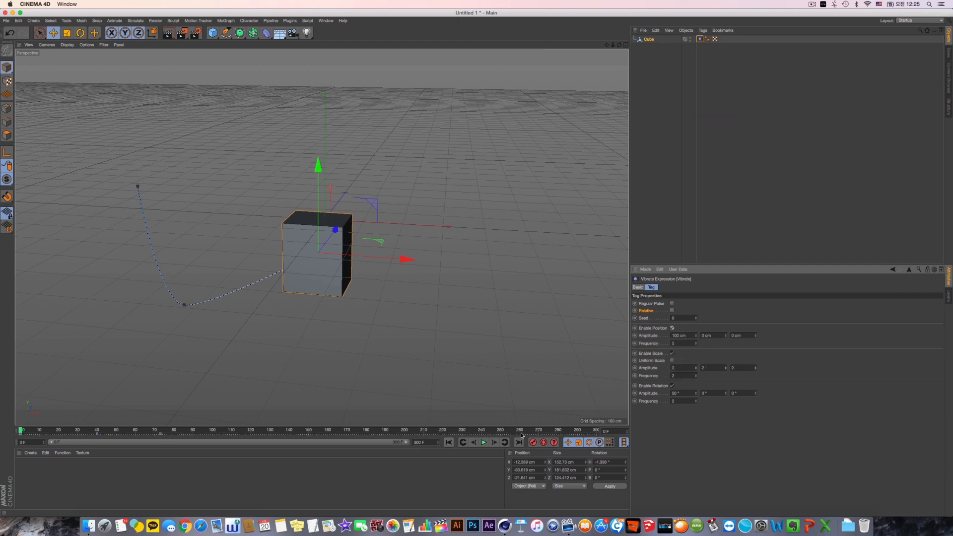
pyautogui.click(484, 442)
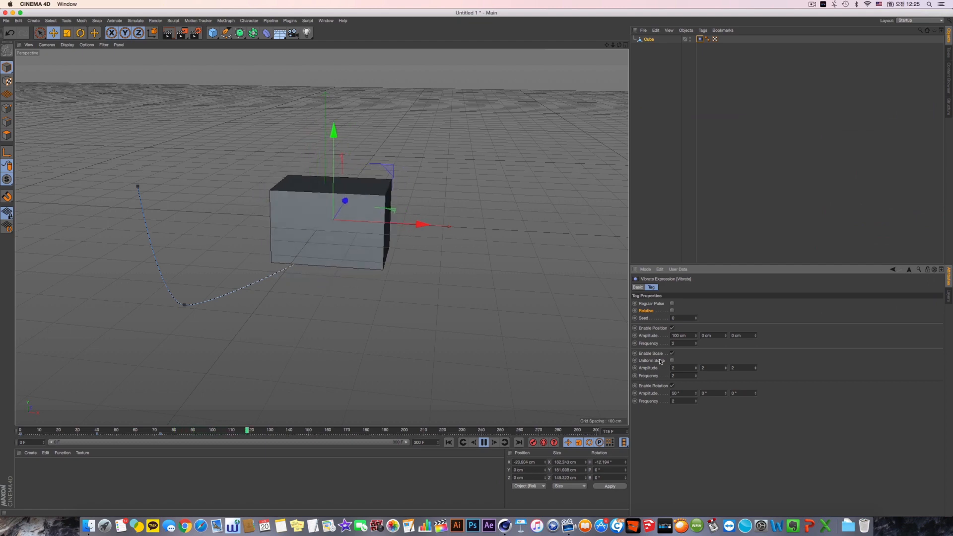
pyautogui.click(673, 353)
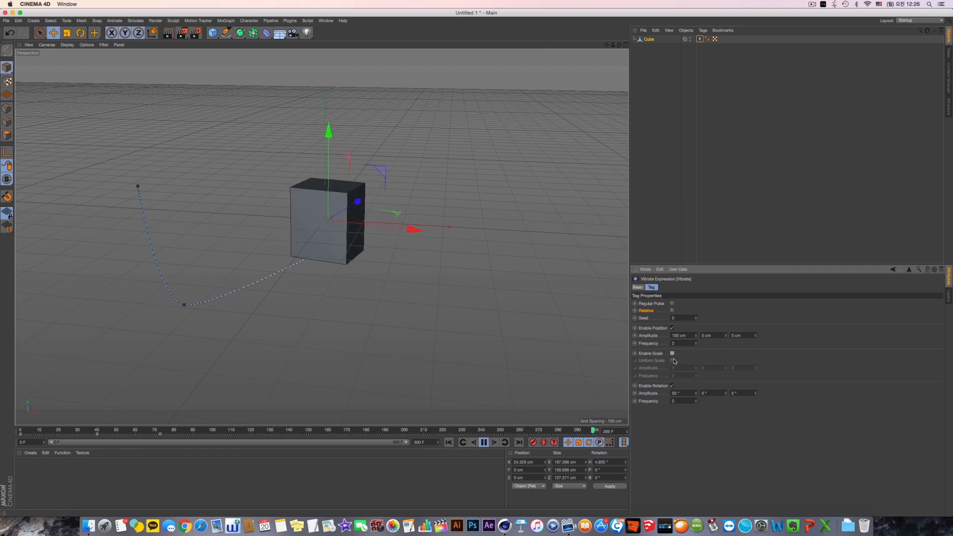
pyautogui.click(672, 328)
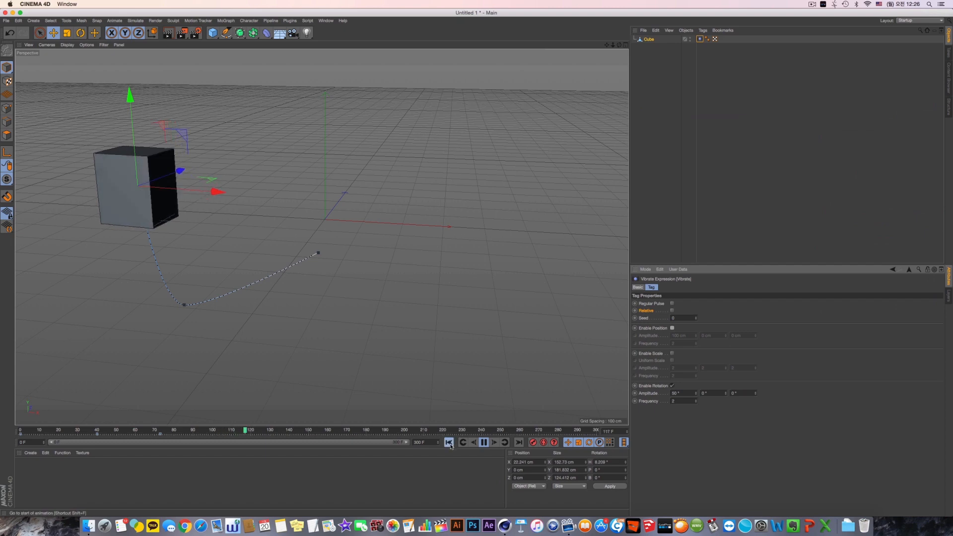
# Enable the Vibrate tag's position vibration and Relative option, comparing playback with Relative off and on.
pyautogui.click(449, 442)
pyautogui.click(672, 328)
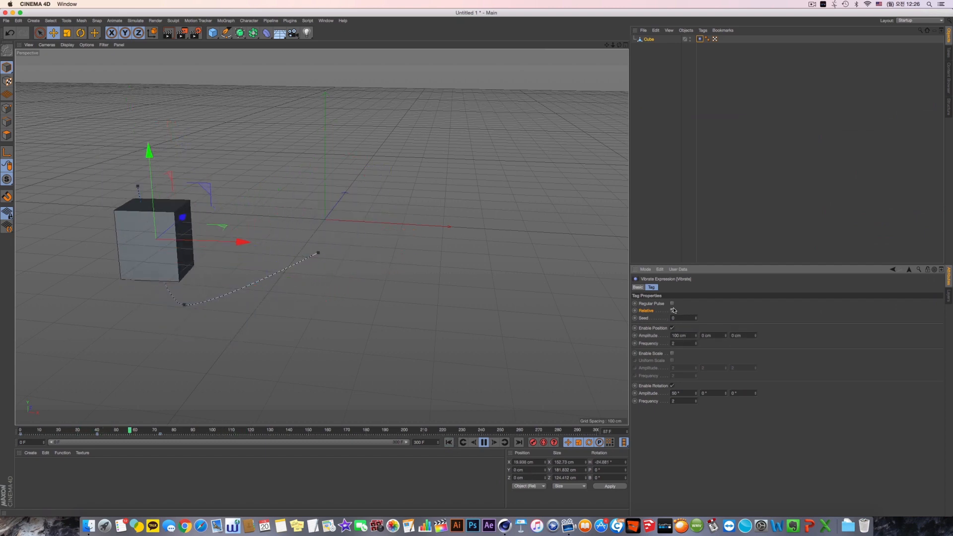
pyautogui.click(672, 310)
pyautogui.click(449, 442)
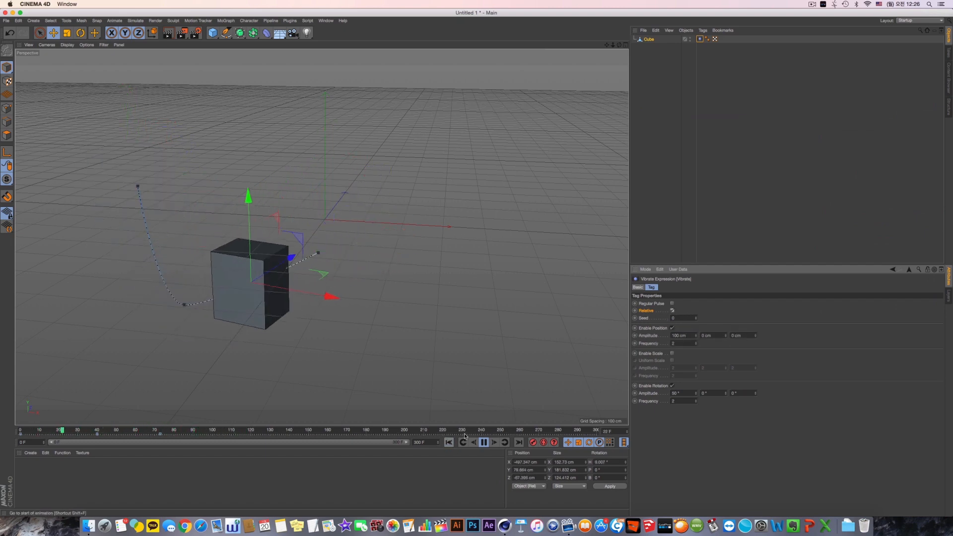
pyautogui.click(672, 310)
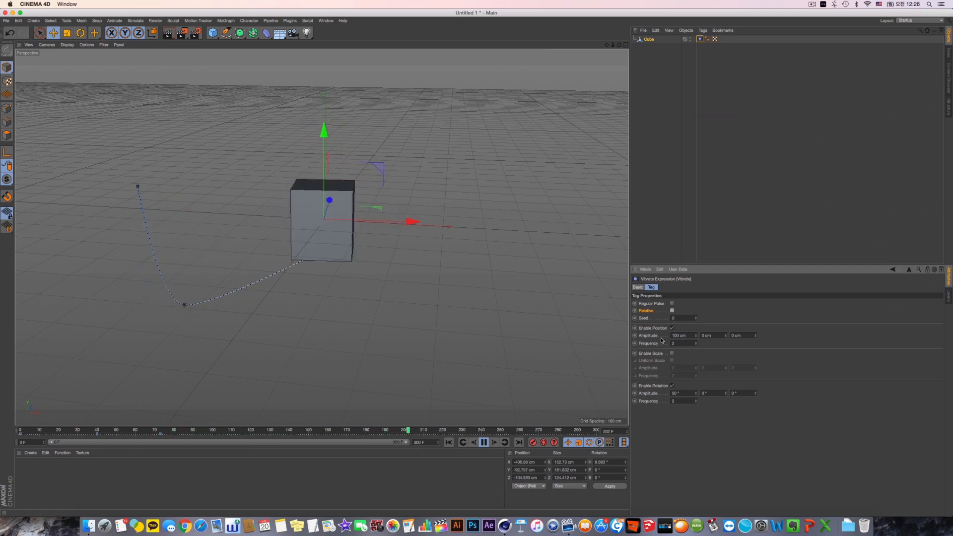
pyautogui.click(673, 311)
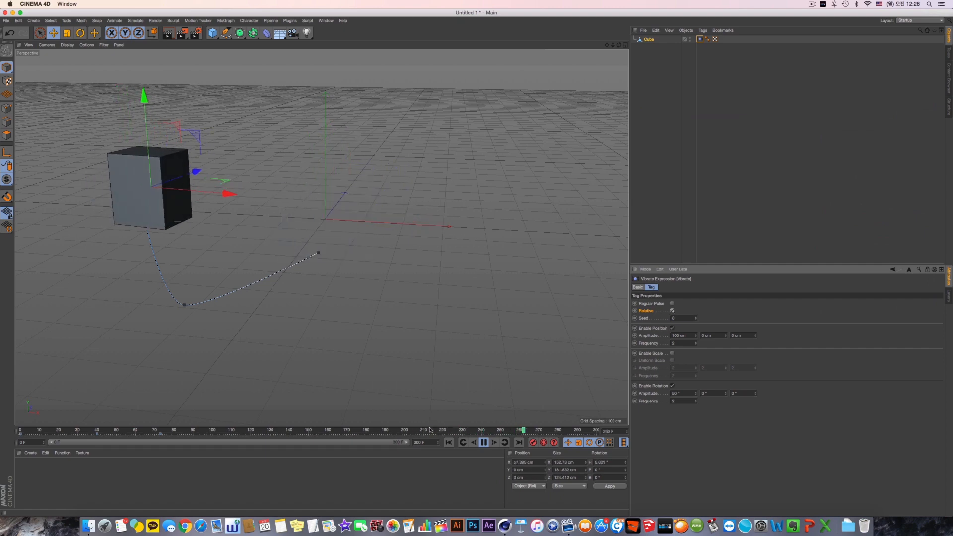
pyautogui.click(449, 442)
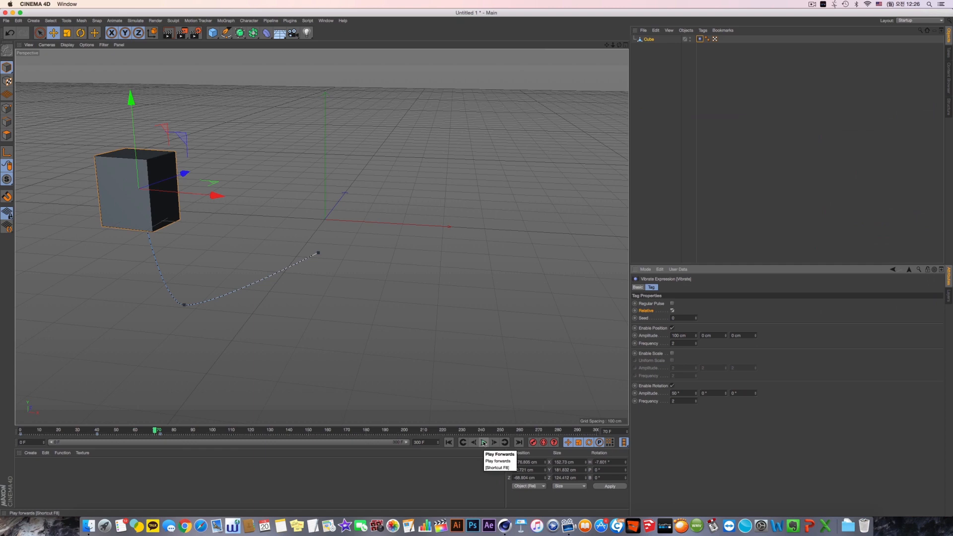
# Replay the animation from the start, comparing the Cube's motion with position vibration off and on.
pyautogui.click(449, 443)
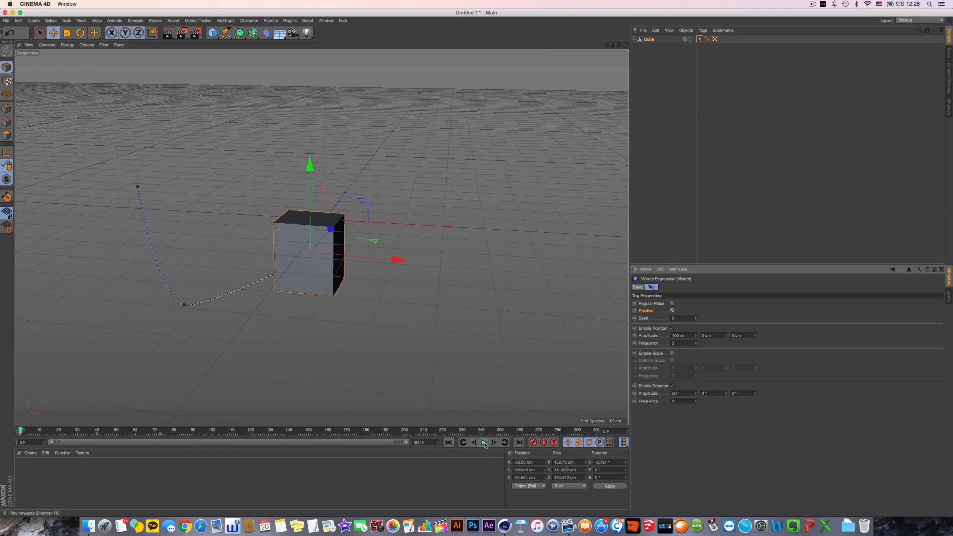
pyautogui.click(484, 443)
pyautogui.click(484, 442)
pyautogui.click(449, 442)
pyautogui.click(672, 328)
pyautogui.click(484, 443)
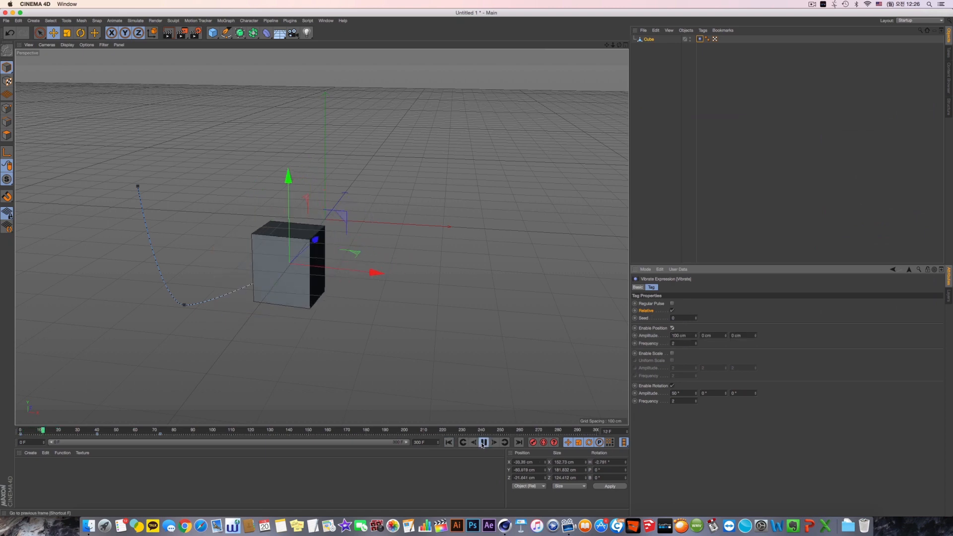
pyautogui.click(484, 442)
# Deselect the Cube and replay its relative vibration from the start of the timeline.
pyautogui.click(61, 22)
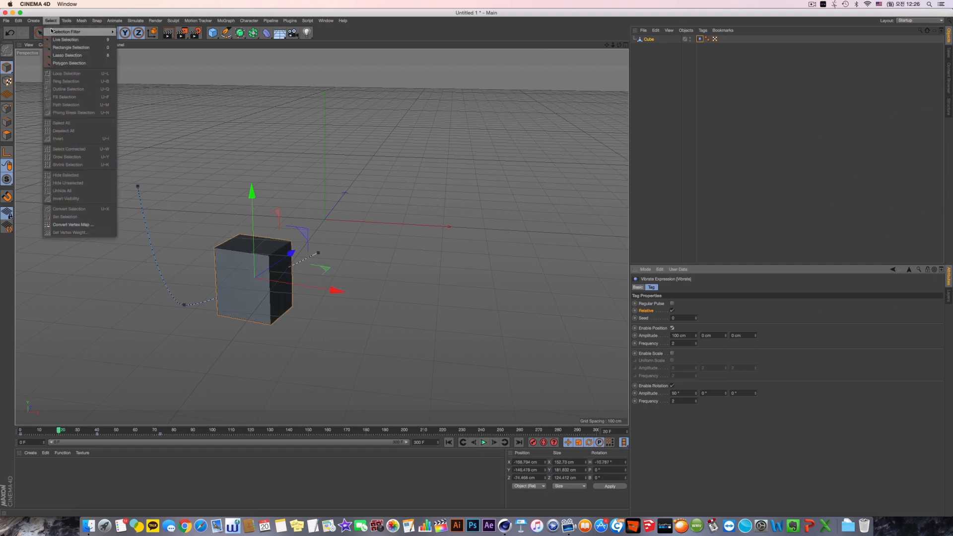
pyautogui.moveTo(44, 42)
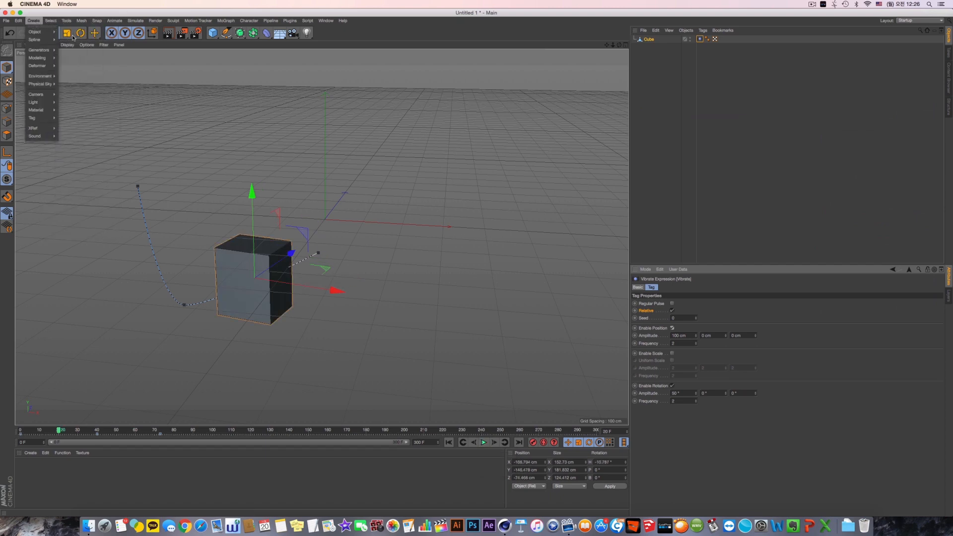
pyautogui.click(683, 148)
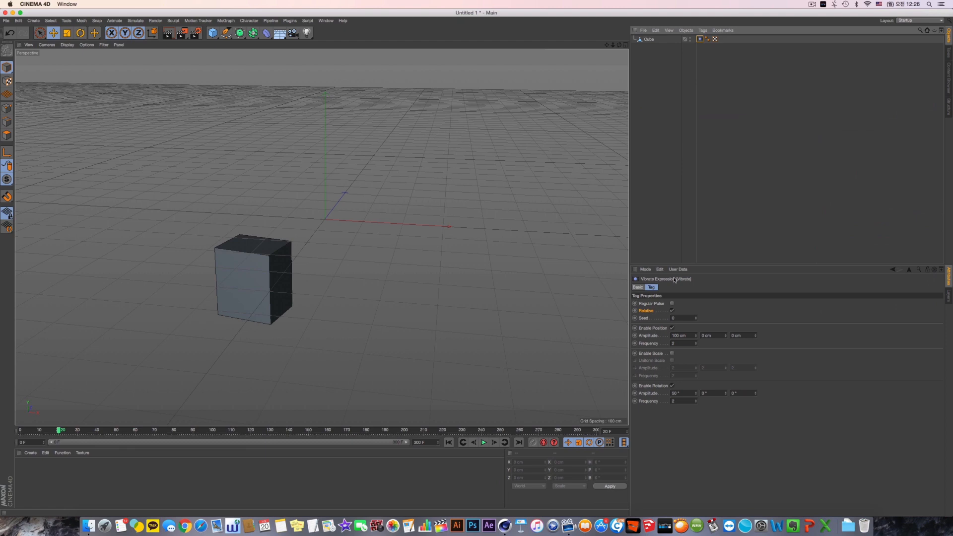
pyautogui.click(450, 443)
pyautogui.click(484, 443)
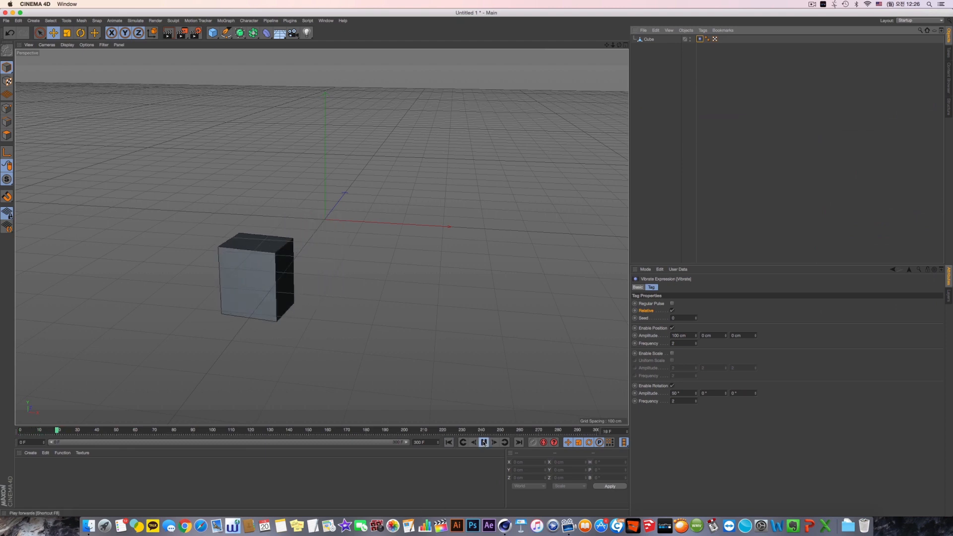
# Enable the Vibrate tag's Regular Pulse, replay from the start, and compare the motion with Relative off and on.
pyautogui.click(672, 304)
pyautogui.click(449, 442)
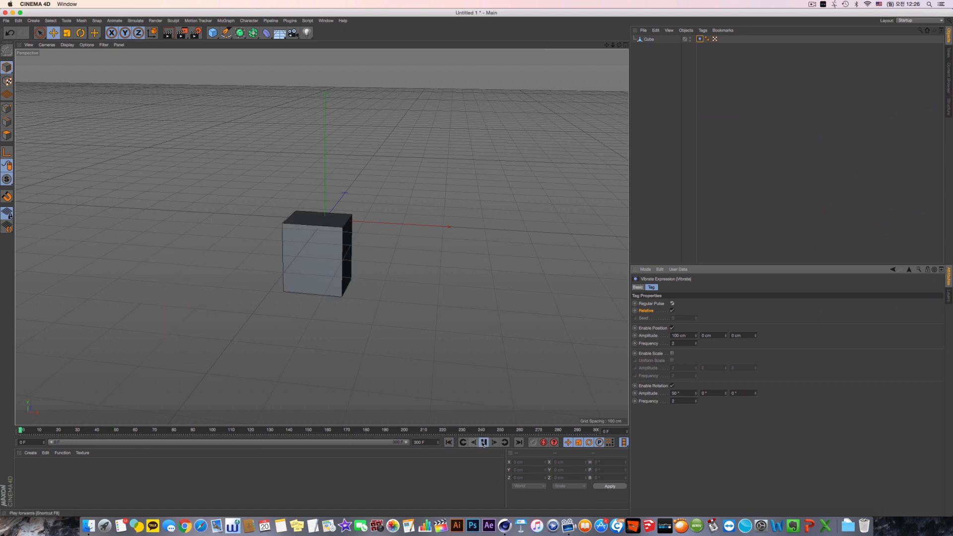
pyautogui.click(484, 443)
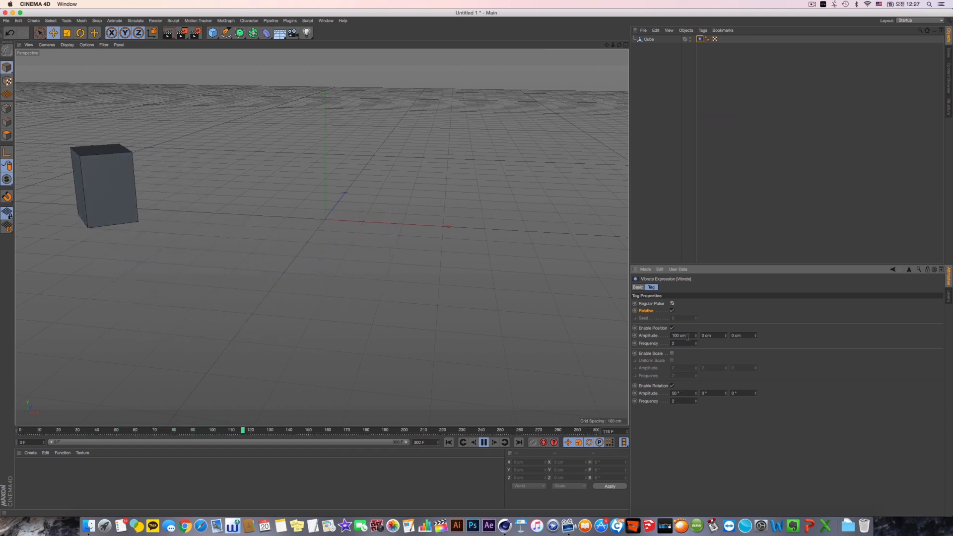
pyautogui.click(673, 311)
pyautogui.click(672, 311)
pyautogui.click(483, 442)
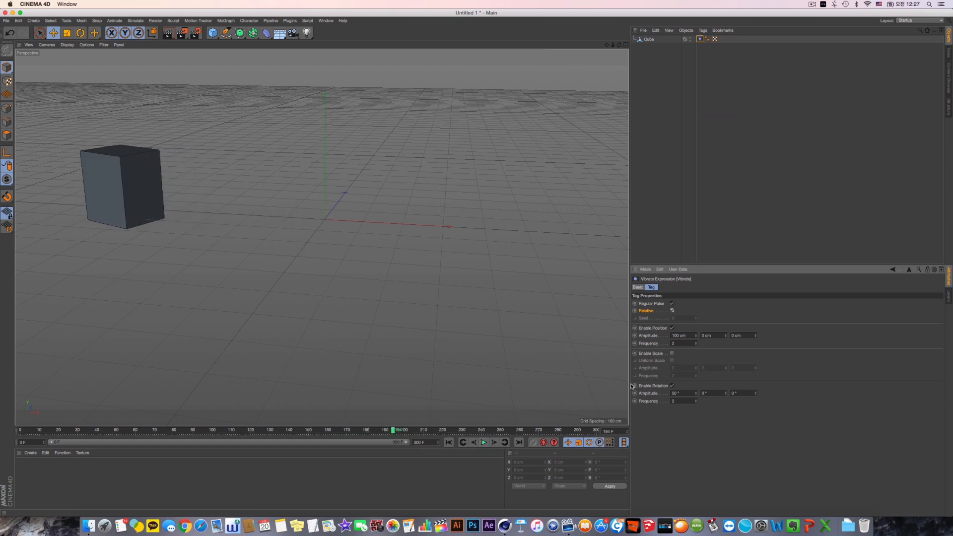
# Replay the Cube's regular-pulse vibration from the start of the timeline with Relative off.
pyautogui.click(672, 328)
pyautogui.click(672, 385)
pyautogui.moveTo(448, 426); pyautogui.dragTo(448, 444)
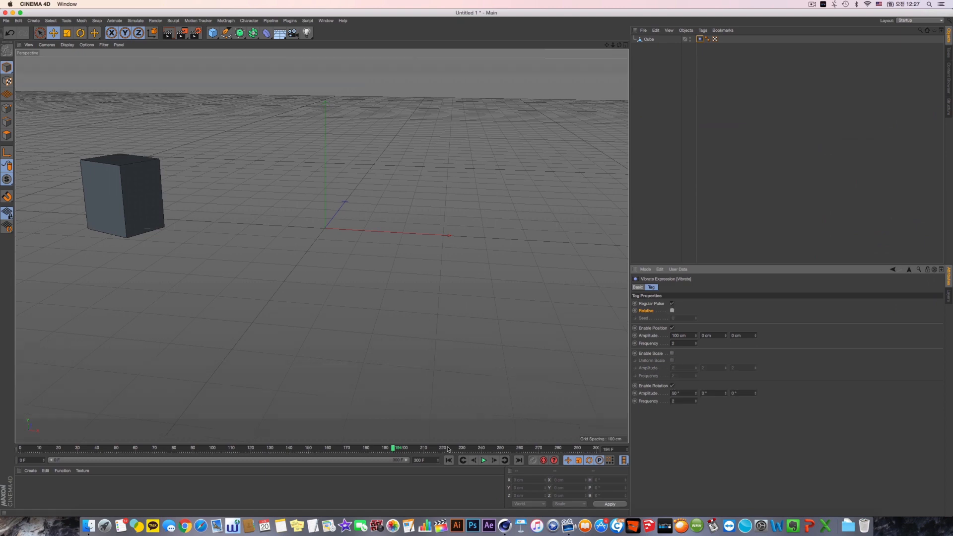
pyautogui.click(447, 448)
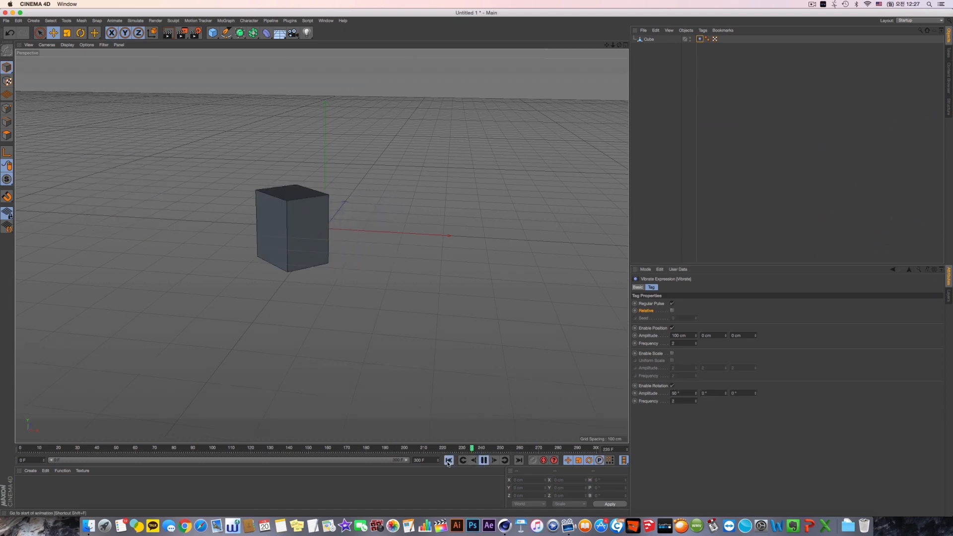
pyautogui.click(484, 461)
# Disable Regular Pulse and play the animation while setting the Vibrate tag's Seed to 0 and 5.
pyautogui.click(673, 303)
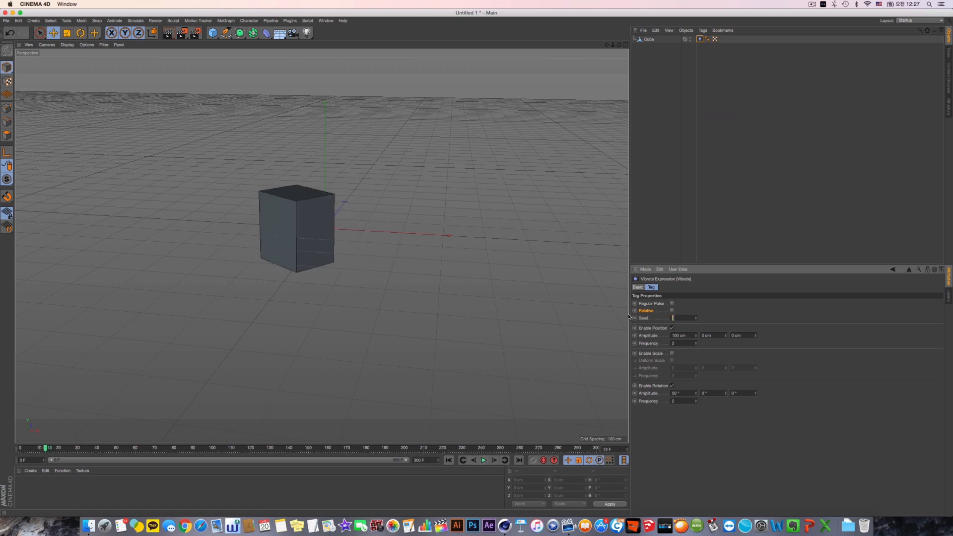
pyautogui.click(484, 461)
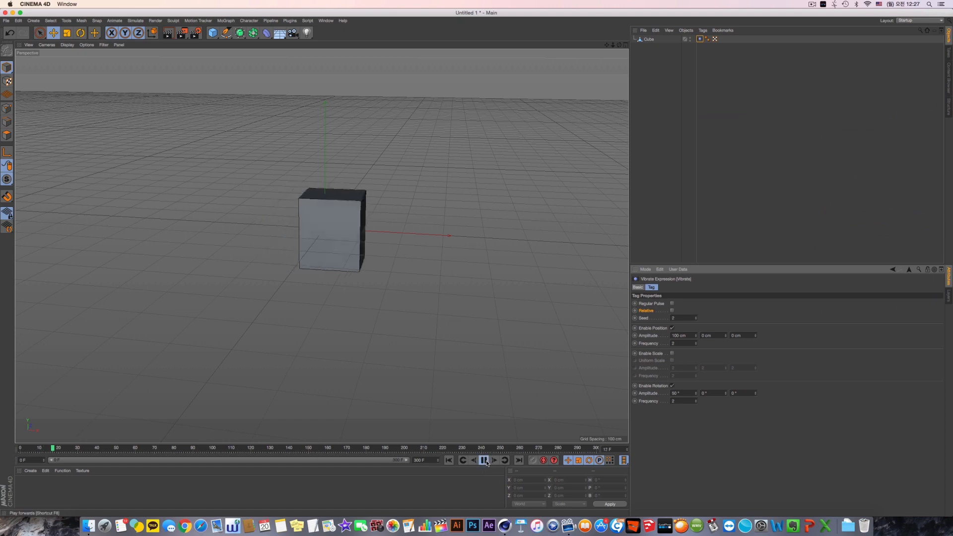
pyautogui.doubleClick(674, 318)
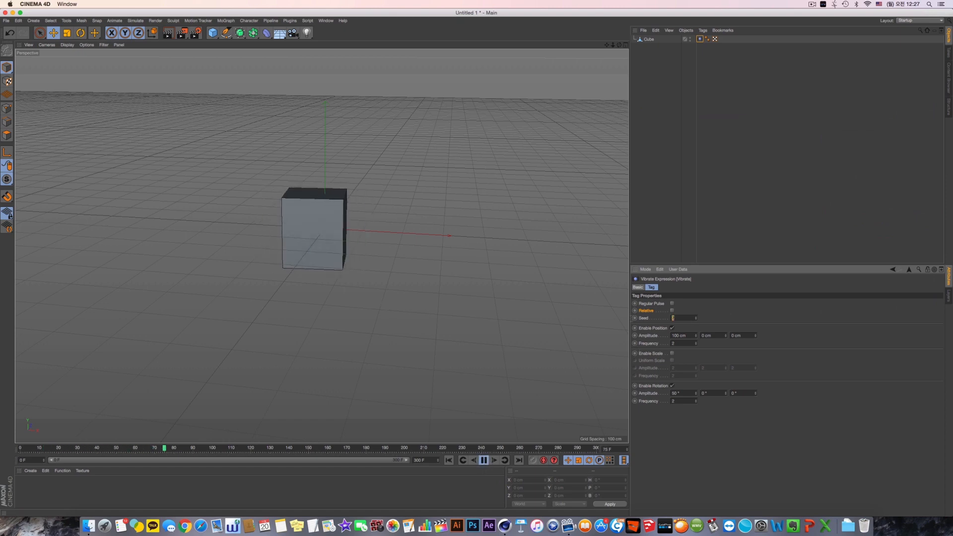
pyautogui.write('0')
pyautogui.press('Return')
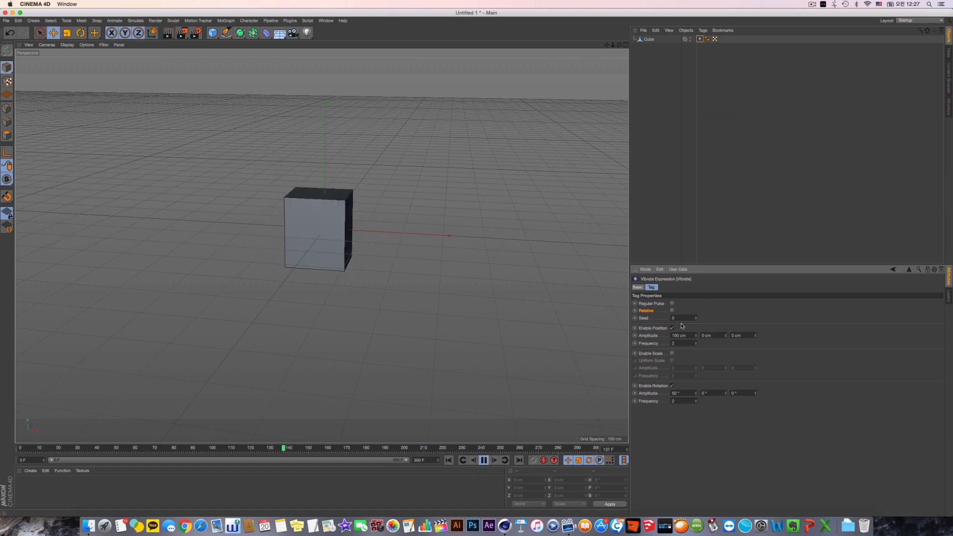
pyautogui.write('5')
pyautogui.press('Return')
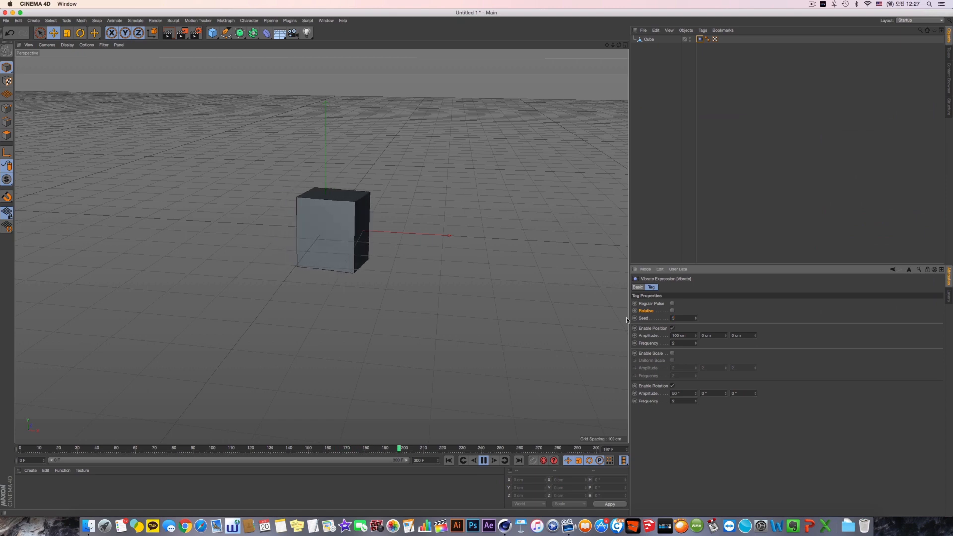
pyautogui.click(484, 460)
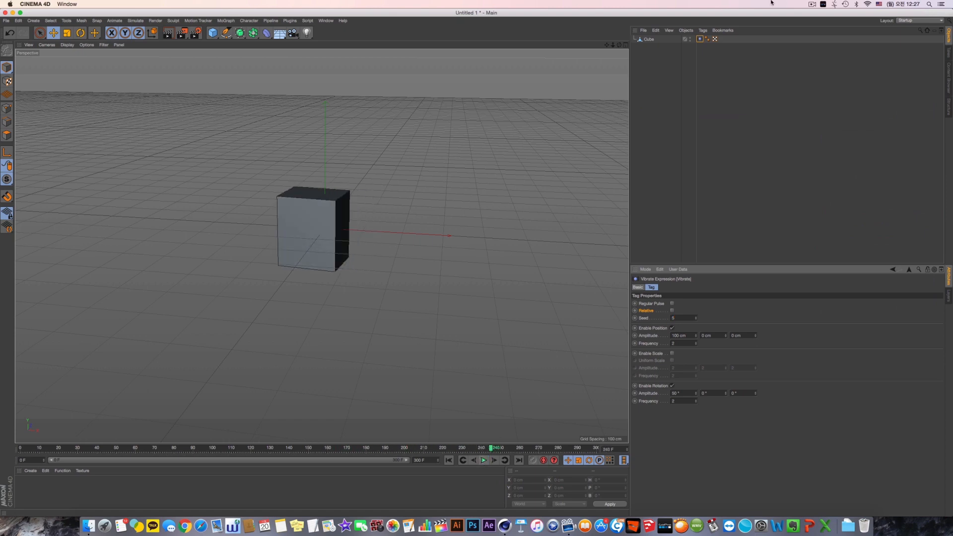
# Delete the Cube, add a Camera to the scene, and look through it in the viewport.
pyautogui.moveTo(693, 79); pyautogui.dragTo(633, 37)
pyautogui.press('Delete')
pyautogui.click(297, 35)
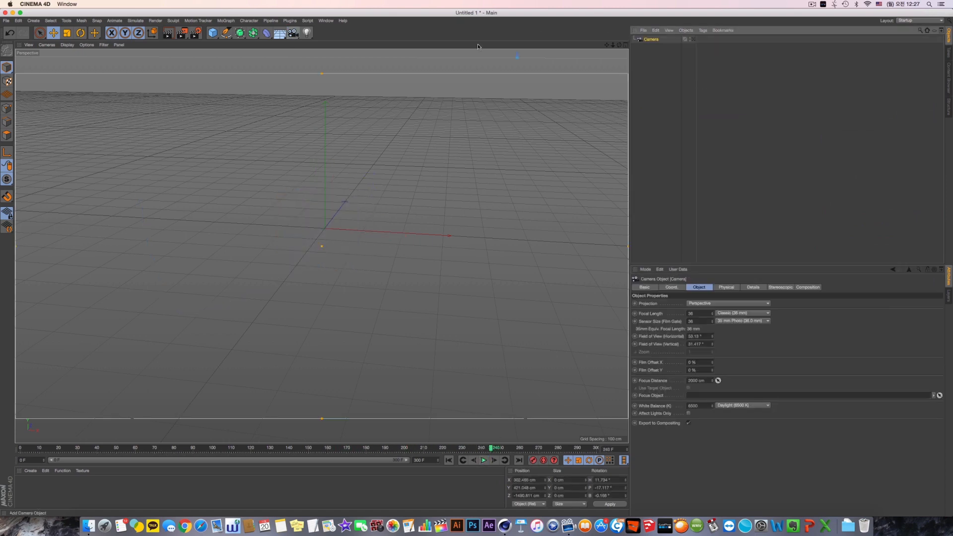
pyautogui.click(695, 43)
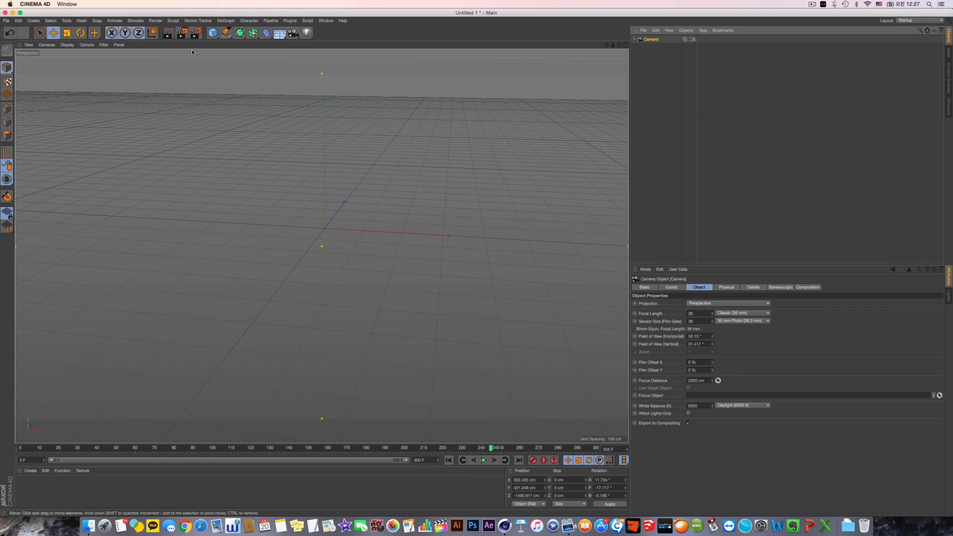
pyautogui.click(212, 33)
pyautogui.keyDown('alt'); pyautogui.moveTo(322, 189); pyautogui.dragTo(342, 135); pyautogui.keyUp('alt')
pyautogui.press('Delete')
pyautogui.moveTo(213, 33); pyautogui.dragTo(299, 94)
pyautogui.press('Delete')
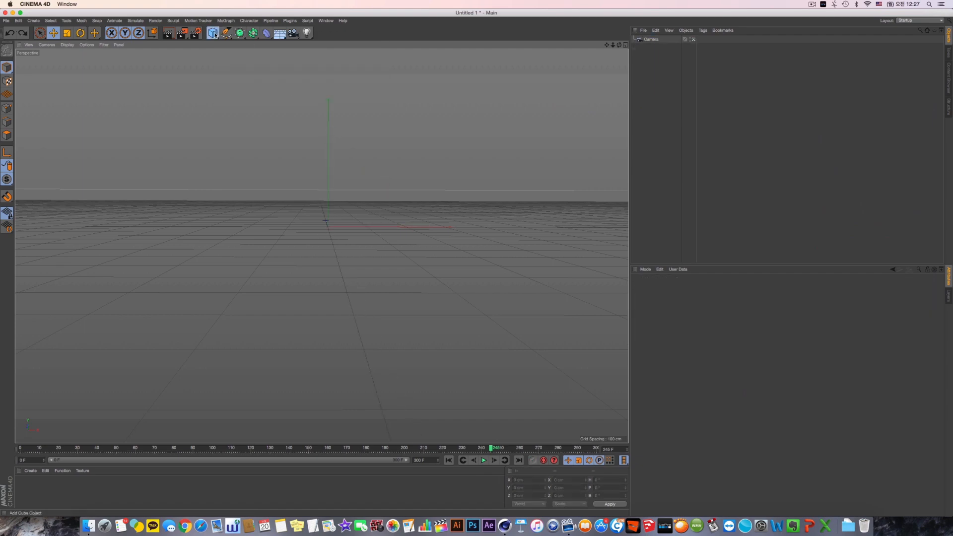
# Add a Figure primitive and frame it in the camera view from the knees up, arms included.
pyautogui.moveTo(213, 33); pyautogui.dragTo(315, 88)
pyautogui.scroll(10, 337, 191)
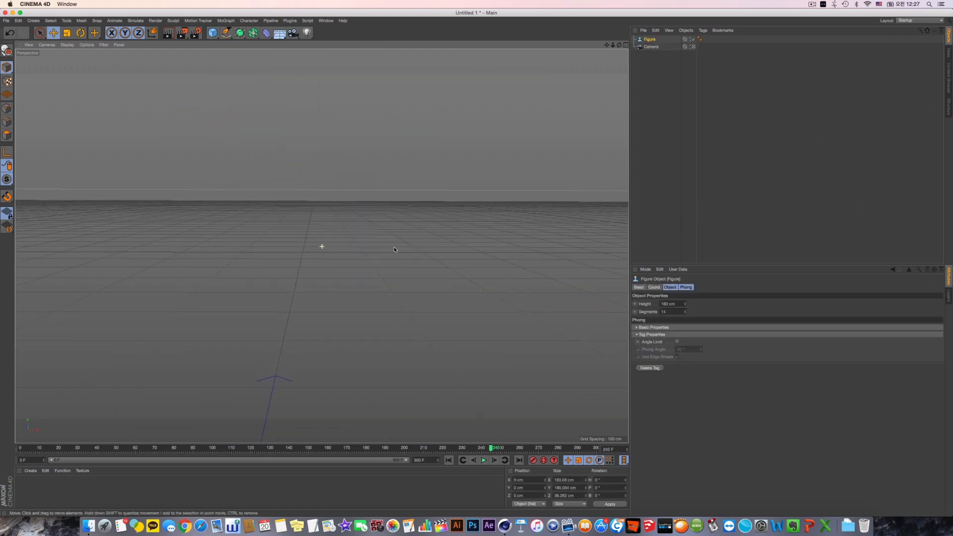
pyautogui.keyDown('alt'); pyautogui.moveTo(464, 283); pyautogui.dragTo(312, 349, button='right'); pyautogui.keyUp('alt')
pyautogui.keyDown('alt'); pyautogui.moveTo(438, 254); pyautogui.dragTo(422, 269, button='middle'); pyautogui.keyUp('alt')
pyautogui.keyDown('alt'); pyautogui.moveTo(421, 269); pyautogui.dragTo(310, 213, button='right'); pyautogui.keyUp('alt')
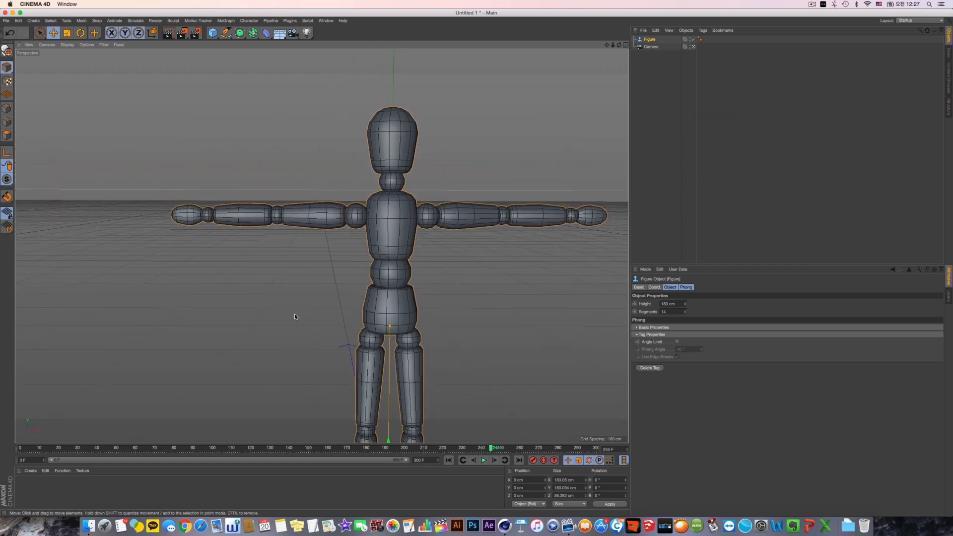
pyautogui.keyDown('alt'); pyautogui.moveTo(338, 245); pyautogui.dragTo(286, 244, button='middle'); pyautogui.keyUp('alt')
# Add a Vibrate tag to the Camera, enable position, rotation and scale vibration, and start playback.
pyautogui.rightClick(654, 47)
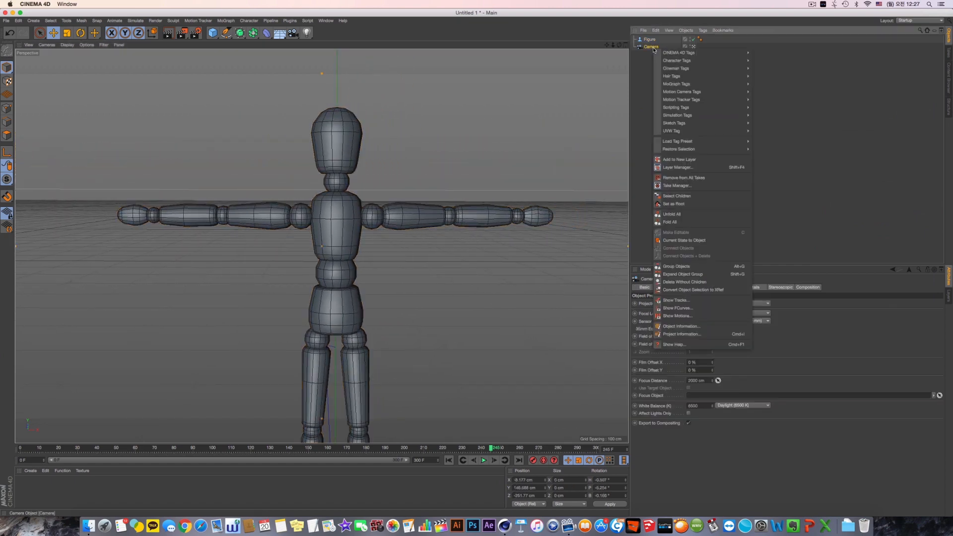
pyautogui.moveTo(734, 53)
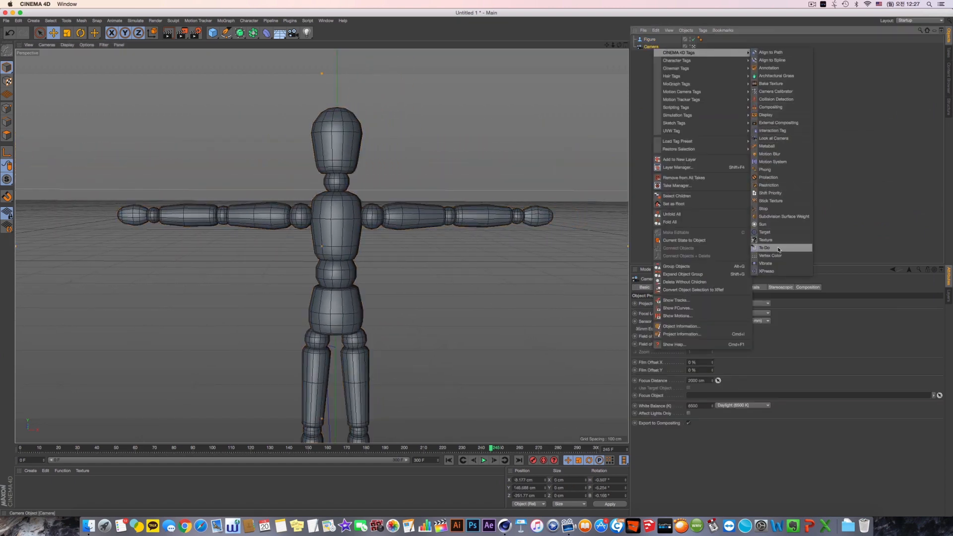
pyautogui.click(774, 263)
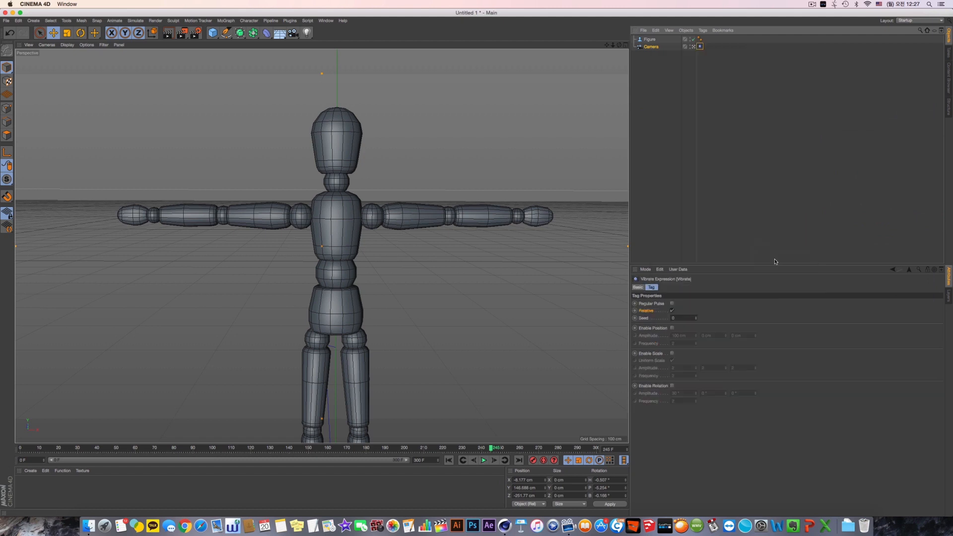
pyautogui.click(673, 328)
pyautogui.click(673, 385)
pyautogui.click(672, 353)
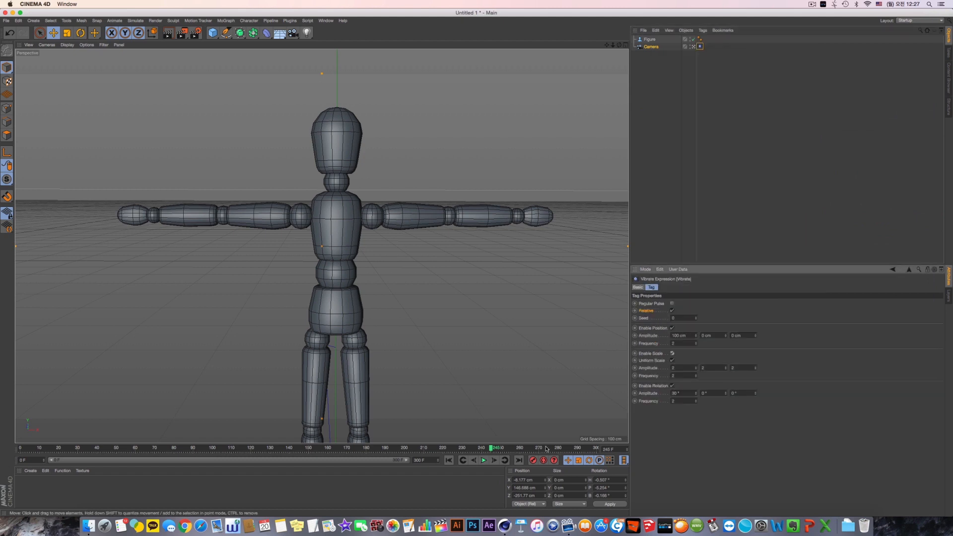
pyautogui.press('F8')
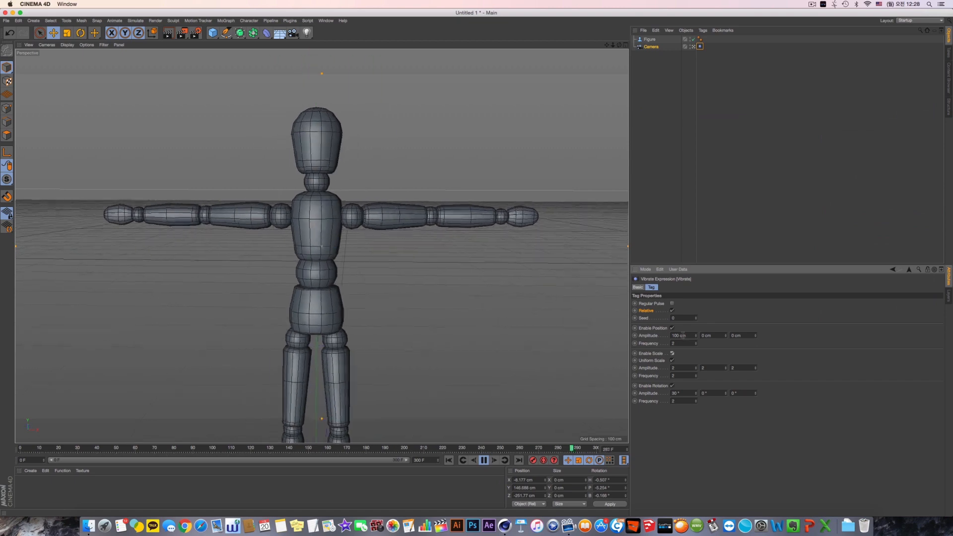
# Set the Camera vibration's position amplitude to 2 cm on all three axes.
pyautogui.doubleClick(680, 335)
pyautogui.write('25')
pyautogui.press('BackSpace')
pyautogui.press('BackSpace')
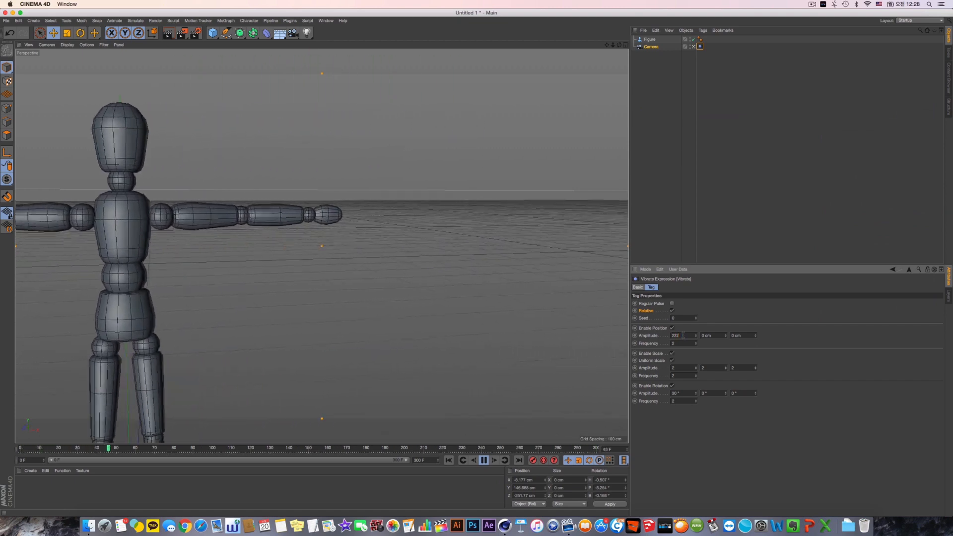
pyautogui.write('2')
pyautogui.press('Return')
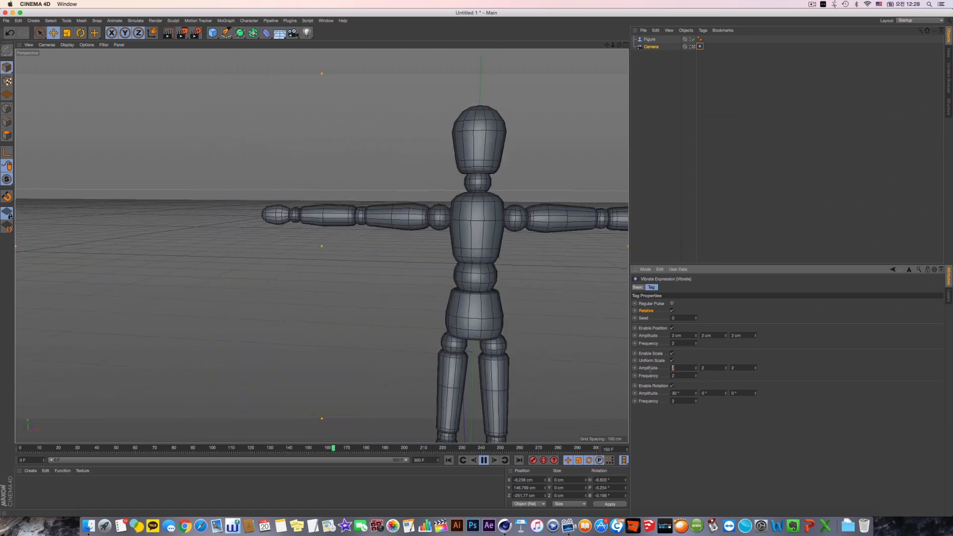
# Disable scale vibration on the Camera and set the rotation amplitude to 2°, 2° and 1°.
pyautogui.click(672, 353)
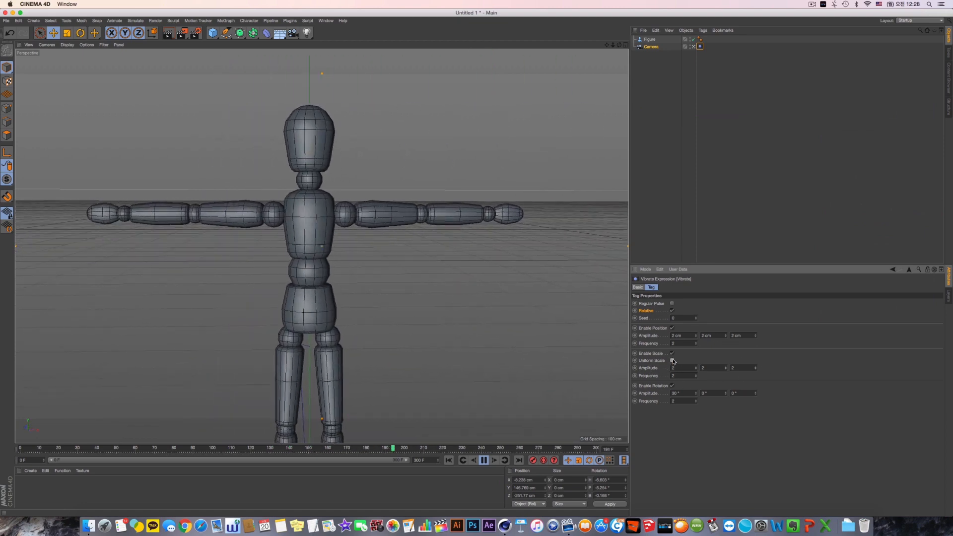
pyautogui.doubleClick(676, 392)
pyautogui.write('2')
pyautogui.press('Tab')
pyautogui.write('2')
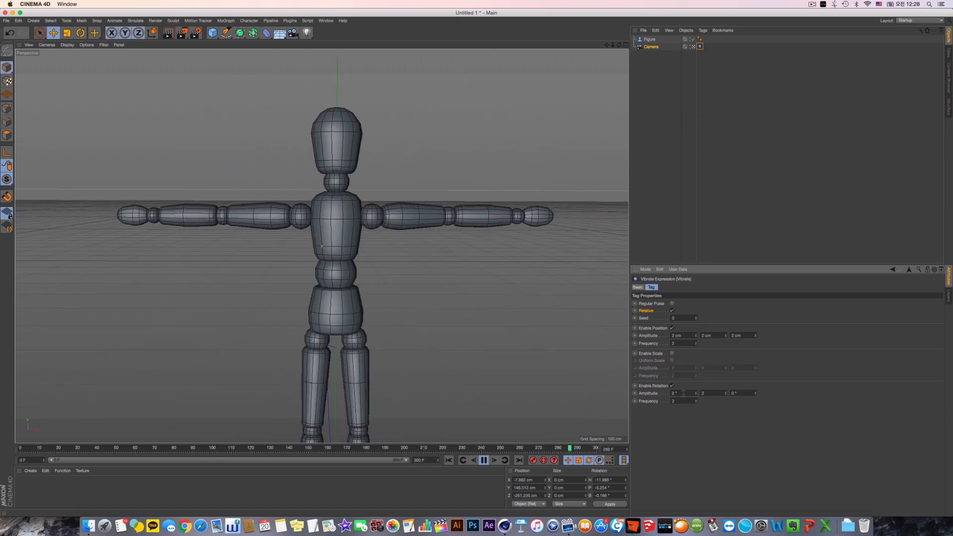
pyautogui.press('Tab')
pyautogui.write('1')
pyautogui.press('Return')
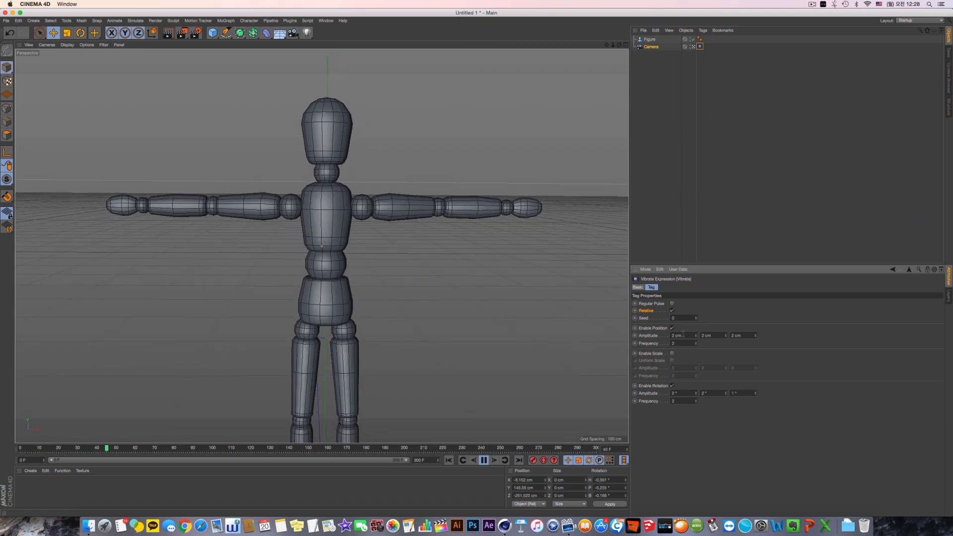
# Set the position amplitude to 1 cm in X and 0.5 cm in Z, with a position frequency of 5.
pyautogui.doubleClick(678, 335)
pyautogui.write('1')
pyautogui.press('Return')
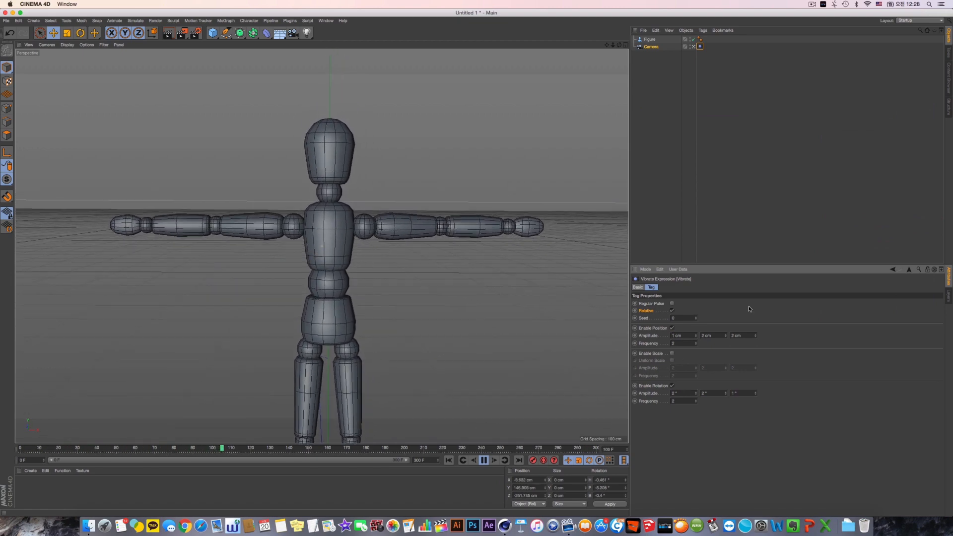
pyautogui.doubleClick(736, 335)
pyautogui.write('.5')
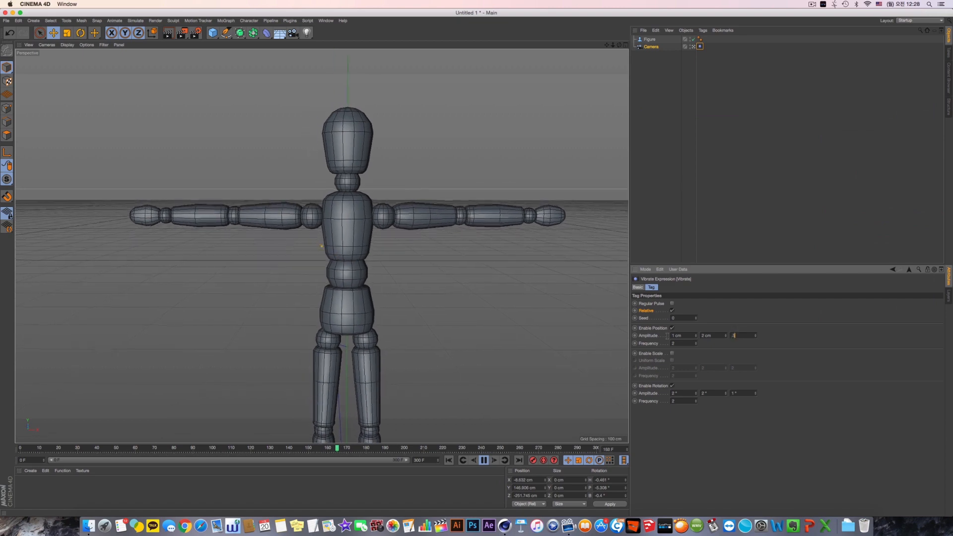
pyautogui.press('Return')
pyautogui.moveTo(675, 344); pyautogui.dragTo(606, 343)
pyautogui.write('5')
pyautogui.press('Return')
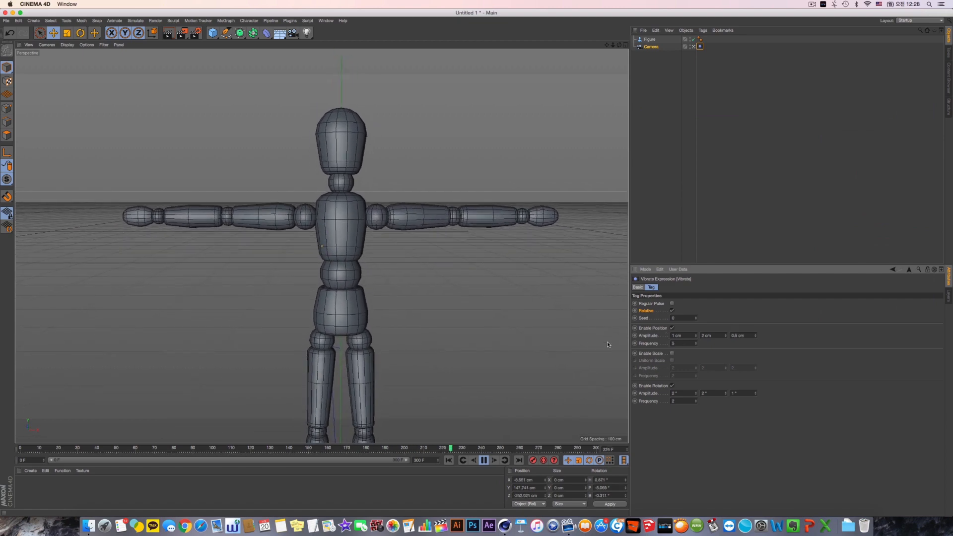
# Reduce the Camera vibration's rotation amplitude to 1°, 1° and 0°.
pyautogui.moveTo(674, 393); pyautogui.dragTo(603, 392)
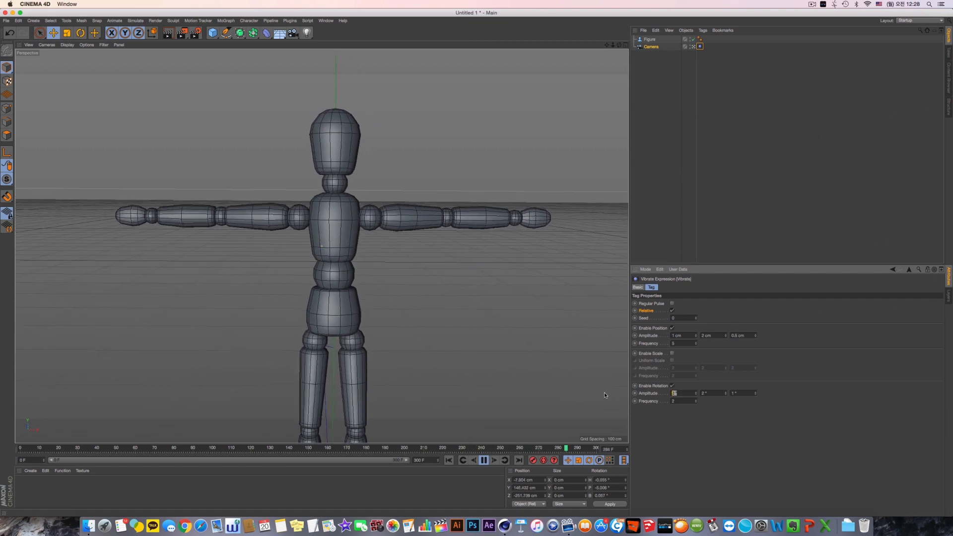
pyautogui.write('1')
pyautogui.press('Tab')
pyautogui.write('1')
pyautogui.press('Tab')
pyautogui.write('0')
pyautogui.press('Return')
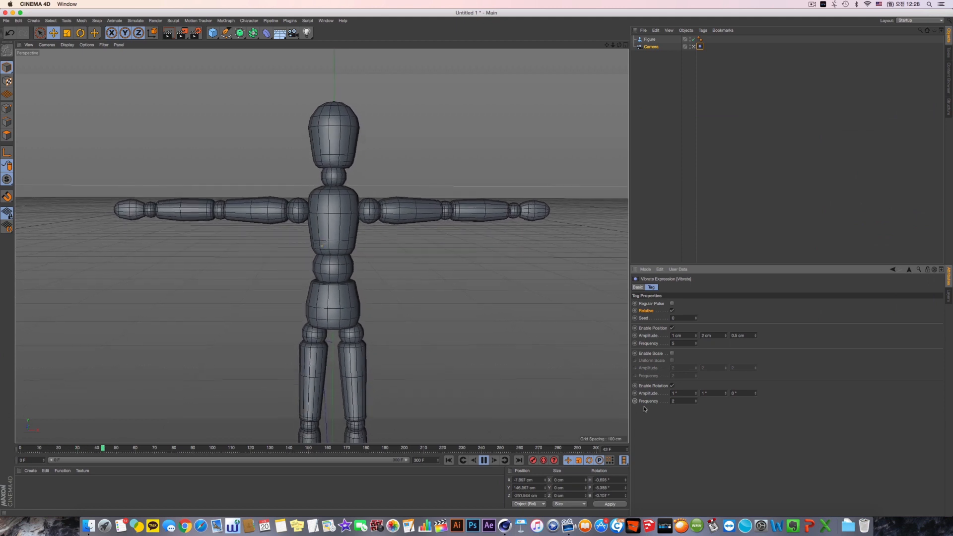
pyautogui.moveTo(676, 401); pyautogui.dragTo(620, 400)
pyautogui.write('10')
pyautogui.press('Return')
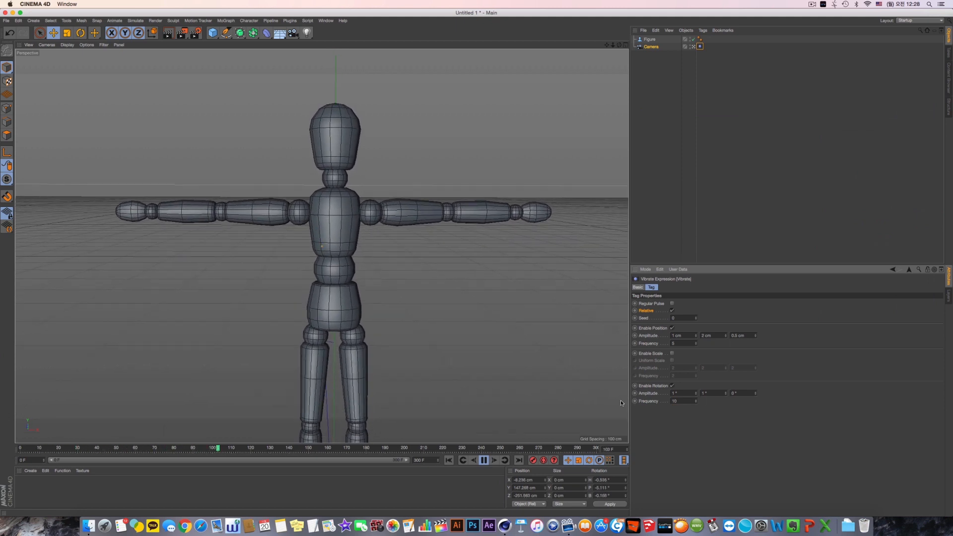
pyautogui.press('super+z')
# Set the rotation vibration's frequency to 1.
pyautogui.moveTo(675, 401); pyautogui.dragTo(629, 405)
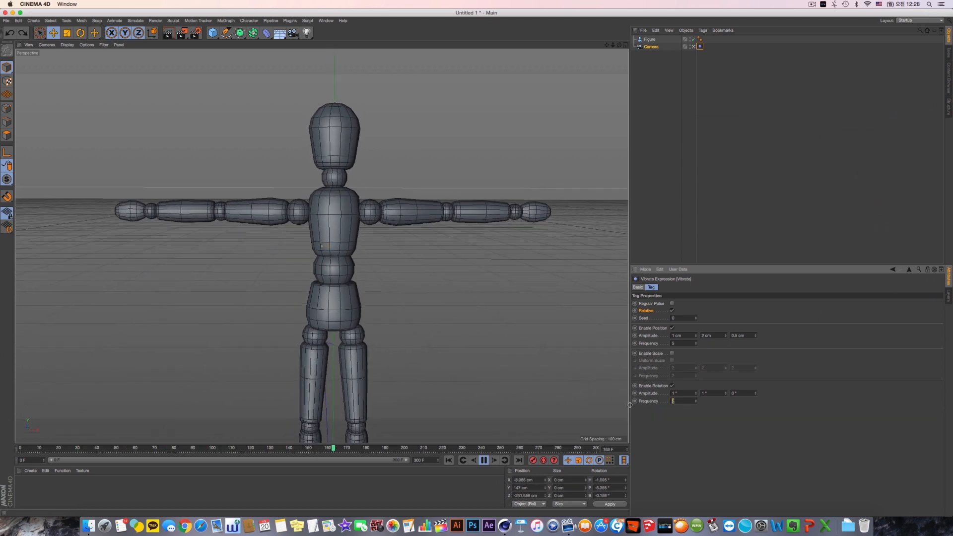
pyautogui.write('1')
pyautogui.press('Return')
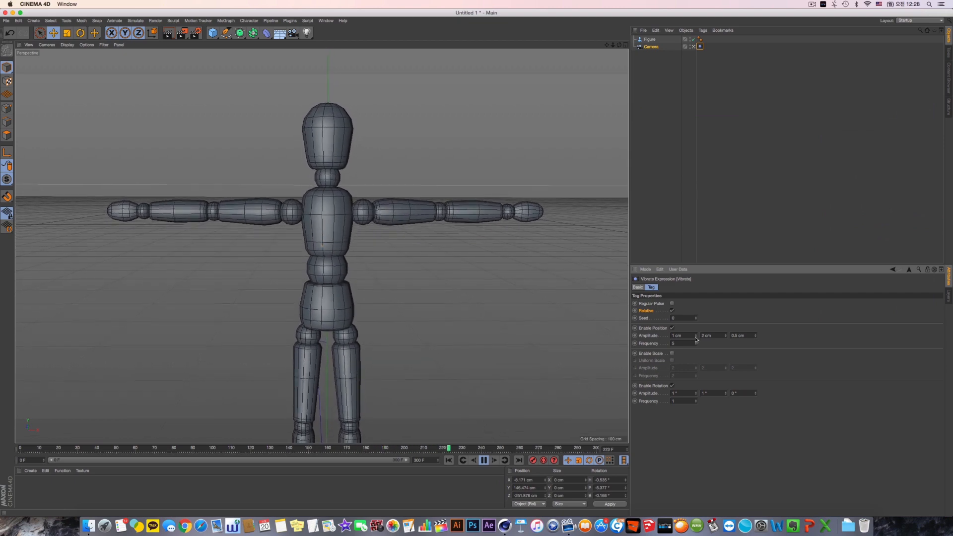
# Set the position vibration's X amplitude to 5 cm and its frequency to 1.
pyautogui.moveTo(694, 336); pyautogui.dragTo(594, 335)
pyautogui.write('5')
pyautogui.press('Return')
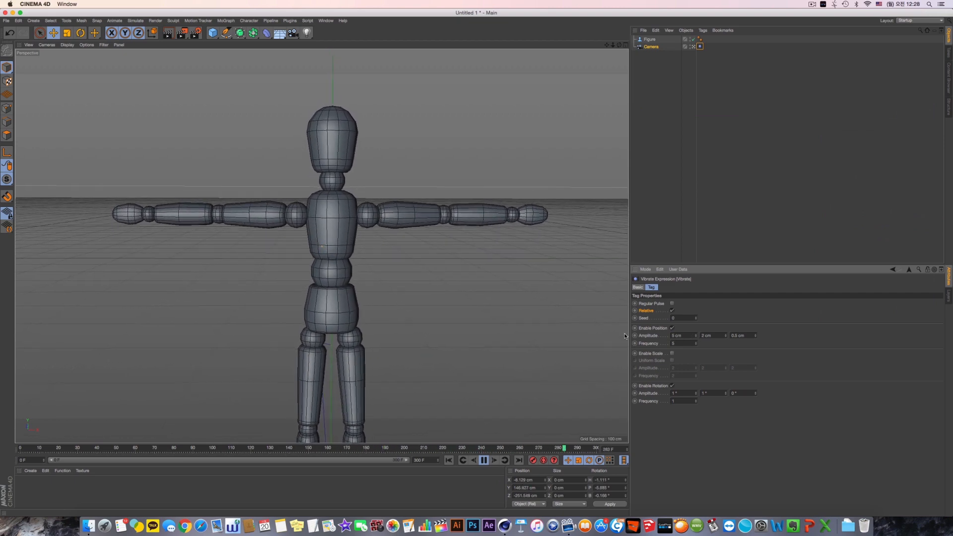
pyautogui.moveTo(694, 343); pyautogui.dragTo(619, 349)
pyautogui.write('1')
pyautogui.press('Return')
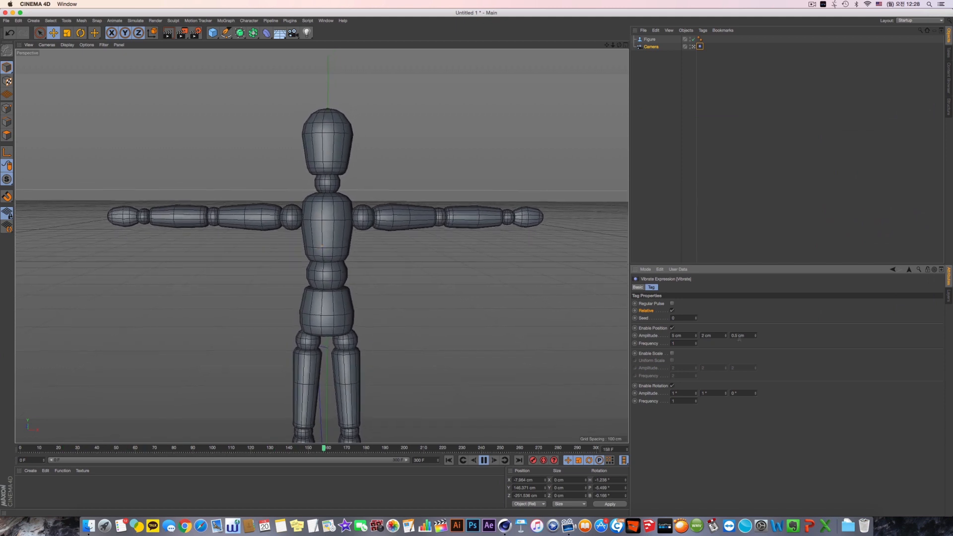
# Set the Camera vibration's position amplitude to 0 cm in X, 20 cm in Y and 0 cm in Z.
pyautogui.moveTo(722, 337); pyautogui.dragTo(545, 341)
pyautogui.write('20')
pyautogui.press('Return')
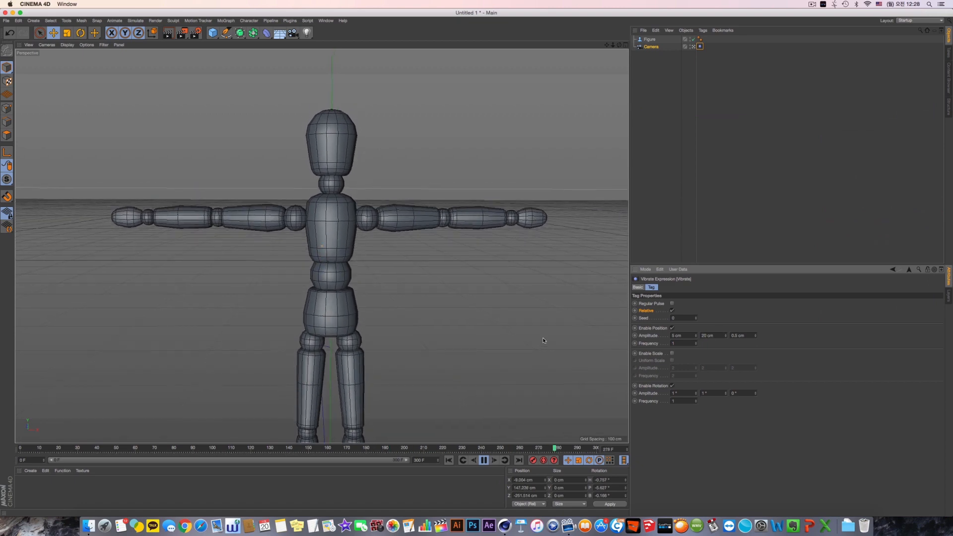
pyautogui.moveTo(684, 336); pyautogui.dragTo(541, 338)
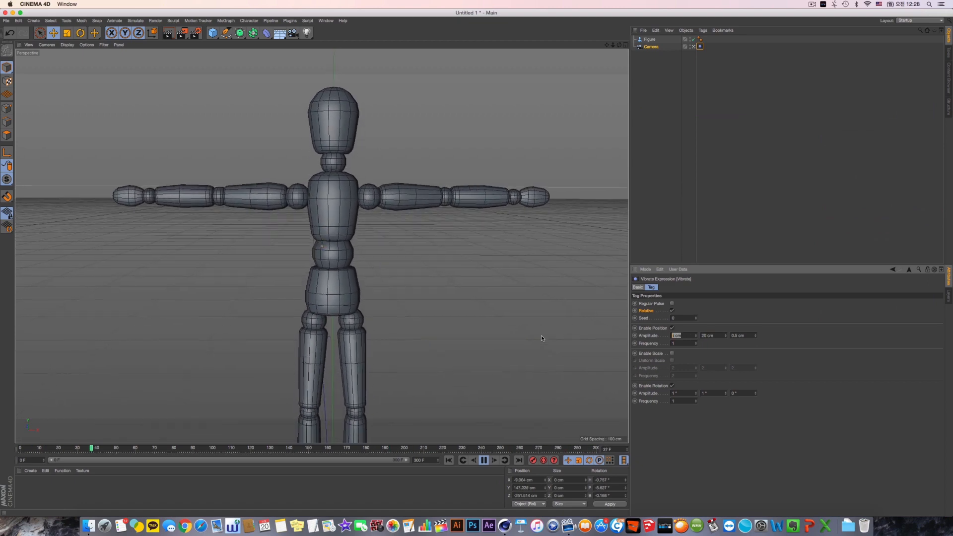
pyautogui.write('0')
pyautogui.press('Tab')
pyautogui.press('Tab')
pyautogui.write('0')
pyautogui.press('Return')
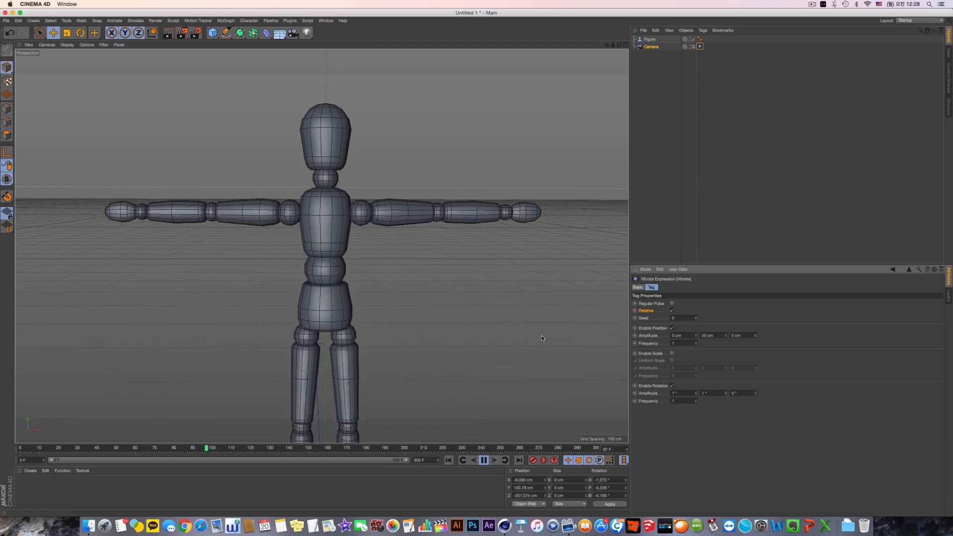
# Set the first rotation amplitude of the Camera's Vibrate tag to 0°.
pyautogui.moveTo(683, 394); pyautogui.dragTo(589, 396)
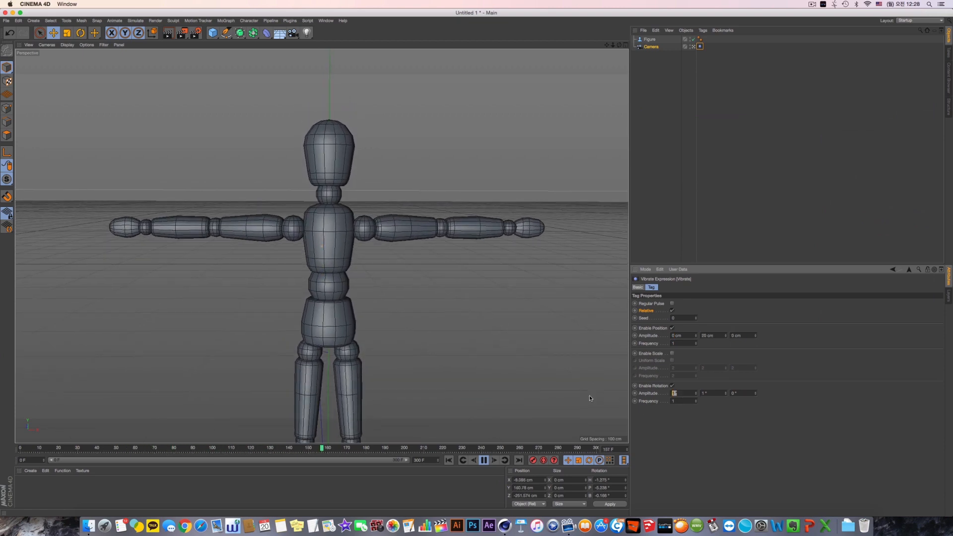
pyautogui.write('0')
pyautogui.press('Return')
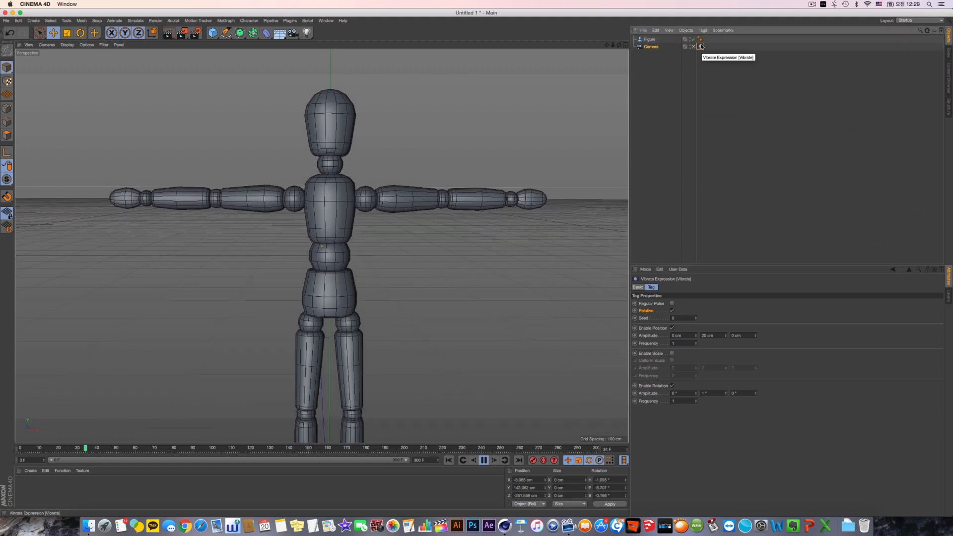
# Delete the Camera from the scene and stop the animation playback.
pyautogui.click(651, 46)
pyautogui.press('Delete')
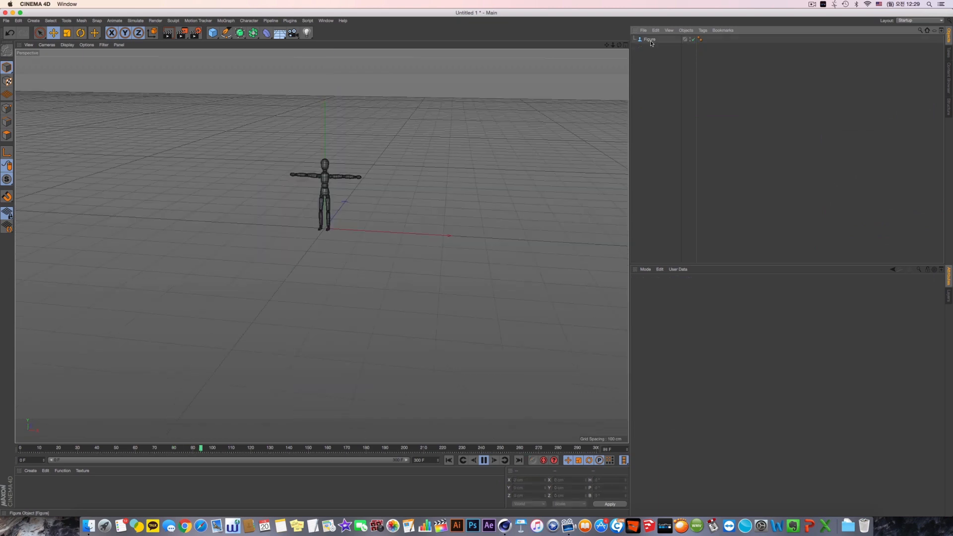
pyautogui.rightClick(651, 42)
pyautogui.click(479, 477)
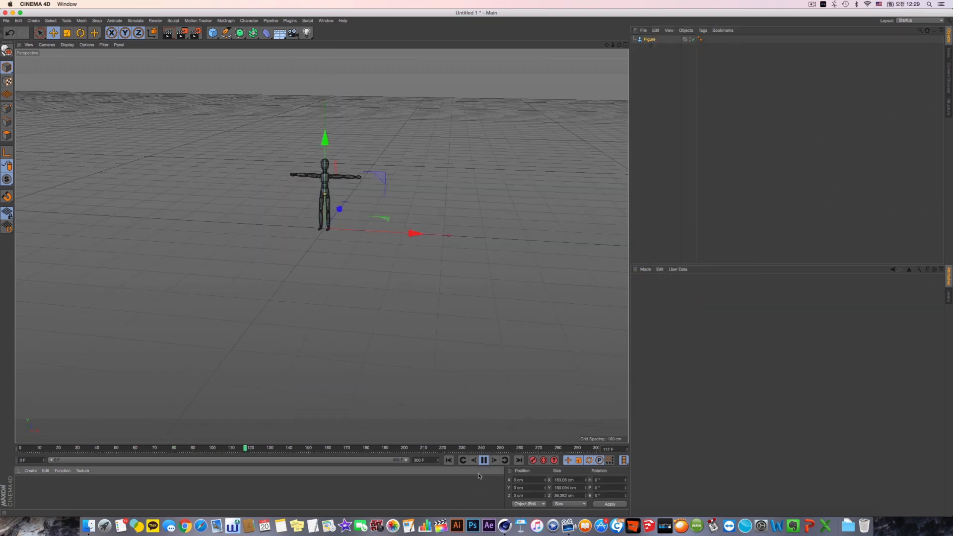
pyautogui.click(484, 461)
# Add an XPresso tag to the Figure, then enlarge and reposition its XPresso Editor window.
pyautogui.rightClick(651, 42)
pyautogui.moveTo(685, 45)
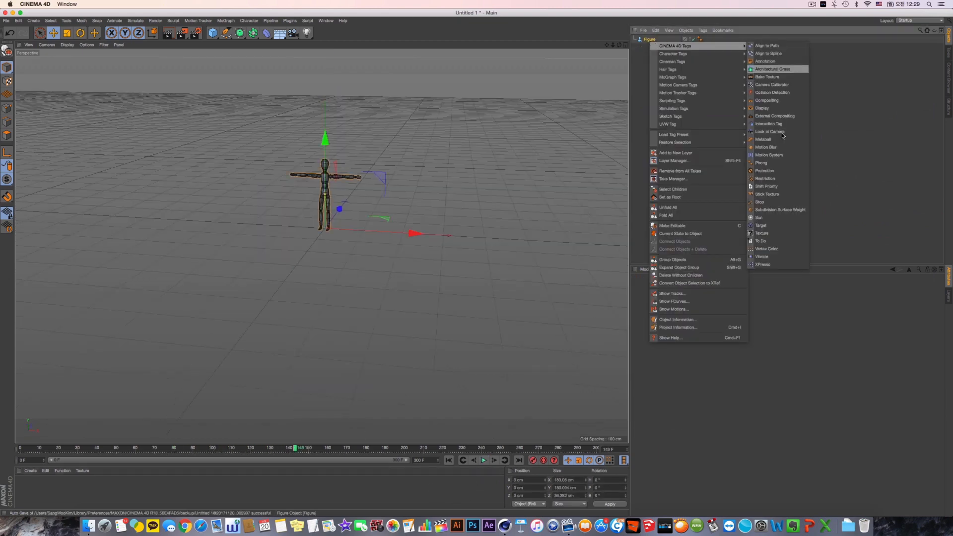
pyautogui.click(769, 268)
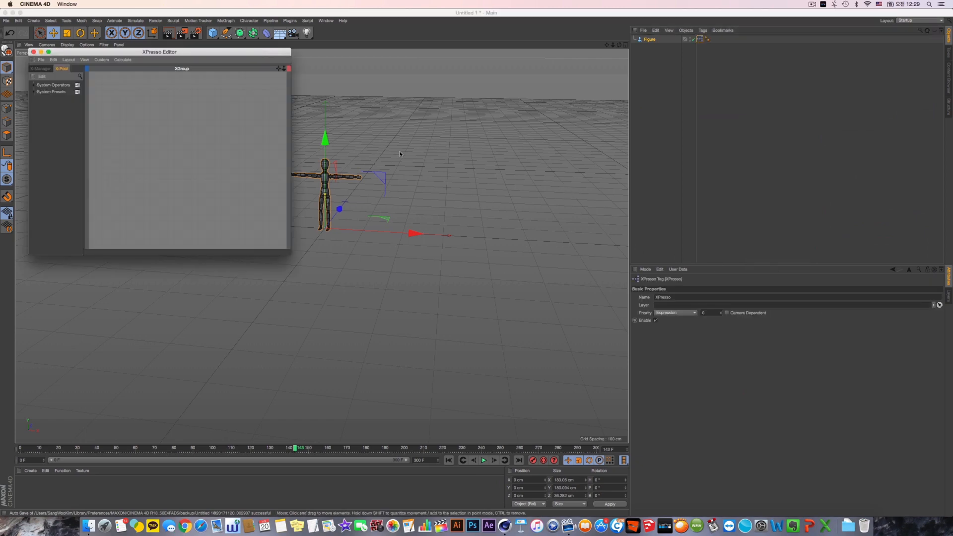
pyautogui.moveTo(287, 256); pyautogui.dragTo(619, 420)
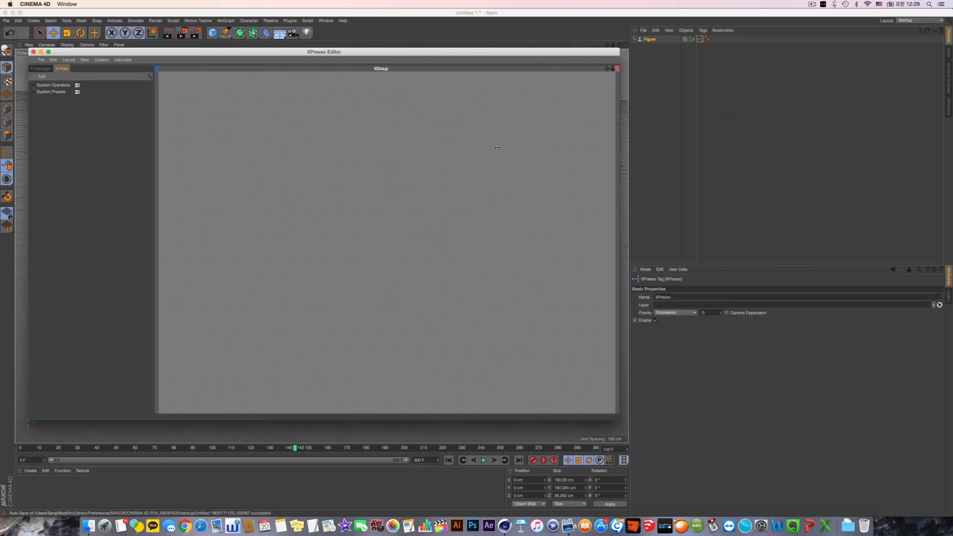
pyautogui.moveTo(391, 53); pyautogui.dragTo(564, 86)
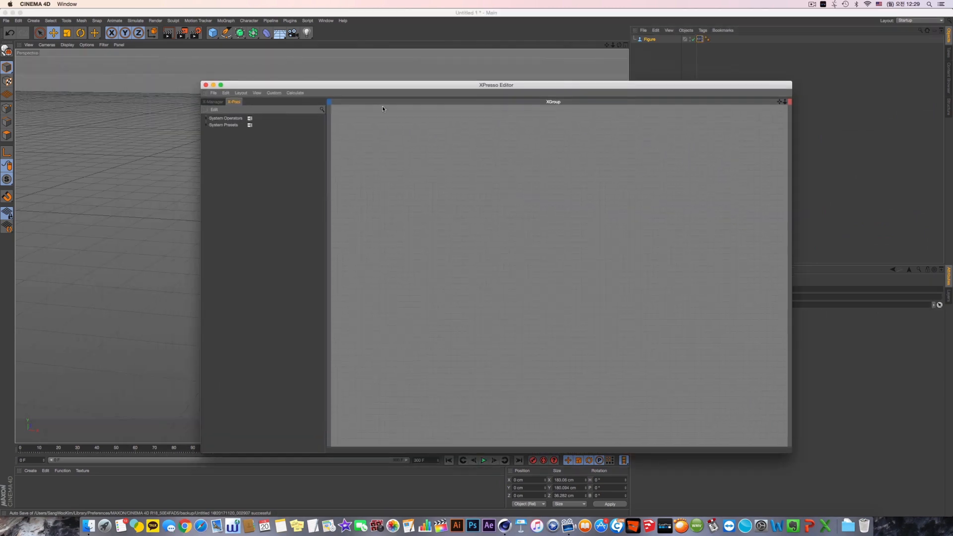
# Expand the System Operators hierarchy in the X-Pool completely and look through the available XPresso nodes.
pyautogui.click(210, 102)
pyautogui.click(233, 102)
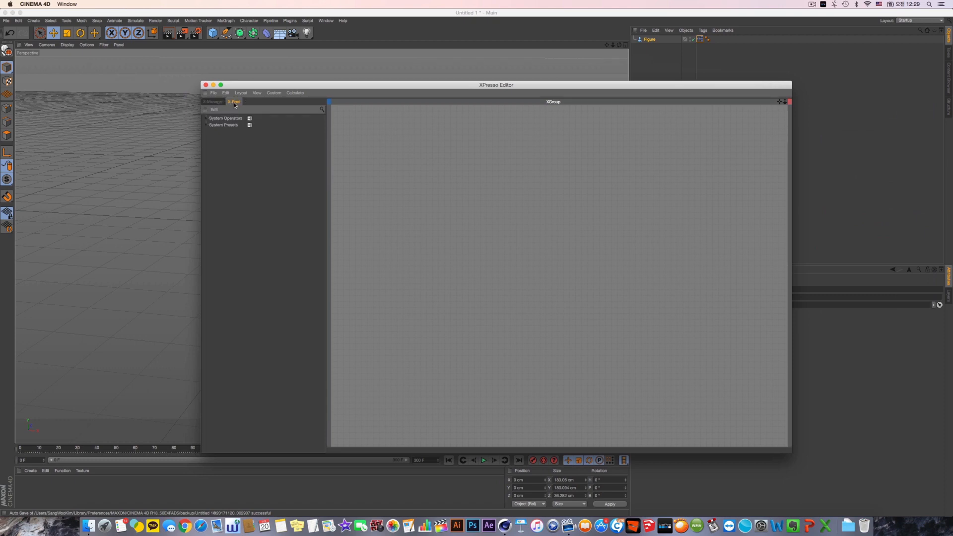
pyautogui.click(207, 126)
pyautogui.click(207, 118)
pyautogui.click(207, 119)
pyautogui.keyDown('ctrl'); pyautogui.click(207, 119); pyautogui.keyUp('ctrl')
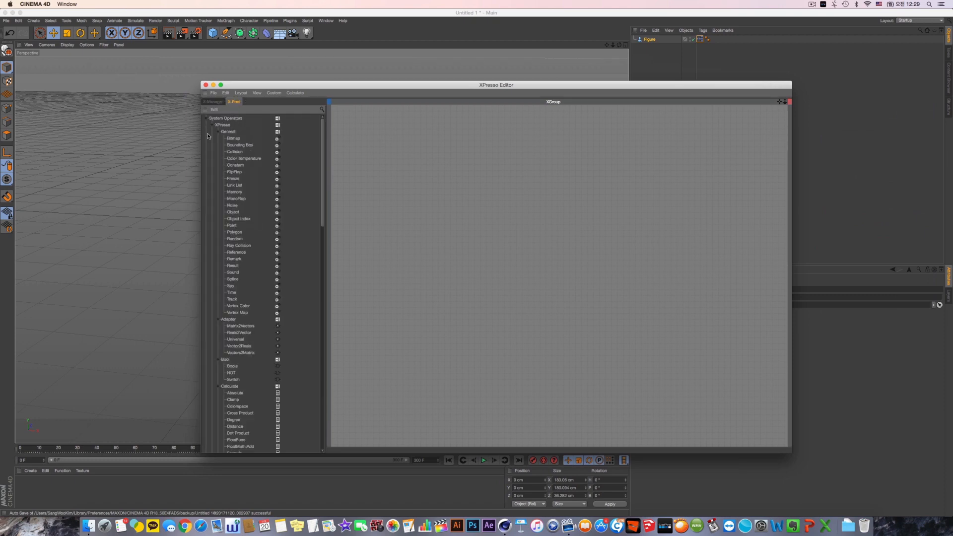
pyautogui.scroll(-15, 232, 210)
pyautogui.click(207, 383)
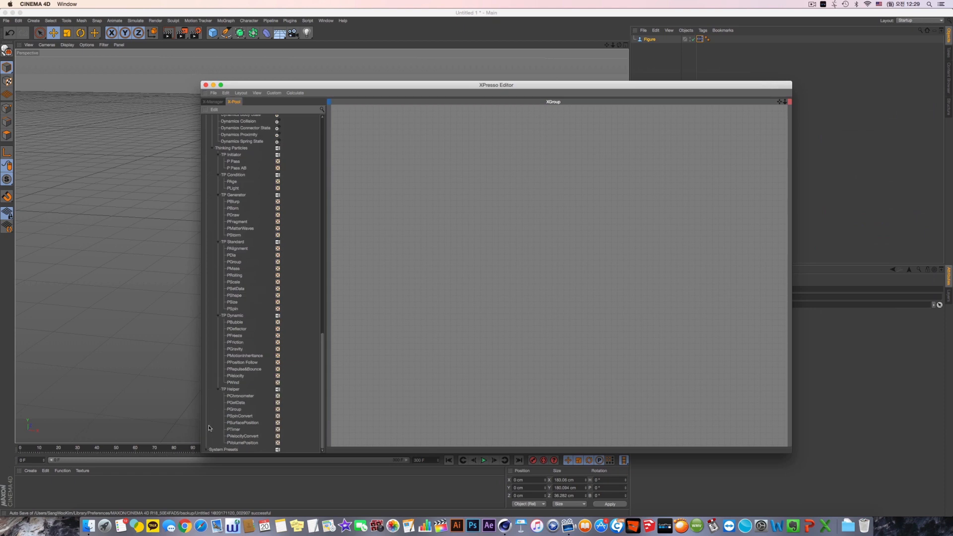
pyautogui.scroll(15, 243, 402)
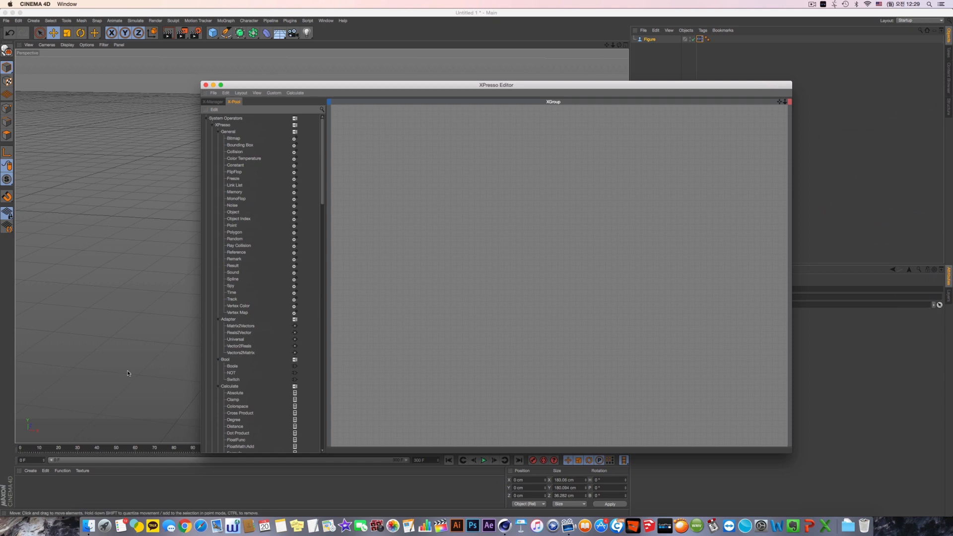
# Add Memory, Spy, Point and Ray Collision nodes to the XGroup.
pyautogui.moveTo(235, 192); pyautogui.dragTo(545, 240)
pyautogui.moveTo(230, 285); pyautogui.dragTo(527, 359)
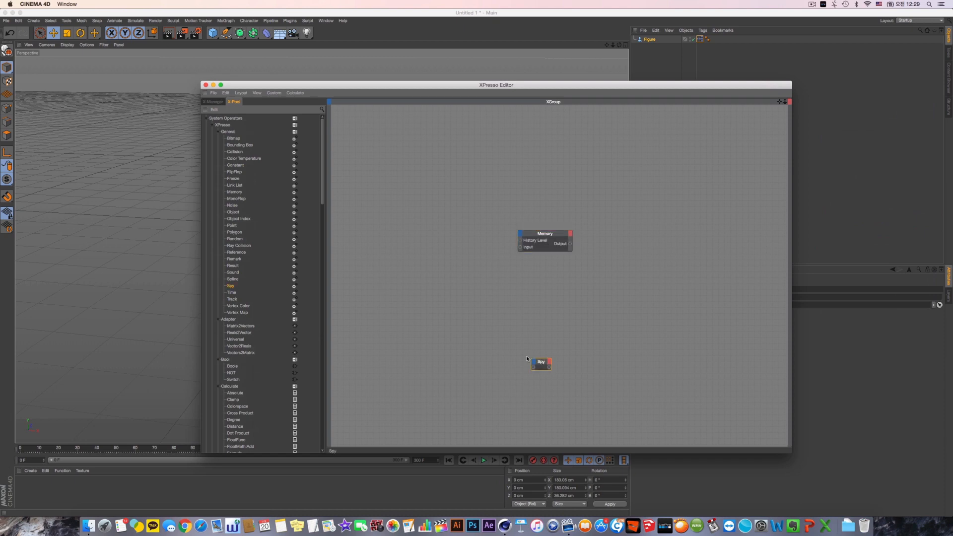
pyautogui.moveTo(237, 226); pyautogui.dragTo(440, 174)
pyautogui.moveTo(315, 277); pyautogui.dragTo(455, 293)
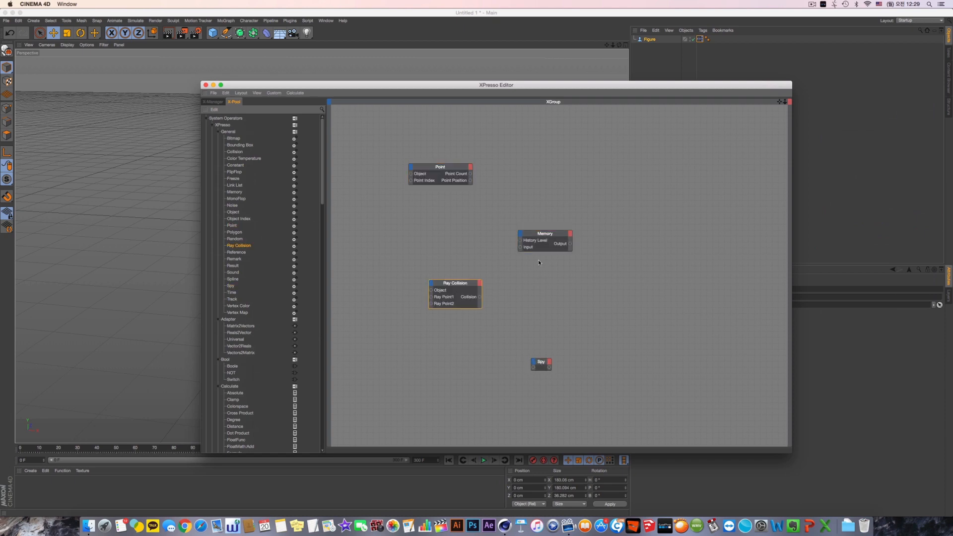
# Wire Collision to Memory's Input, Point Position to its History Level, and Memory's Output to the Spy node placed beside it.
pyautogui.moveTo(520, 247); pyautogui.dragTo(480, 297)
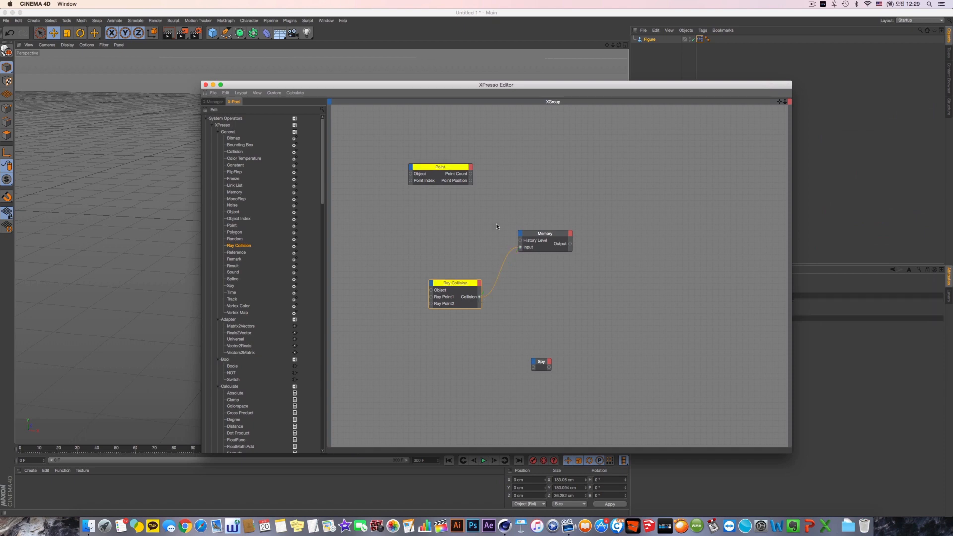
pyautogui.moveTo(470, 181); pyautogui.dragTo(586, 309)
pyautogui.moveTo(534, 369); pyautogui.dragTo(639, 247)
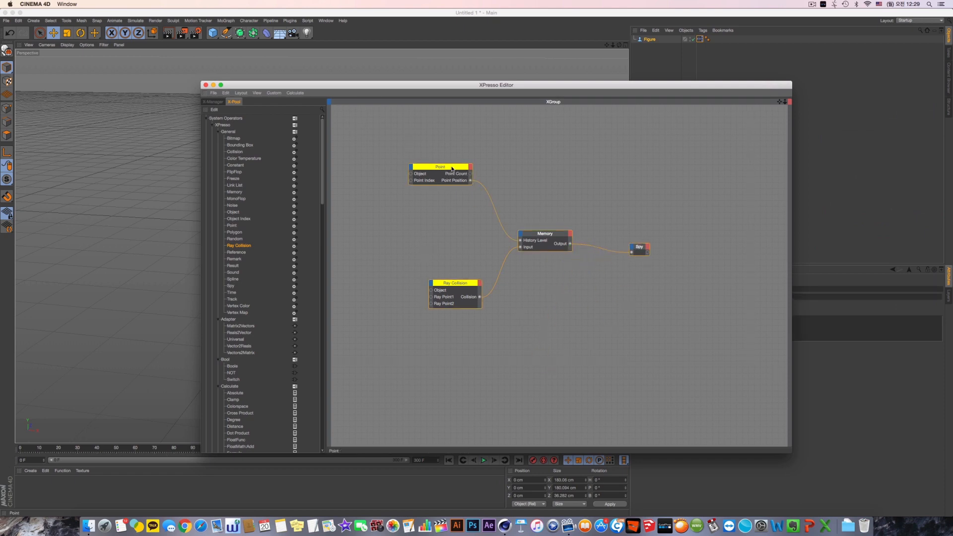
# Delete all the connected nodes from the XGroup.
pyautogui.moveTo(450, 167)
pyautogui.mouseDown()
pyautogui.moveTo(434, 182)
pyautogui.moveTo(444, 180)
pyautogui.mouseUp()
pyautogui.moveTo(420, 154); pyautogui.dragTo(534, 256)
pyautogui.press('Delete')
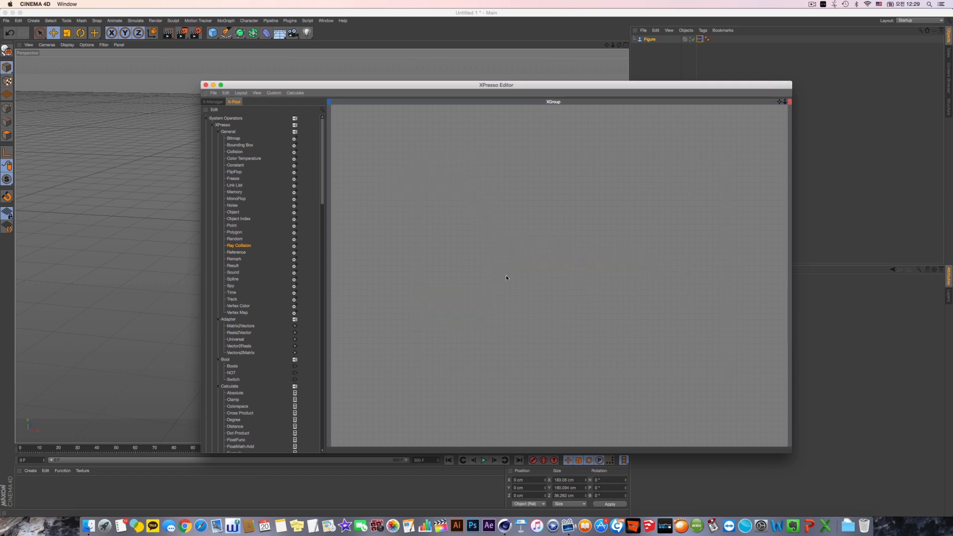
# Examine the categories of new nodes for the XGroup, including Motion Graphics and Thinking Particles.
pyautogui.rightClick(451, 245)
pyautogui.moveTo(491, 247)
pyautogui.moveTo(539, 248)
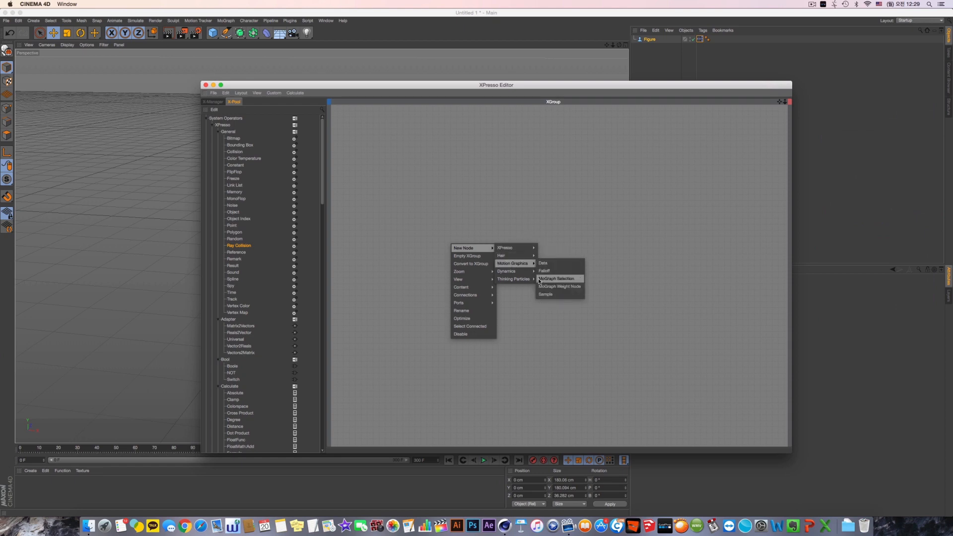
pyautogui.moveTo(521, 279)
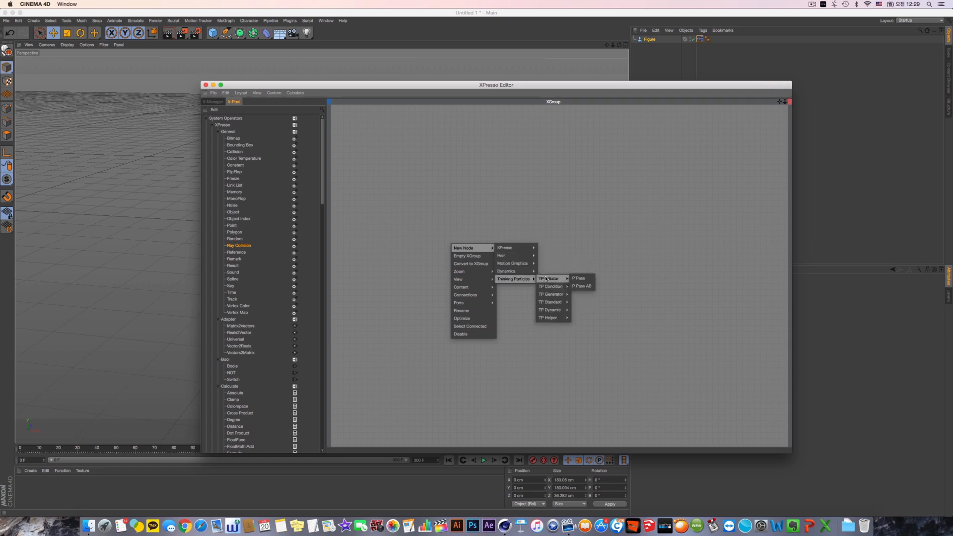
pyautogui.moveTo(546, 310)
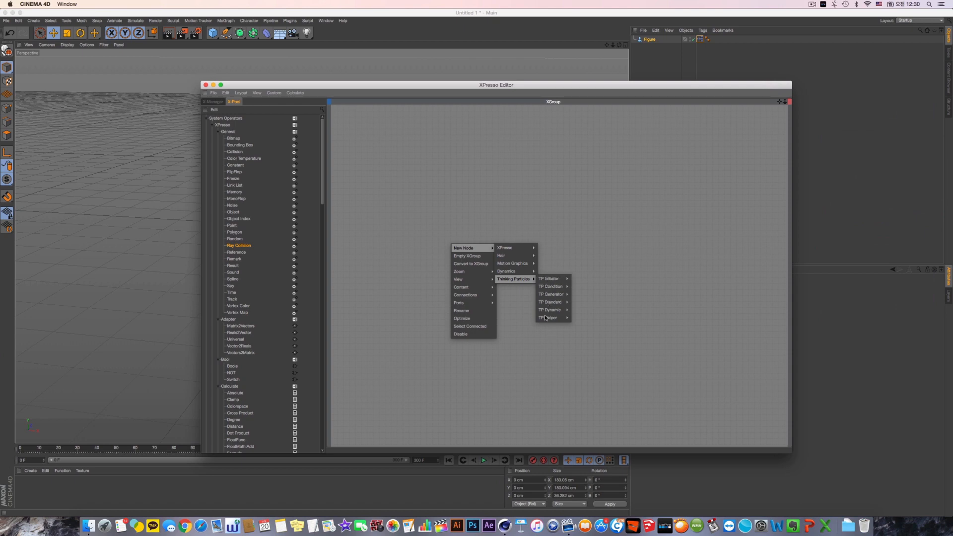
pyautogui.click(541, 195)
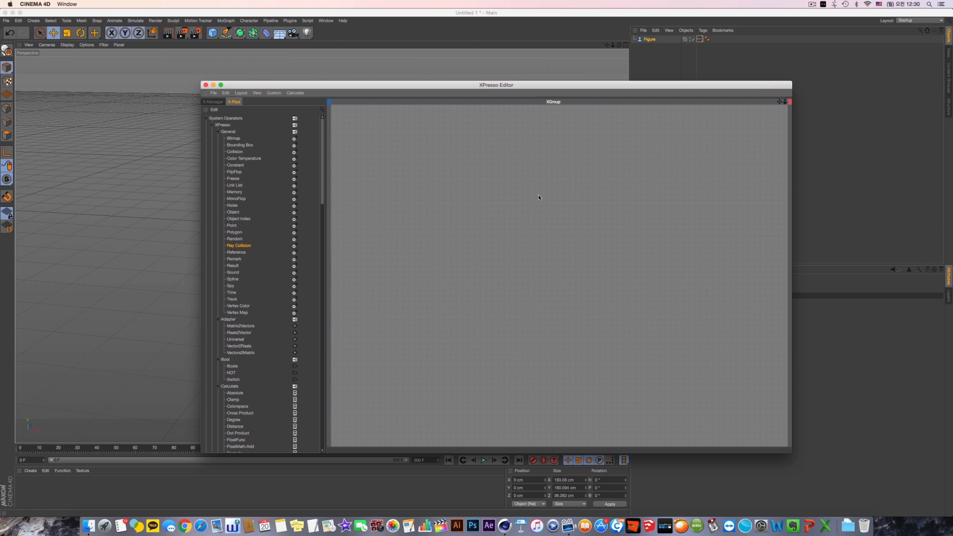
# Close the XPresso Editor and remove the XPresso tag from the Figure.
pyautogui.click(206, 85)
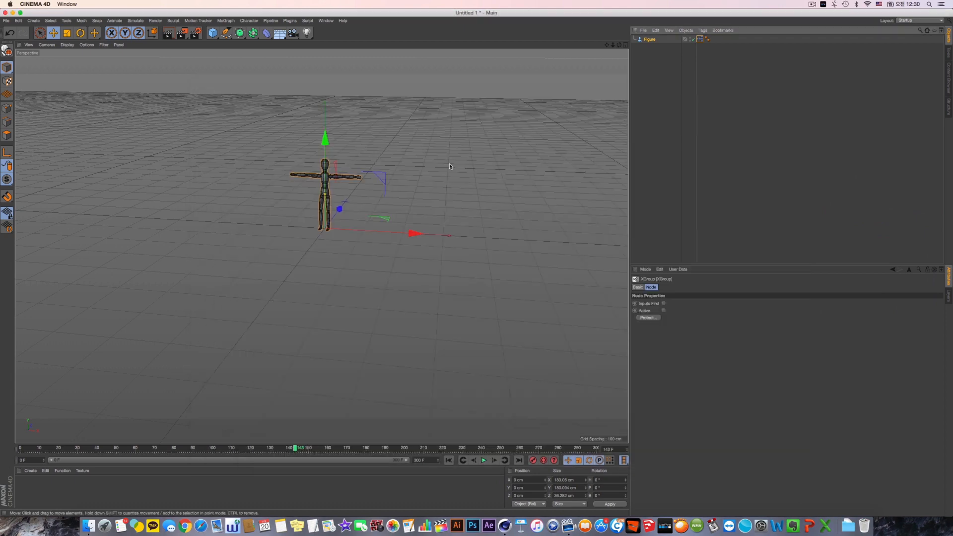
pyautogui.click(450, 166)
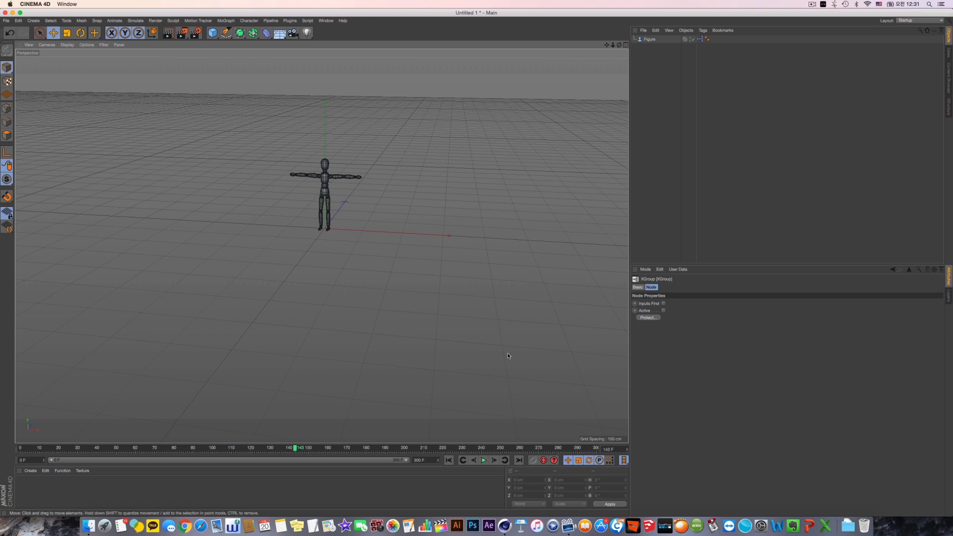
pyautogui.click(700, 40)
pyautogui.press('Delete')
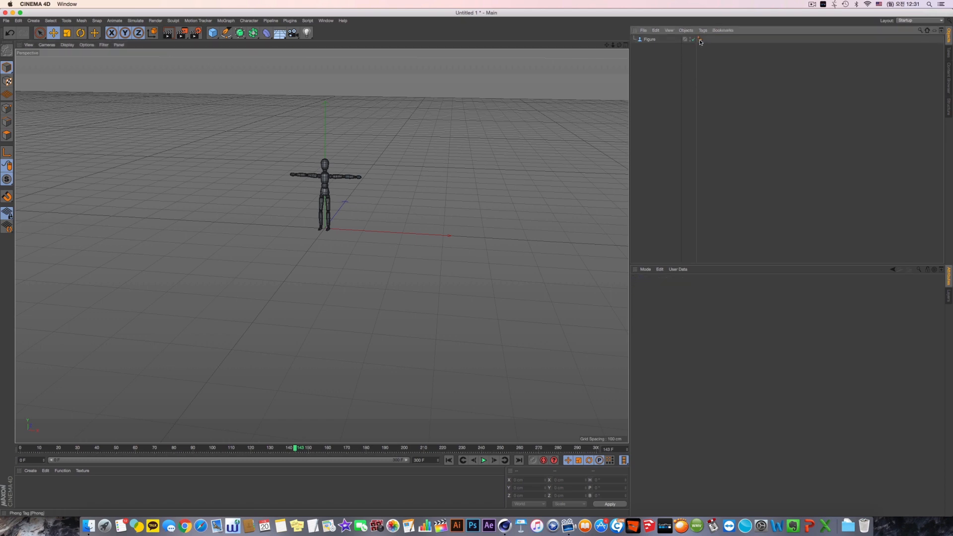
# Review the list of CINEMA 4D tags available for the Figure without adding one.
pyautogui.rightClick(653, 40)
pyautogui.moveTo(695, 46)
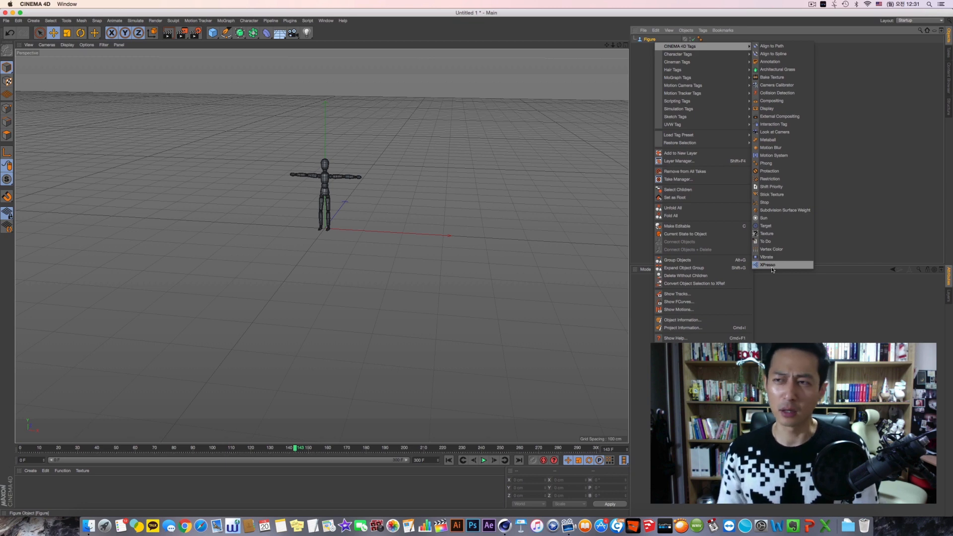
pyautogui.click(232, 103)
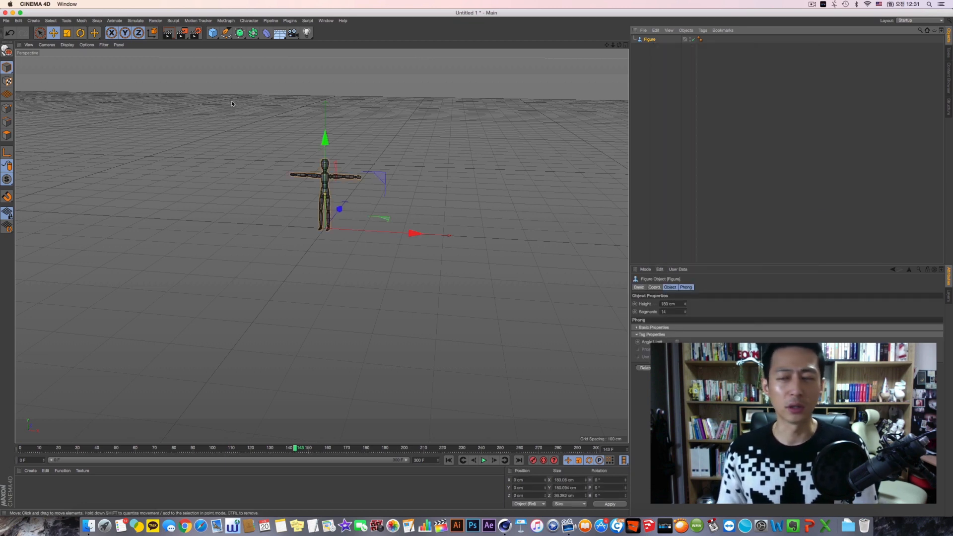
# View the program's version information and dismiss it.
pyautogui.click(343, 20)
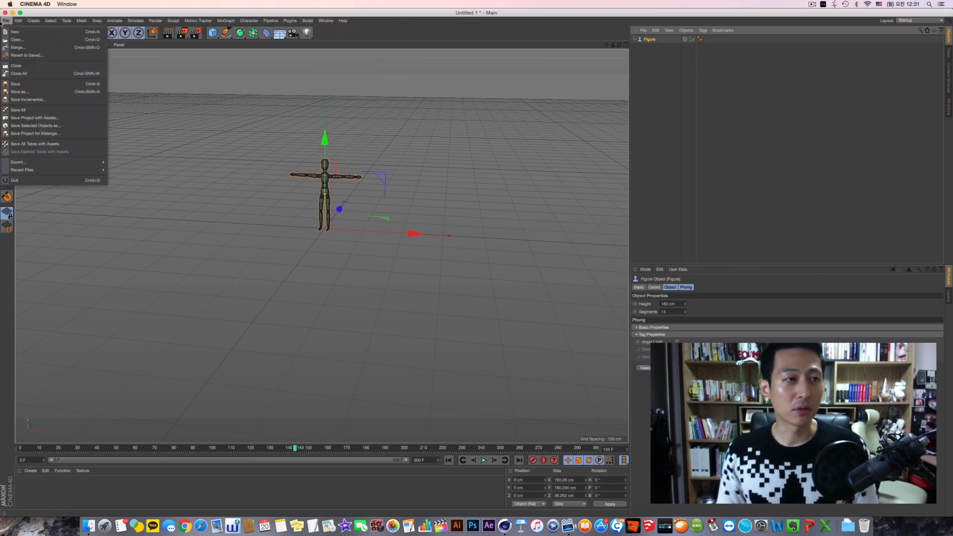
pyautogui.moveTo(27, 21)
pyautogui.click(239, 70)
pyautogui.click(344, 21)
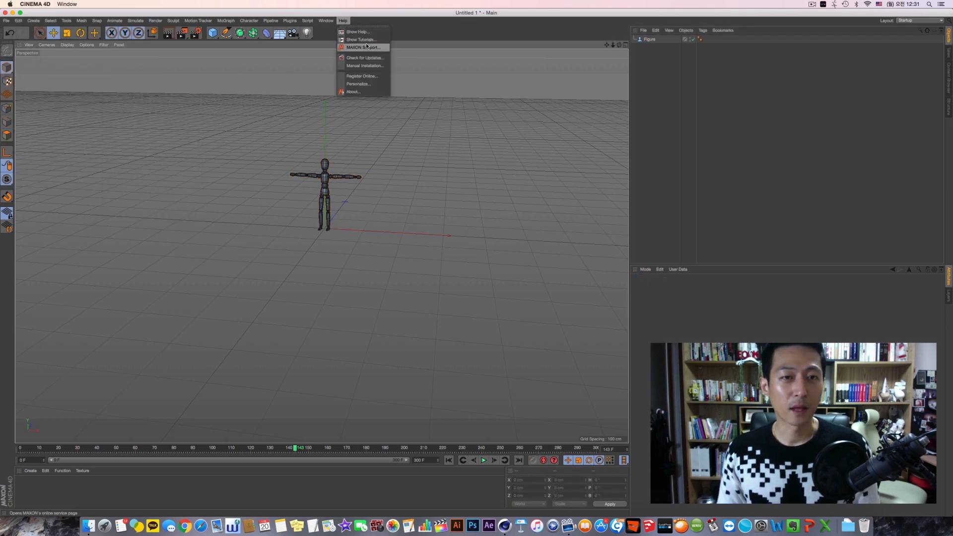
pyautogui.click(365, 92)
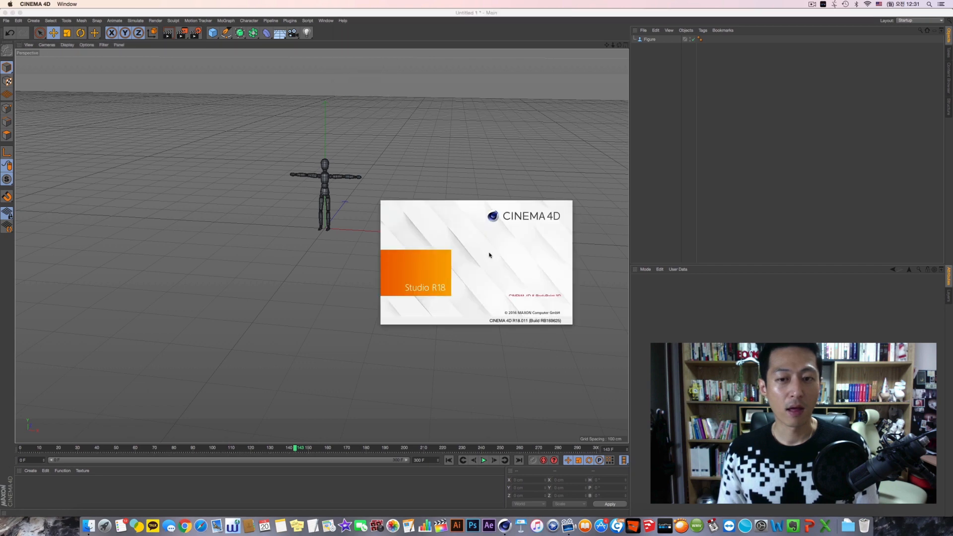
pyautogui.click(491, 251)
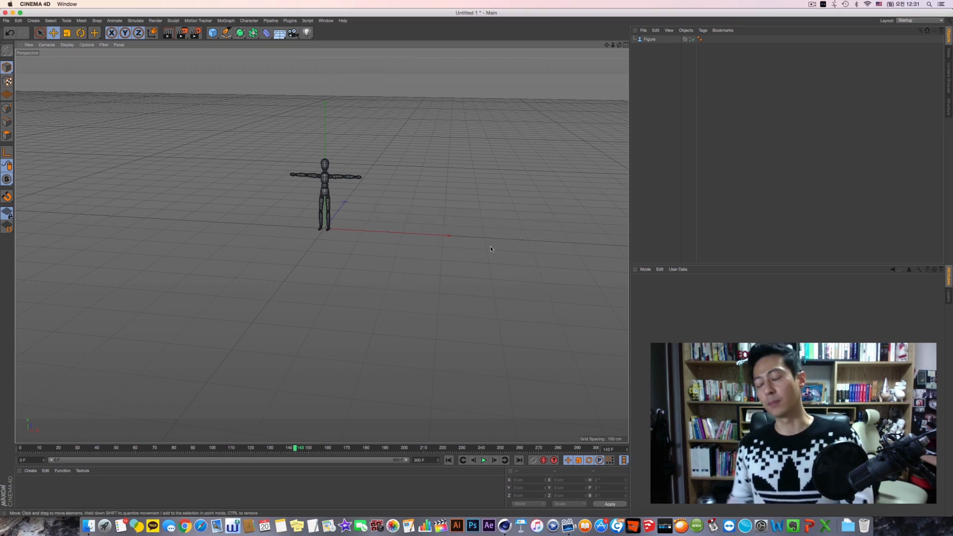